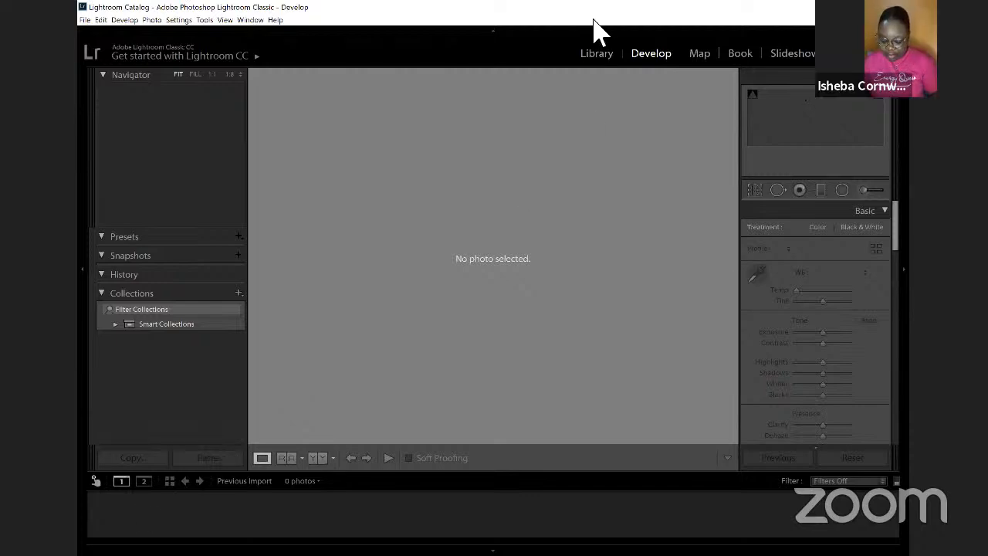
{"action": "key", "text": "XF86AudioRaiseVolume"}
{"action": "key", "text": "XF86AudioRaiseVolume"}
{"action": "key", "text": "XF86AudioRaiseVolume"}
{"action": "key", "text": "XF86AudioRaiseVolume"}
{"action": "key", "text": "XF86AudioRaiseVolume"}
{"action": "key", "text": "XF86AudioRaiseVolume"}
{"action": "key", "text": "XF86AudioRaiseVolume"}
{"action": "key", "text": "XF86AudioRaiseVolume"}
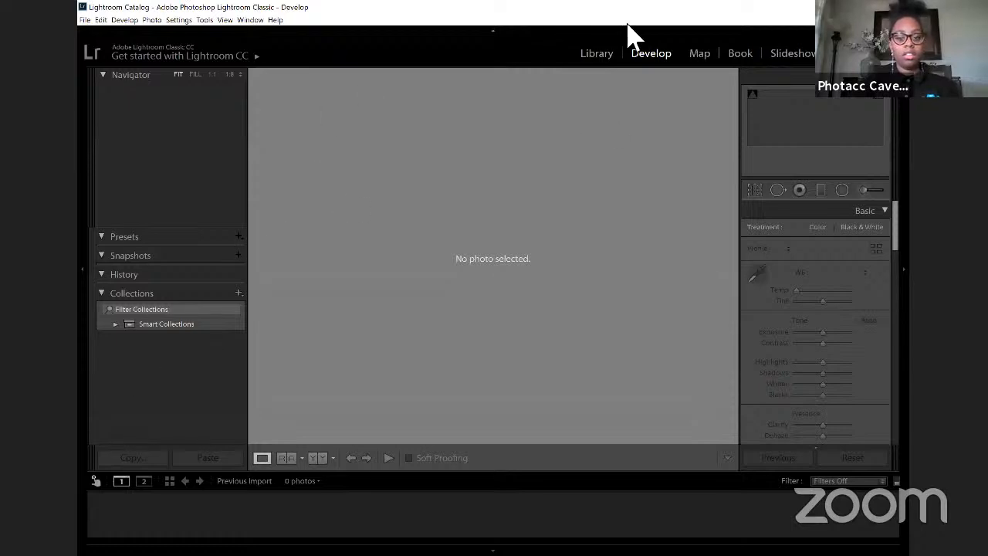
Step: Start a photo import from the Library and browse Local Disk (C:) through Users to the personal profile folder
{"action": "left_click", "coordinate": [584, 55]}
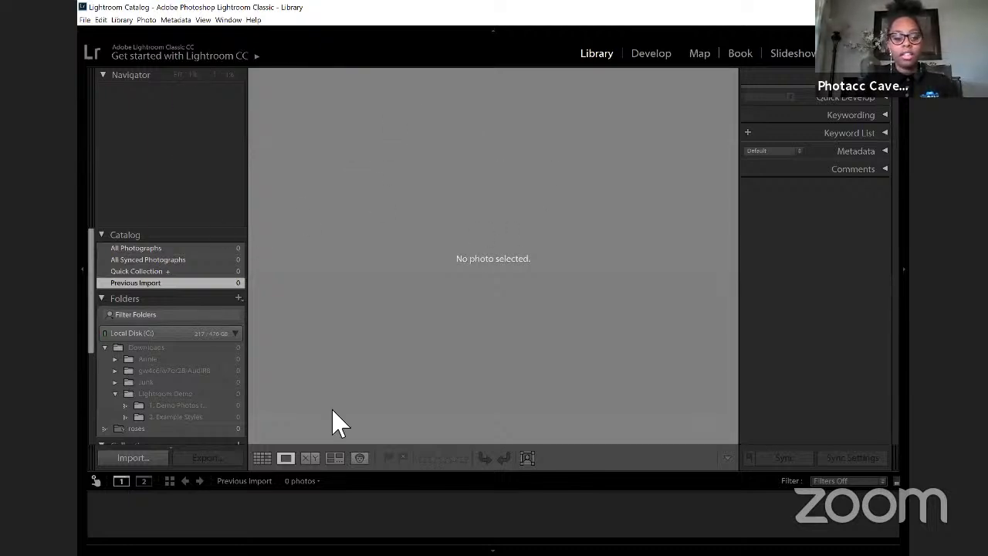
{"action": "left_click", "coordinate": [144, 462]}
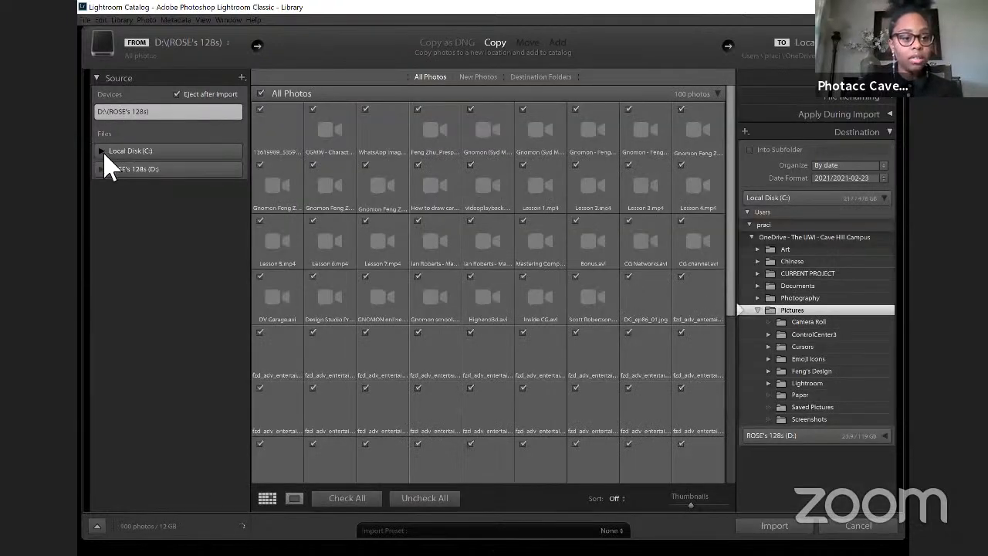
{"action": "left_click", "coordinate": [106, 153]}
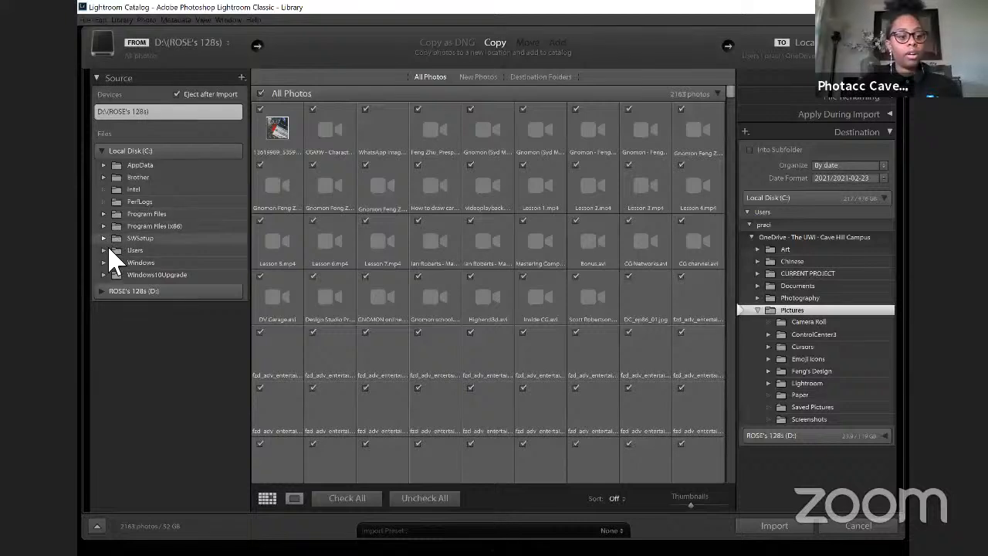
{"action": "left_click", "coordinate": [109, 251]}
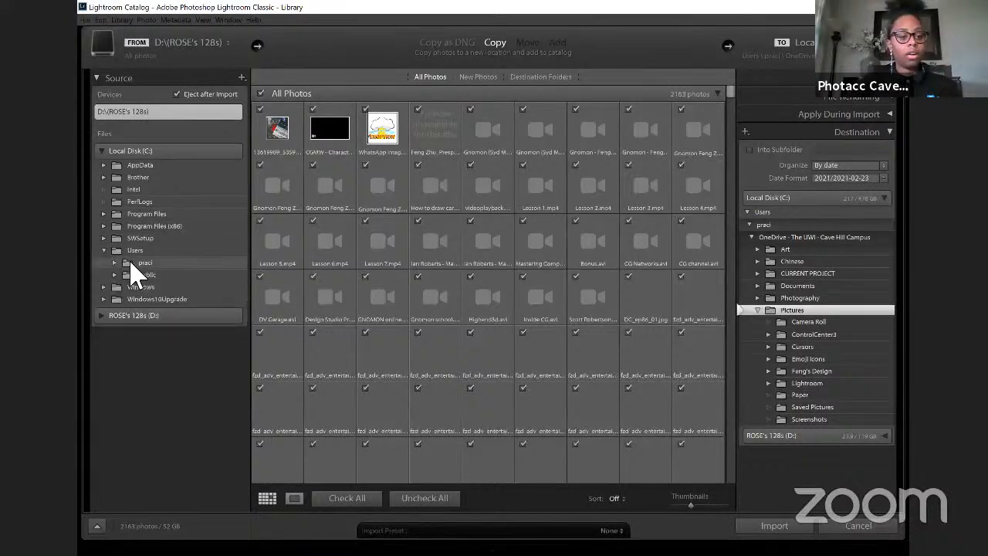
{"action": "left_click", "coordinate": [133, 263]}
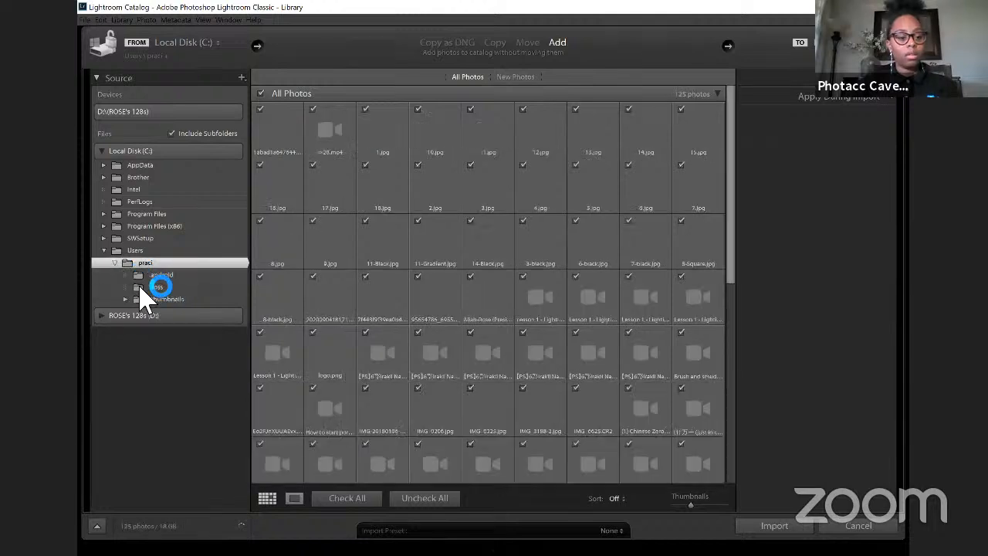
{"action": "scroll", "coordinate": [150, 343], "scroll_direction": "down", "scroll_amount": 1}
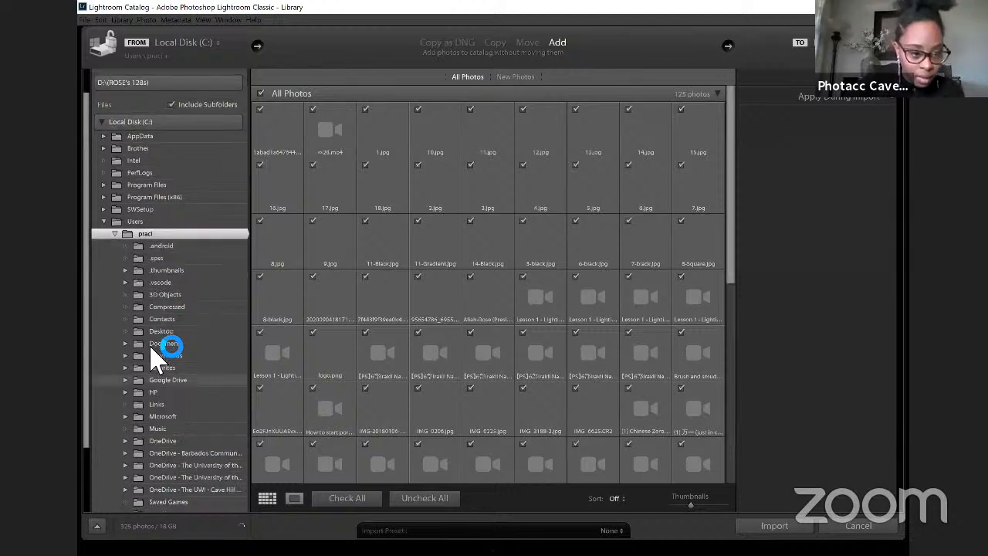
Step: Expand the Downloads folder in the profile folder and choose Lightroom Demo as the import source
{"action": "left_click", "coordinate": [158, 332]}
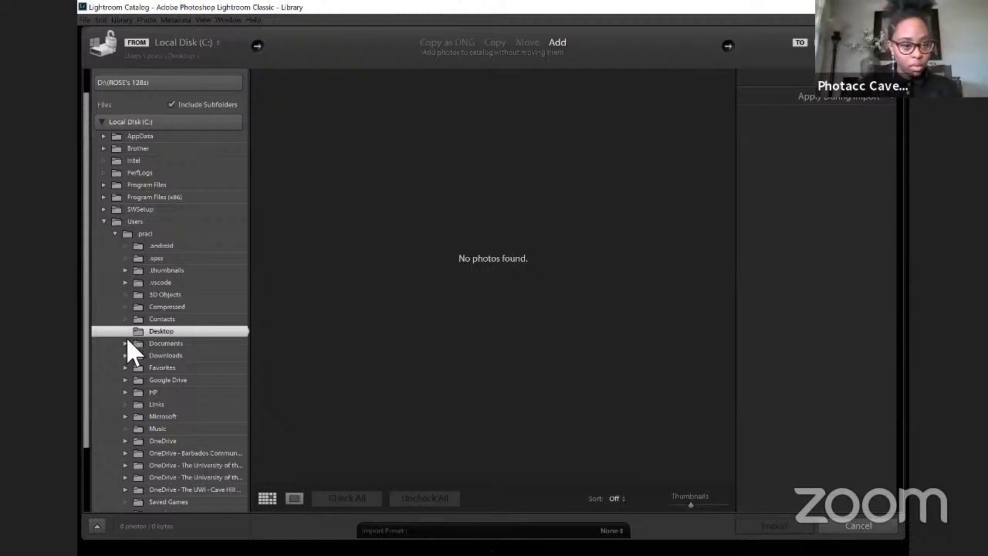
{"action": "left_click", "coordinate": [126, 344]}
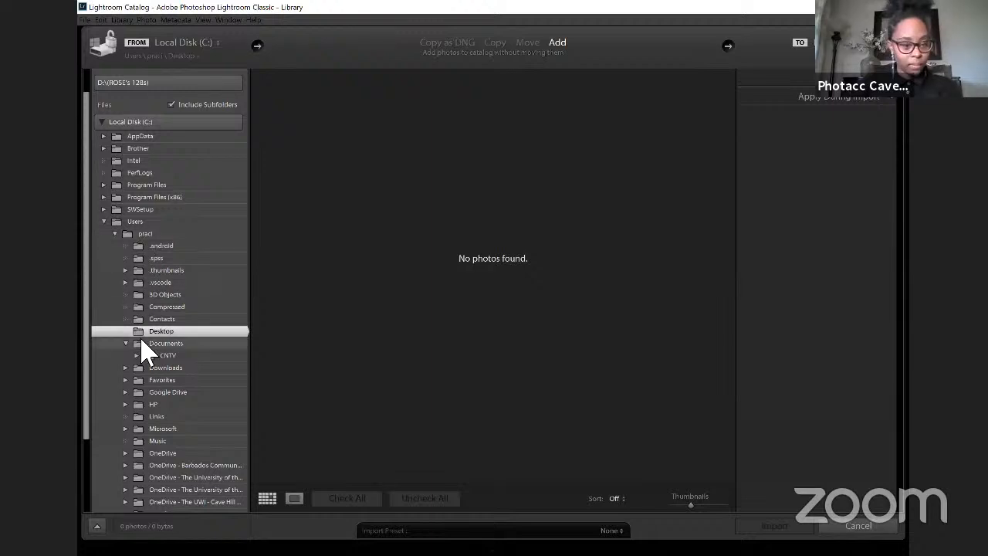
{"action": "scroll", "coordinate": [147, 352], "scroll_direction": "down", "scroll_amount": 1}
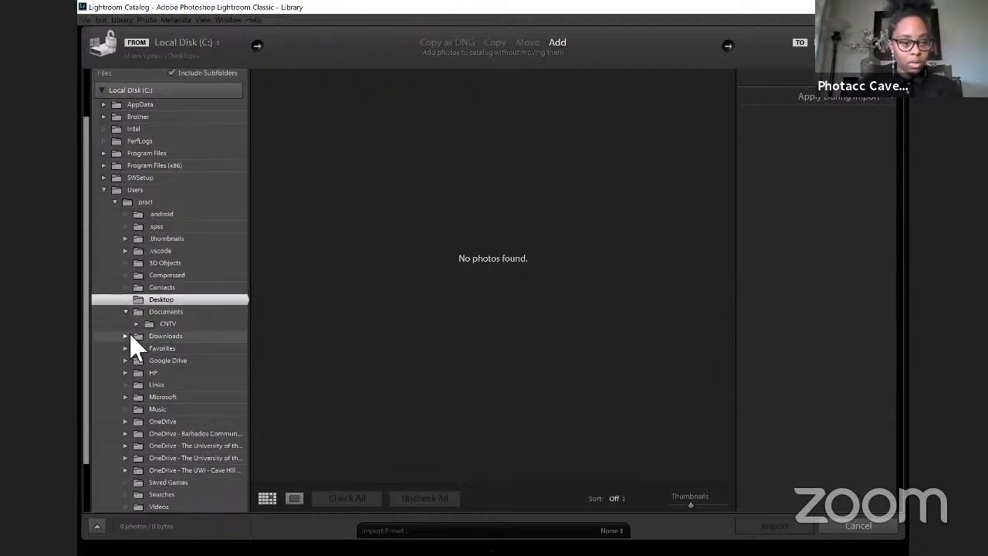
{"action": "left_click", "coordinate": [128, 336]}
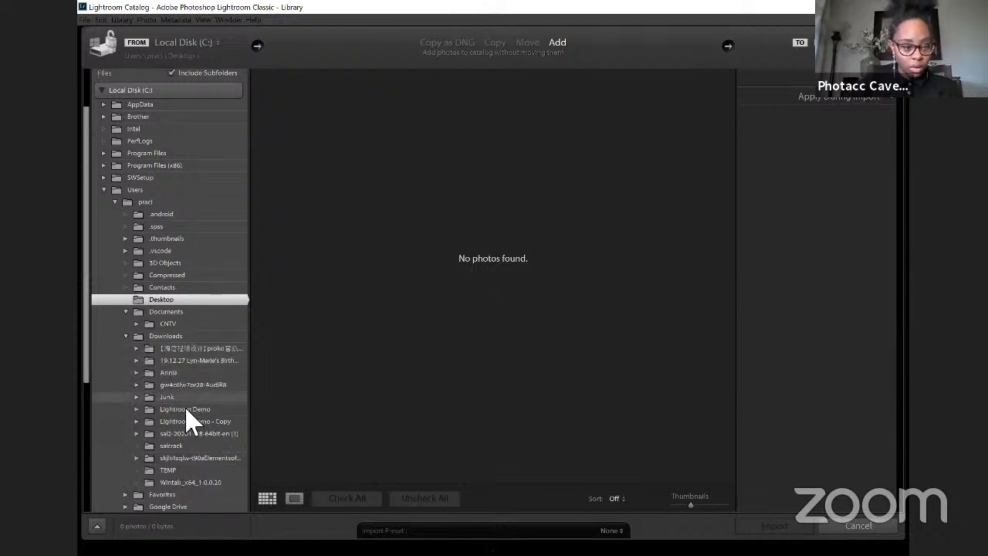
{"action": "left_click", "coordinate": [188, 421]}
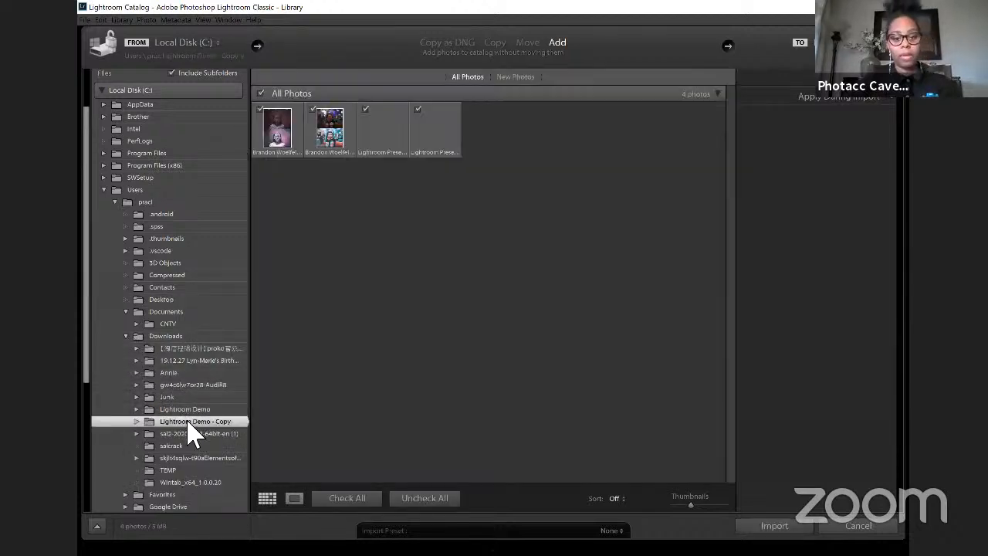
{"action": "left_click", "coordinate": [189, 411]}
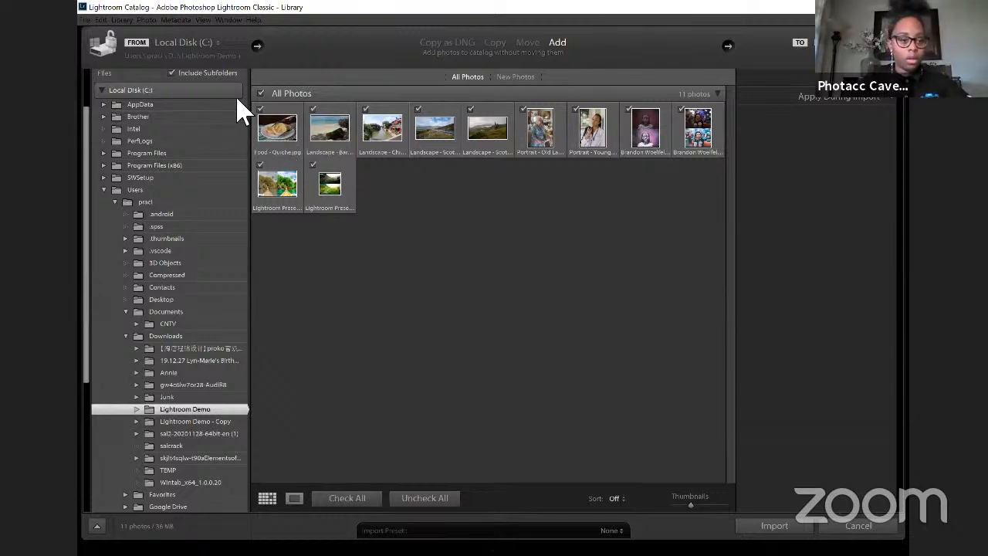
Step: Import all photos from the Lightroom Demo subfolder "1. Demo Photos to Edit" by adding them to the catalog
{"action": "left_click", "coordinate": [138, 409]}
{"action": "left_click", "coordinate": [165, 422]}
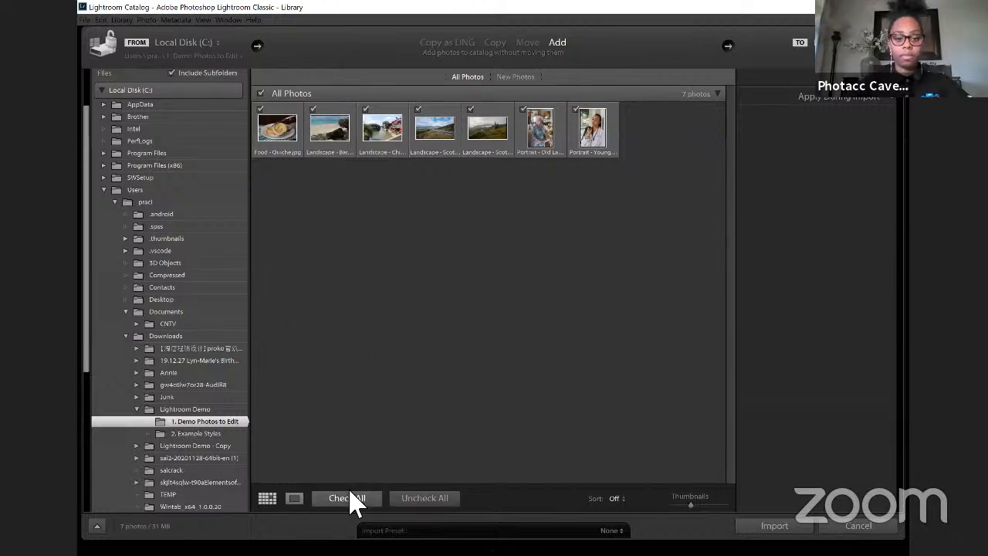
{"action": "left_click", "coordinate": [774, 525]}
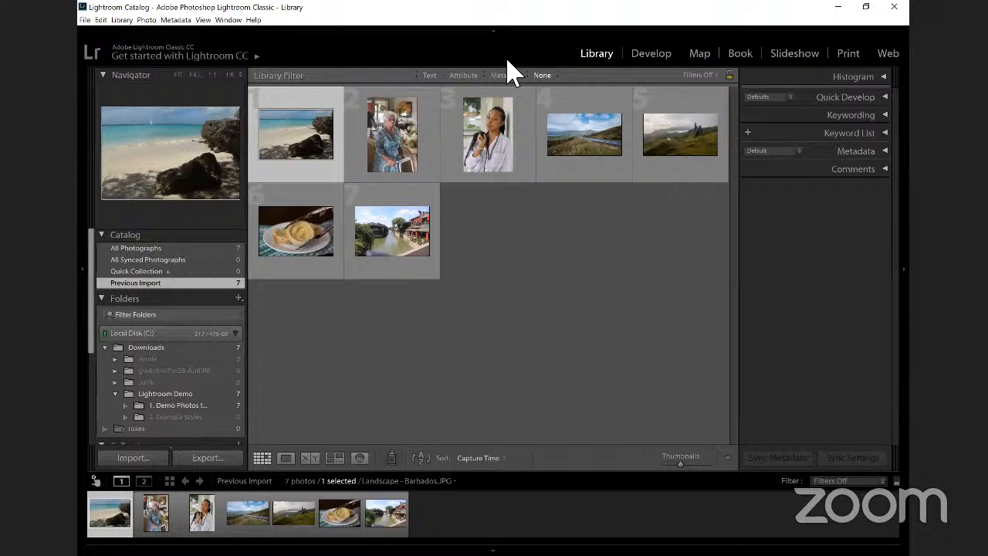
Step: Clear the current selection and select the Landscape - China Street photo in the Library grid
{"action": "left_click", "coordinate": [714, 267]}
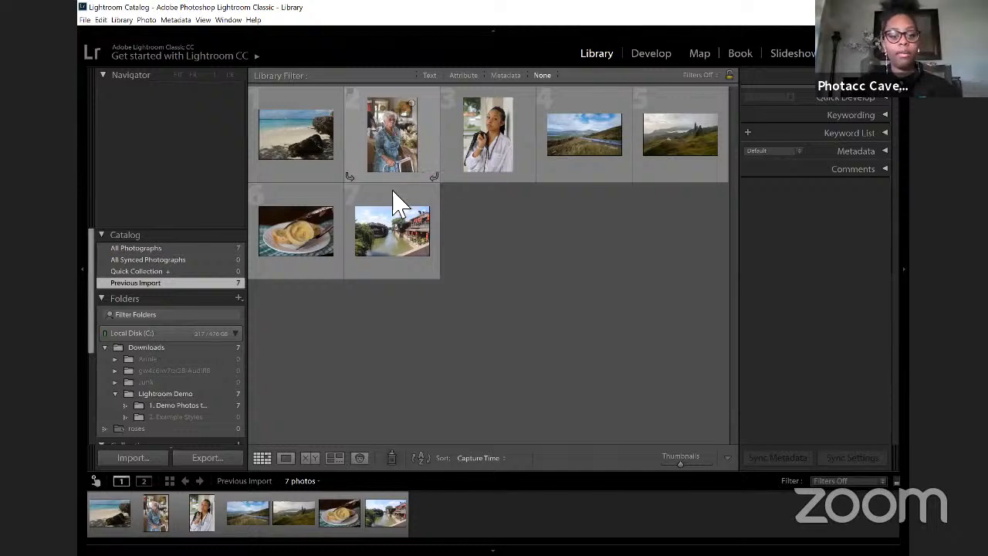
{"action": "left_click", "coordinate": [388, 227]}
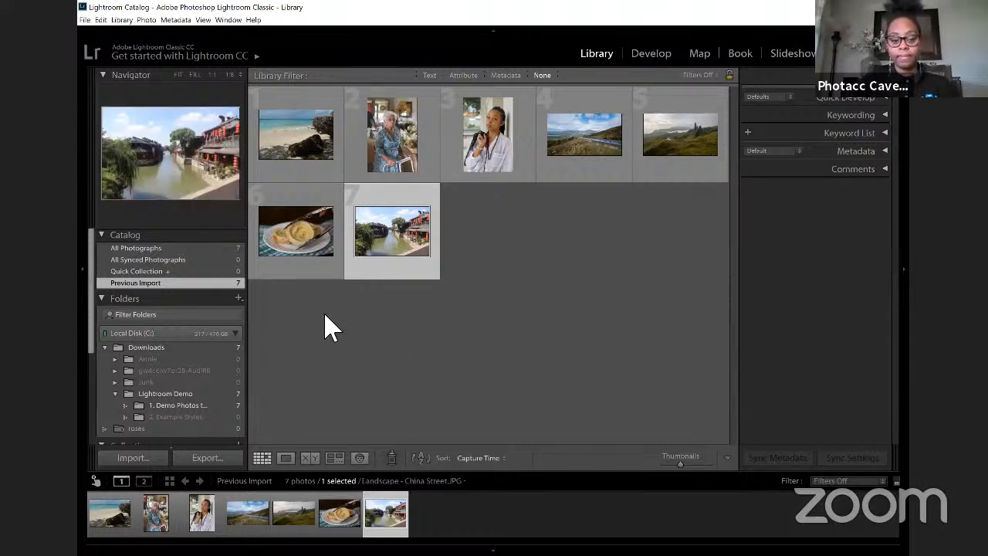
{"action": "mouse_move", "coordinate": [391, 242]}
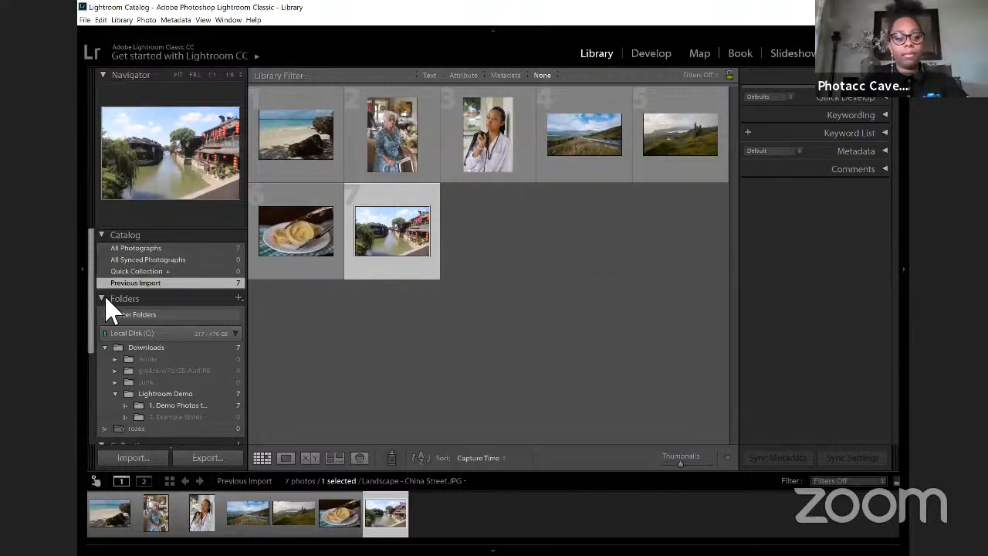
Step: Look through the library's catalog, folder, collection and publish service listings
{"action": "scroll", "coordinate": [131, 326], "scroll_direction": "down", "scroll_amount": 3}
{"action": "scroll", "coordinate": [130, 327], "scroll_direction": "up", "scroll_amount": 2}
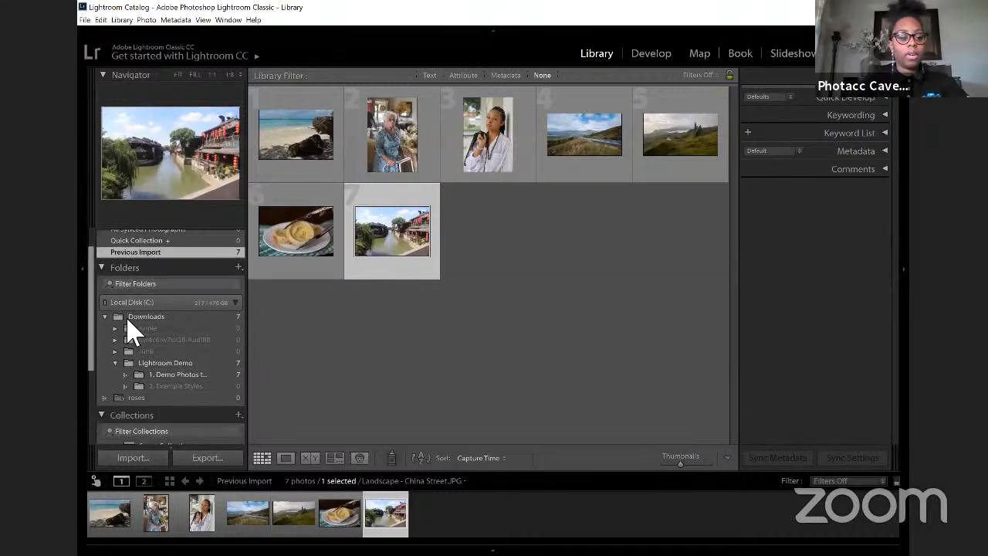
{"action": "scroll", "coordinate": [166, 313], "scroll_direction": "down", "scroll_amount": 1}
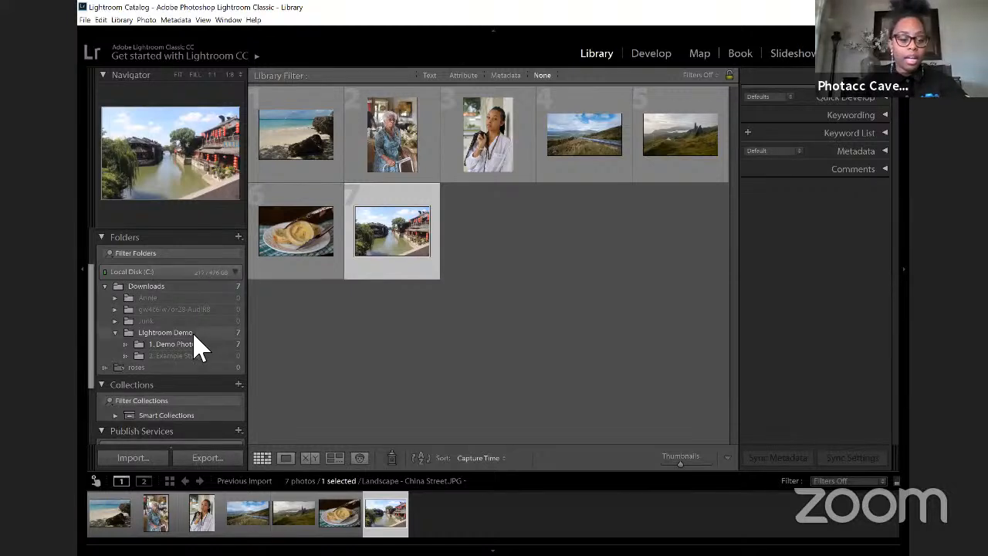
{"action": "scroll", "coordinate": [191, 363], "scroll_direction": "down", "scroll_amount": 2}
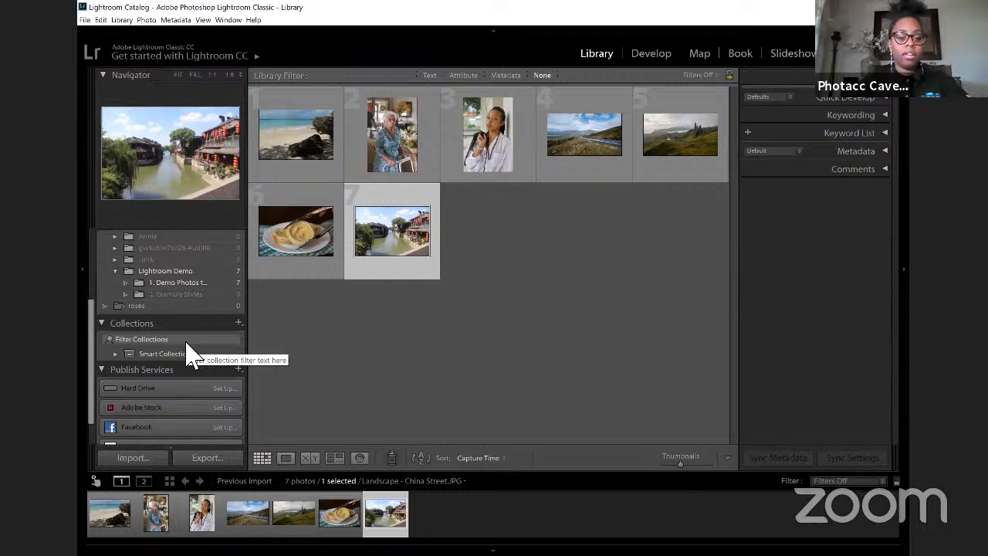
{"action": "scroll", "coordinate": [191, 355], "scroll_direction": "up", "scroll_amount": 4}
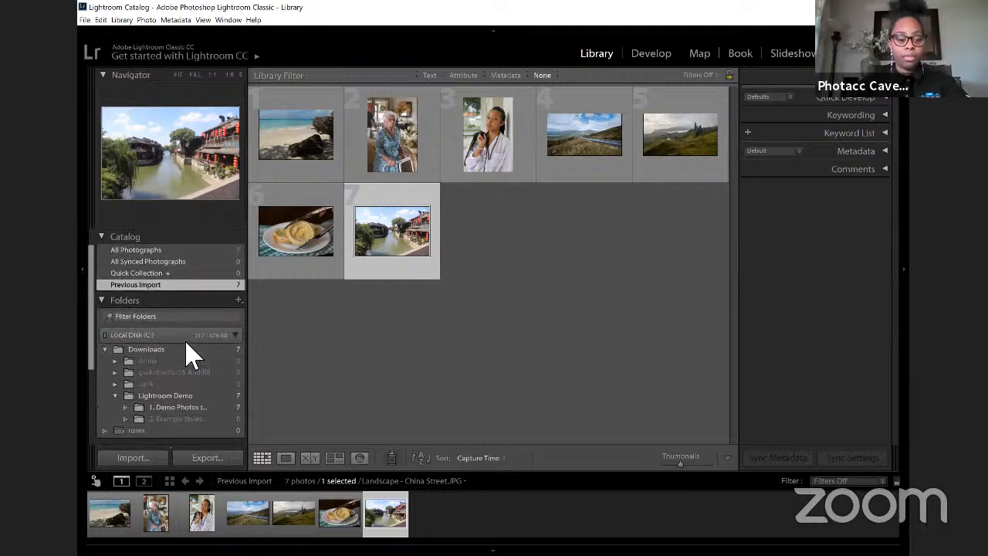
{"action": "scroll", "coordinate": [191, 355], "scroll_direction": "down", "scroll_amount": 5}
{"action": "scroll", "coordinate": [192, 355], "scroll_direction": "up", "scroll_amount": 5}
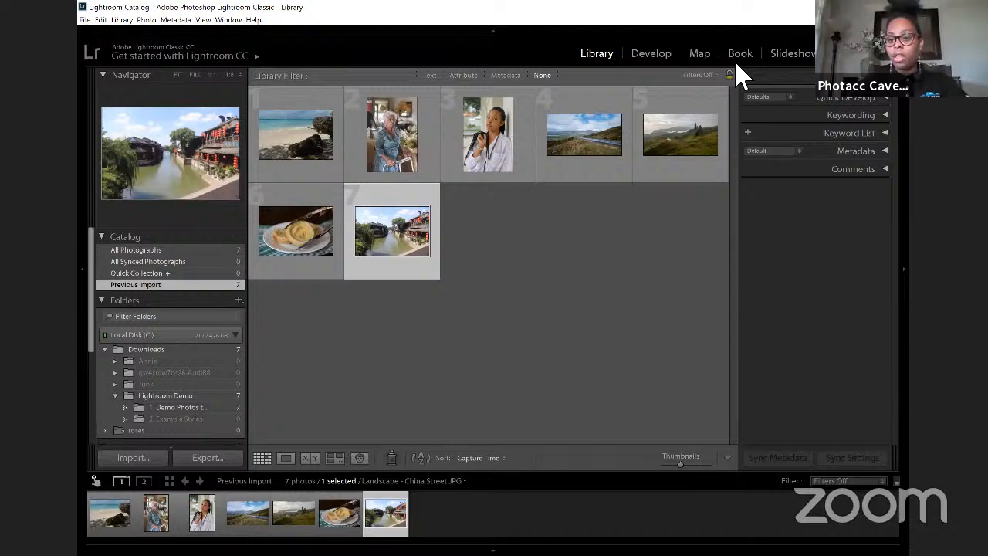
Step: View the histogram and metadata of the China Street photo, and collapse the metadata when done
{"action": "left_click", "coordinate": [890, 91]}
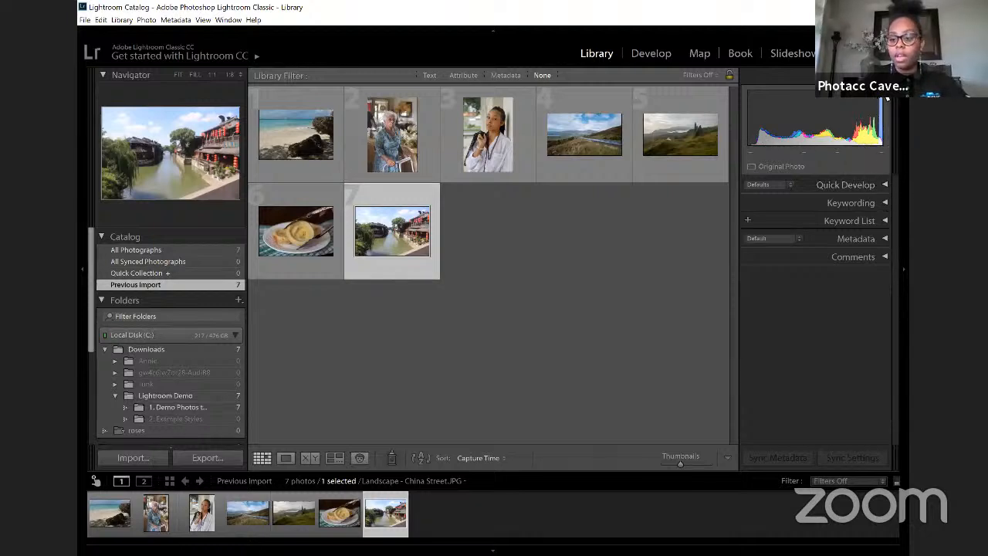
{"action": "scroll", "coordinate": [883, 104], "scroll_direction": "down", "scroll_amount": 3}
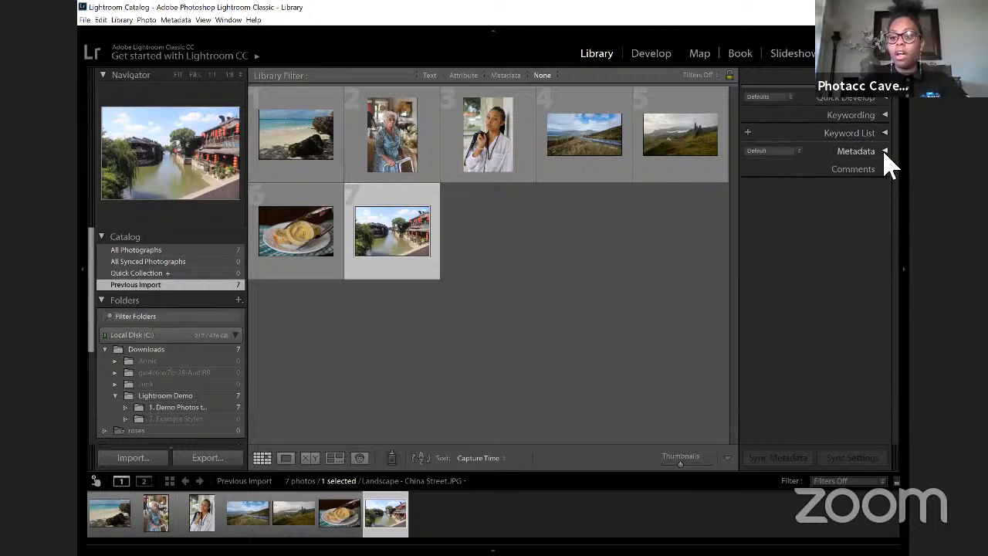
{"action": "left_click", "coordinate": [884, 152]}
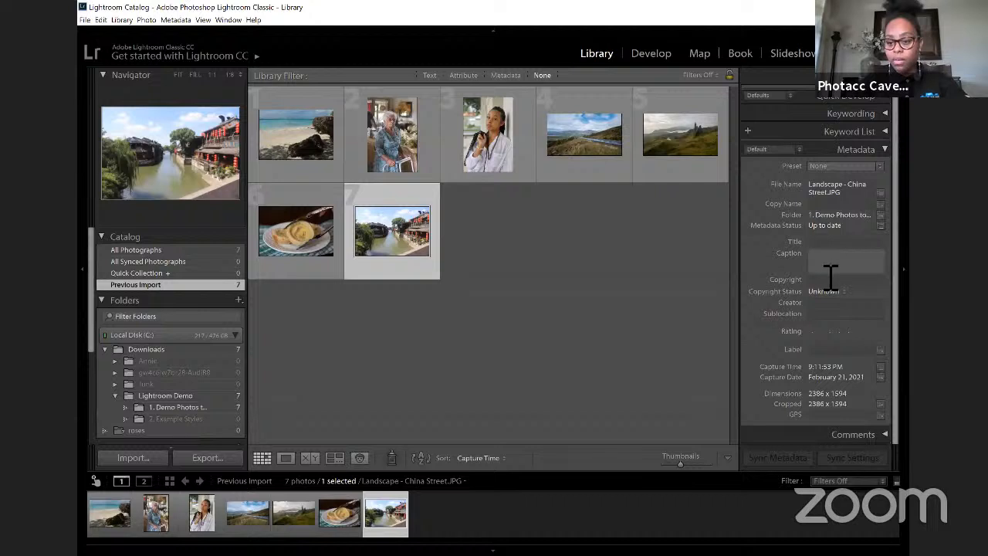
{"action": "left_click", "coordinate": [880, 152]}
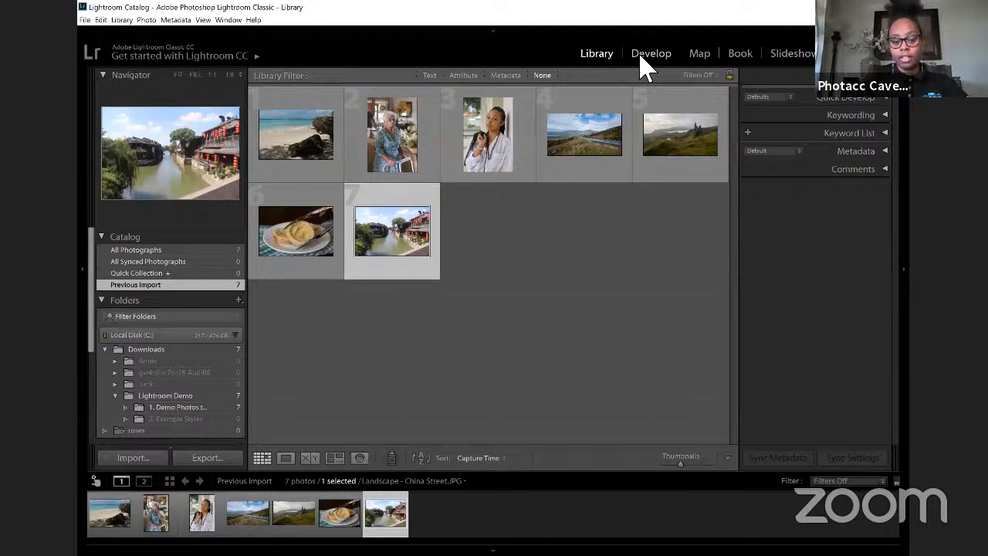
Step: Open the China Street photo in the Develop module
{"action": "left_click", "coordinate": [698, 60]}
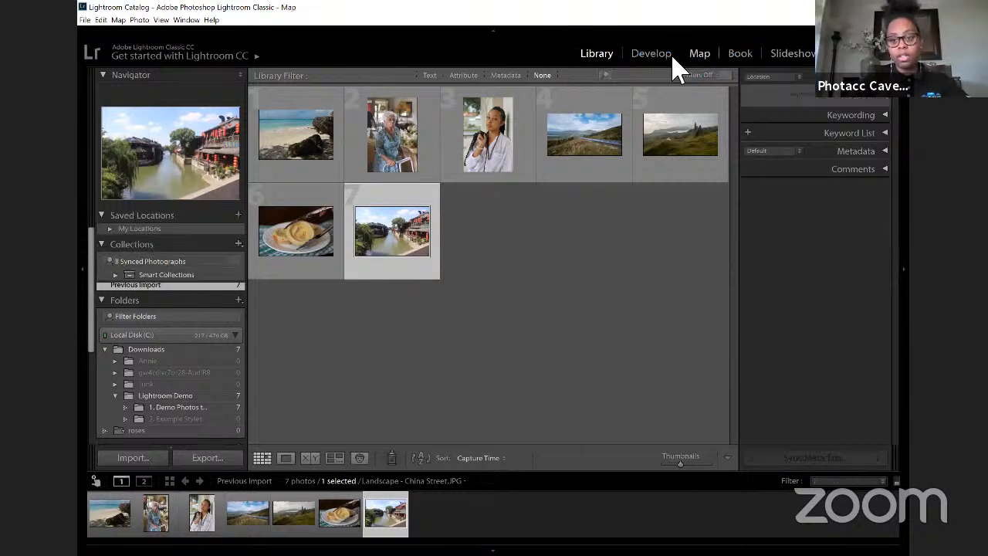
{"action": "left_click", "coordinate": [658, 59]}
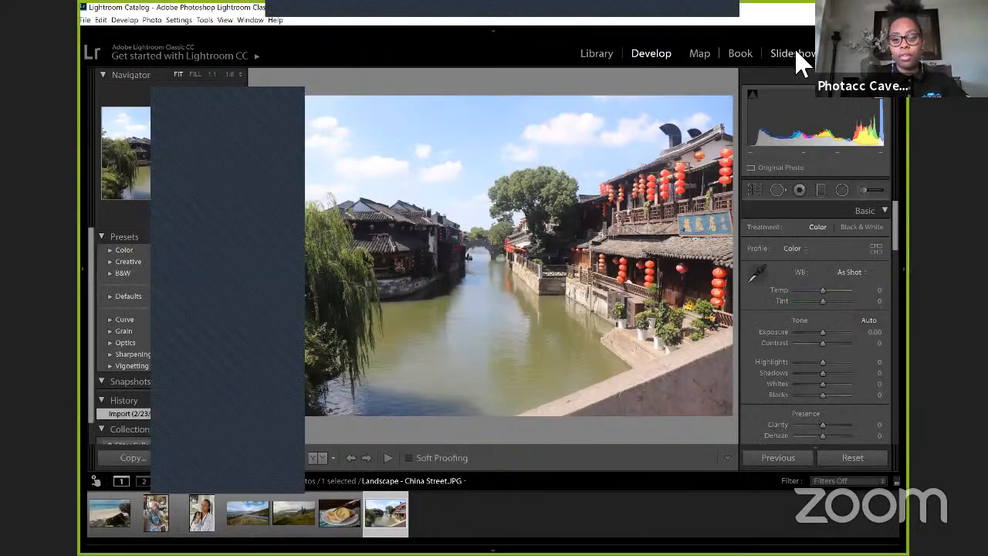
{"action": "left_click", "coordinate": [796, 53]}
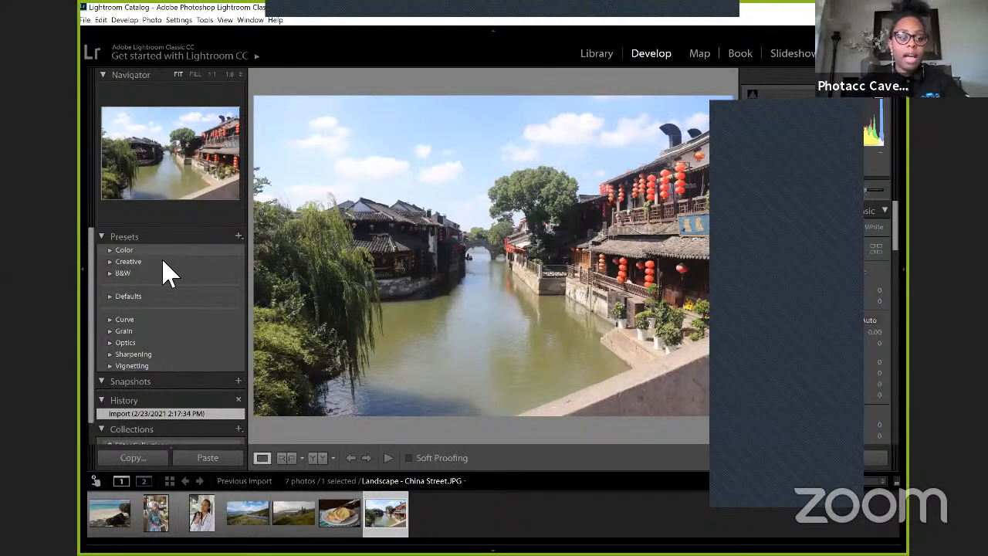
Step: Expand the Color presets and preview Natural, High Contrast, Vivid and Matte on the China Street photo
{"action": "left_click", "coordinate": [110, 251]}
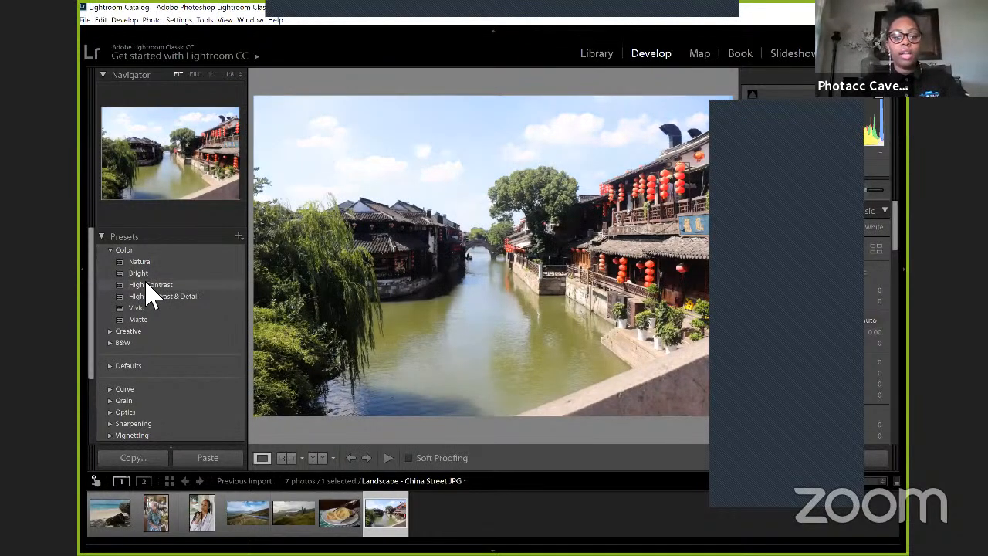
{"action": "left_click", "coordinate": [153, 309]}
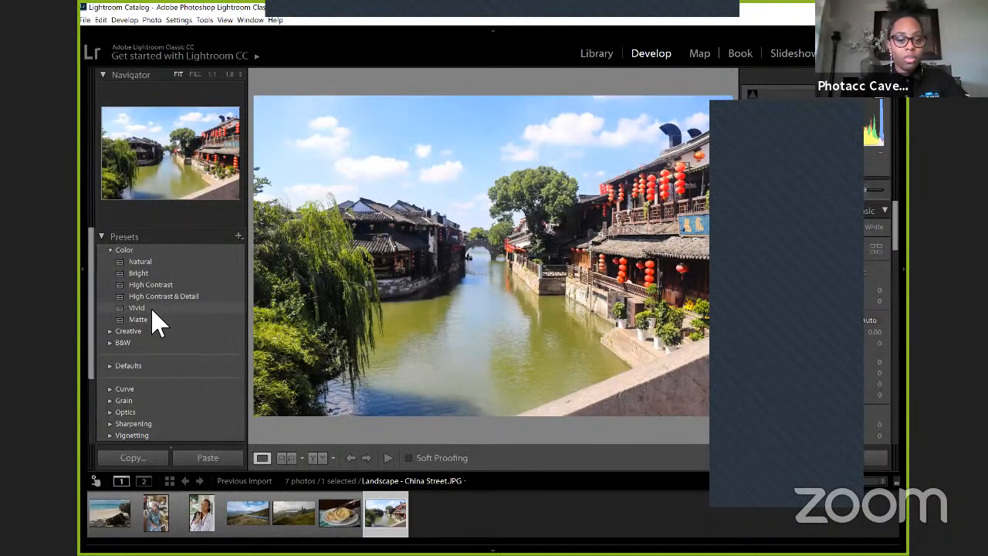
{"action": "left_click", "coordinate": [152, 321]}
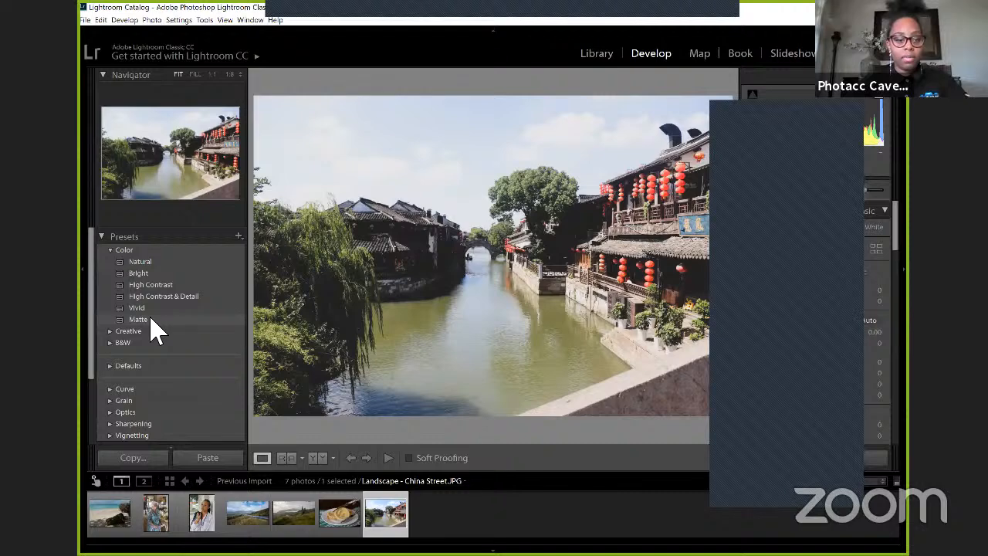
{"action": "left_click", "coordinate": [145, 273]}
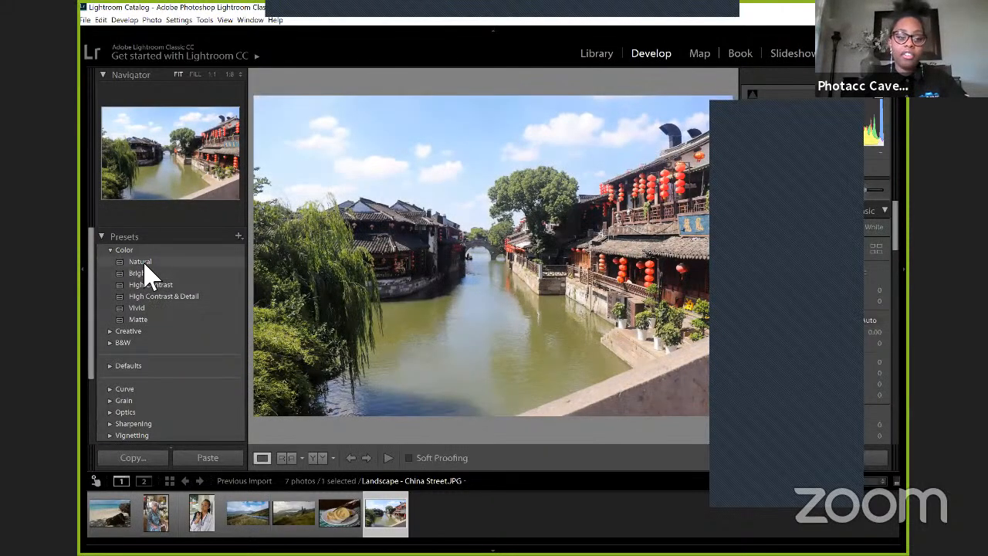
{"action": "left_click", "coordinate": [147, 306]}
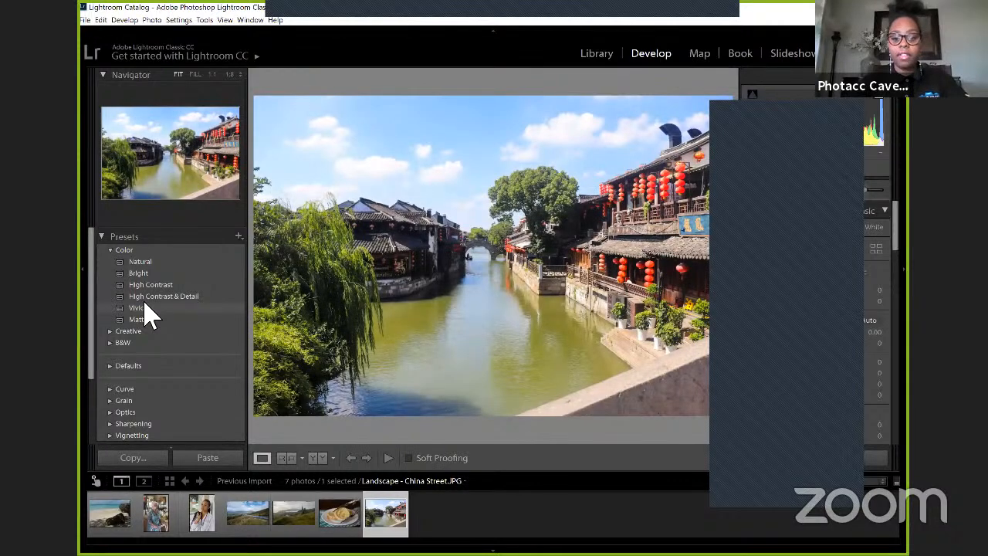
Step: Look through the remaining preset groups and the snapshots, history and collections of the China Street photo
{"action": "scroll", "coordinate": [128, 395], "scroll_direction": "down", "scroll_amount": 2}
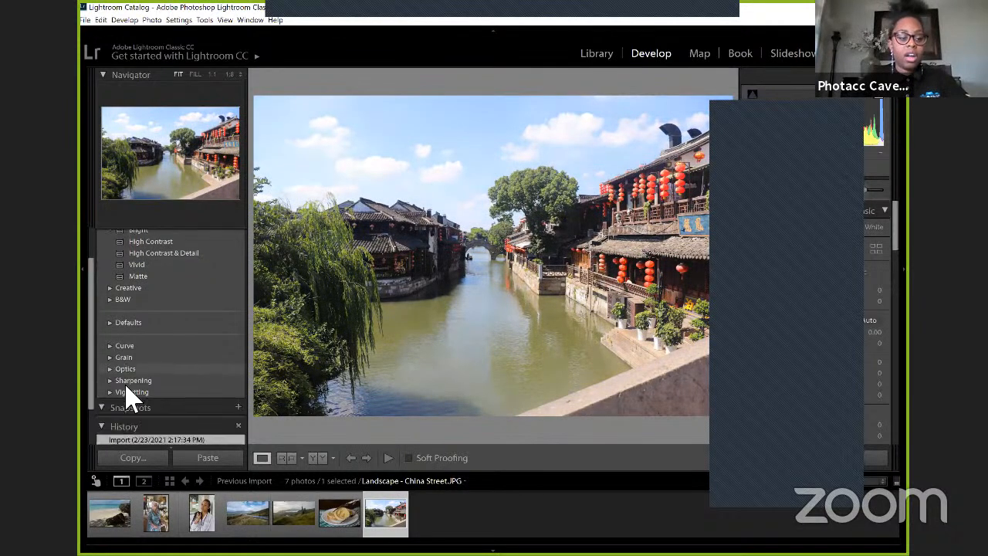
{"action": "scroll", "coordinate": [128, 395], "scroll_direction": "down", "scroll_amount": 1}
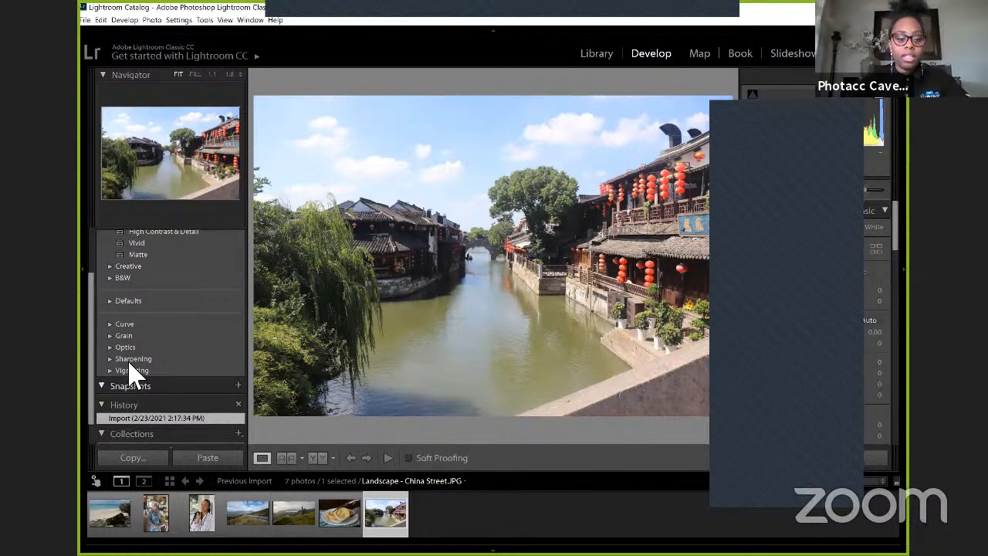
{"action": "scroll", "coordinate": [128, 386], "scroll_direction": "down", "scroll_amount": 1}
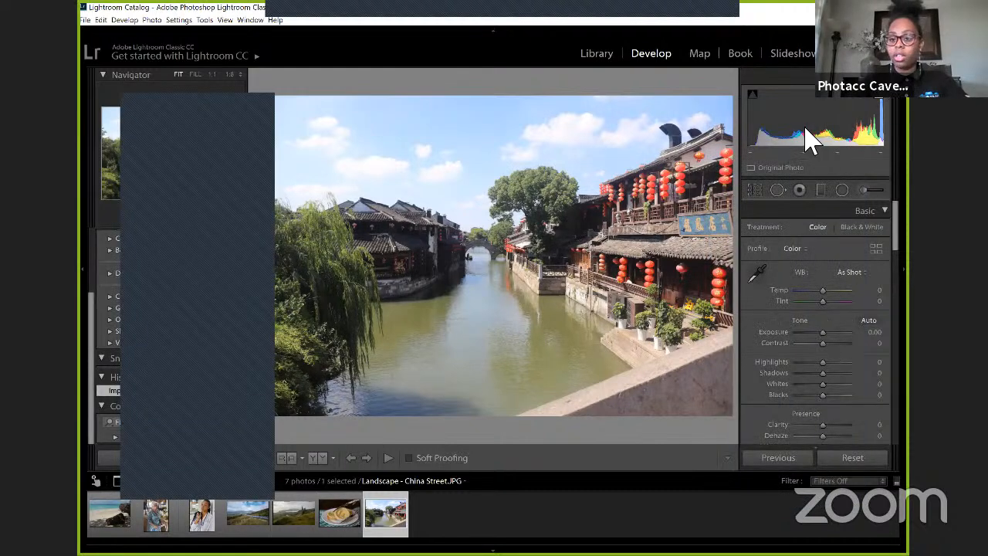
Step: Crop the China Street photo freehand, trimming the trees along its left side and the water and wall along its bottom
{"action": "scroll", "coordinate": [811, 141], "scroll_direction": "down", "scroll_amount": 2}
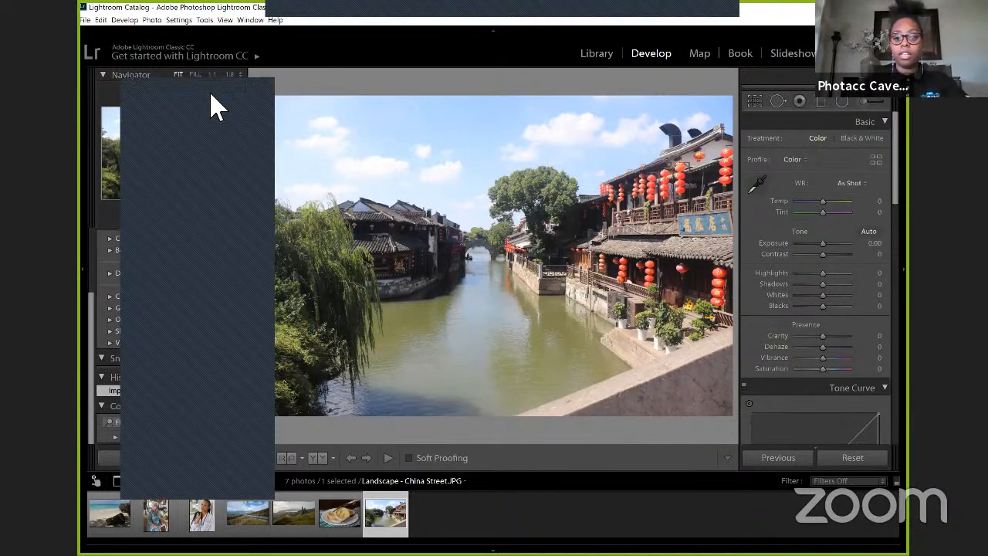
{"action": "left_click", "coordinate": [754, 101]}
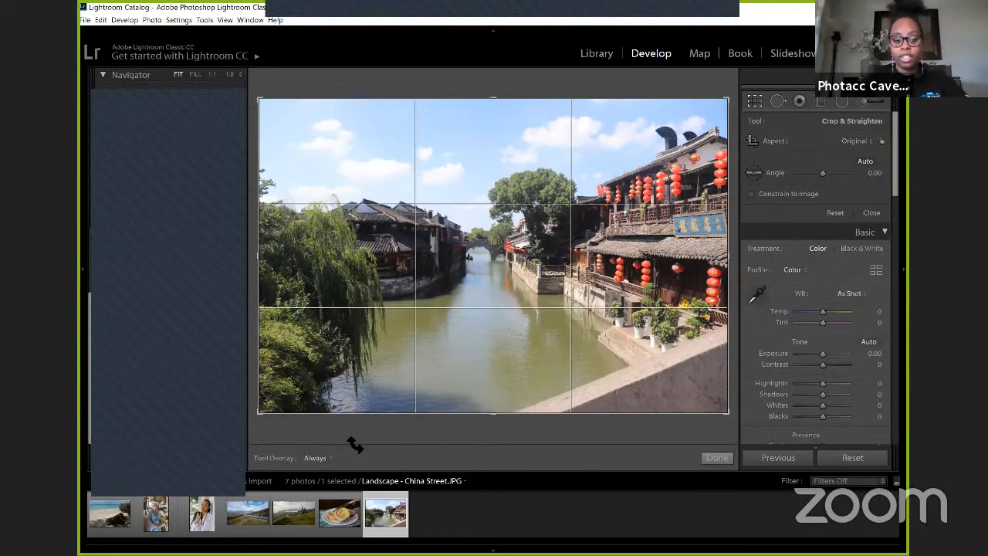
{"action": "left_click_drag", "start_coordinate": [264, 419], "coordinate": [294, 390]}
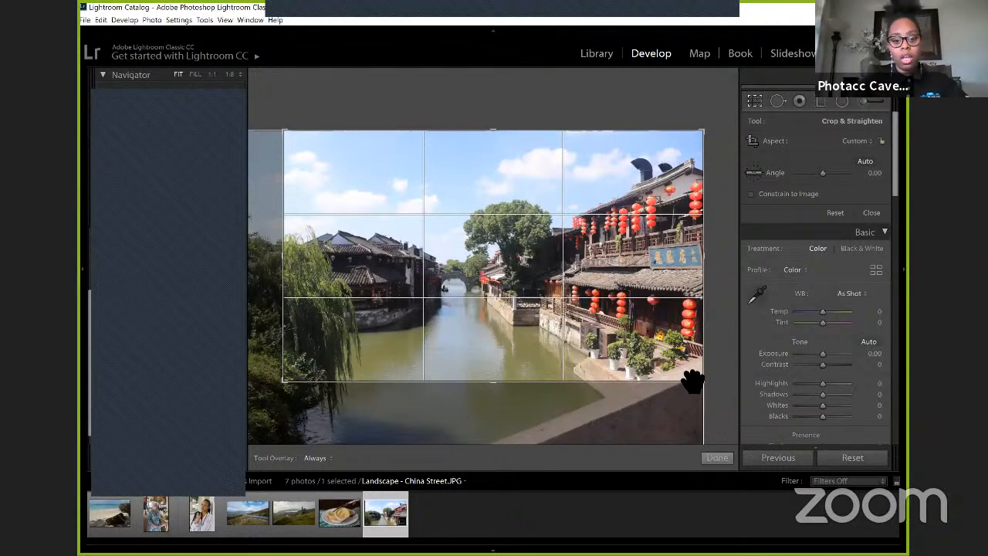
{"action": "left_click_drag", "start_coordinate": [705, 375], "coordinate": [701, 366]}
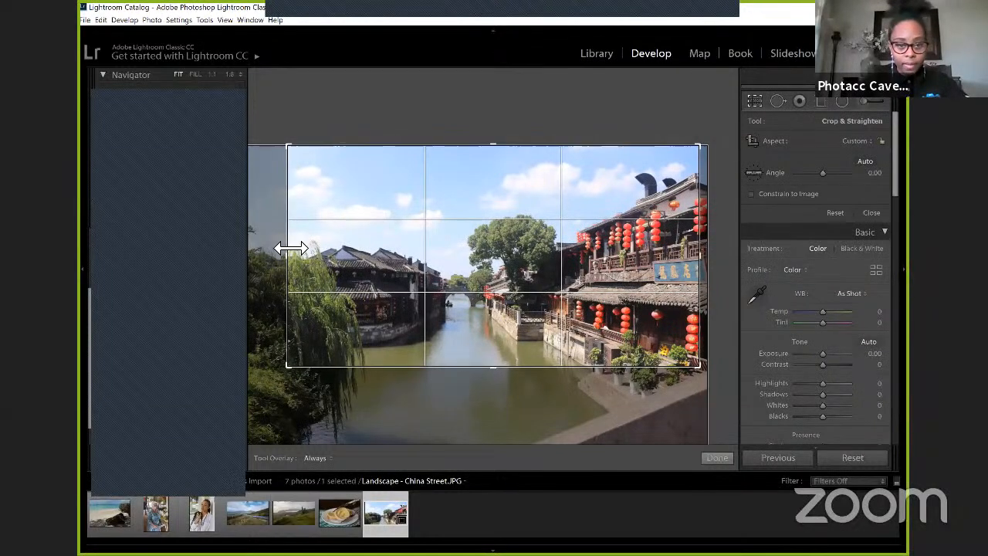
{"action": "left_click_drag", "start_coordinate": [301, 248], "coordinate": [306, 247]}
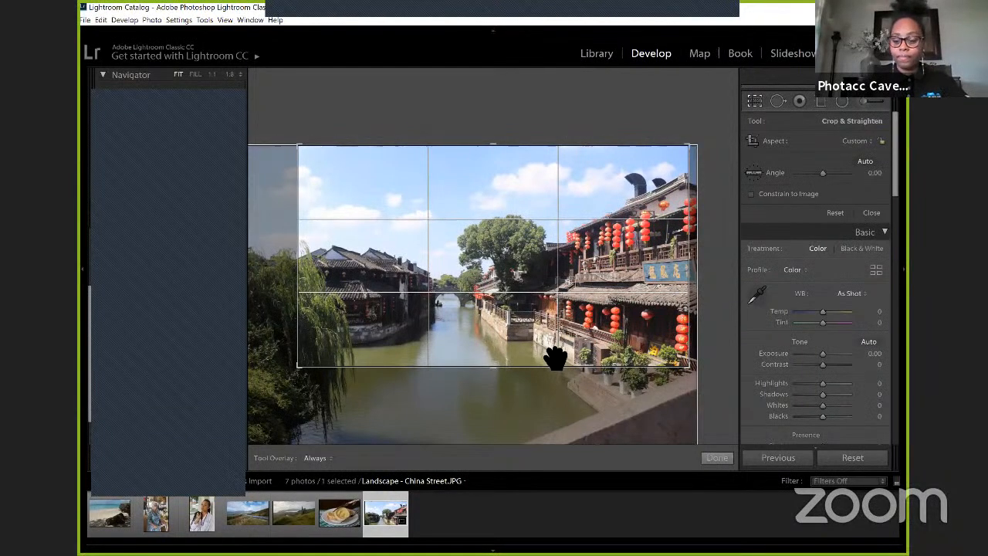
{"action": "left_click", "coordinate": [716, 459]}
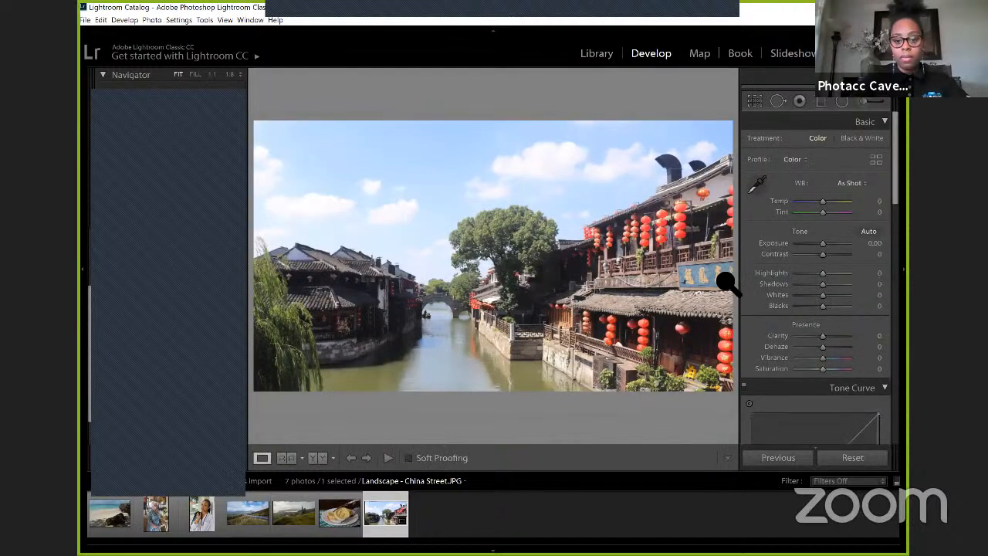
Step: Refine the crop by extending its bottom edge slightly into the water and trimming a little more from its right edge
{"action": "left_click", "coordinate": [754, 103]}
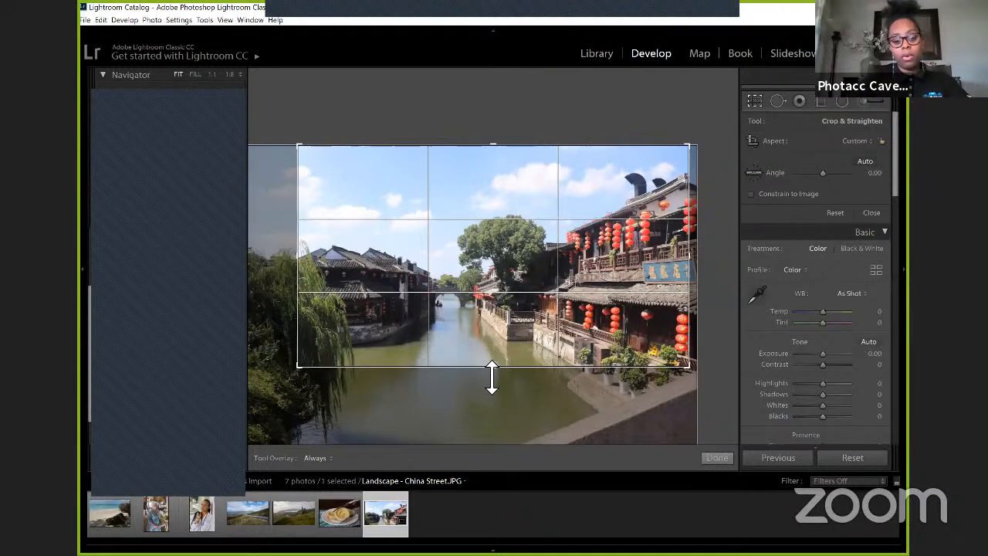
{"action": "left_click_drag", "start_coordinate": [491, 387], "coordinate": [491, 388]}
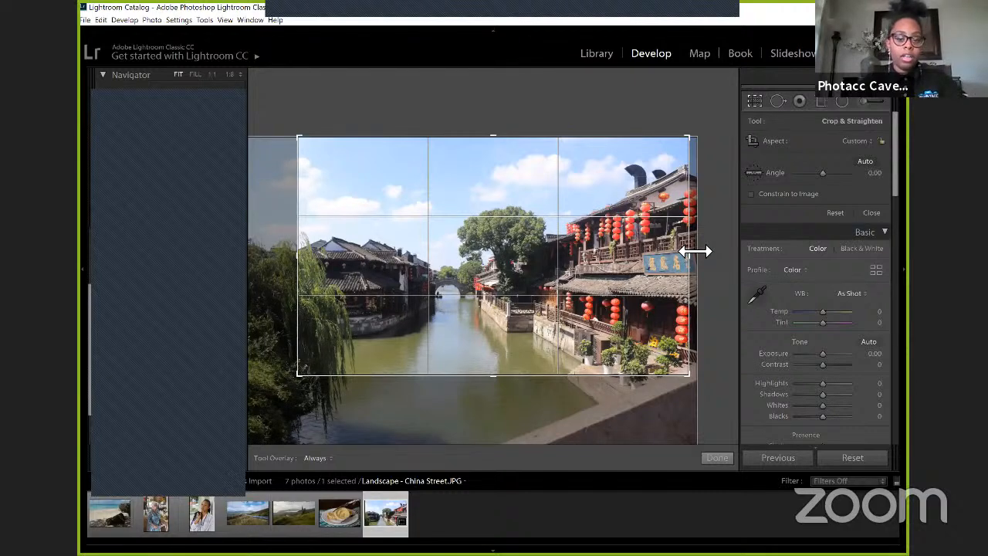
{"action": "left_click_drag", "start_coordinate": [696, 251], "coordinate": [682, 251]}
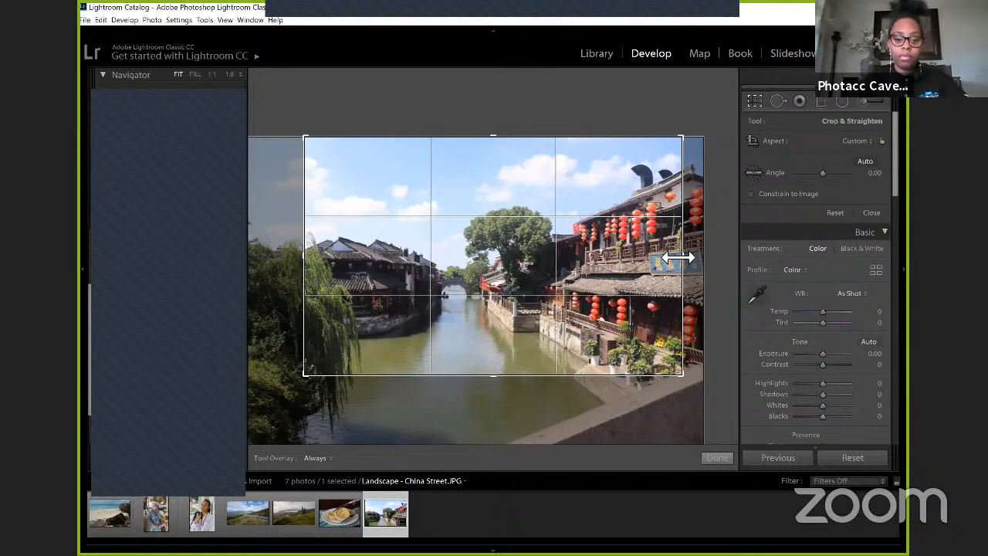
{"action": "left_click", "coordinate": [711, 457]}
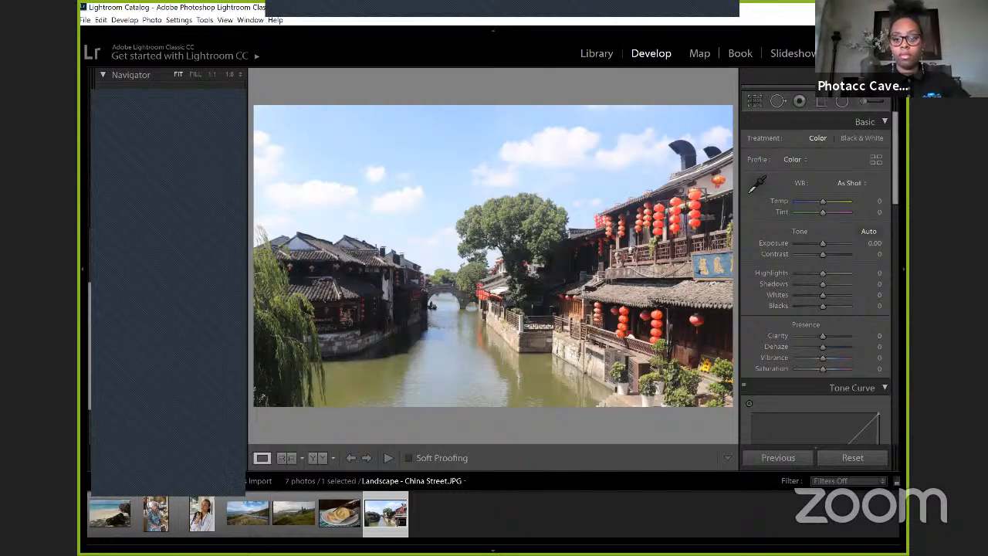
{"action": "left_click", "coordinate": [717, 43]}
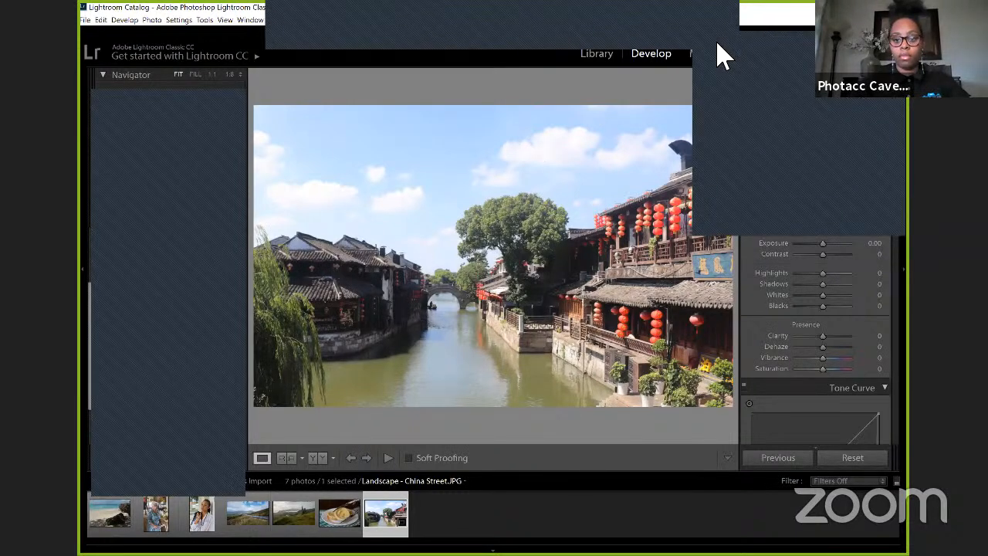
{"action": "left_click", "coordinate": [721, 1]}
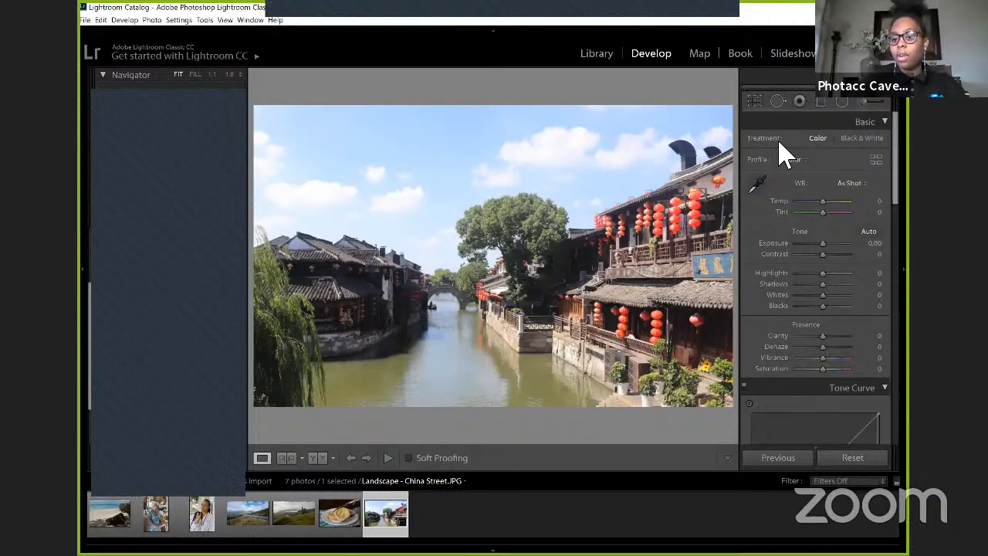
{"action": "left_click", "coordinate": [884, 123]}
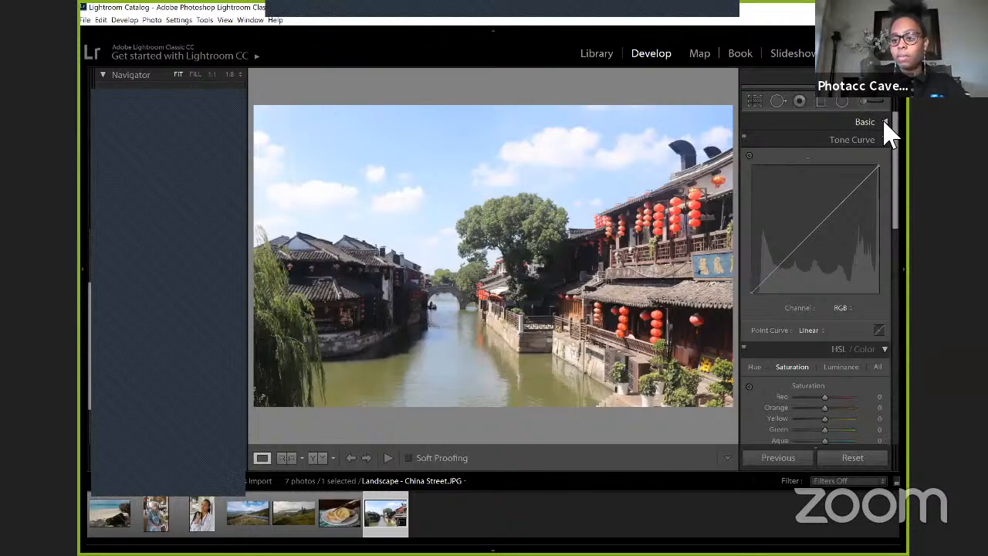
{"action": "left_click", "coordinate": [884, 123]}
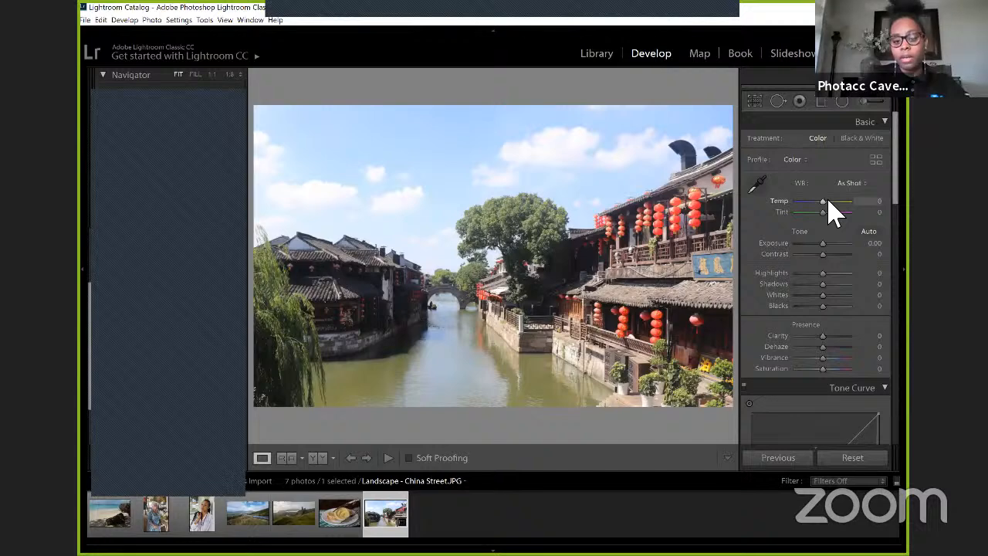
Step: Try Temp values of +15 and -5 and sampling the sky and clouds as the target neutral, and reset Temp
{"action": "left_click_drag", "start_coordinate": [828, 204], "coordinate": [830, 203]}
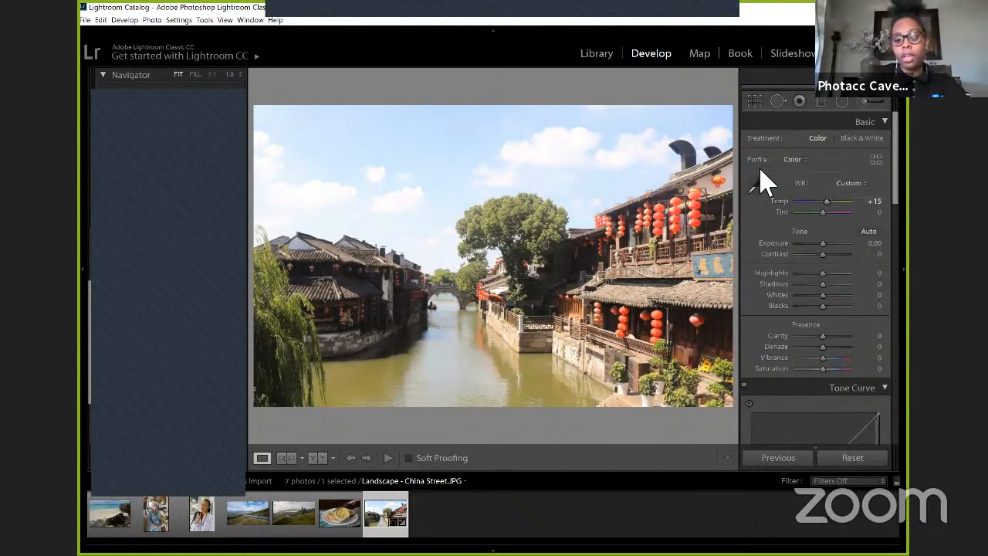
{"action": "left_click", "coordinate": [759, 188]}
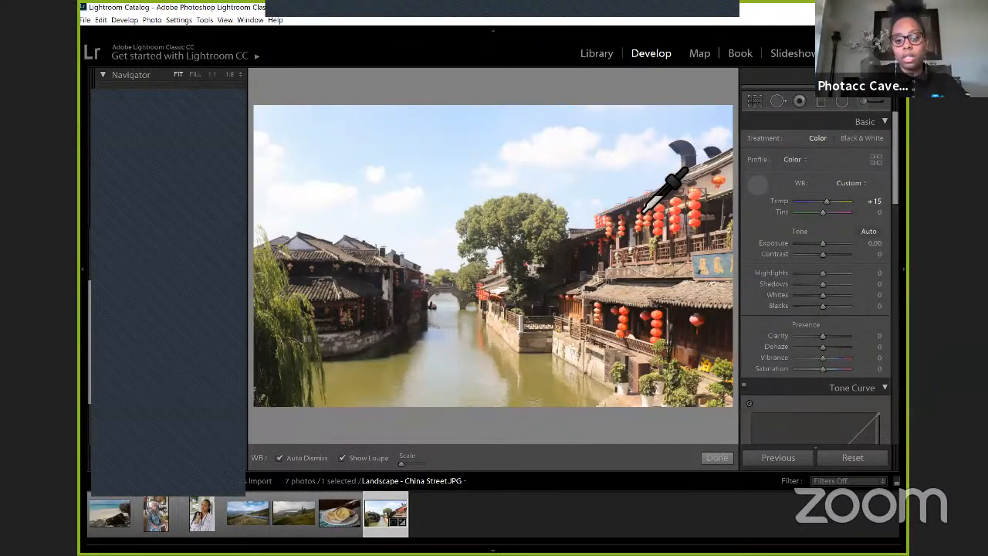
{"action": "left_click", "coordinate": [567, 170]}
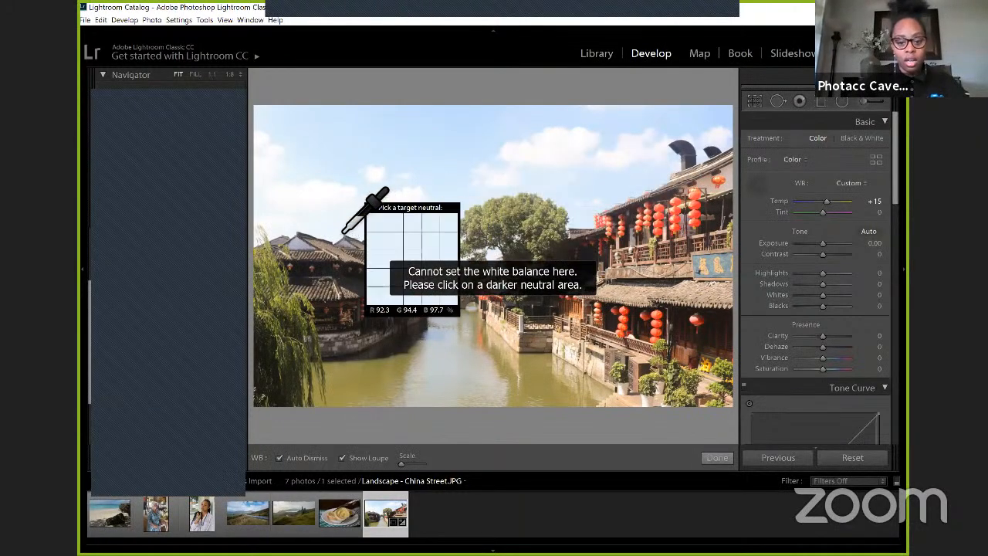
{"action": "left_click", "coordinate": [279, 177]}
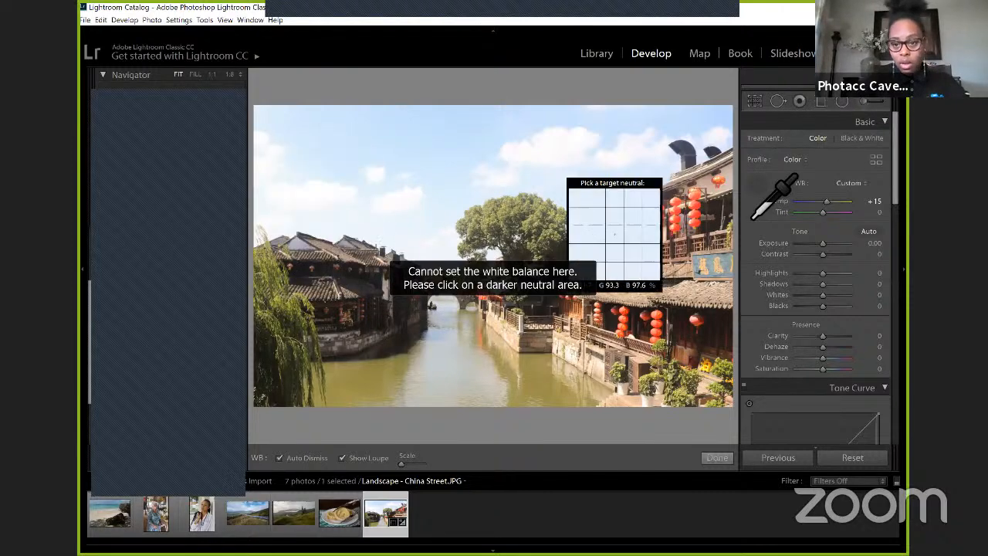
{"action": "left_click_drag", "start_coordinate": [826, 202], "coordinate": [822, 201]}
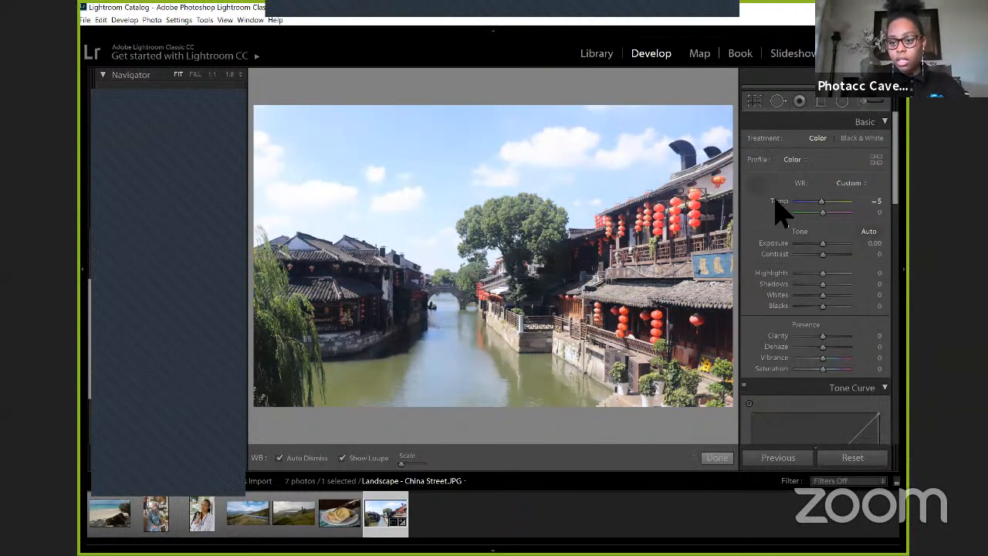
{"action": "double_click", "coordinate": [775, 200]}
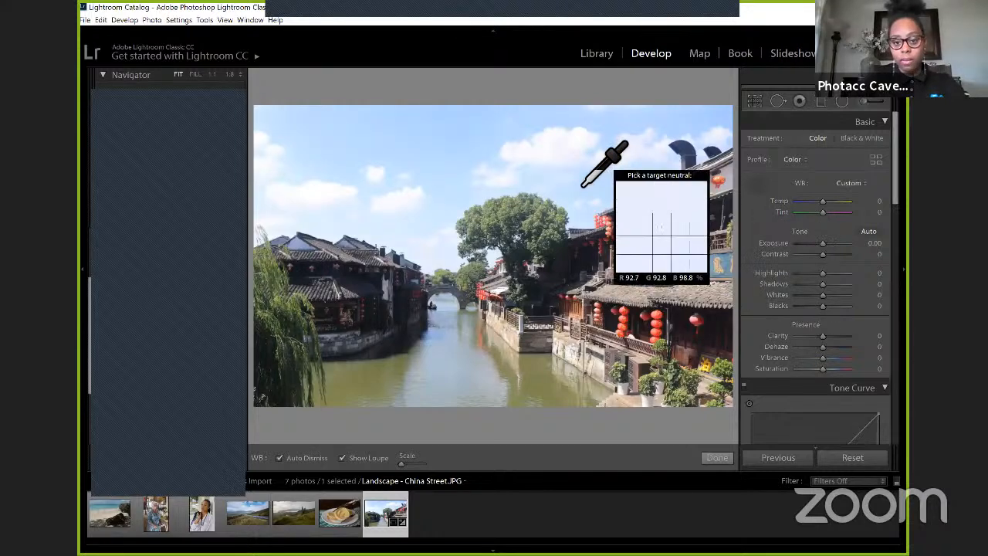
Step: Sample the white balance from the clouds and the pale stone below the flower pots, and adjust Temp to +1 and Tint to -5
{"action": "left_click", "coordinate": [550, 160]}
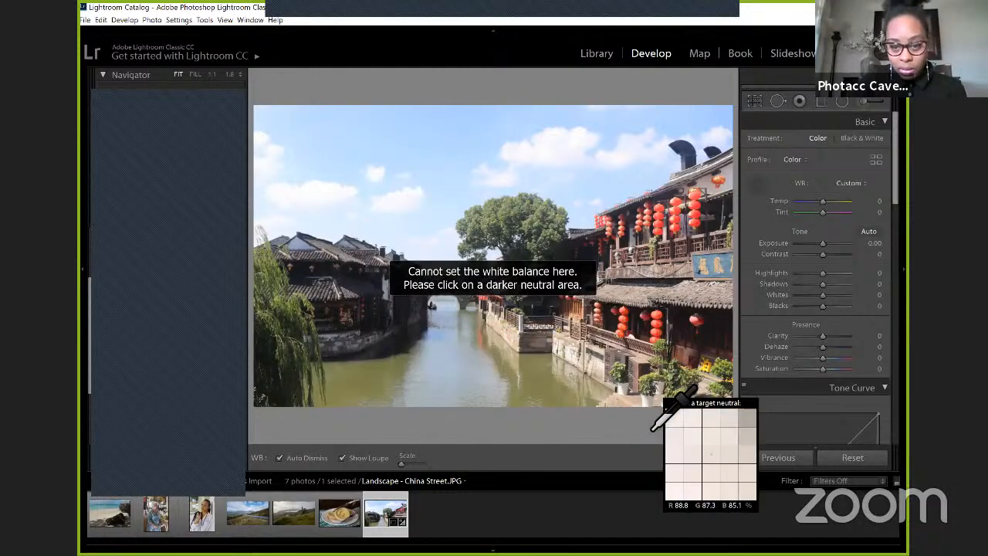
{"action": "left_click", "coordinate": [652, 402]}
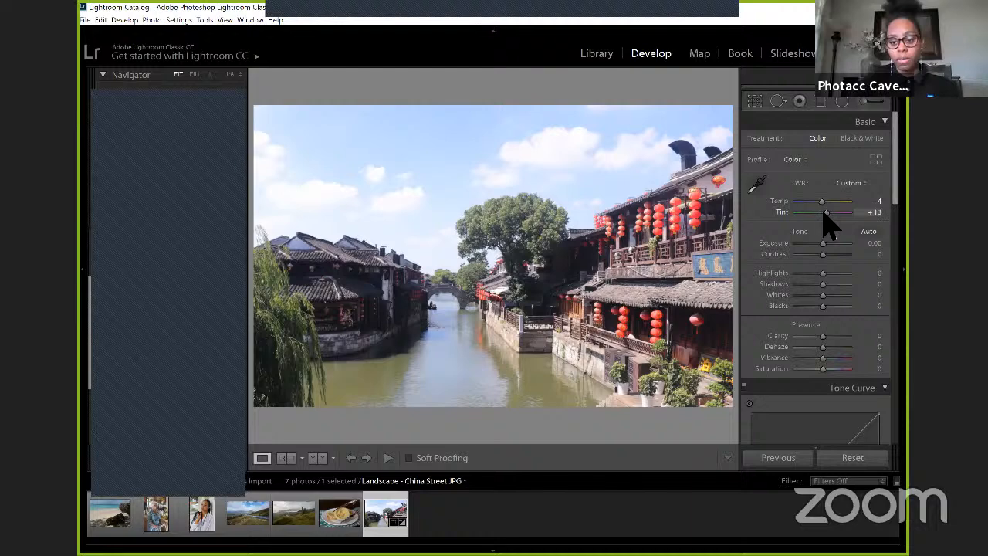
{"action": "left_click_drag", "start_coordinate": [822, 213], "coordinate": [820, 201]}
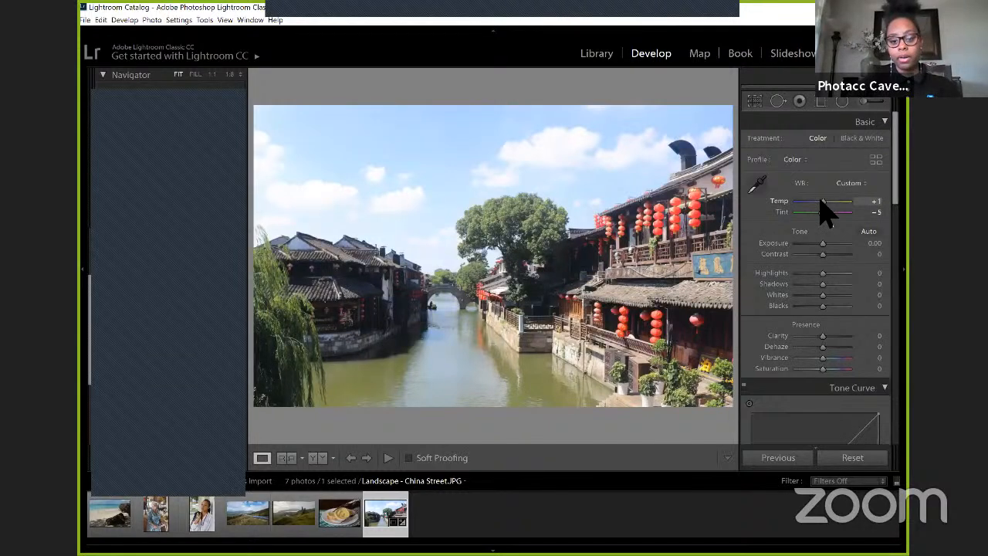
{"action": "left_click", "coordinate": [880, 203]}
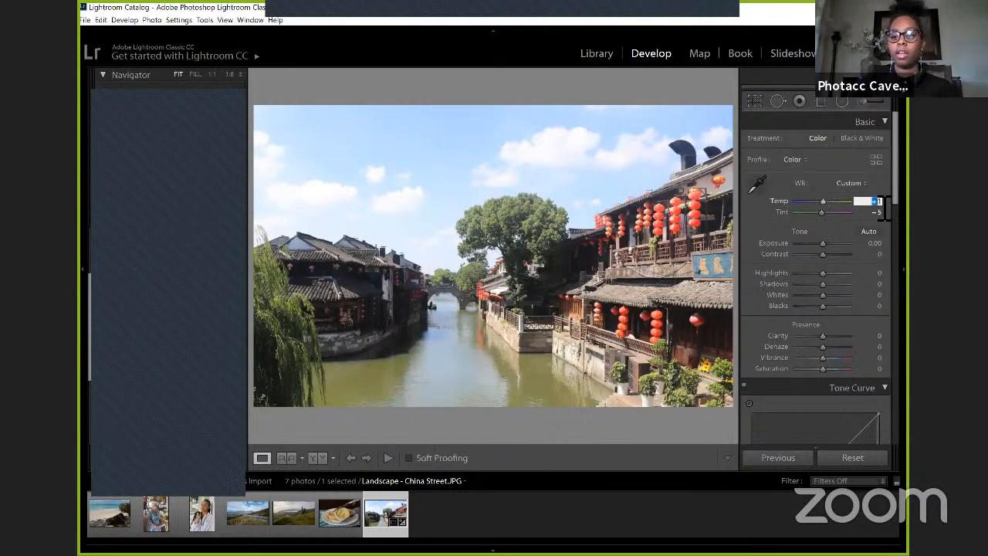
{"action": "left_click", "coordinate": [880, 204]}
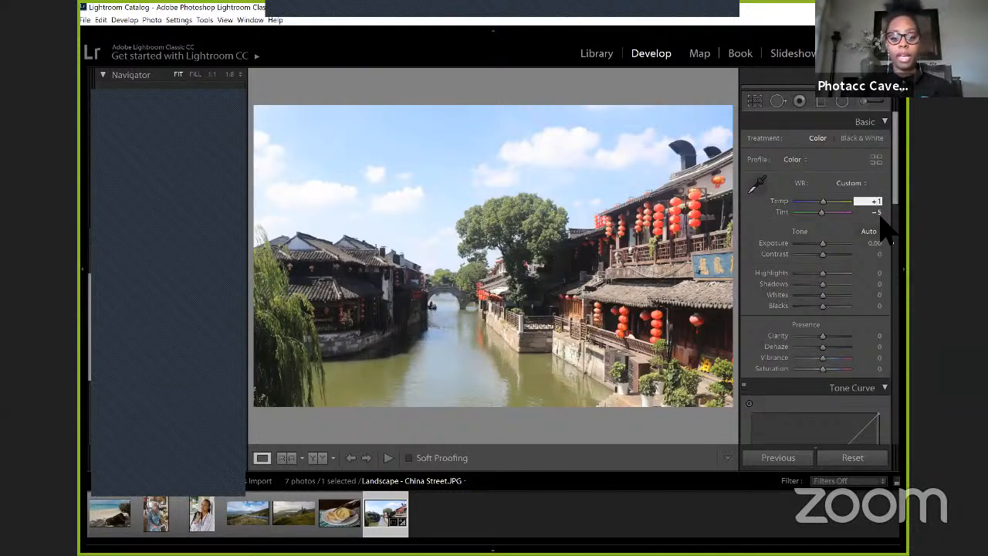
{"action": "left_click", "coordinate": [791, 208]}
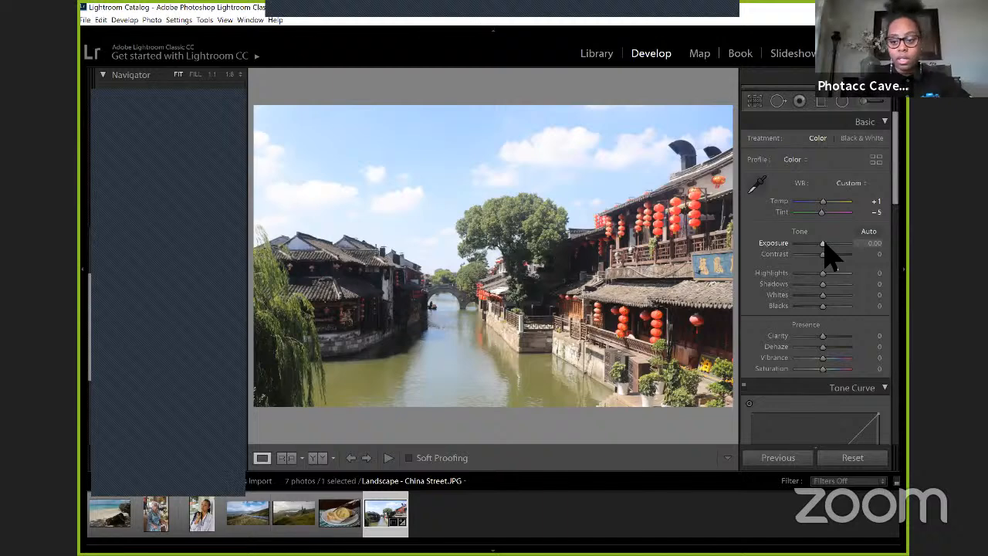
Step: Set the Exposure to +0.46, and try Contrast at +100 and -100 before setting it to -18
{"action": "left_click_drag", "start_coordinate": [823, 245], "coordinate": [826, 244]}
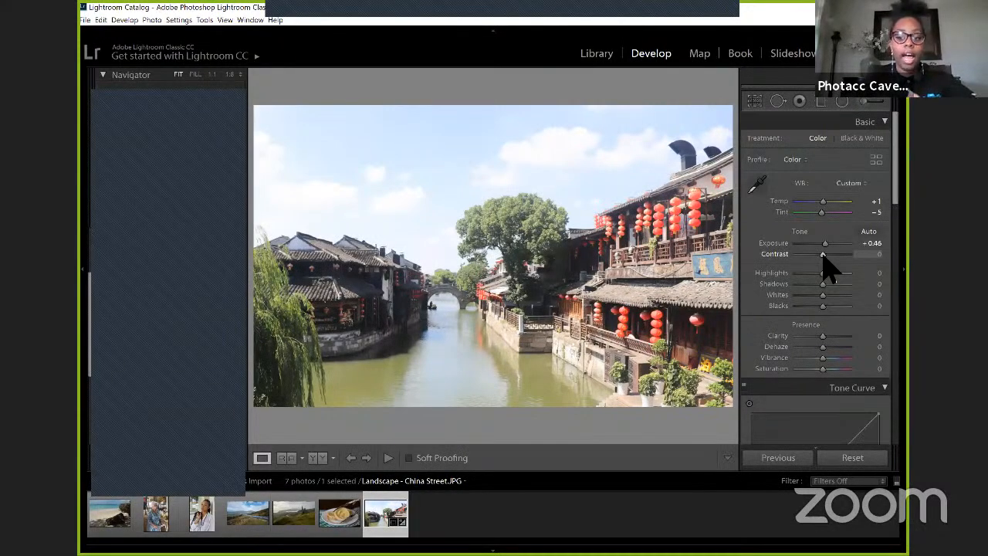
{"action": "left_click_drag", "start_coordinate": [823, 256], "coordinate": [870, 244]}
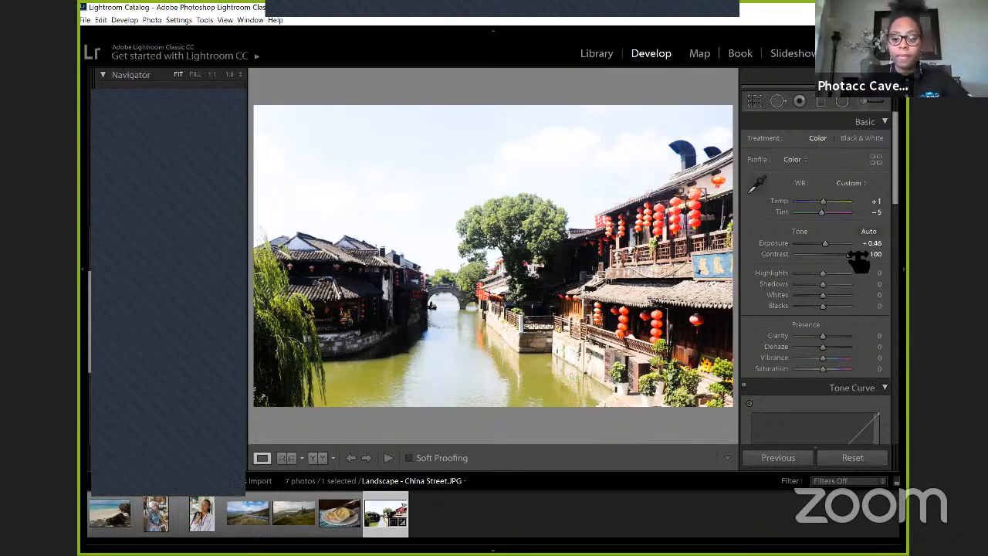
{"action": "mouse_move", "coordinate": [799, 257]}
{"action": "left_mouse_down"}
{"action": "mouse_move", "coordinate": [790, 259]}
{"action": "mouse_move", "coordinate": [829, 263]}
{"action": "mouse_move", "coordinate": [781, 258]}
{"action": "left_mouse_up"}
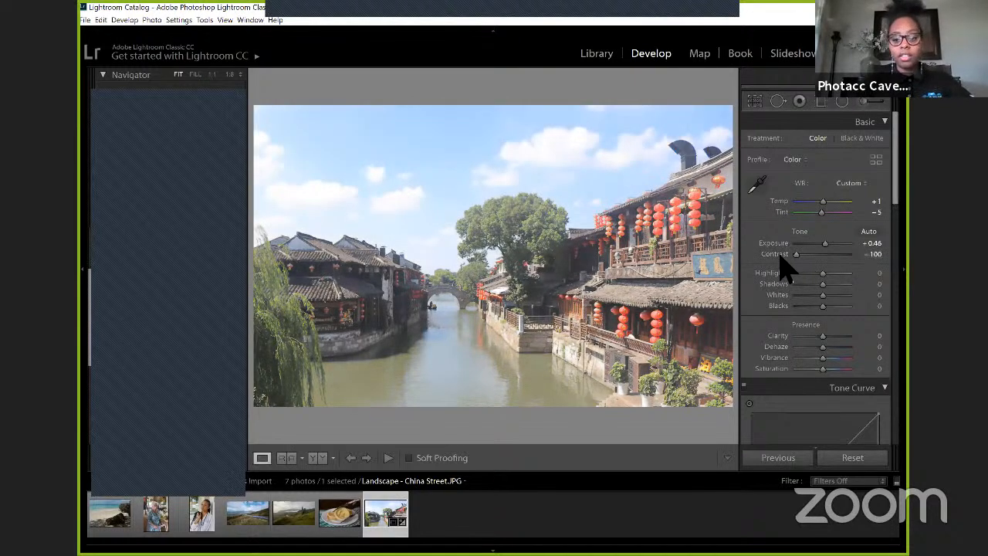
{"action": "double_click", "coordinate": [768, 253]}
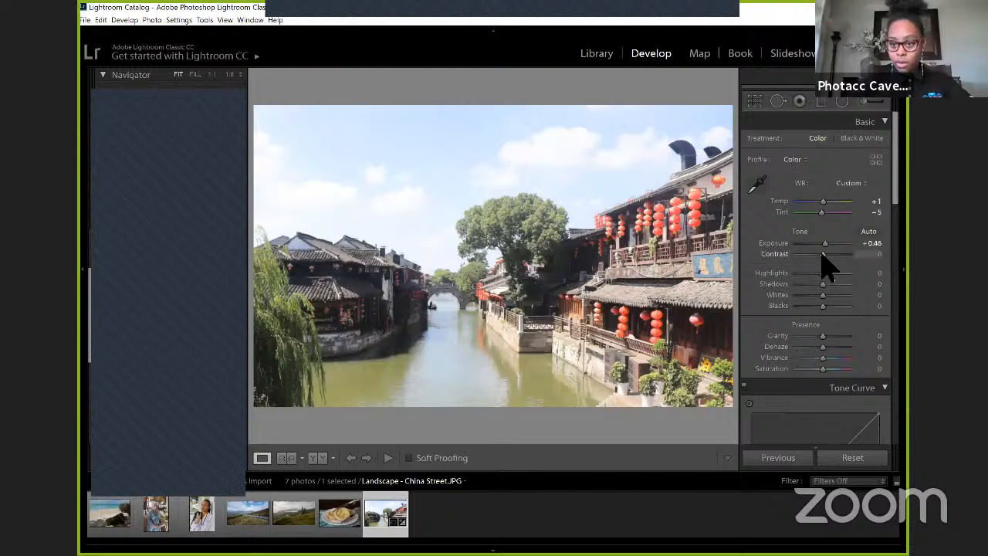
{"action": "left_click_drag", "start_coordinate": [819, 255], "coordinate": [818, 255]}
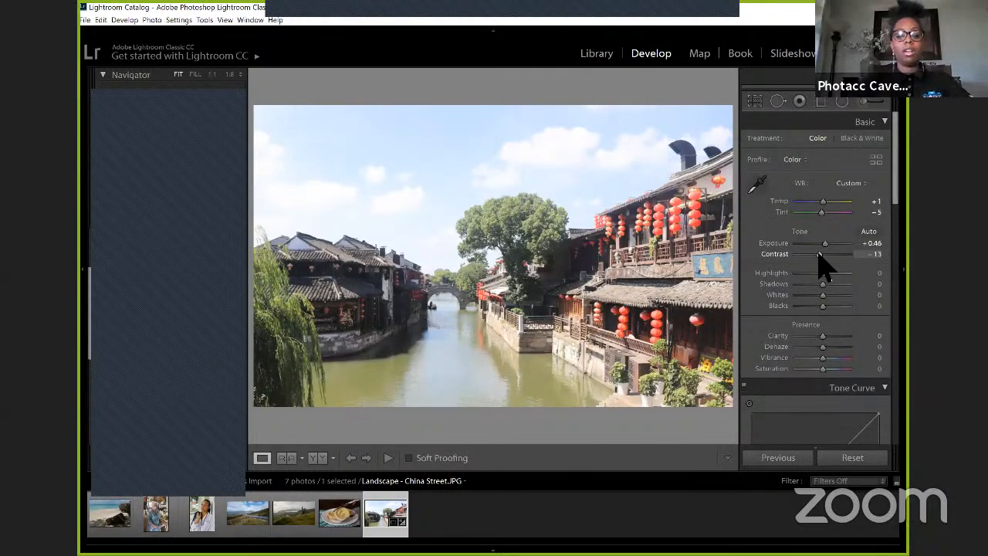
{"action": "left_click_drag", "start_coordinate": [819, 254], "coordinate": [817, 254]}
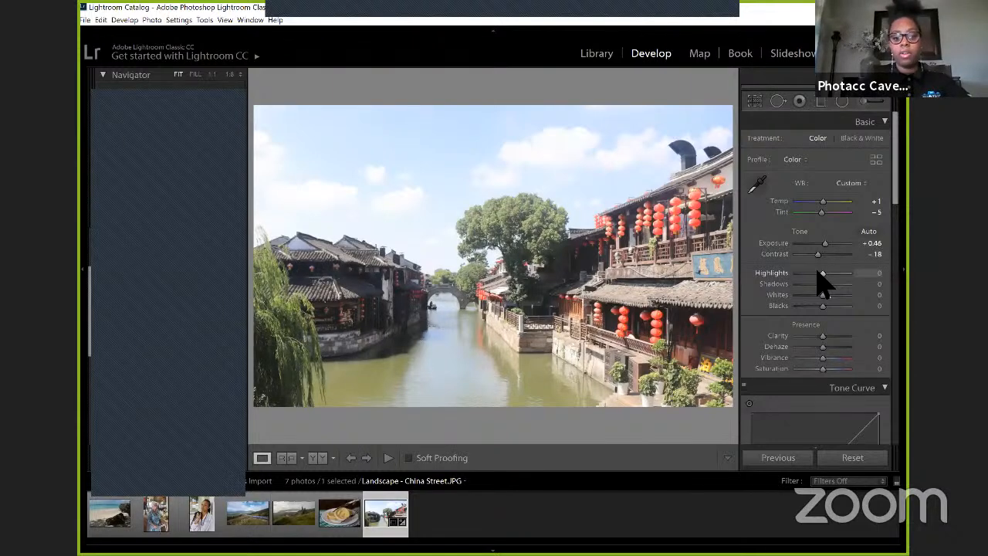
Step: Set Highlights to -82, and try Shadows at +100 before setting it to +52
{"action": "left_click_drag", "start_coordinate": [818, 274], "coordinate": [800, 275]}
{"action": "left_click_drag", "start_coordinate": [801, 275], "coordinate": [796, 273]}
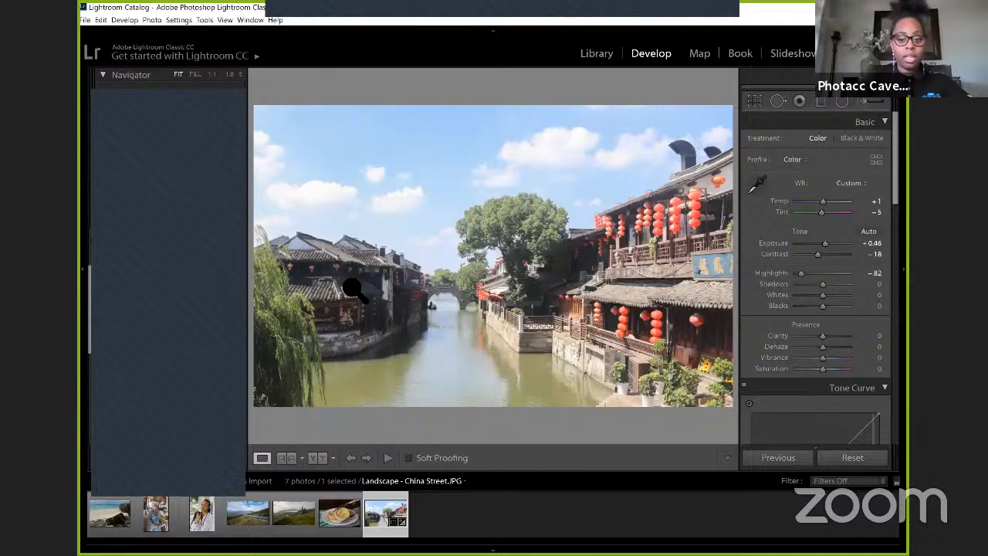
{"action": "left_click_drag", "start_coordinate": [821, 285], "coordinate": [829, 280]}
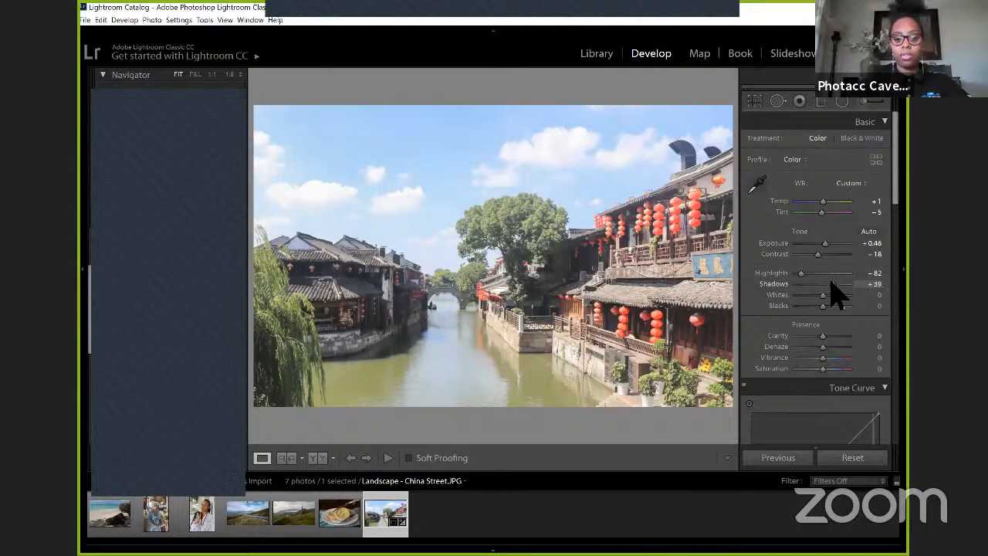
{"action": "left_click_drag", "start_coordinate": [831, 280], "coordinate": [858, 279]}
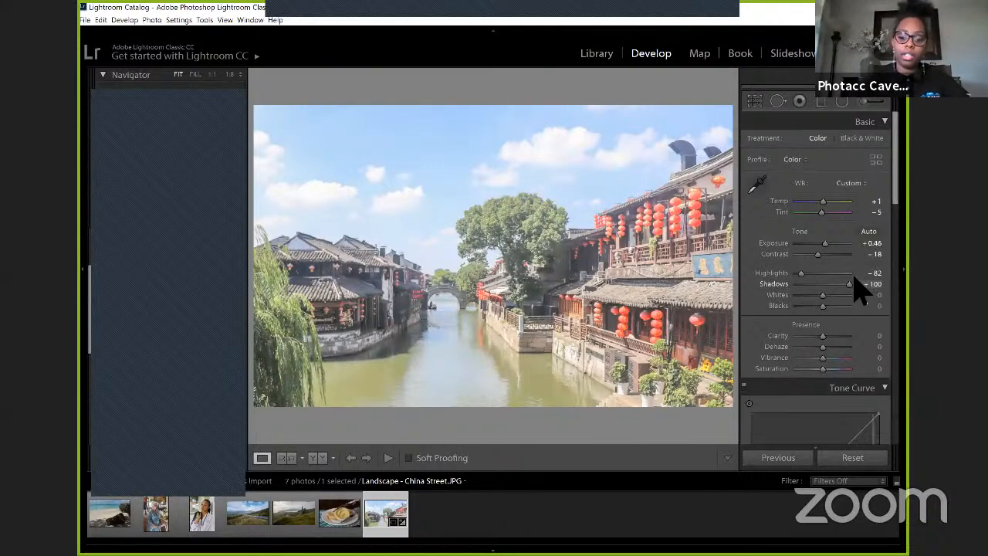
Step: Try Whites at +100, reset it and set it to -29, and set Blacks to -37
{"action": "mouse_move", "coordinate": [854, 281]}
{"action": "left_mouse_down"}
{"action": "mouse_move", "coordinate": [788, 296]}
{"action": "mouse_move", "coordinate": [856, 295]}
{"action": "left_mouse_up"}
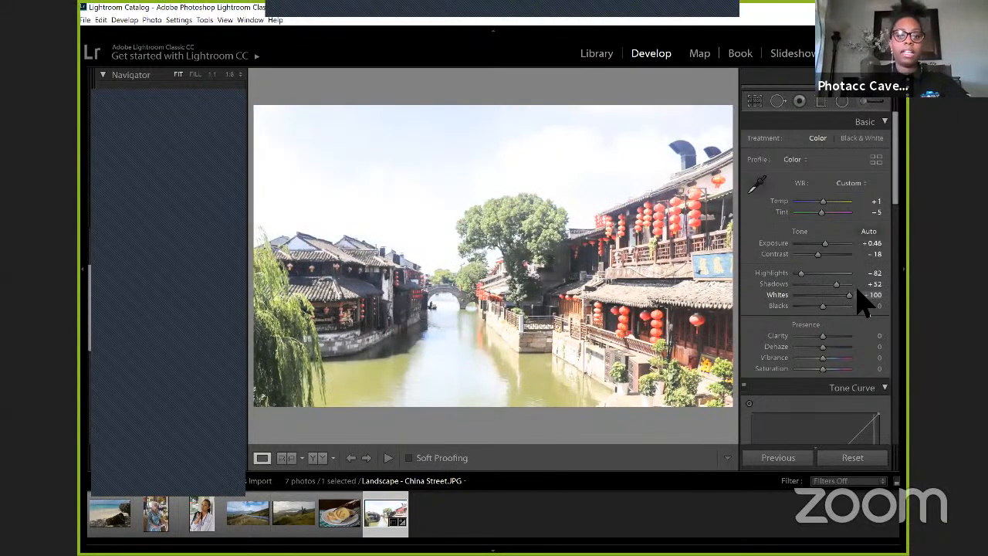
{"action": "double_click", "coordinate": [779, 297]}
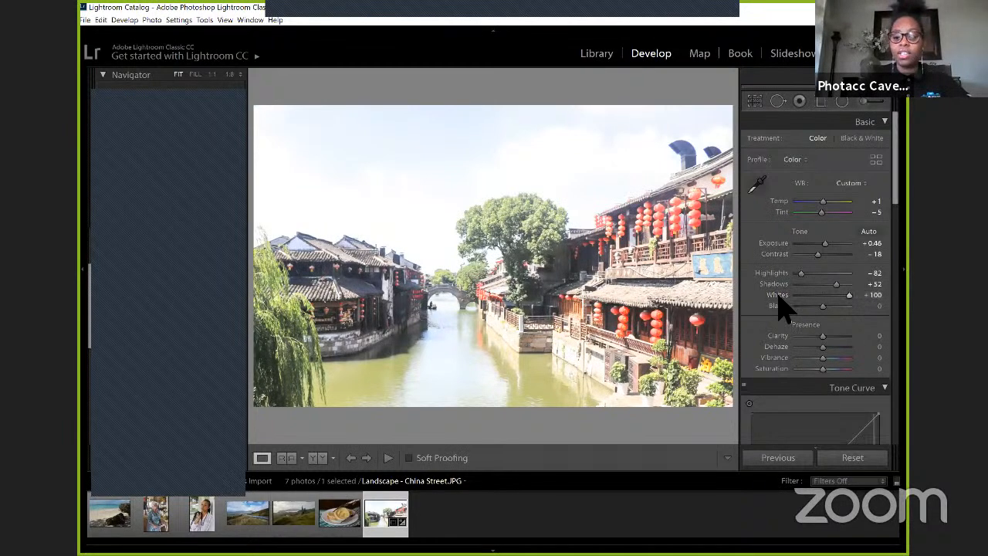
{"action": "left_click_drag", "start_coordinate": [821, 299], "coordinate": [815, 303]}
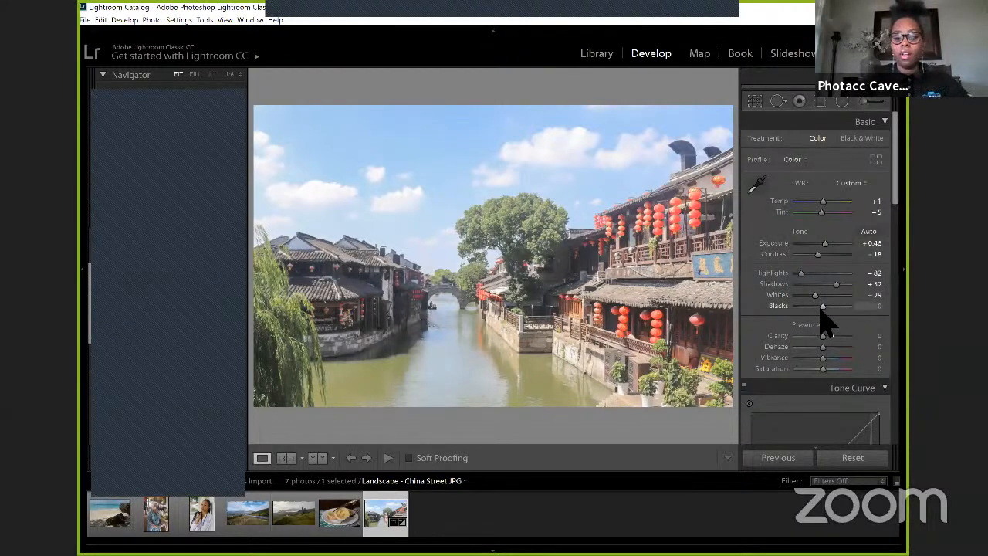
{"action": "left_click_drag", "start_coordinate": [821, 312], "coordinate": [809, 310]}
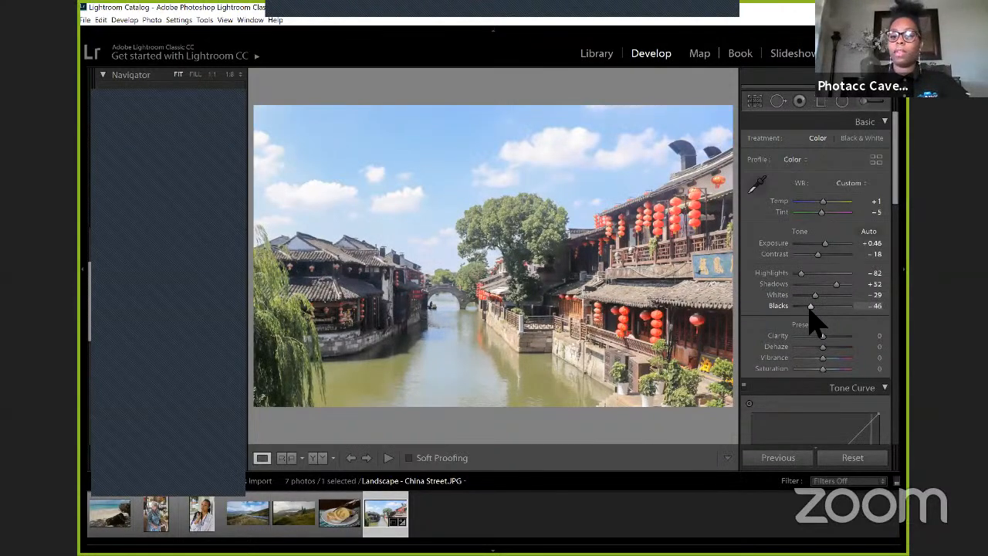
{"action": "left_click_drag", "start_coordinate": [810, 307], "coordinate": [813, 308]}
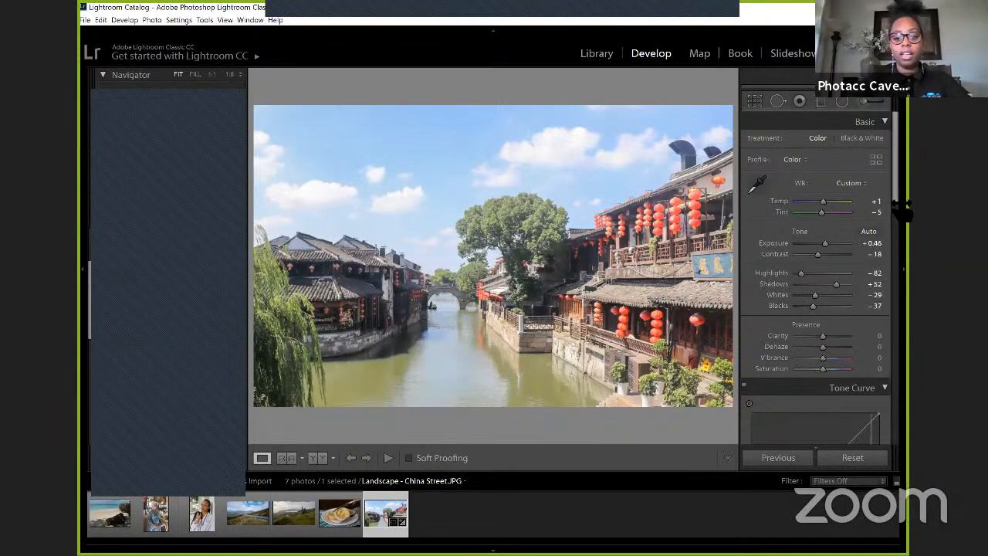
Step: Try Clarity at -100 and Dehaze at +100 and -100, resetting each to 0
{"action": "scroll", "coordinate": [869, 246], "scroll_direction": "down", "scroll_amount": 2}
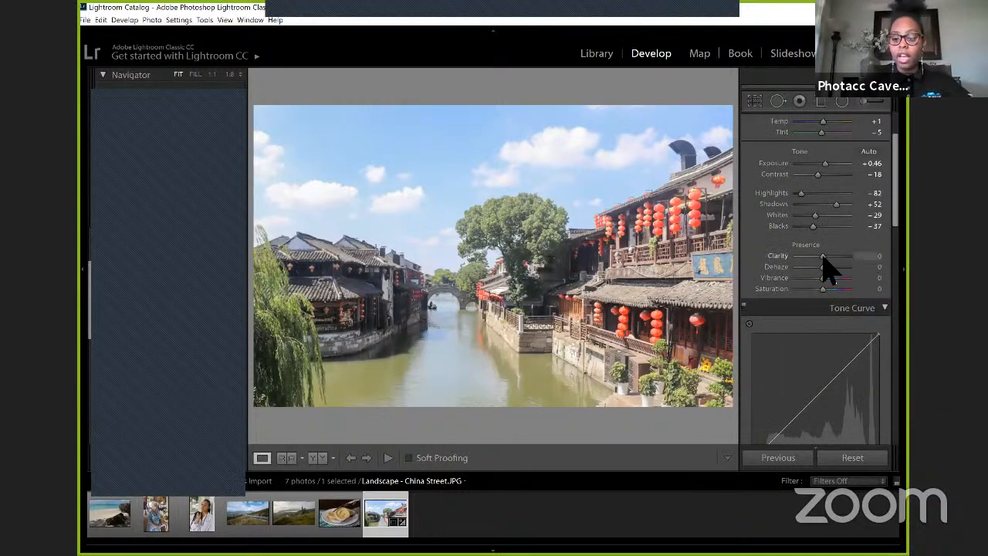
{"action": "left_click_drag", "start_coordinate": [823, 257], "coordinate": [775, 257]}
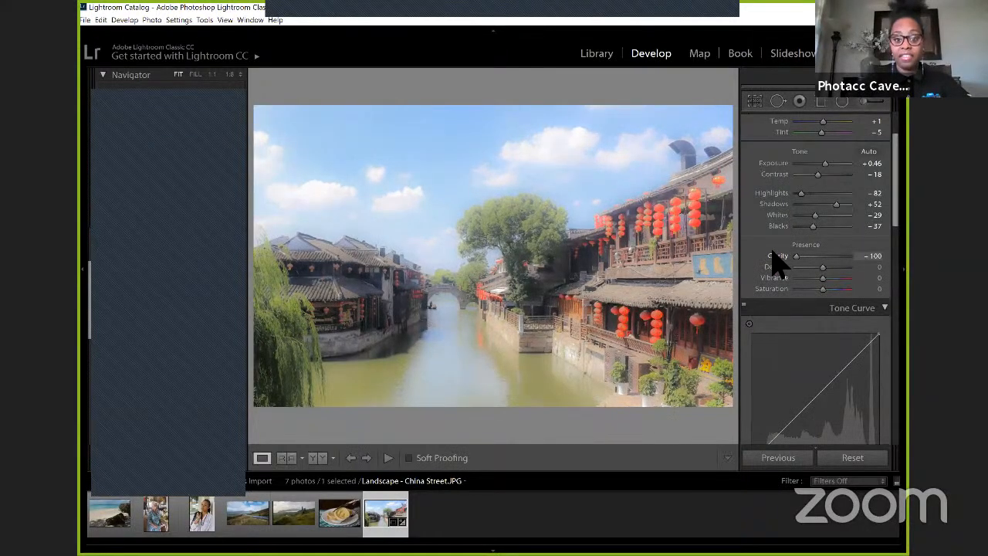
{"action": "double_click", "coordinate": [775, 256]}
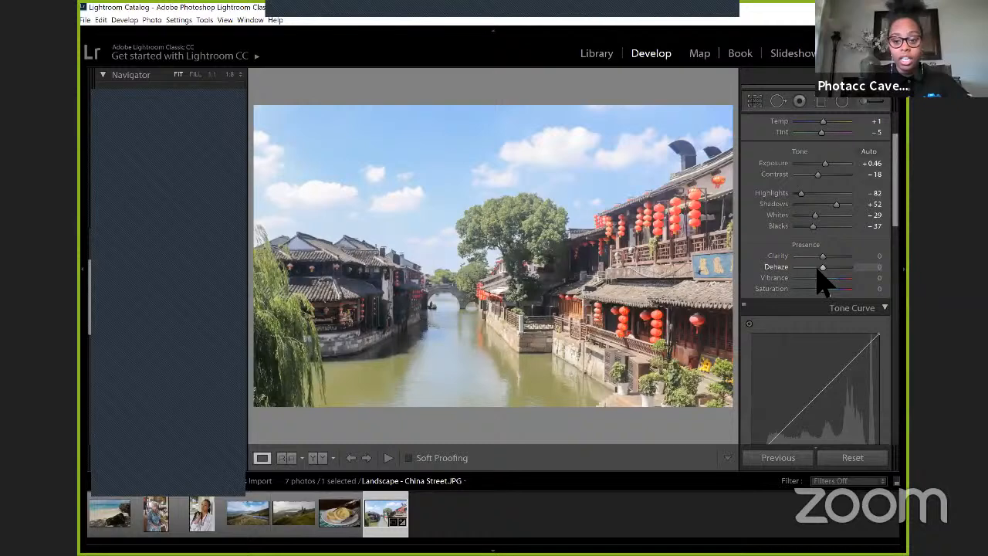
{"action": "left_click_drag", "start_coordinate": [821, 268], "coordinate": [855, 266]}
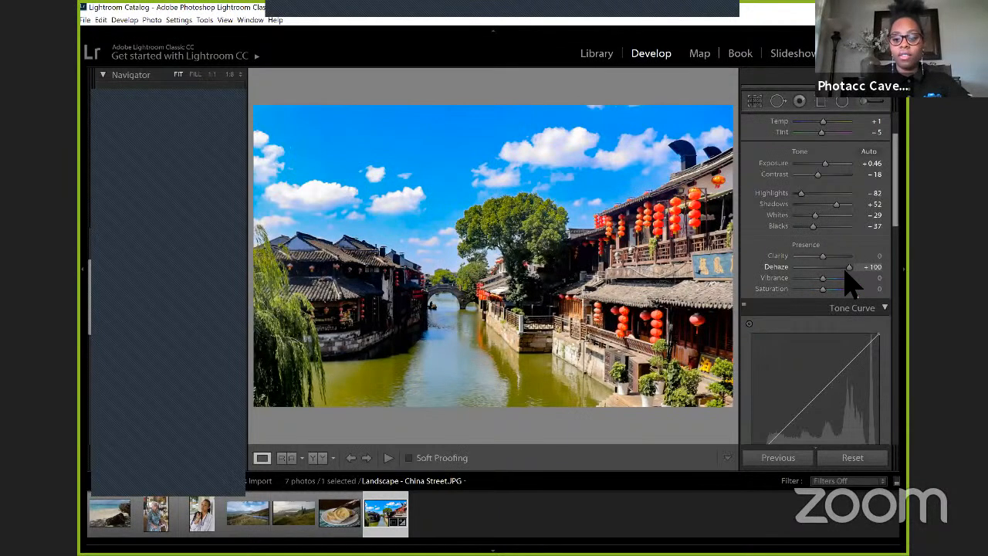
{"action": "left_click_drag", "start_coordinate": [849, 269], "coordinate": [795, 266]}
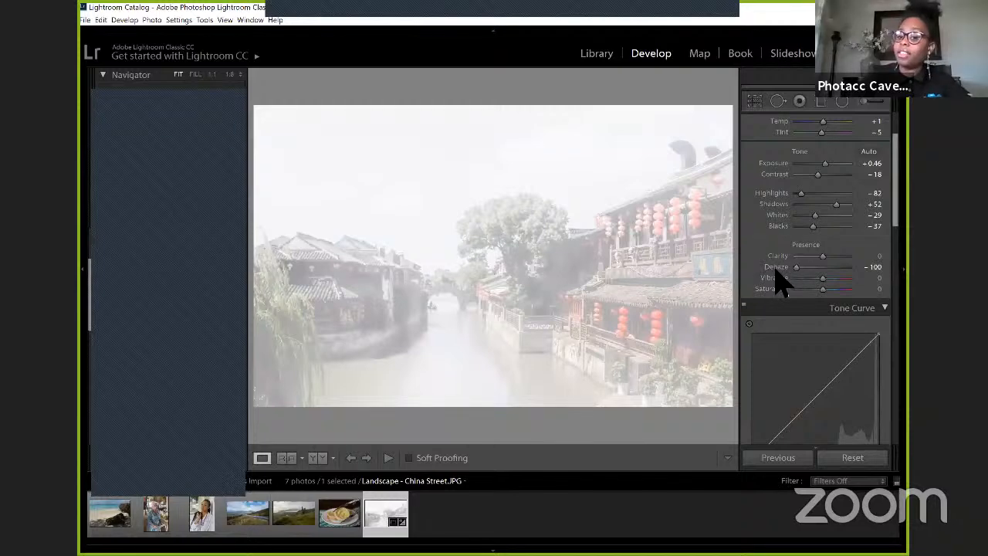
{"action": "double_click", "coordinate": [776, 268]}
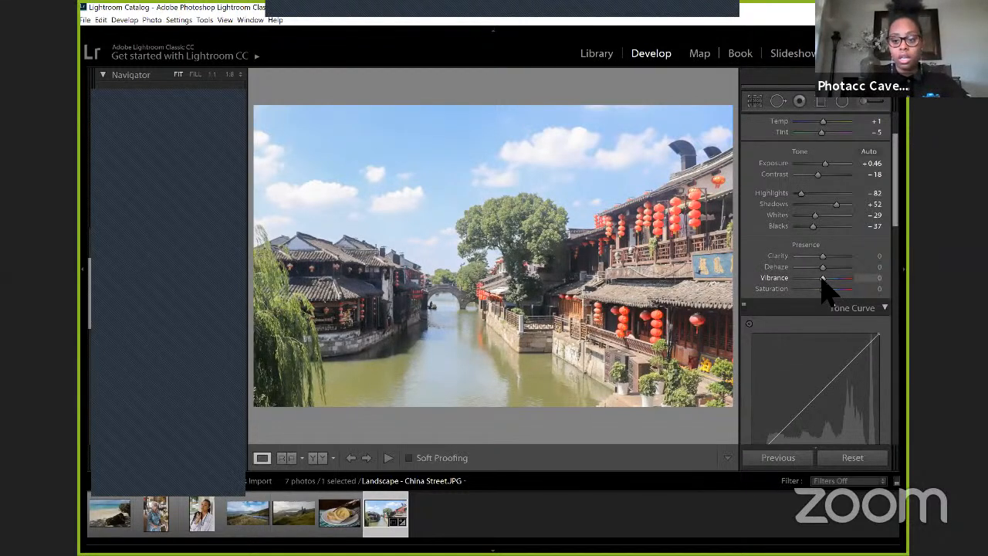
Step: Set Vibrance to +32, and try Saturation at +100 and -100 before resetting it to 0
{"action": "left_click_drag", "start_coordinate": [823, 279], "coordinate": [837, 287]}
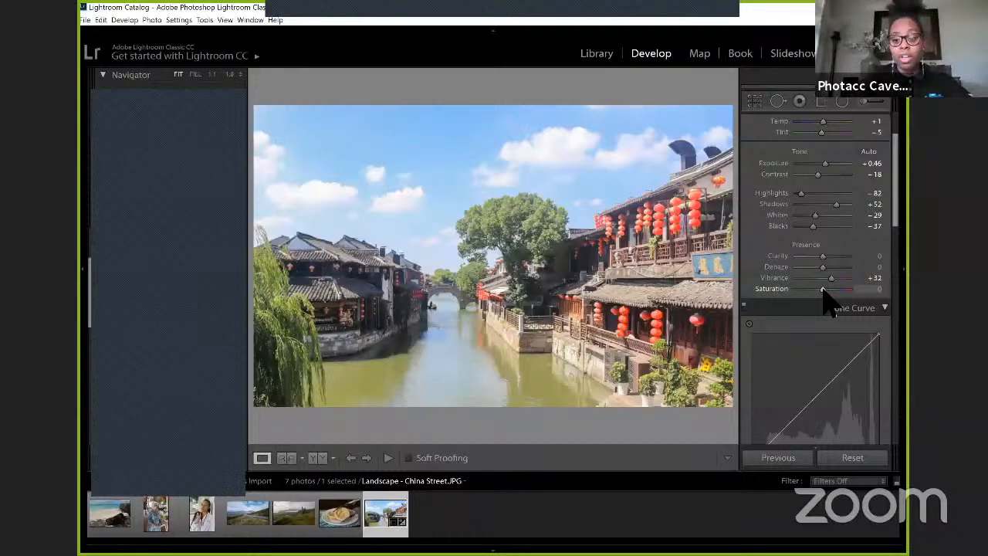
{"action": "left_click_drag", "start_coordinate": [823, 289], "coordinate": [864, 294]}
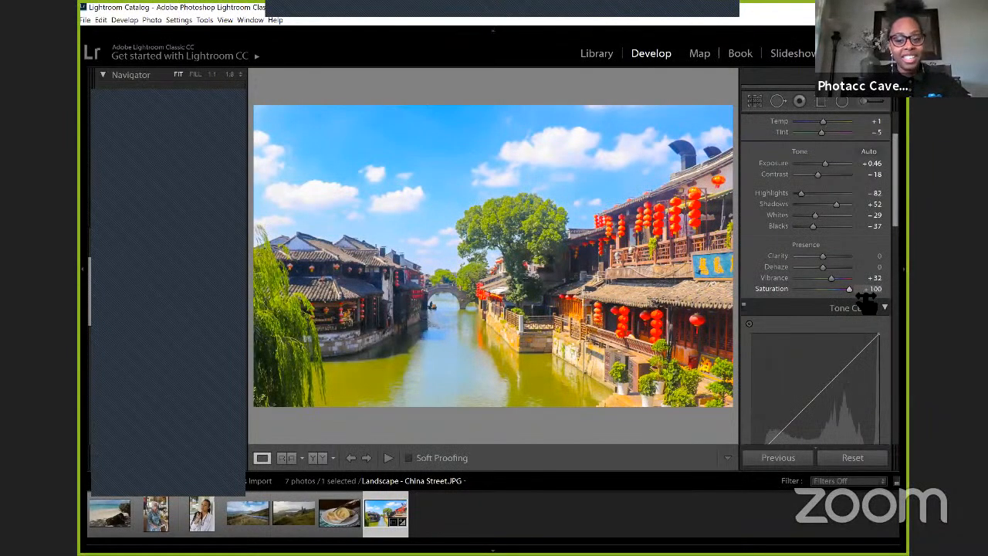
{"action": "left_click_drag", "start_coordinate": [849, 290], "coordinate": [777, 290]}
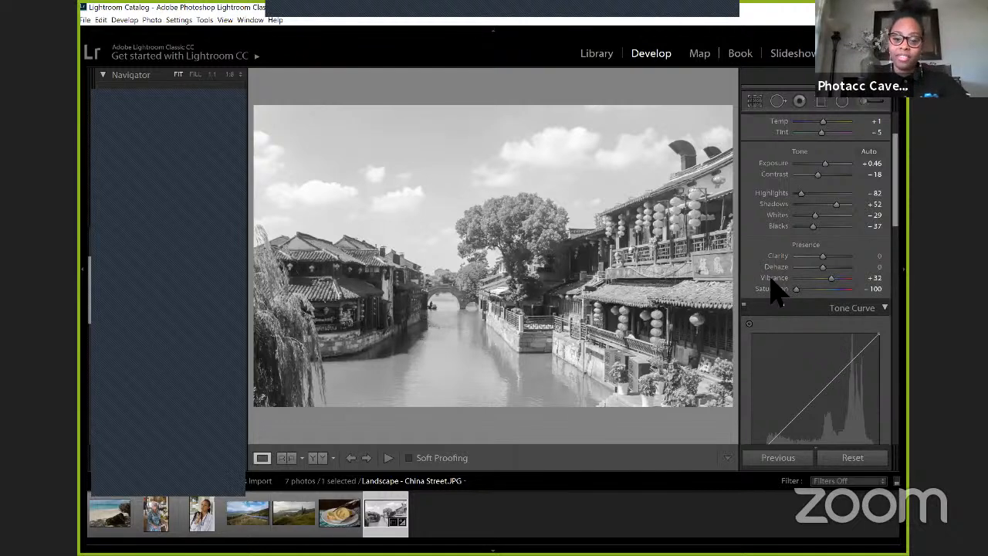
{"action": "double_click", "coordinate": [764, 293]}
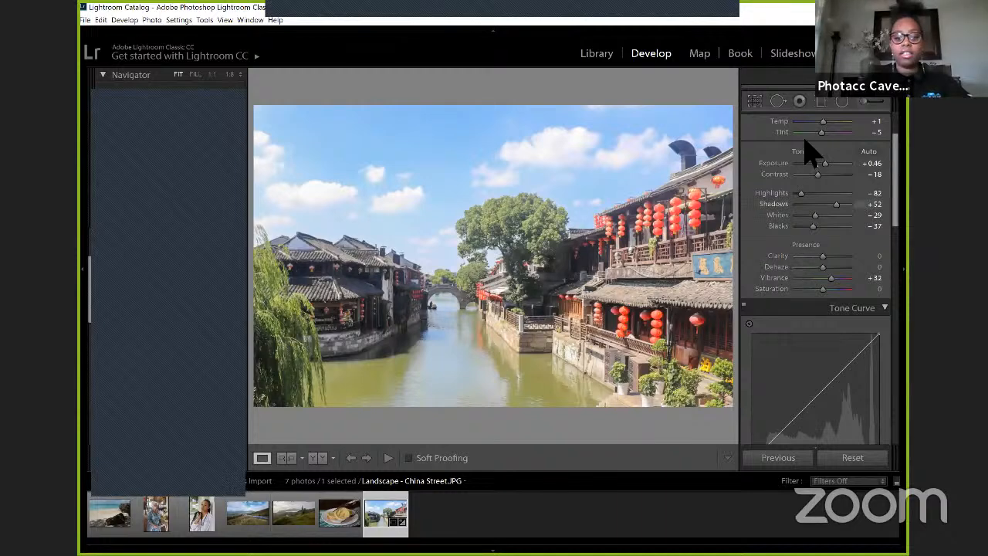
Step: Collapse the Basic adjustments and expand them again
{"action": "scroll", "coordinate": [794, 174], "scroll_direction": "up", "scroll_amount": 2}
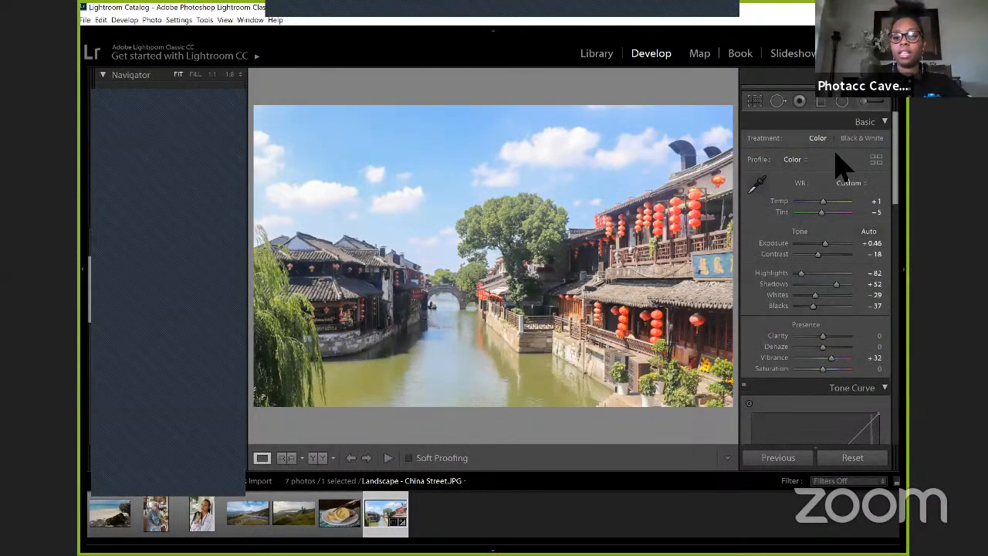
{"action": "left_click", "coordinate": [865, 122]}
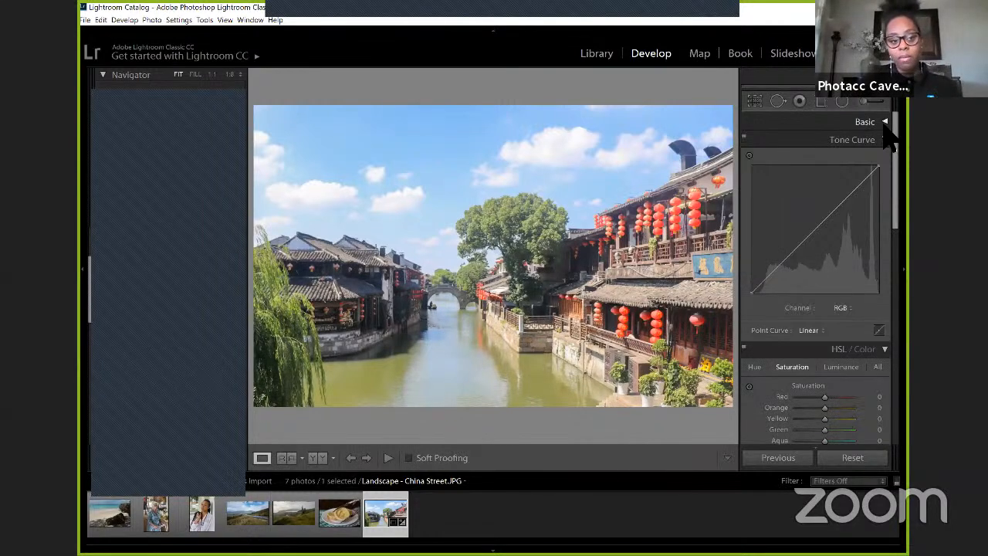
{"action": "left_click", "coordinate": [884, 124]}
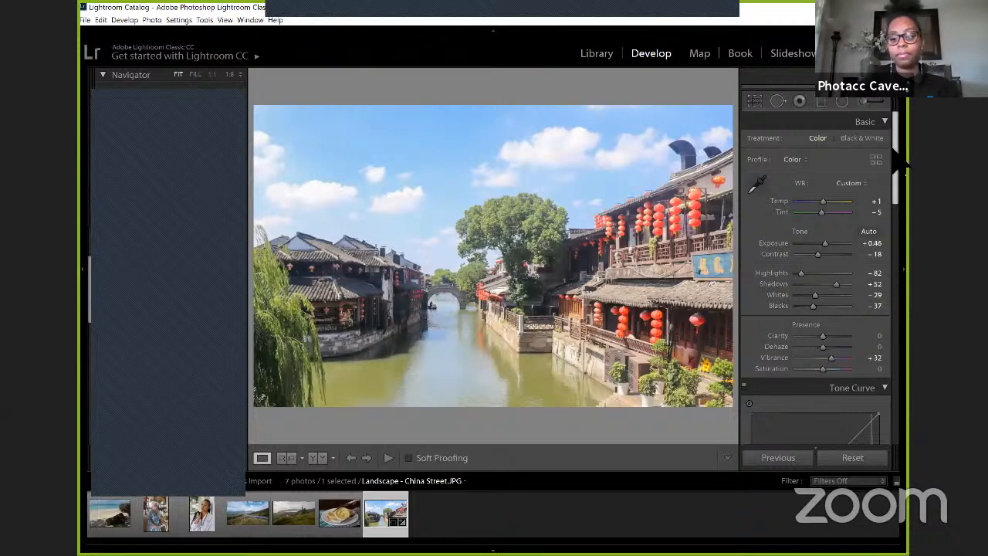
Step: Try pulling the upper part of the RGB tone curve down to about 88.3 / 72.2 %, and undo it
{"action": "left_click_drag", "start_coordinate": [900, 163], "coordinate": [887, 196]}
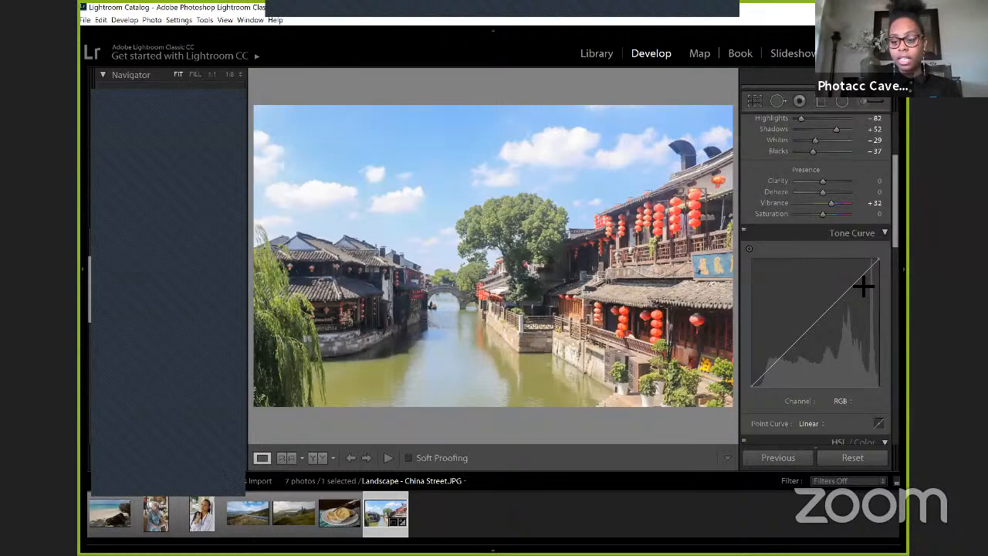
{"action": "left_click_drag", "start_coordinate": [852, 283], "coordinate": [863, 310]}
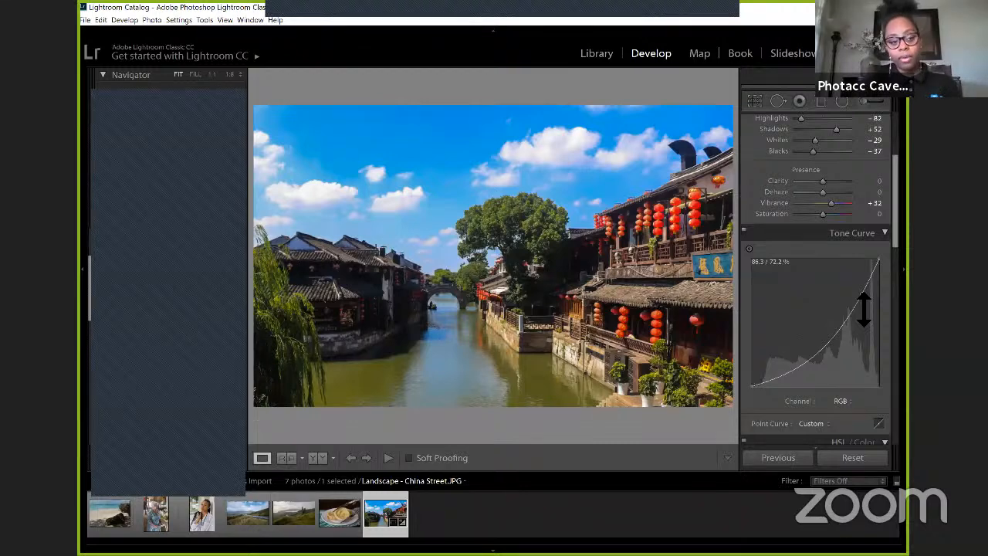
{"action": "key", "text": "ctrl+z"}
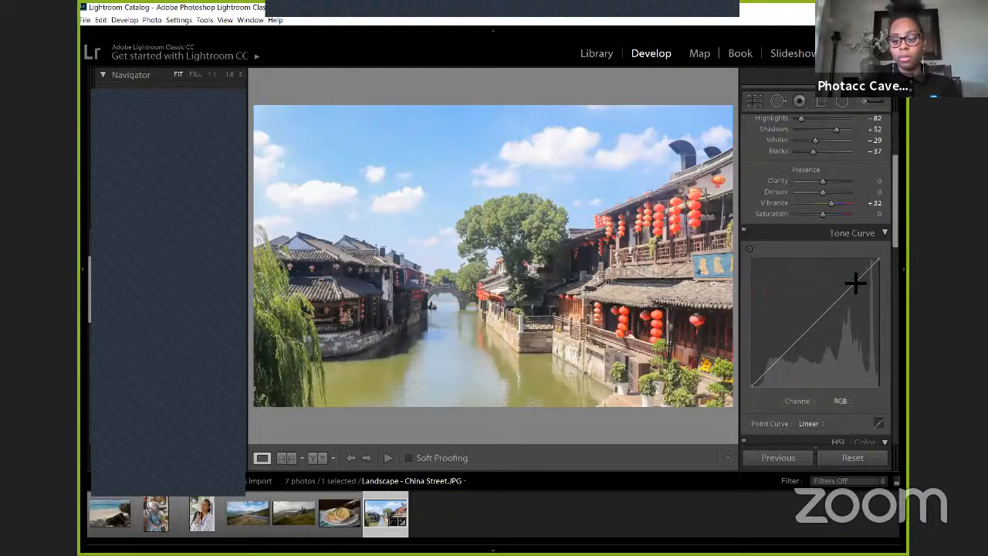
Step: Add a highlight point and a slightly lowered shadow point to the RGB tone curve, and raise its black point
{"action": "left_click", "coordinate": [847, 290]}
{"action": "left_click_drag", "start_coordinate": [846, 290], "coordinate": [852, 289]}
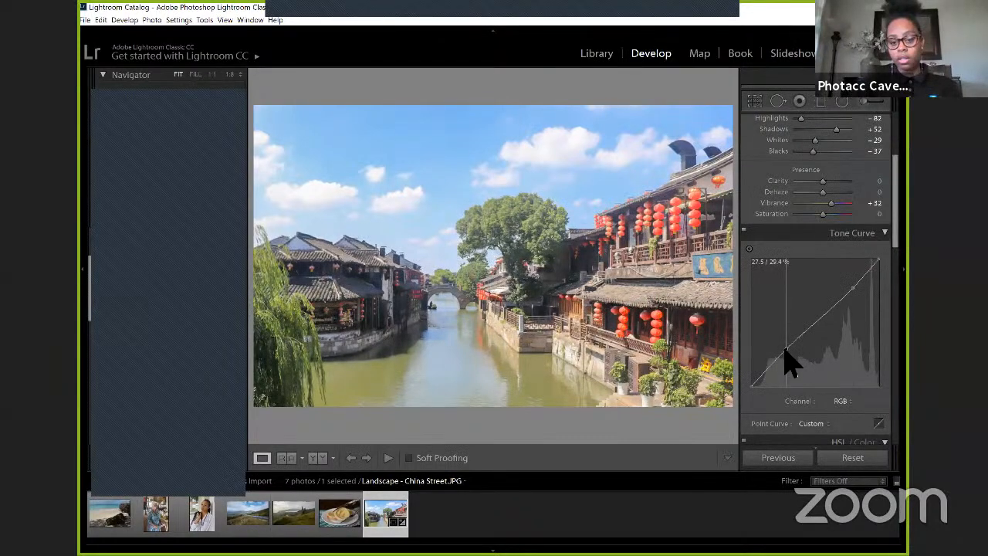
{"action": "left_click_drag", "start_coordinate": [785, 348], "coordinate": [788, 353]}
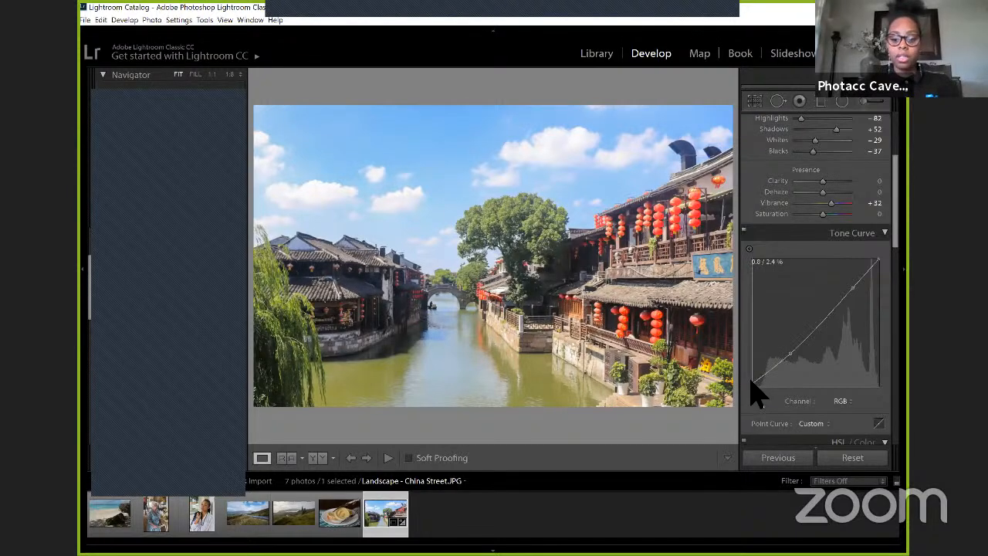
{"action": "left_click_drag", "start_coordinate": [752, 381], "coordinate": [751, 379]}
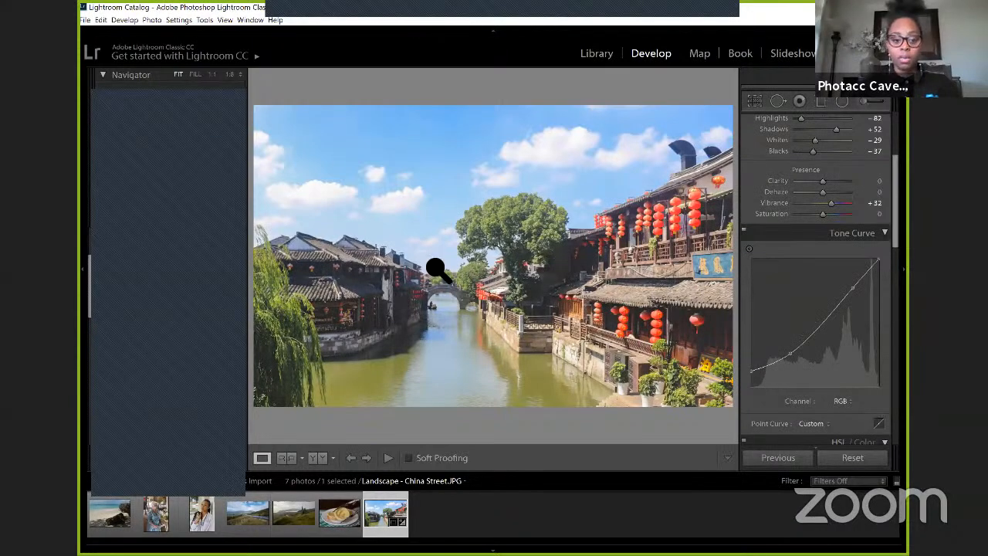
Step: Inspect the dark riverside buildings at 1:1, return to the full view, and adjust the RGB curve's black point to about 8.2 %
{"action": "left_click", "coordinate": [381, 298]}
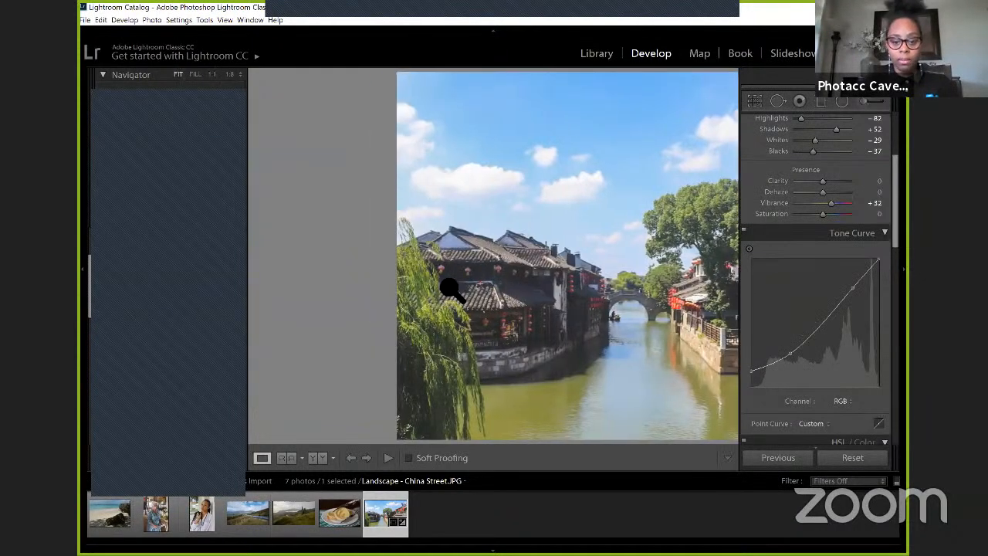
{"action": "left_click", "coordinate": [384, 293]}
{"action": "left_click", "coordinate": [379, 288]}
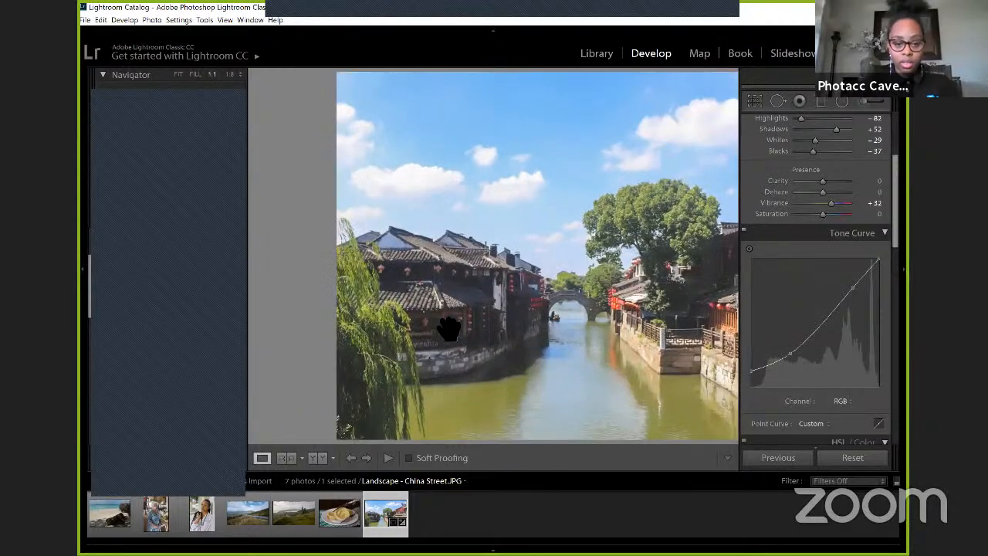
{"action": "left_click", "coordinate": [459, 316]}
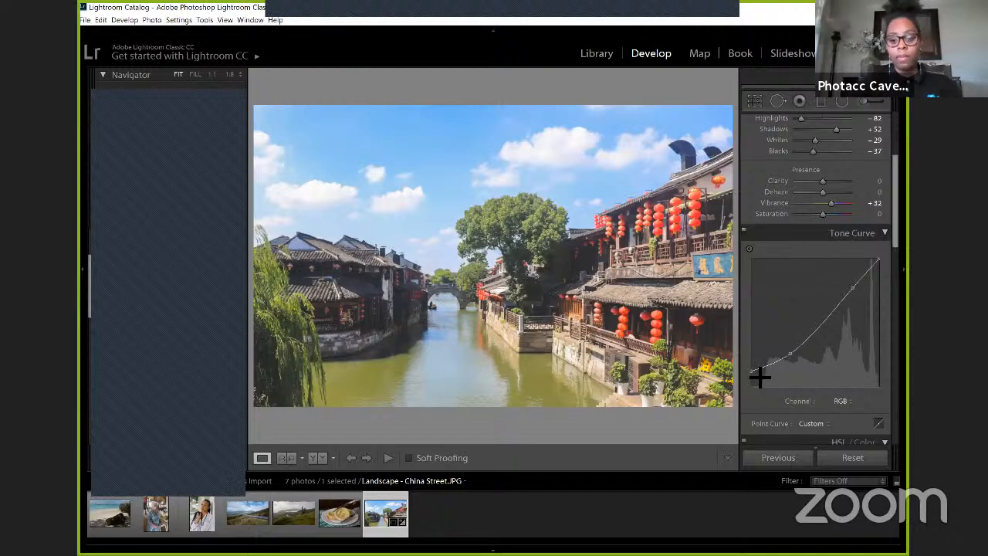
{"action": "mouse_move", "coordinate": [754, 378]}
{"action": "left_mouse_down"}
{"action": "mouse_move", "coordinate": [749, 392]}
{"action": "mouse_move", "coordinate": [748, 376]}
{"action": "left_mouse_up"}
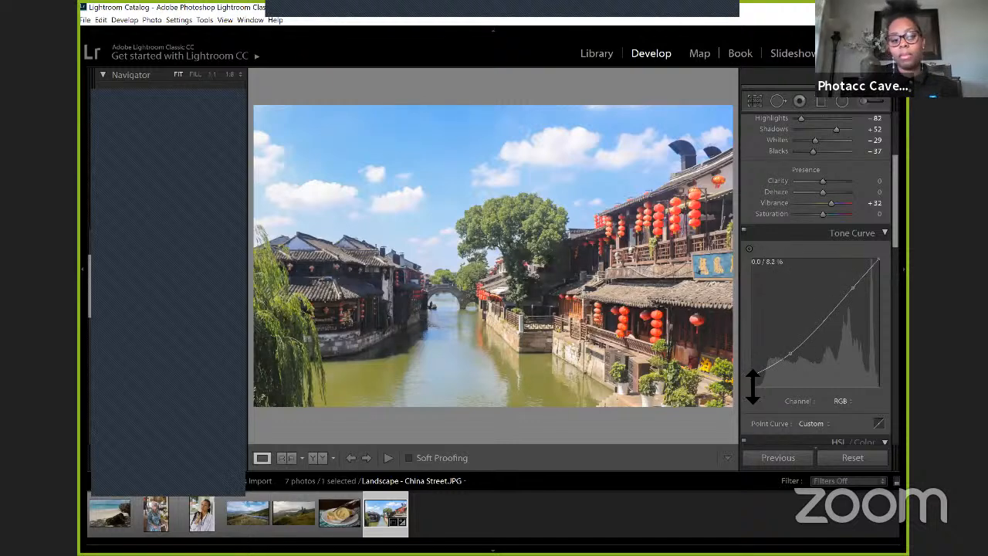
Step: Switch the tone curve to the Red channel and add a slightly raised highlight point
{"action": "left_click", "coordinate": [842, 402]}
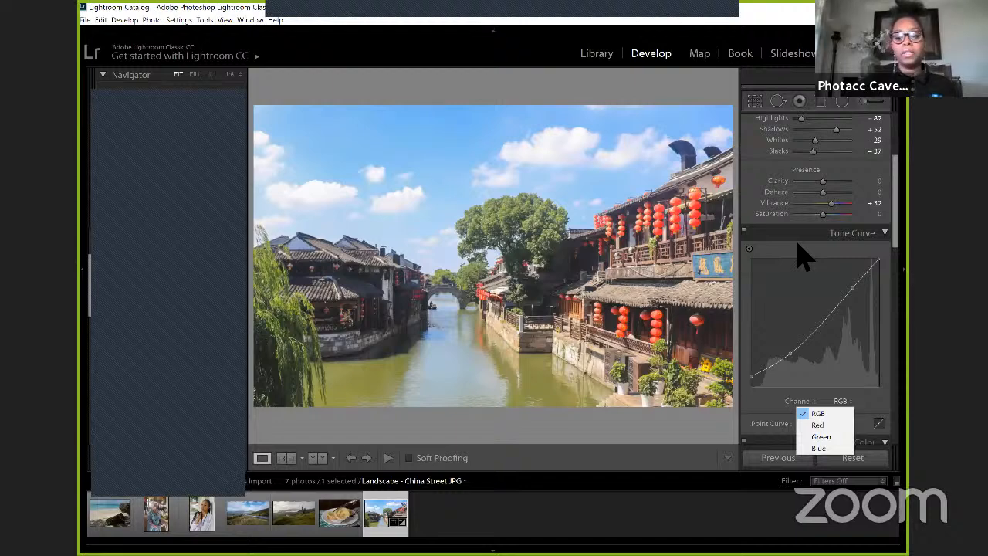
{"action": "left_click", "coordinate": [817, 425]}
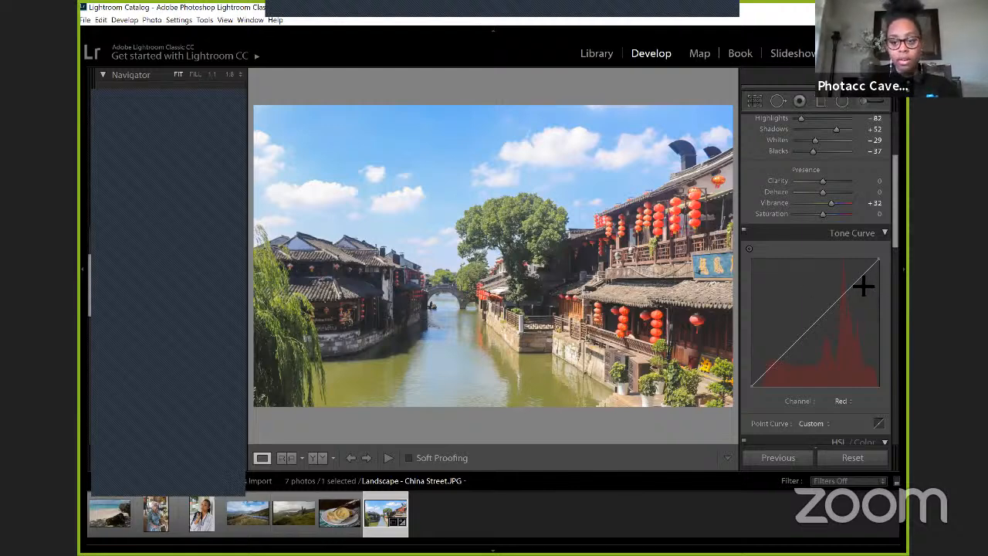
{"action": "left_click_drag", "start_coordinate": [854, 284], "coordinate": [854, 282]}
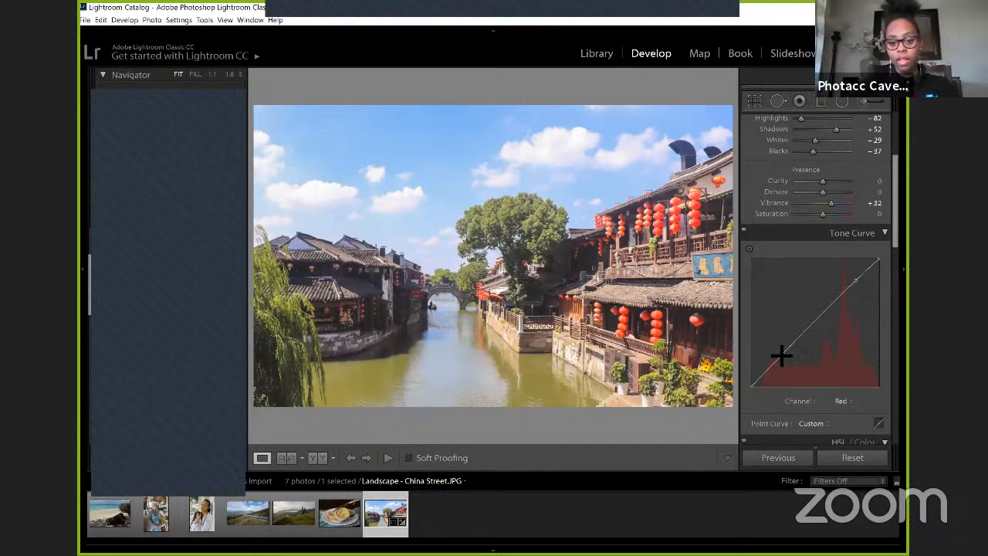
Step: Switch the tone curve to the Blue channel and add a slightly raised shadow point at about 24.7 / 27.8 %
{"action": "left_click", "coordinate": [847, 414]}
{"action": "left_click", "coordinate": [838, 449]}
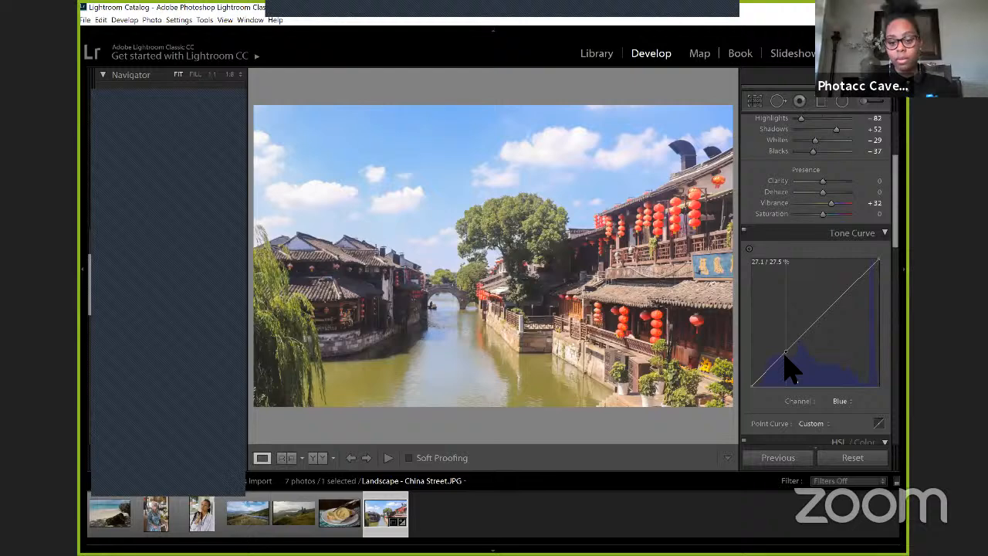
{"action": "left_click_drag", "start_coordinate": [785, 352], "coordinate": [781, 351]}
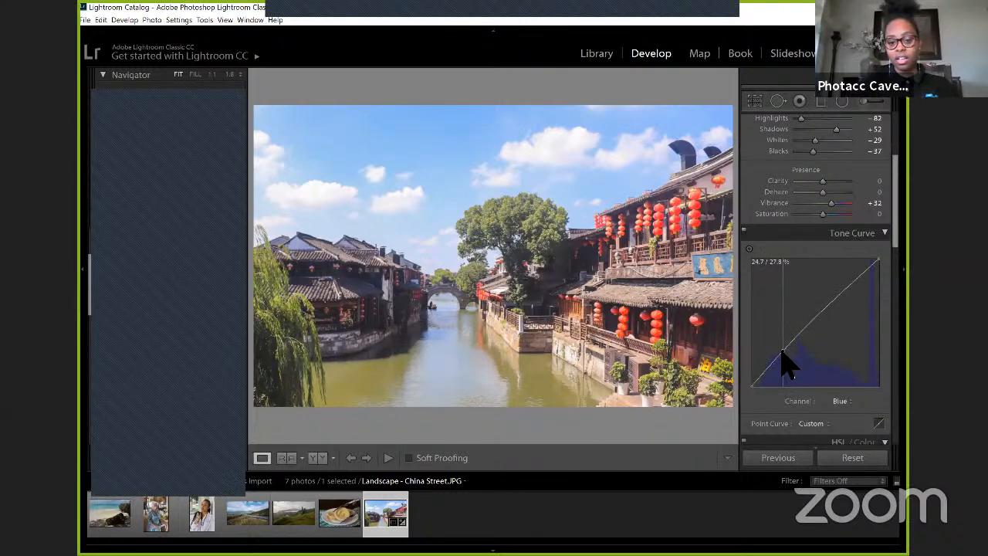
{"action": "left_click_drag", "start_coordinate": [784, 361], "coordinate": [784, 362]}
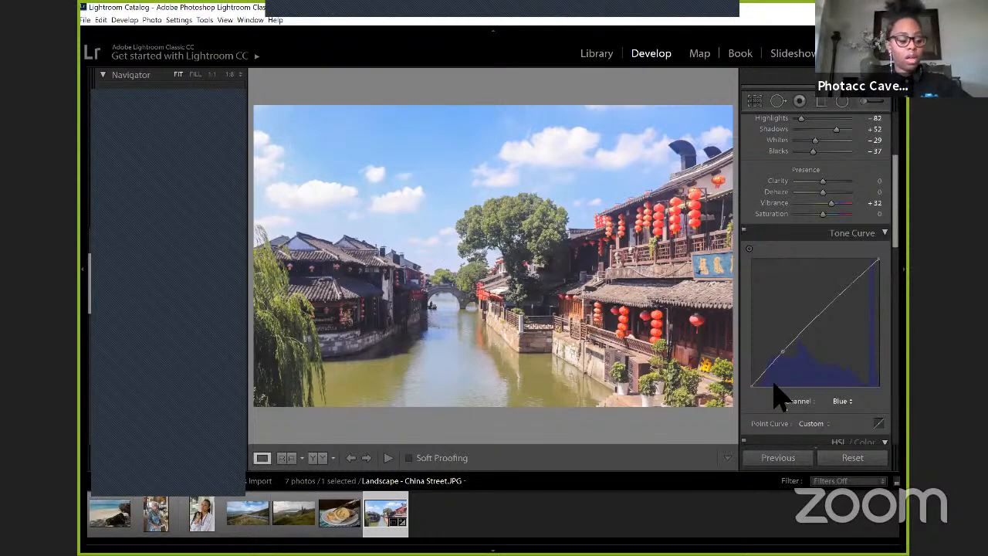
Step: Add a slightly raised midtone point and a highlight point to the Blue channel's tone curve
{"action": "scroll", "coordinate": [821, 299], "scroll_direction": "down", "scroll_amount": 2}
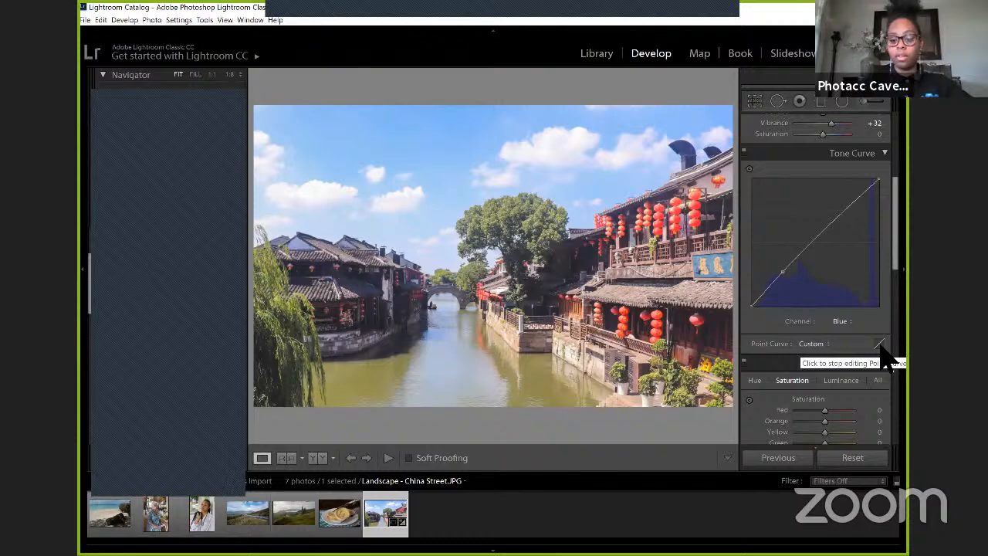
{"action": "left_click", "coordinate": [827, 224]}
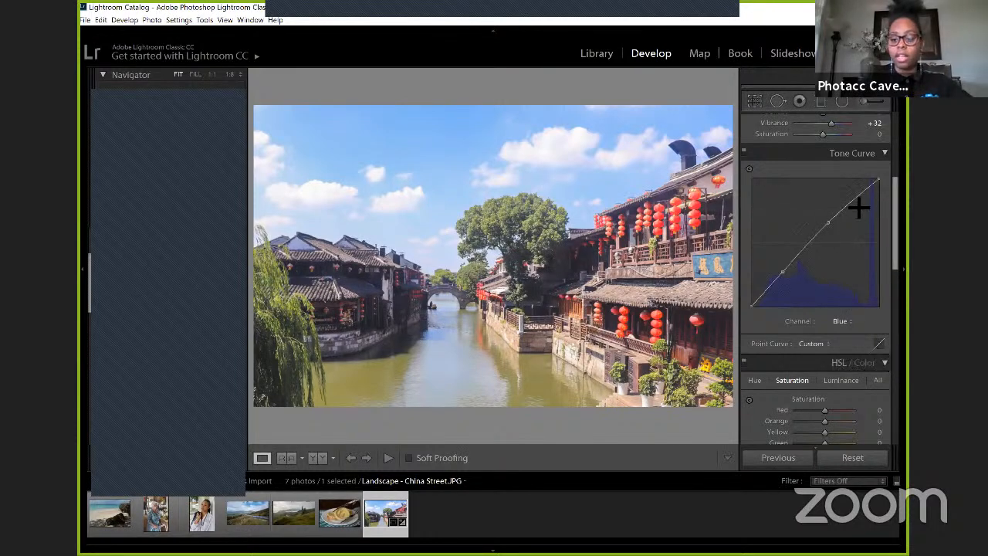
{"action": "left_click", "coordinate": [851, 200]}
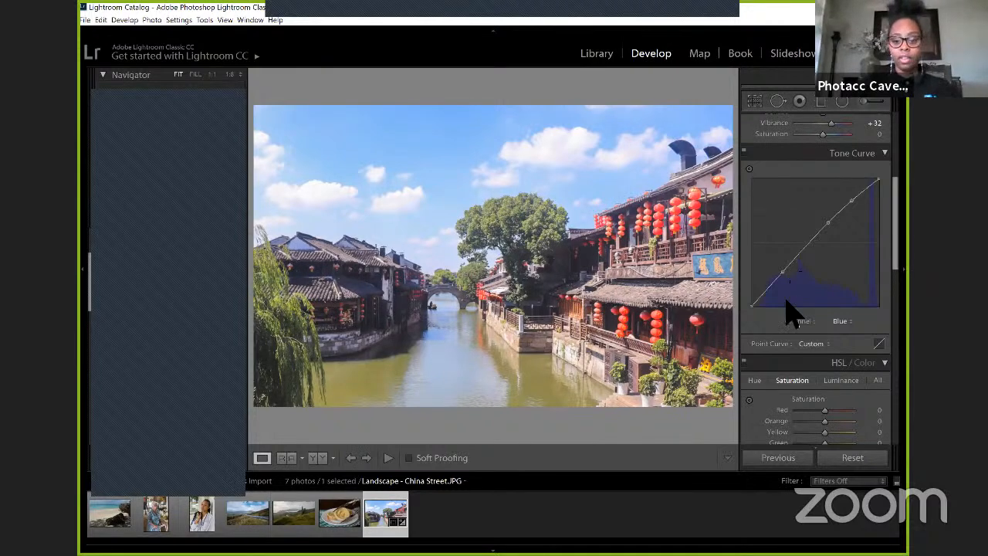
{"action": "scroll", "coordinate": [798, 335], "scroll_direction": "down", "scroll_amount": 2}
{"action": "scroll", "coordinate": [802, 328], "scroll_direction": "up", "scroll_amount": 2}
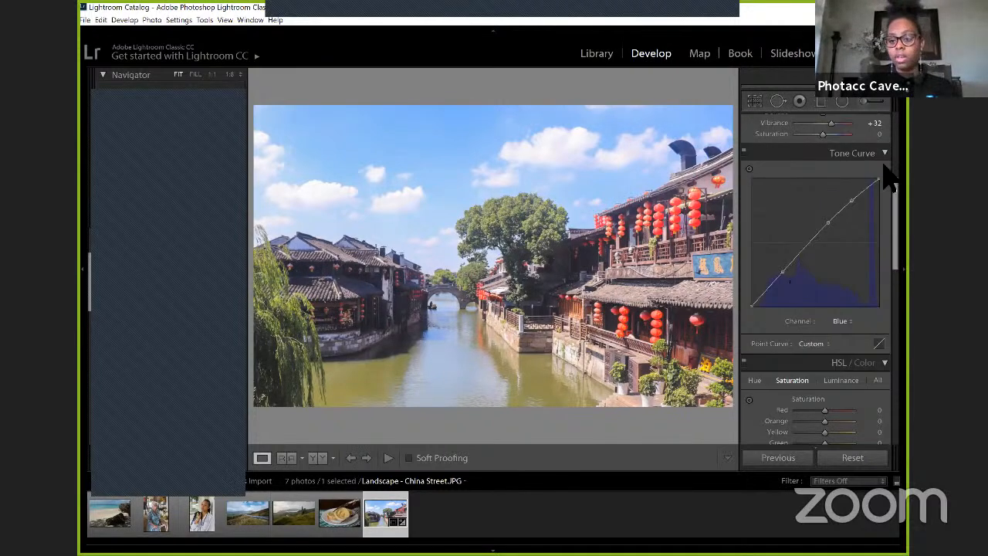
Step: Shift the HSL hue of Green to +26 and of Red to -17
{"action": "scroll", "coordinate": [849, 247], "scroll_direction": "down", "scroll_amount": 3}
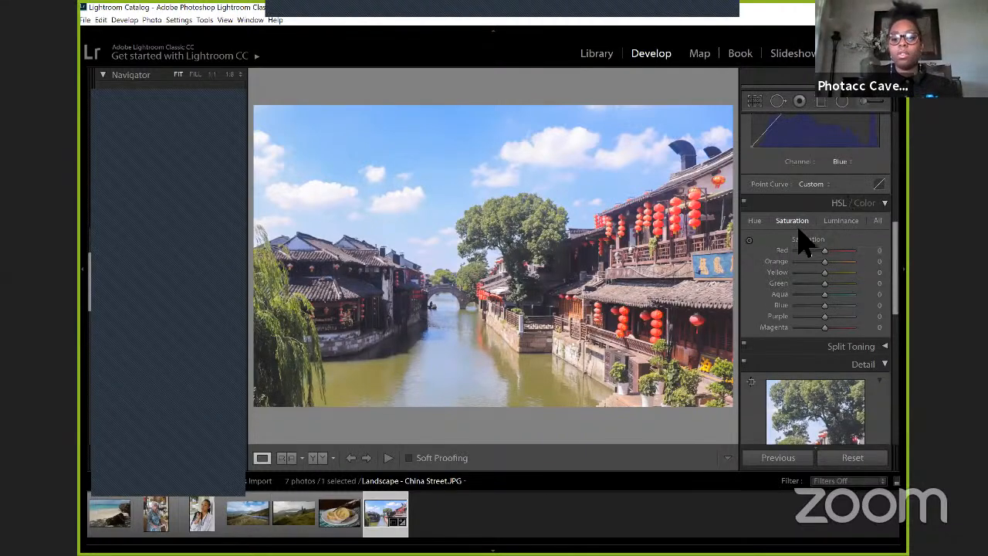
{"action": "left_click", "coordinate": [754, 224]}
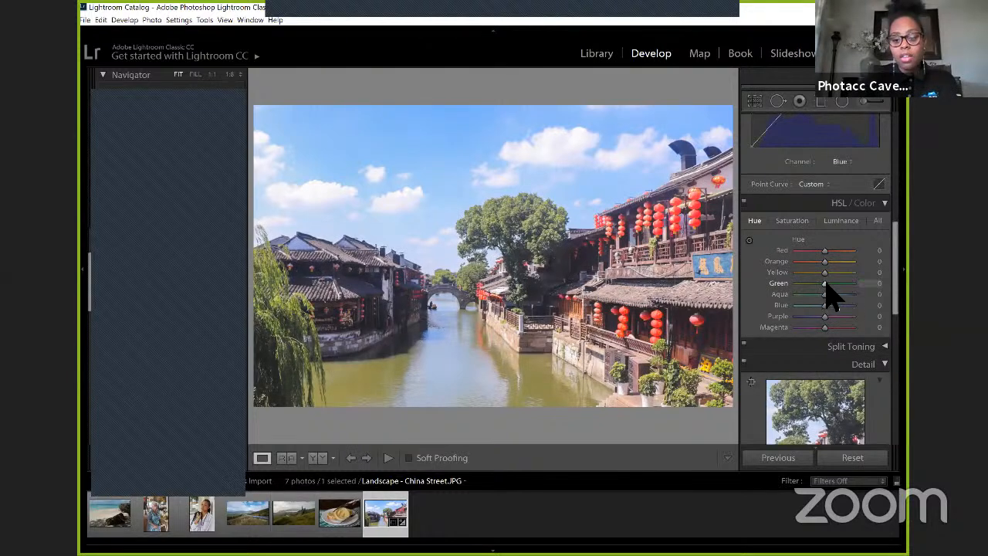
{"action": "left_click_drag", "start_coordinate": [827, 286], "coordinate": [831, 284]}
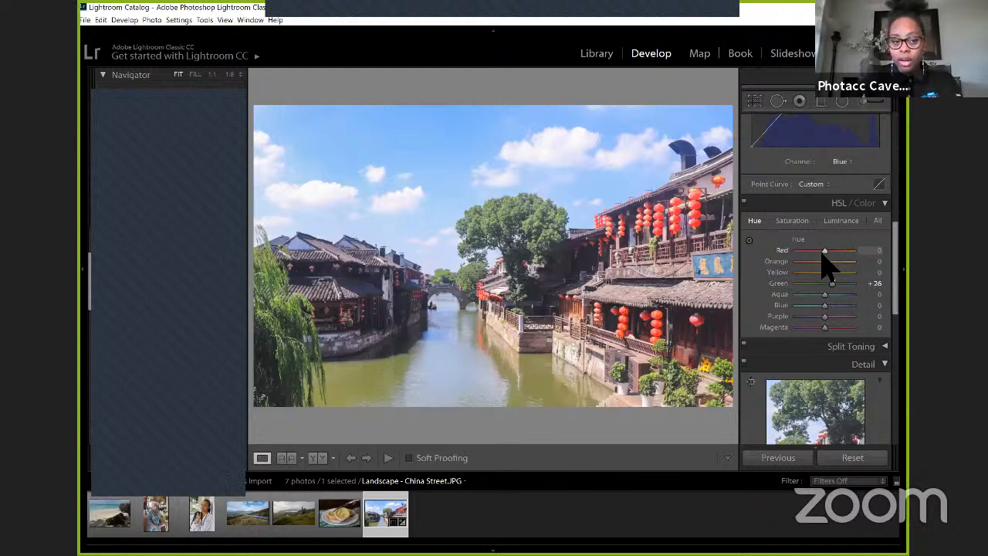
{"action": "left_click_drag", "start_coordinate": [822, 252], "coordinate": [818, 253]}
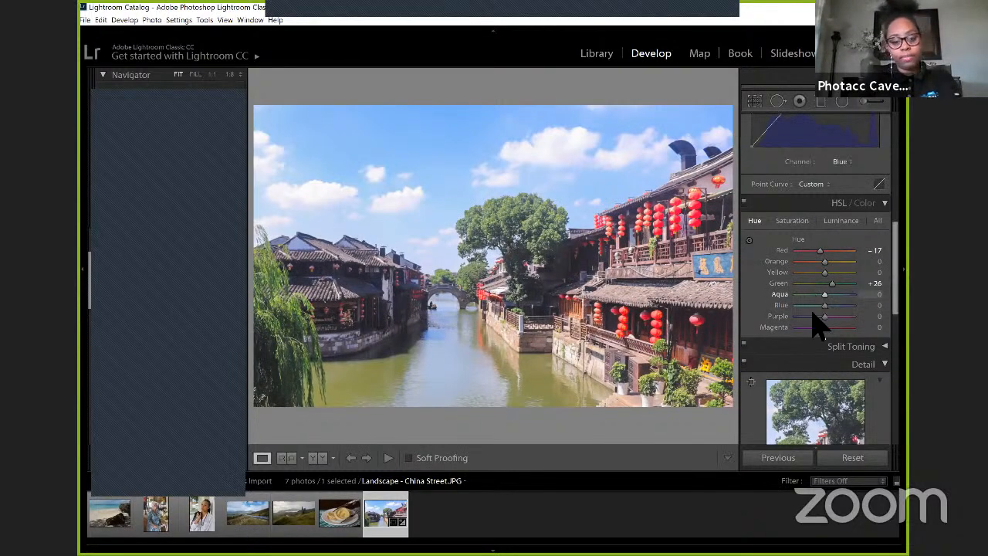
Step: Try the HSL saturation of Blue at +100, reset it, and set it to +22
{"action": "left_click", "coordinate": [794, 221]}
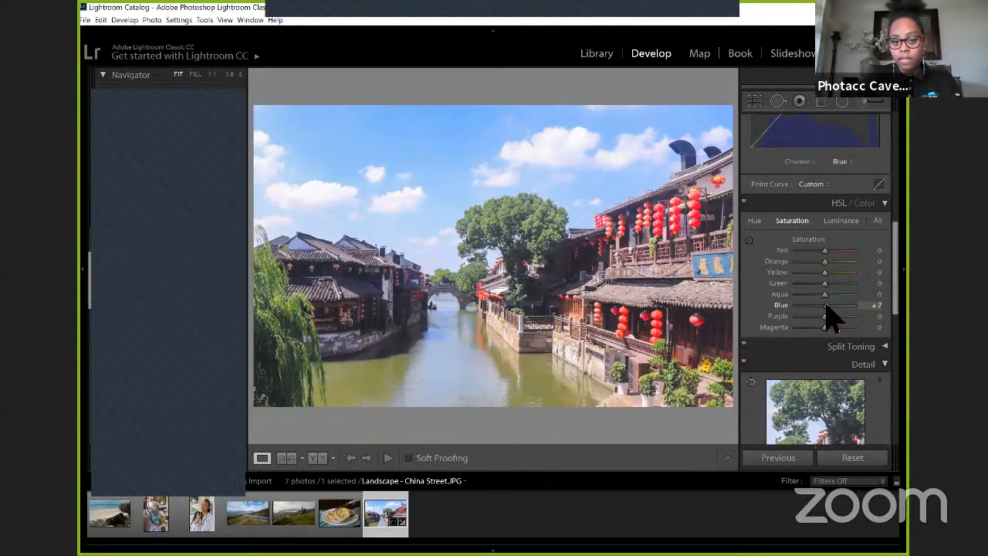
{"action": "left_click_drag", "start_coordinate": [825, 306], "coordinate": [868, 309]}
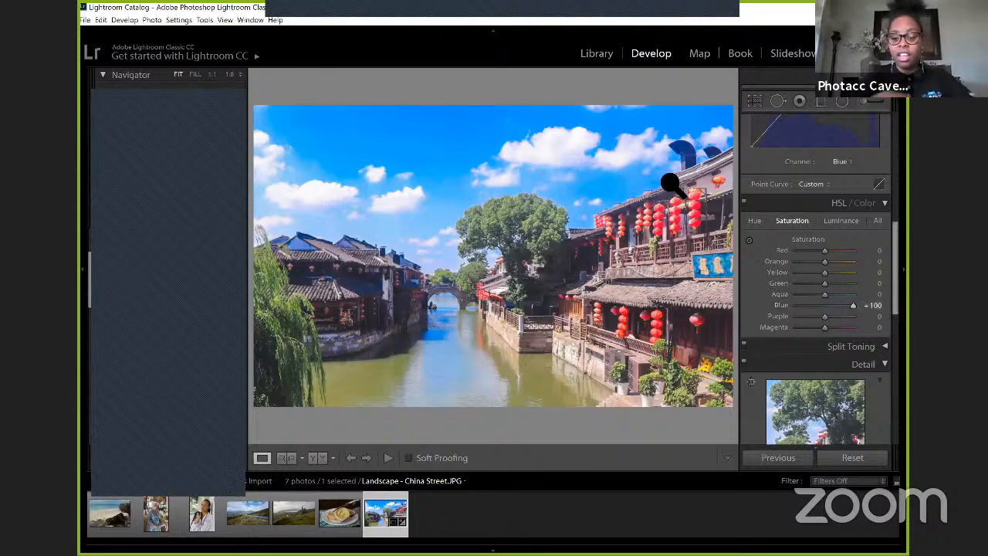
{"action": "double_click", "coordinate": [781, 305]}
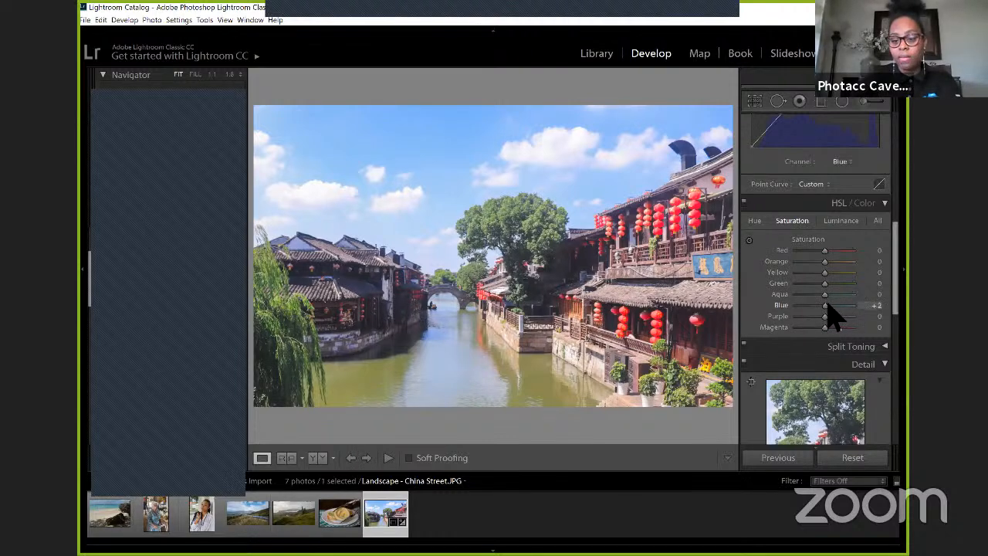
{"action": "left_click_drag", "start_coordinate": [827, 304], "coordinate": [833, 303]}
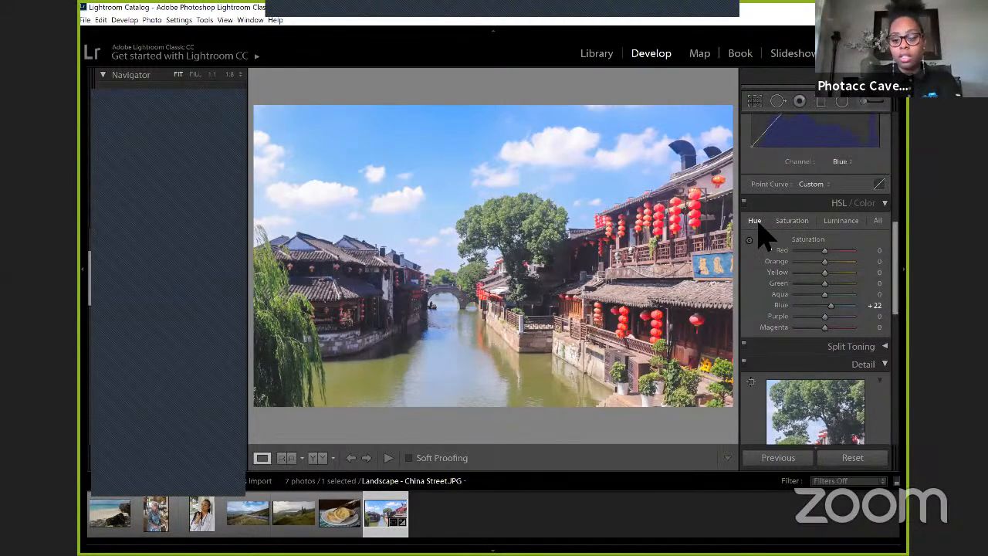
Step: Use the targeted hue adjustment on the photo's greenery to bring Yellow to +27 and Green to +42
{"action": "left_click", "coordinate": [756, 221]}
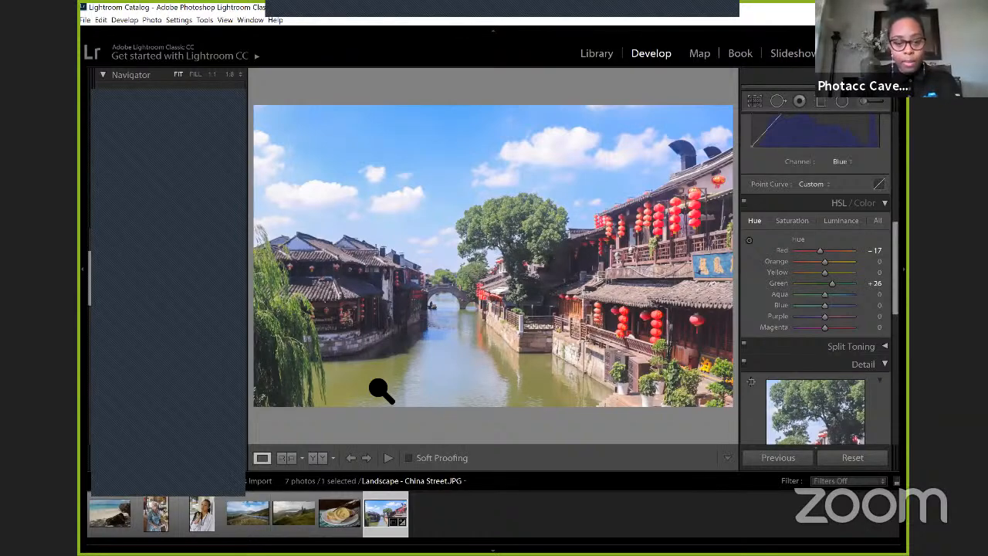
{"action": "left_click", "coordinate": [750, 241]}
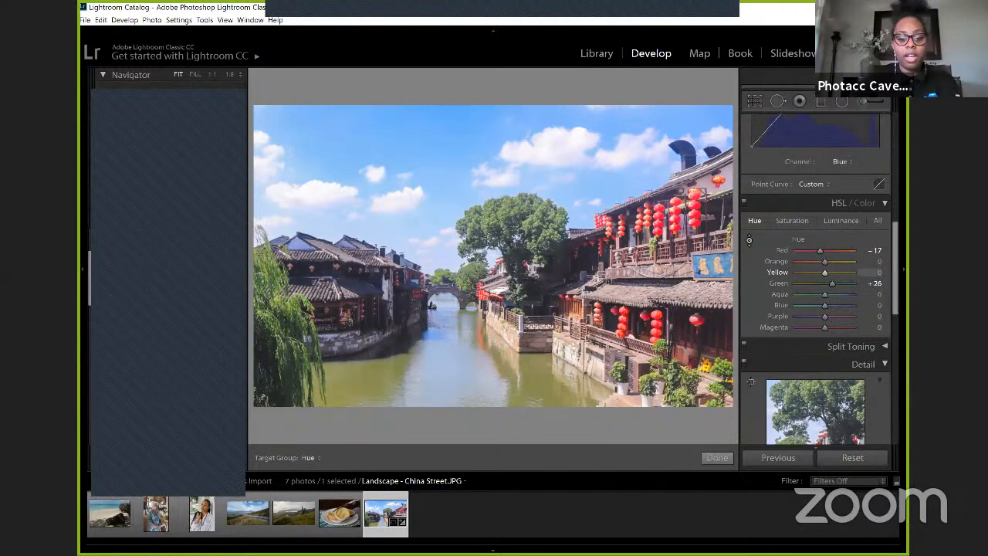
{"action": "left_click_drag", "start_coordinate": [339, 296], "coordinate": [340, 266]}
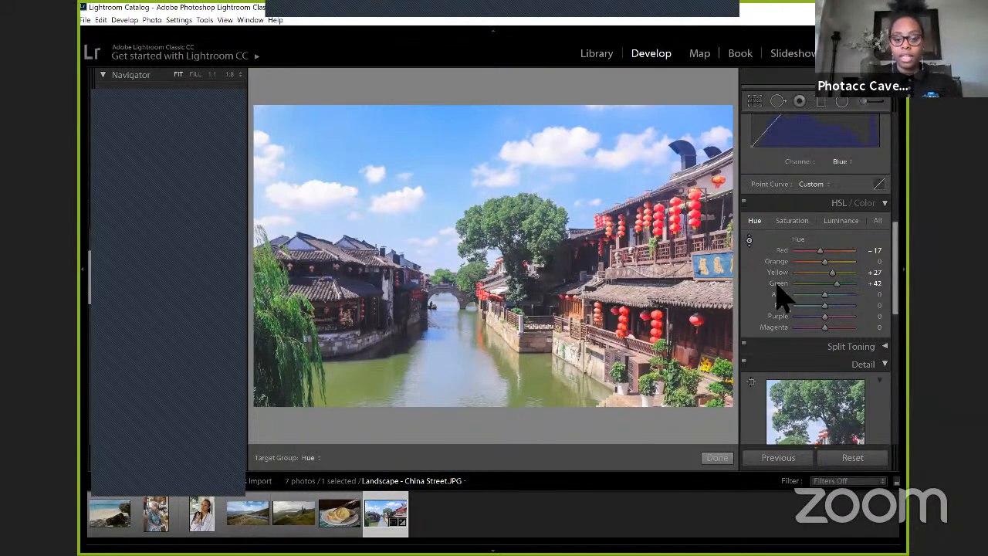
Step: Set the HSL luminance of Blue to -10 and of Green to -32, and finish the targeted adjustment
{"action": "left_click", "coordinate": [831, 224]}
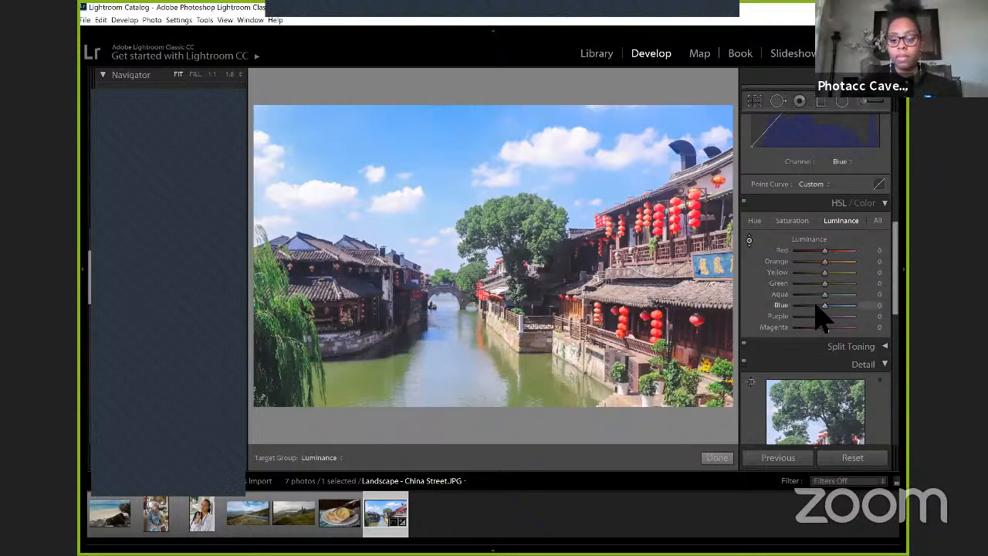
{"action": "mouse_move", "coordinate": [821, 305]}
{"action": "left_mouse_down"}
{"action": "mouse_move", "coordinate": [811, 307]}
{"action": "mouse_move", "coordinate": [819, 307]}
{"action": "left_mouse_up"}
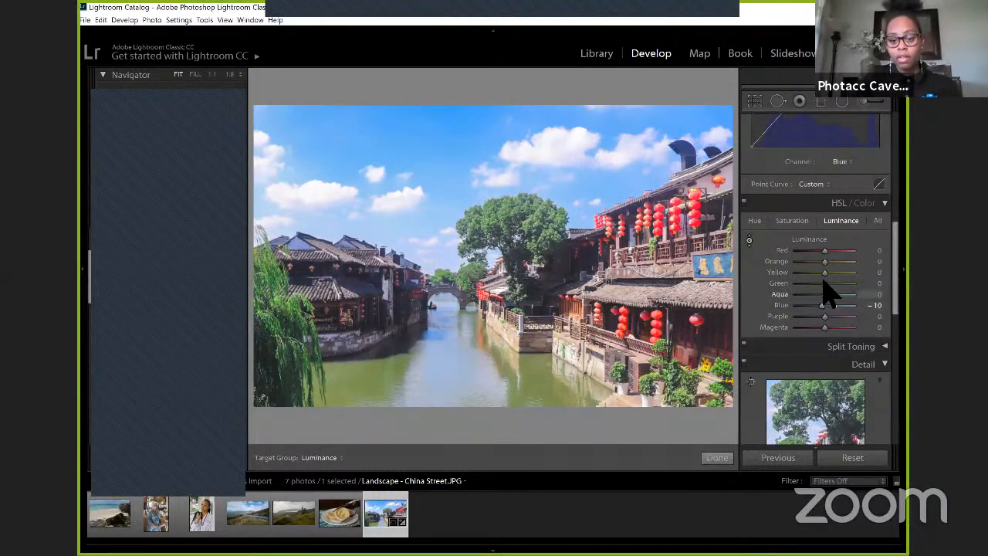
{"action": "left_click_drag", "start_coordinate": [823, 284], "coordinate": [814, 283]}
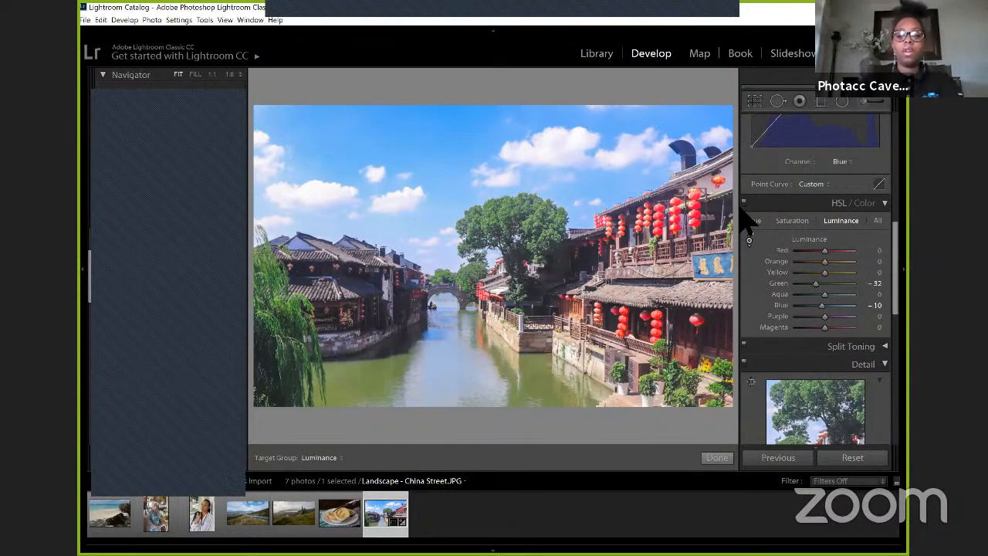
{"action": "left_click", "coordinate": [716, 458]}
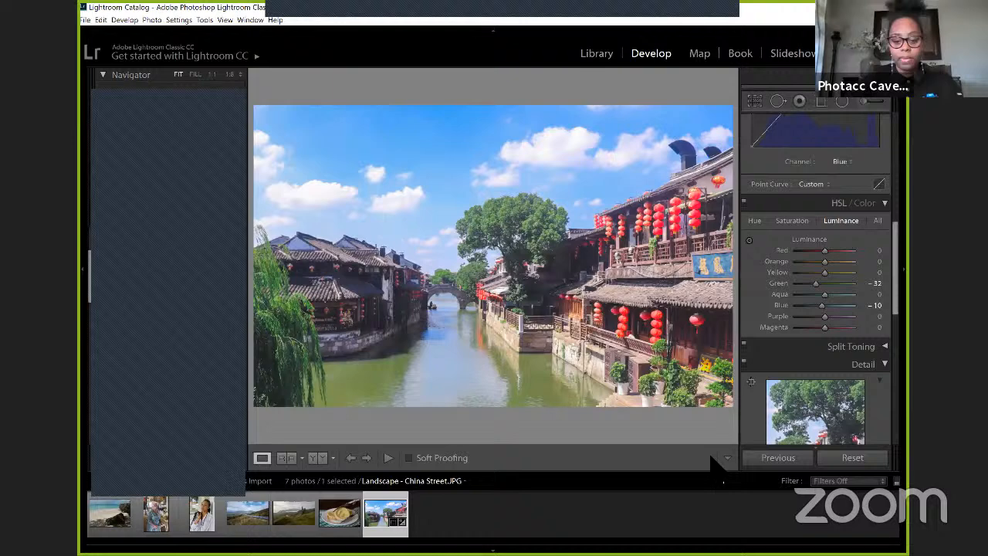
Step: Compare the photo before and after editing in the Left/Right, Left/Right Split, Top/Bottom and Top/Bottom Split views
{"action": "left_click", "coordinate": [314, 458]}
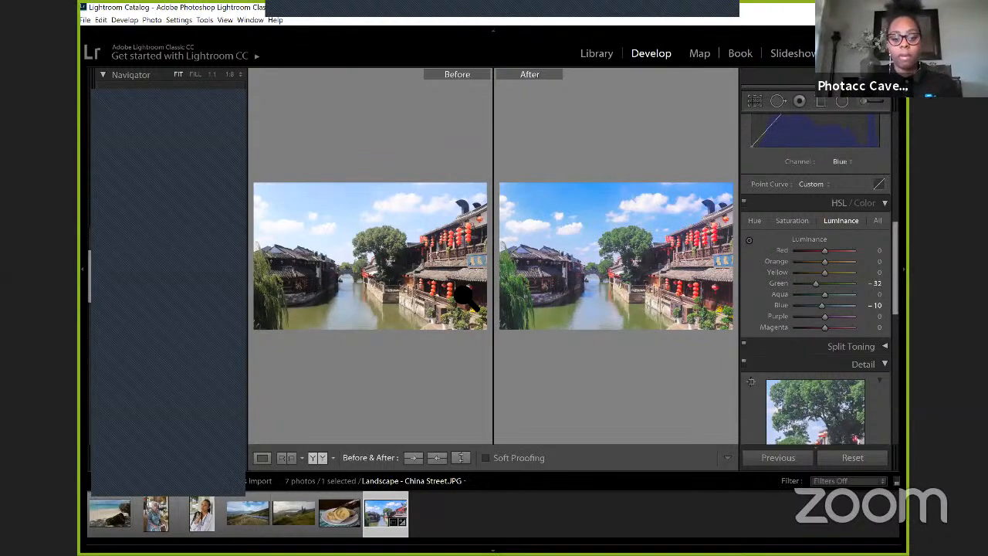
{"action": "left_click", "coordinate": [334, 456]}
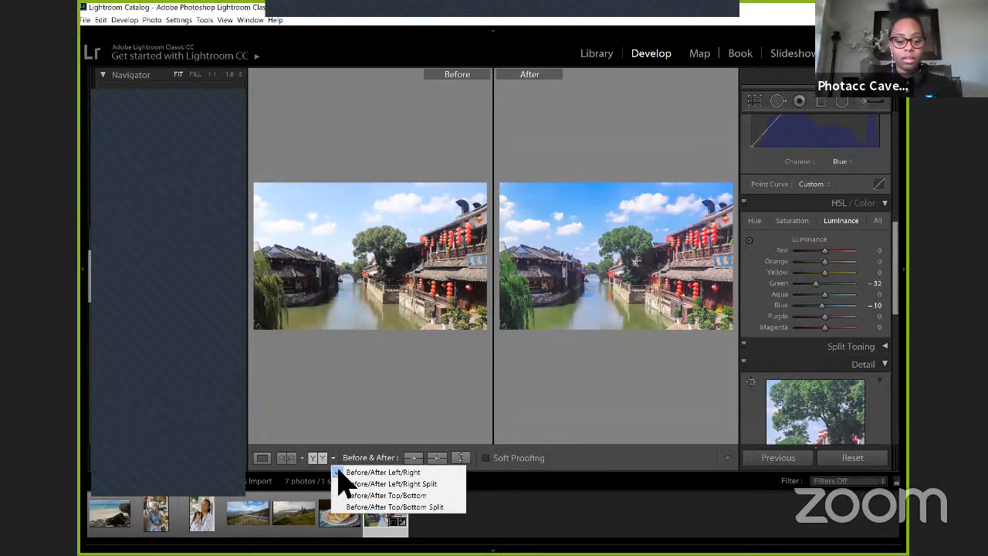
{"action": "left_click", "coordinate": [349, 484]}
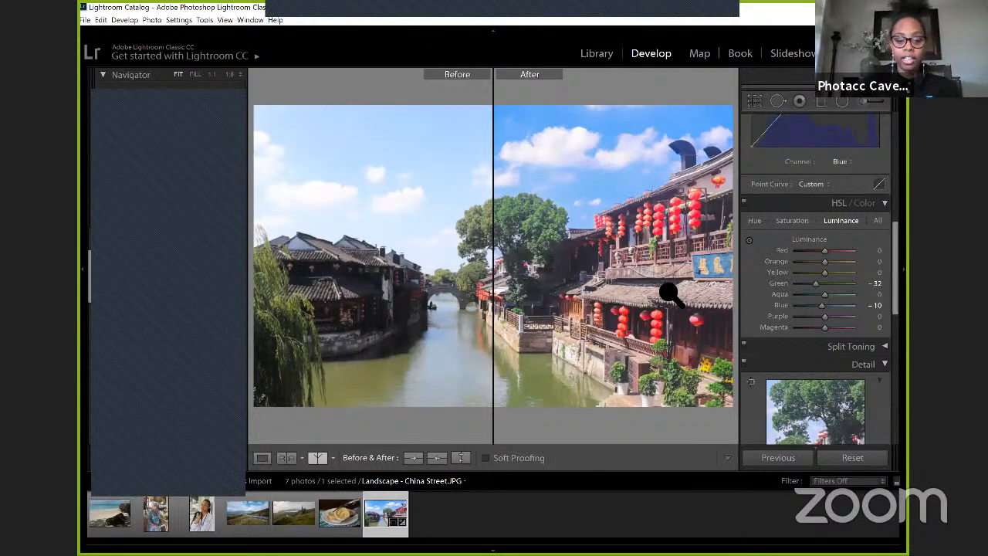
{"action": "left_click", "coordinate": [333, 458]}
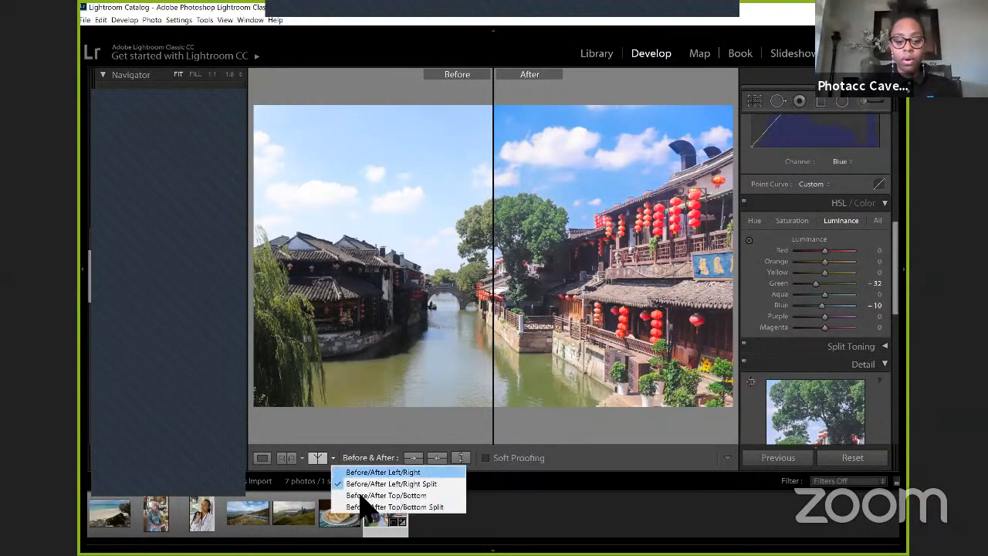
{"action": "left_click", "coordinate": [360, 495]}
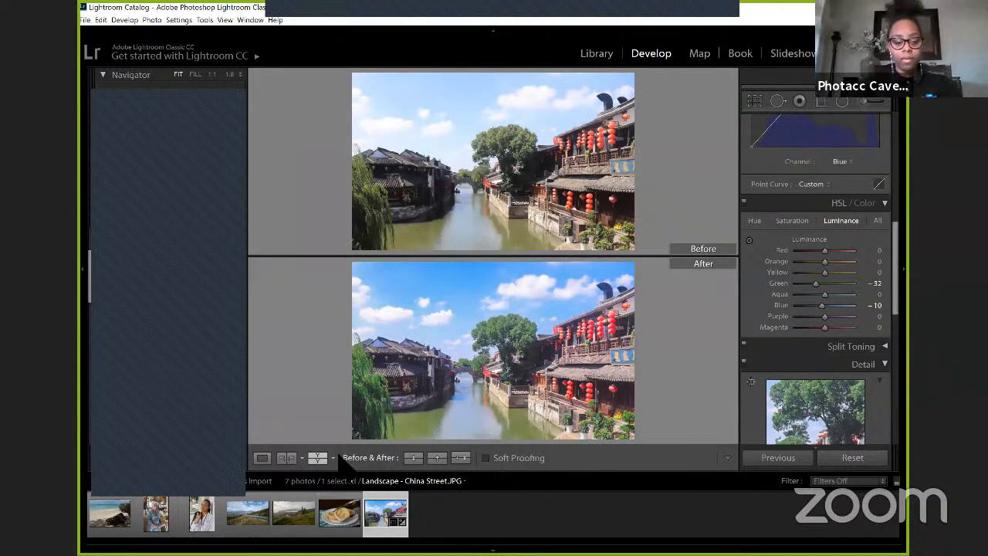
{"action": "left_click", "coordinate": [333, 458]}
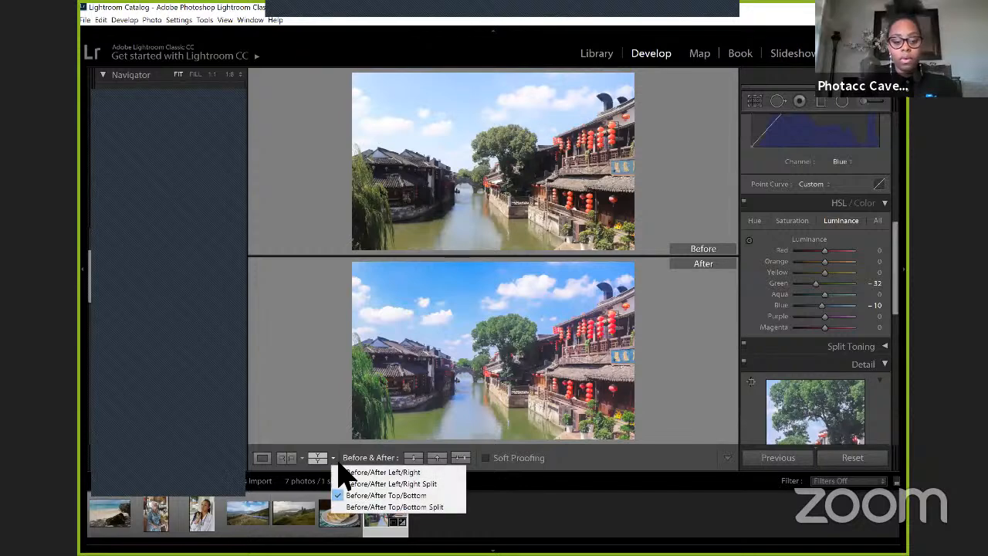
{"action": "left_click", "coordinate": [382, 506]}
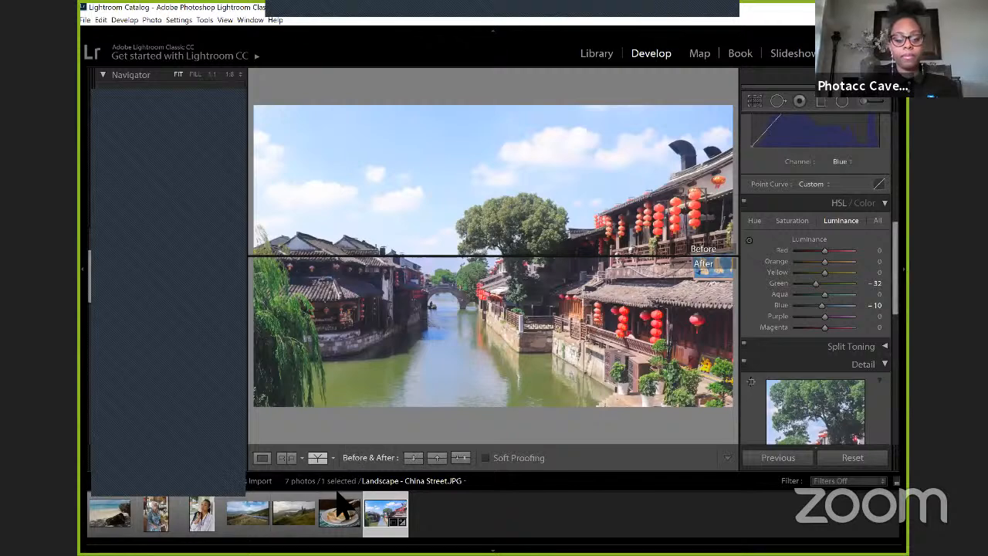
Step: Return to the Before/After Left/Right view, swap the before and after settings, and swap them back
{"action": "left_click", "coordinate": [334, 458]}
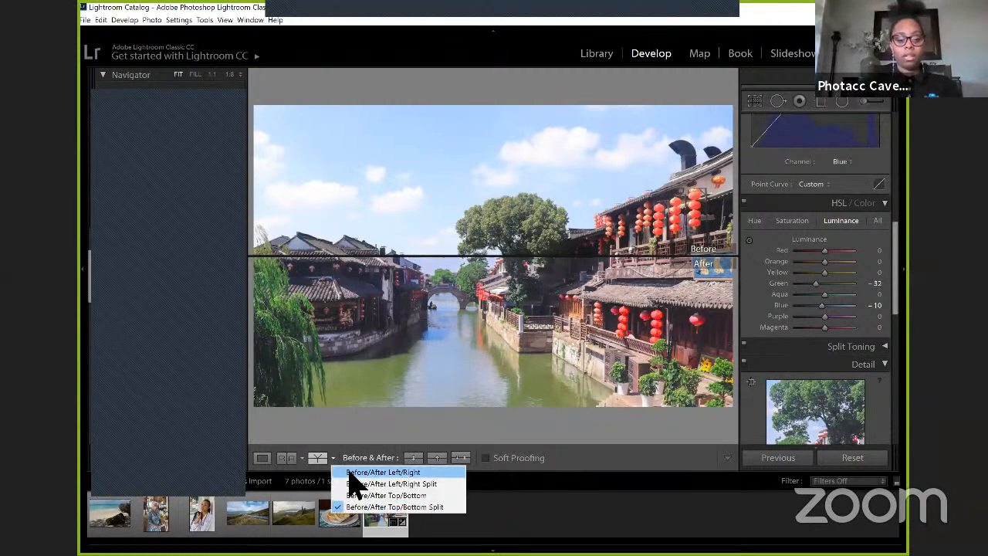
{"action": "left_click", "coordinate": [349, 471]}
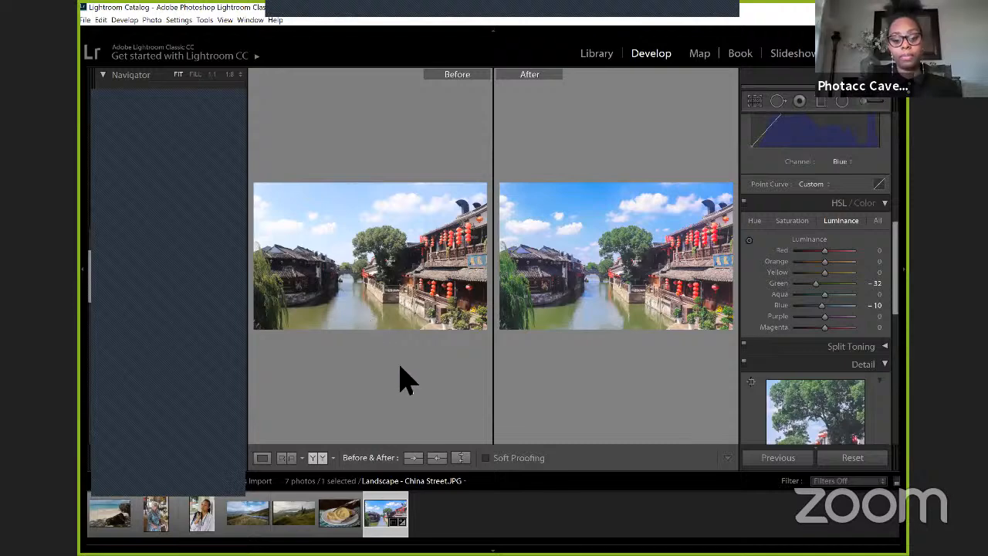
{"action": "left_click", "coordinate": [460, 457]}
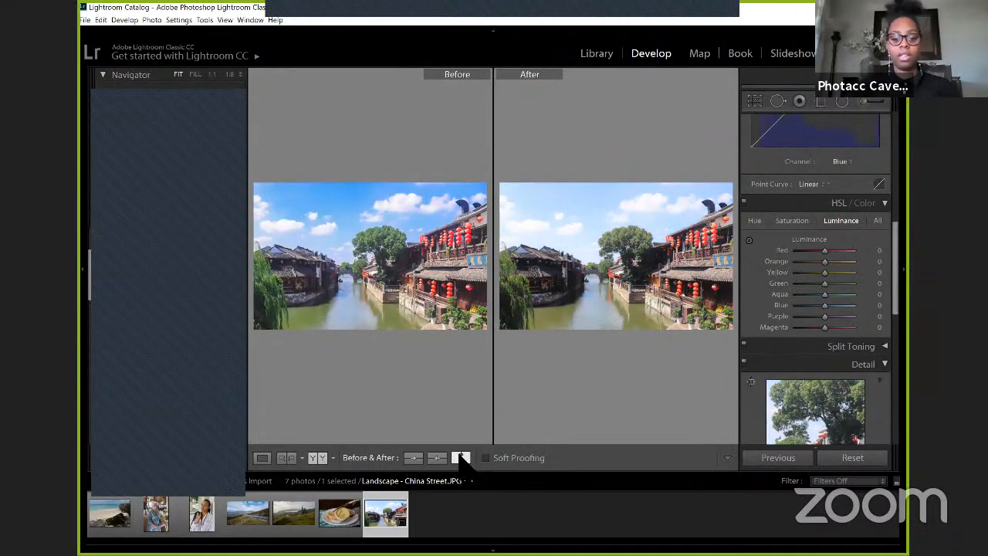
{"action": "left_click", "coordinate": [460, 458]}
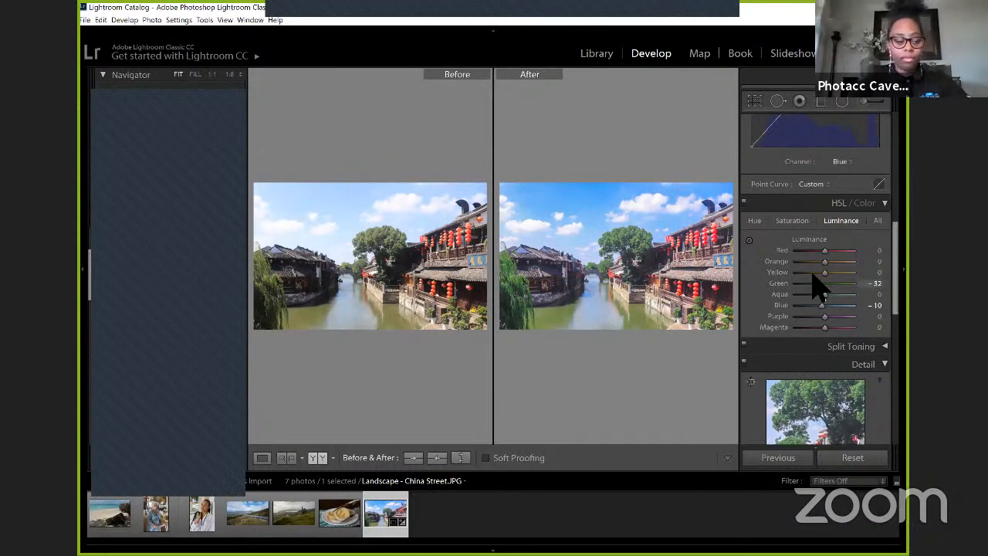
Step: Expand the Split Toning settings, cycle through the before/after split comparisons, and return to the single-photo Loupe view
{"action": "scroll", "coordinate": [818, 287], "scroll_direction": "down", "scroll_amount": 2}
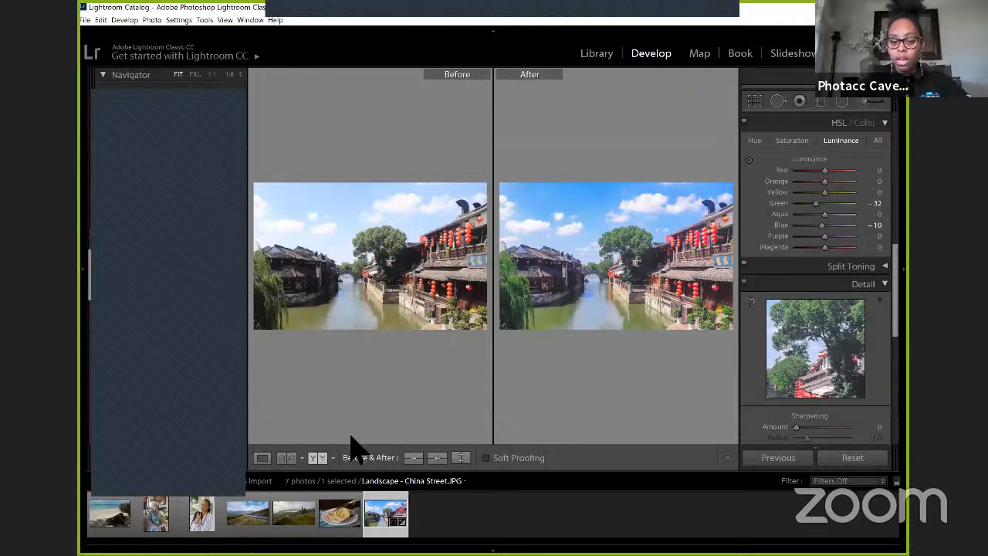
{"action": "left_click", "coordinate": [871, 270]}
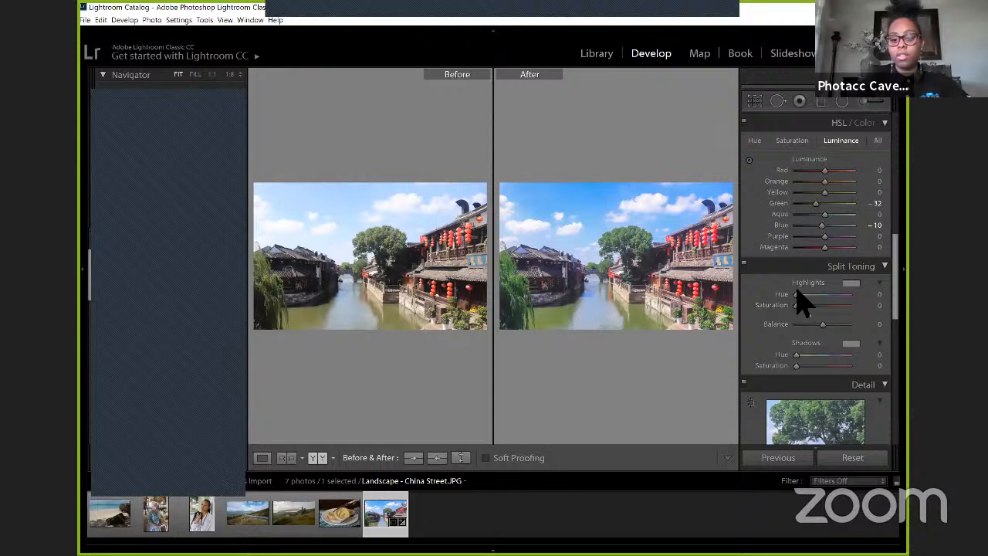
{"action": "left_click", "coordinate": [333, 460]}
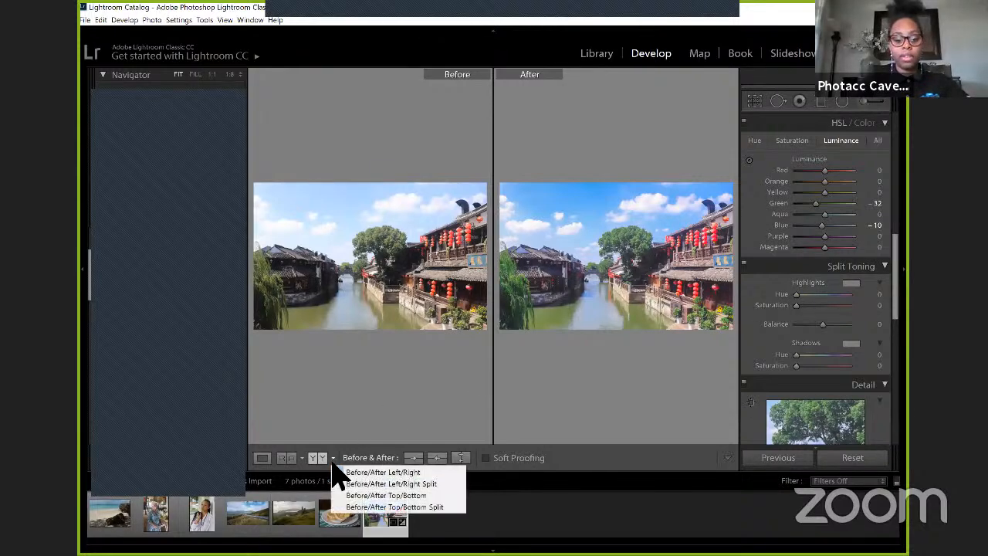
{"action": "left_click", "coordinate": [341, 472]}
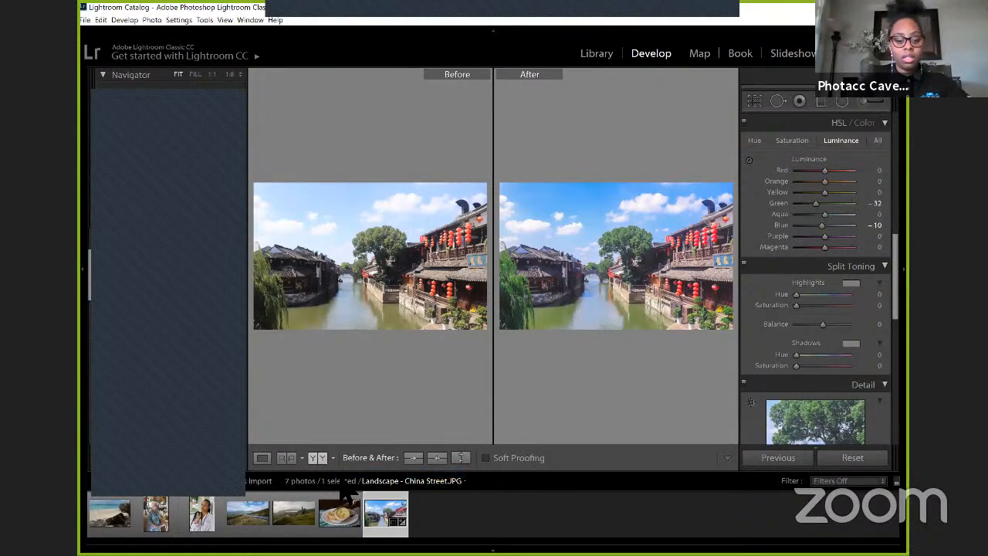
{"action": "left_click", "coordinate": [323, 457]}
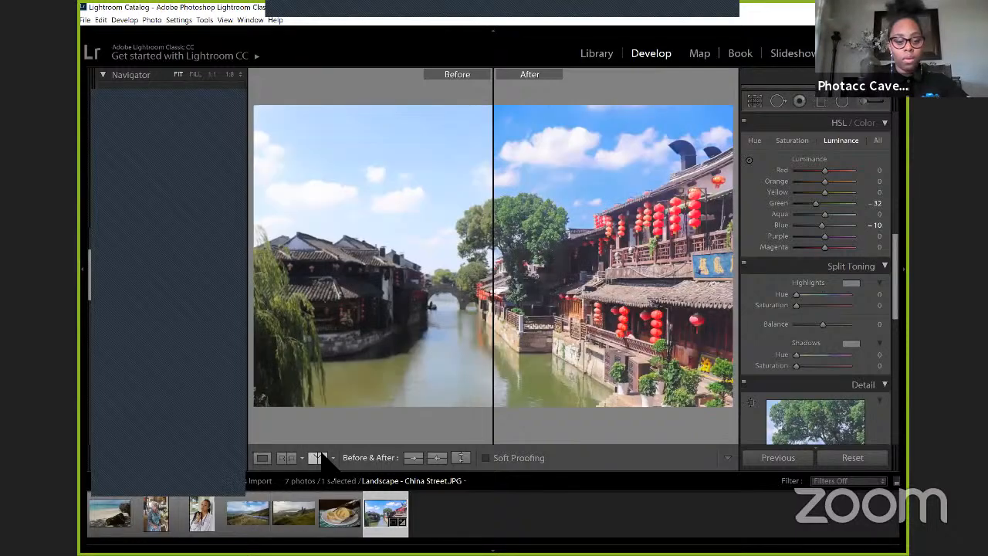
{"action": "left_click", "coordinate": [324, 457]}
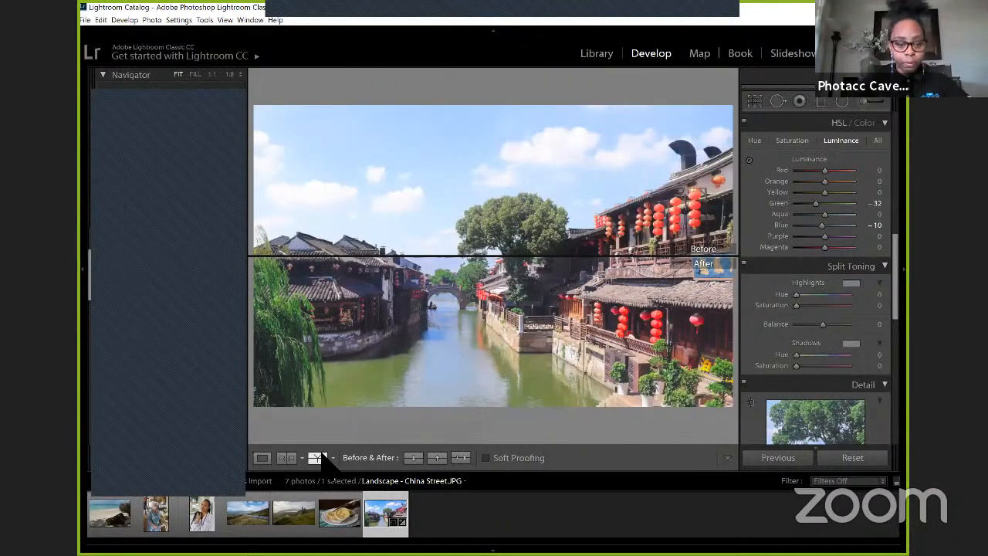
{"action": "left_click", "coordinate": [321, 456]}
{"action": "left_click", "coordinate": [262, 457]}
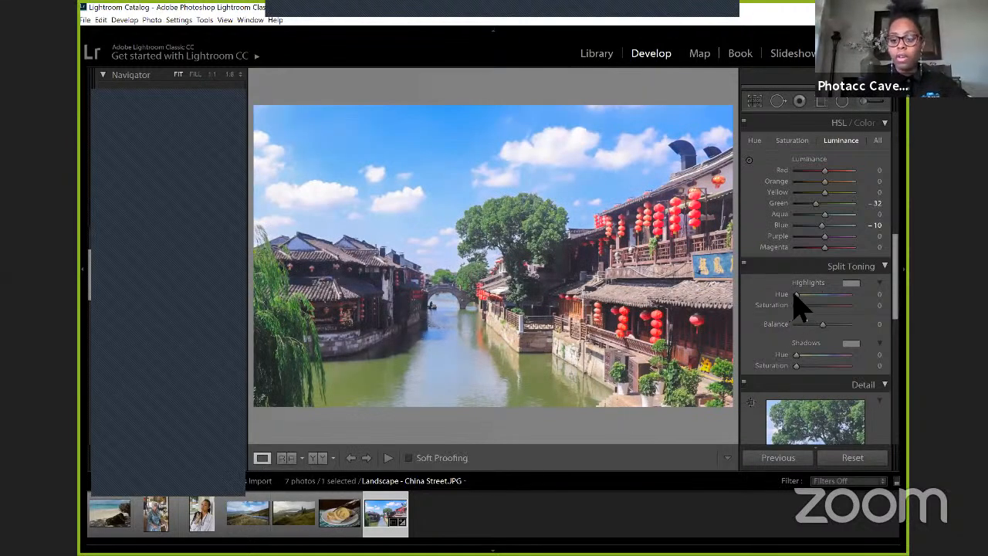
Step: Try a Split Toning highlights tint with Hue 343 and Saturation 53, and reset both values to 0
{"action": "left_click_drag", "start_coordinate": [795, 294], "coordinate": [847, 297]}
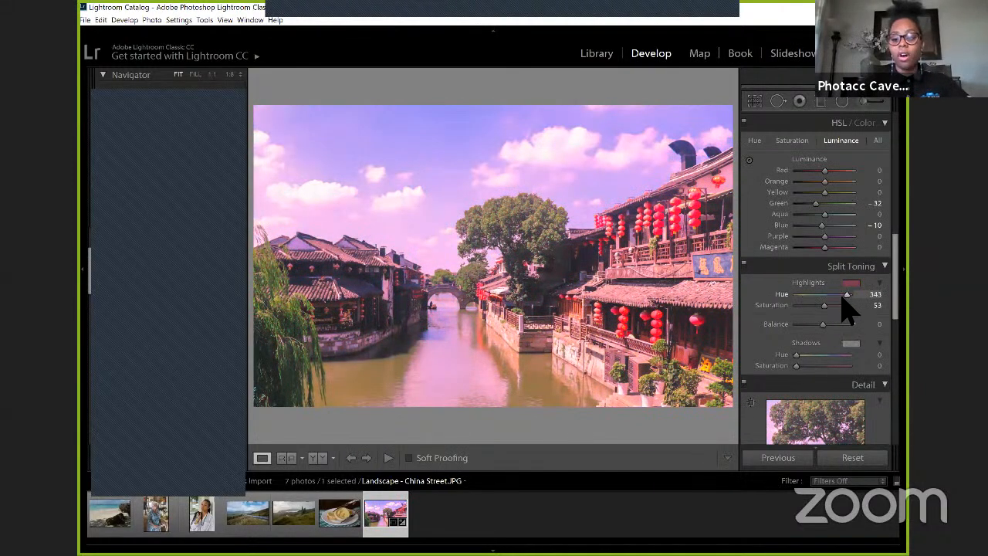
{"action": "left_click_drag", "start_coordinate": [843, 298], "coordinate": [788, 309]}
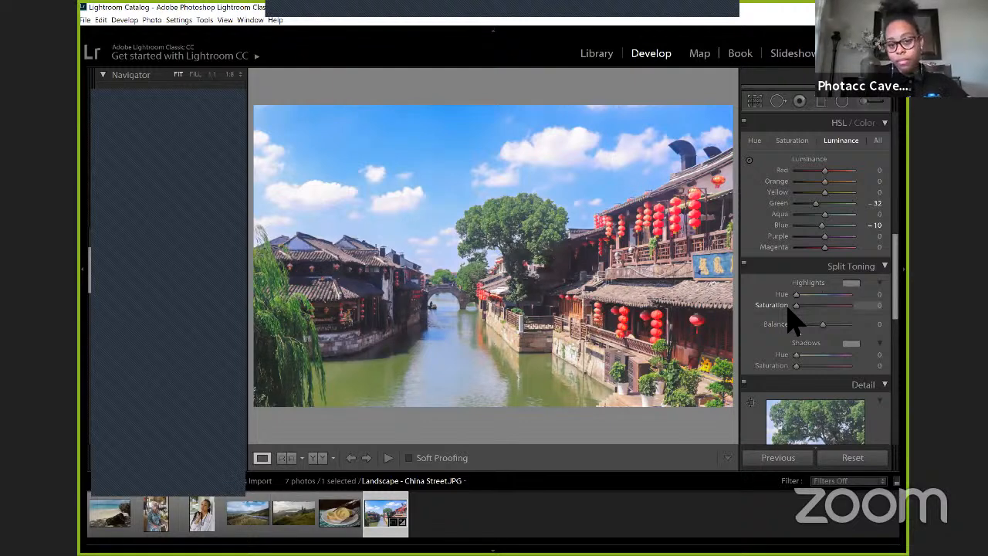
Step: Tint the photo's shadows with Split Toning, using Hue 215 and Saturation 11
{"action": "left_click", "coordinate": [798, 367]}
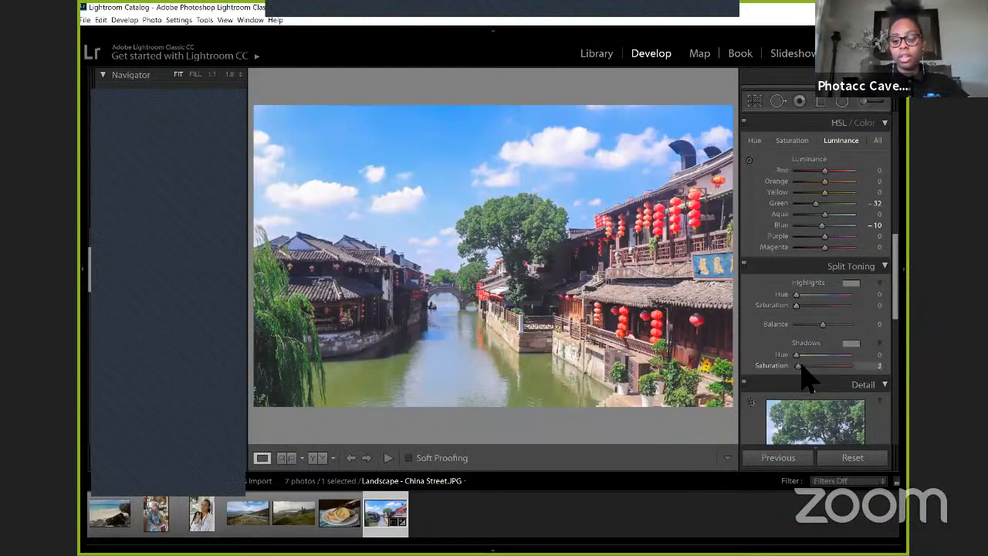
{"action": "mouse_move", "coordinate": [801, 367]}
{"action": "left_mouse_down"}
{"action": "mouse_move", "coordinate": [838, 366]}
{"action": "mouse_move", "coordinate": [799, 358]}
{"action": "mouse_move", "coordinate": [816, 357]}
{"action": "left_mouse_up"}
{"action": "left_click", "coordinate": [816, 355]}
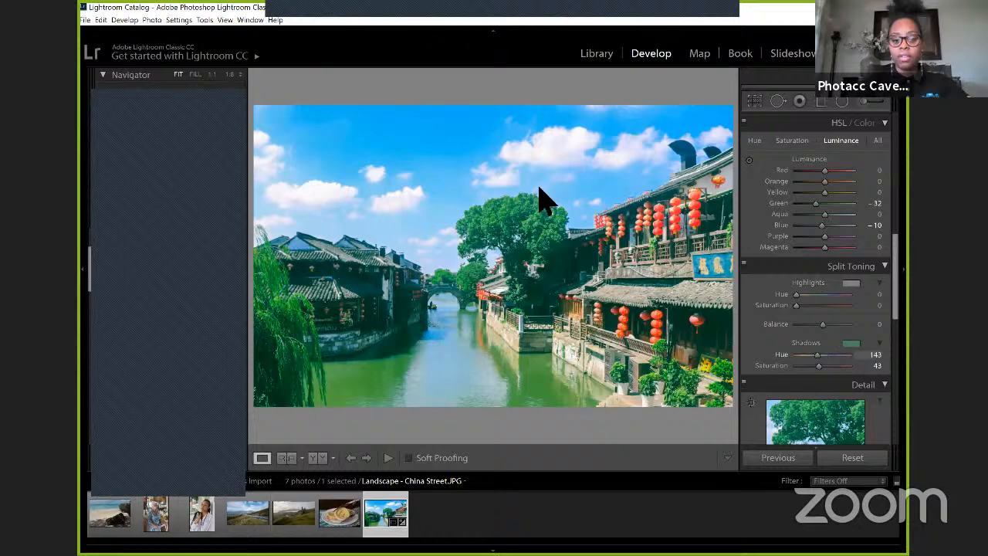
{"action": "left_click", "coordinate": [828, 355]}
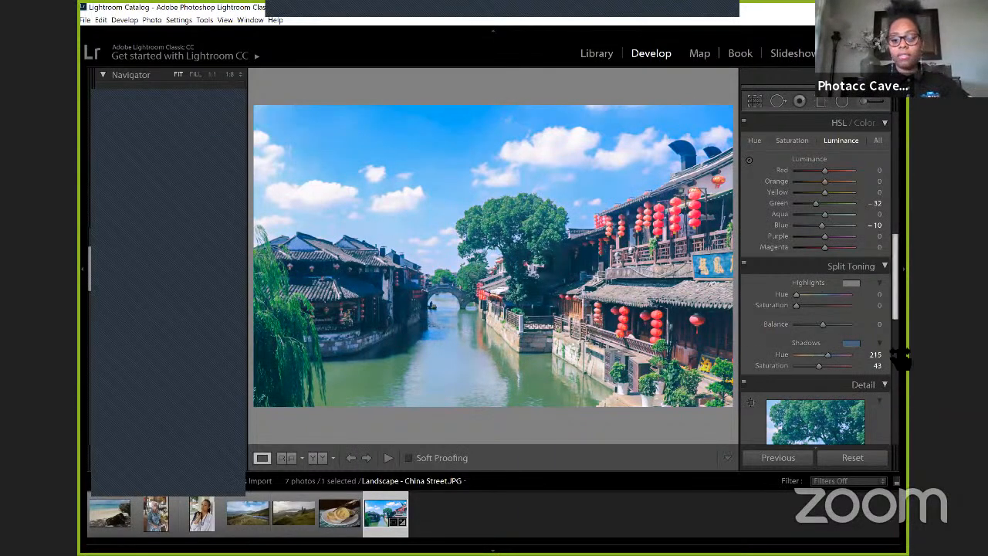
{"action": "left_click_drag", "start_coordinate": [818, 366], "coordinate": [801, 367]}
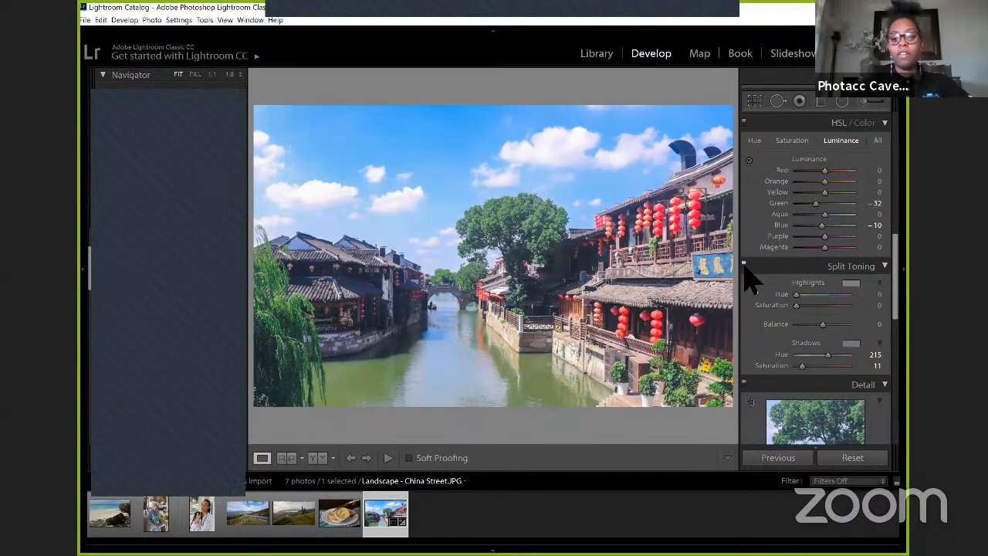
Step: Switch the Split Toning adjustment off and back on to compare the photo with and without the shadow tint
{"action": "left_click", "coordinate": [744, 270]}
{"action": "left_click", "coordinate": [744, 270]}
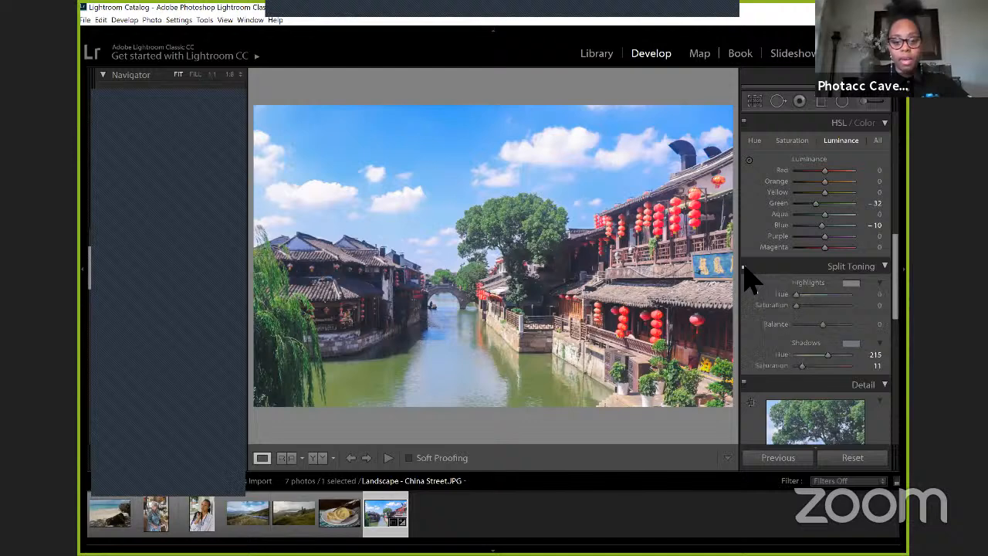
{"action": "left_click", "coordinate": [745, 270]}
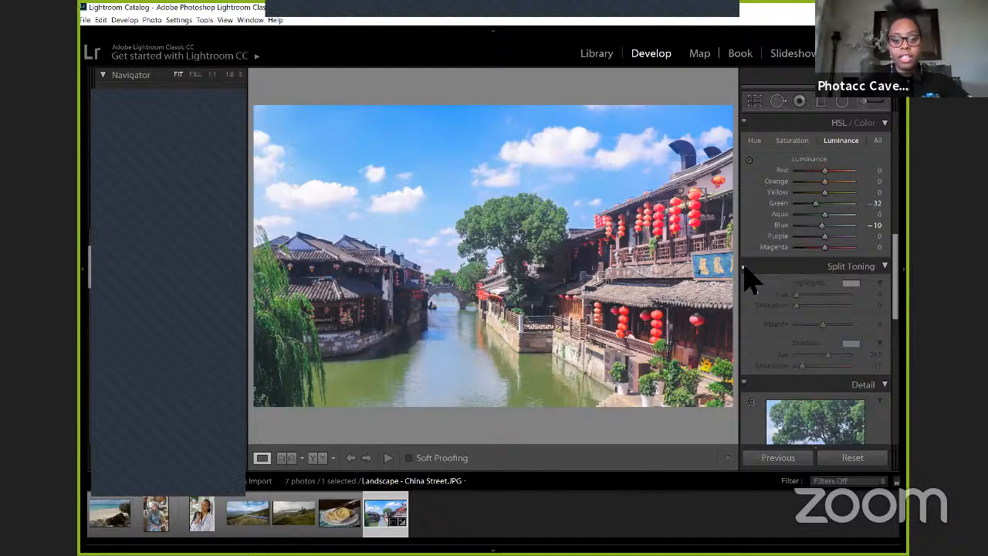
{"action": "left_click", "coordinate": [745, 270]}
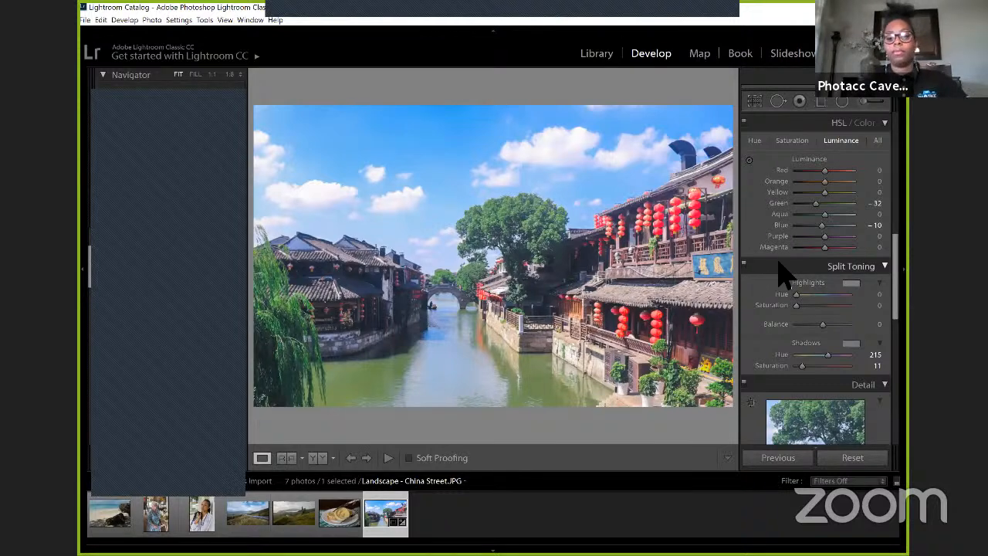
Step: Try the photo's sharpening Amount at 150, at 0 and at 19
{"action": "scroll", "coordinate": [783, 274], "scroll_direction": "down", "scroll_amount": 2}
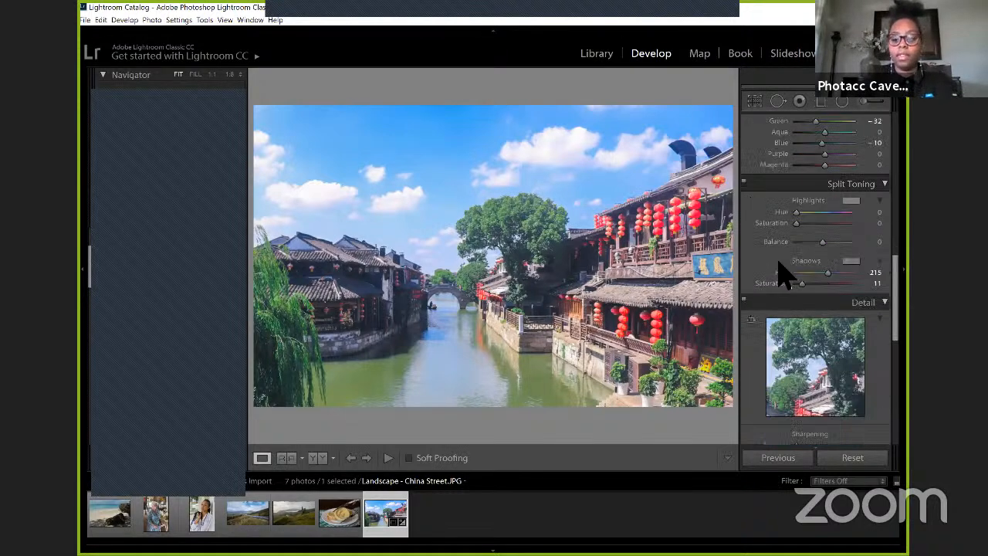
{"action": "scroll", "coordinate": [784, 282], "scroll_direction": "down", "scroll_amount": 2}
{"action": "scroll", "coordinate": [791, 309], "scroll_direction": "down", "scroll_amount": 2}
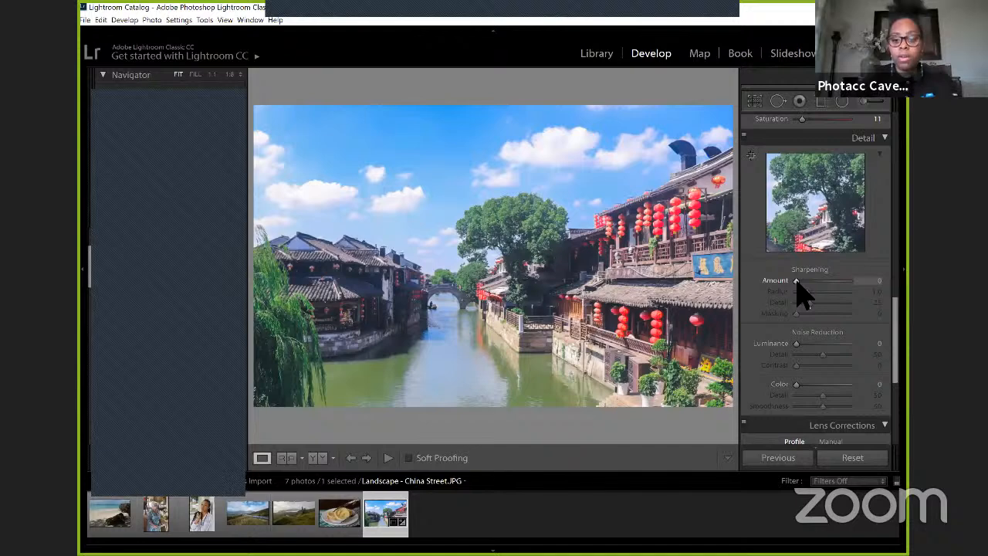
{"action": "left_click_drag", "start_coordinate": [797, 281], "coordinate": [856, 281]}
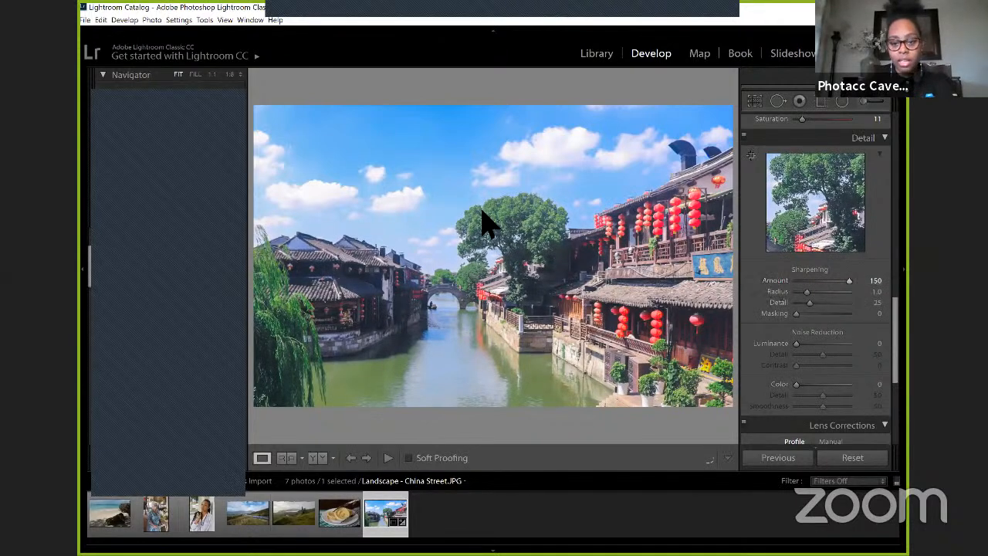
{"action": "left_click", "coordinate": [525, 232]}
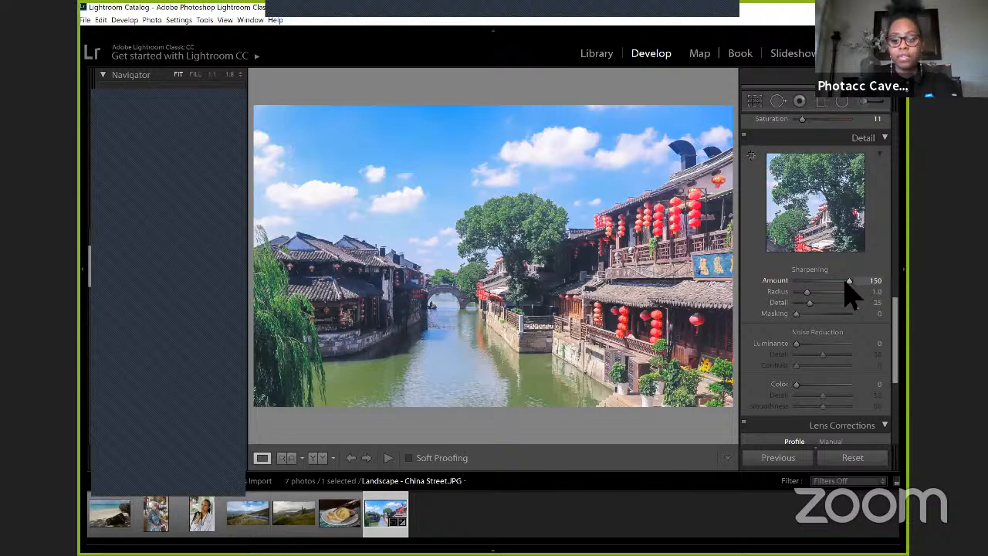
{"action": "left_click", "coordinate": [821, 280]}
{"action": "left_click_drag", "start_coordinate": [793, 280], "coordinate": [777, 282]}
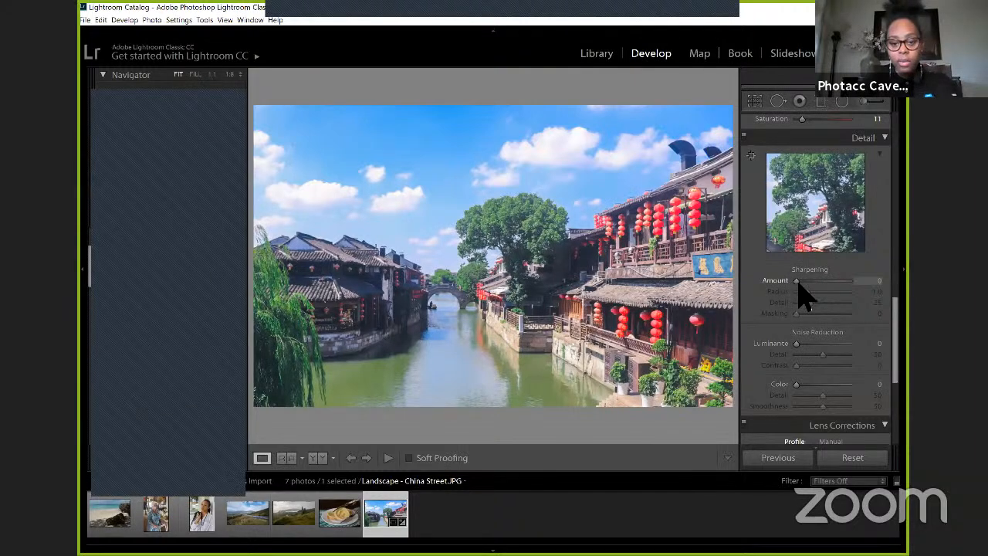
{"action": "left_click_drag", "start_coordinate": [796, 282], "coordinate": [800, 282]}
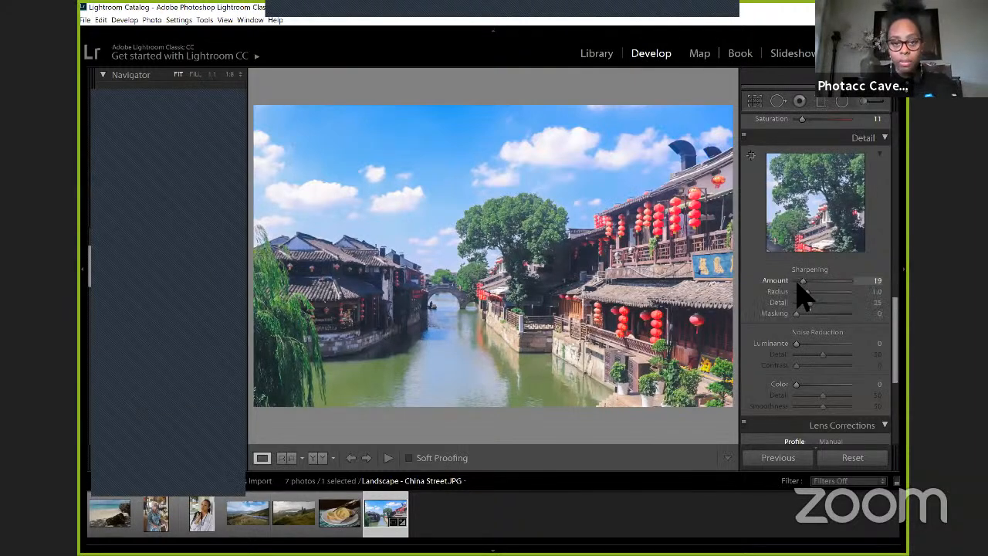
Step: With the sharpening Amount at 150, try Radius 3.0 and Detail 100, ending with Radius 0.5 and Detail 0
{"action": "mouse_move", "coordinate": [796, 282]}
{"action": "left_mouse_down"}
{"action": "mouse_move", "coordinate": [820, 294]}
{"action": "mouse_move", "coordinate": [831, 294]}
{"action": "mouse_move", "coordinate": [818, 292]}
{"action": "mouse_move", "coordinate": [826, 282]}
{"action": "mouse_move", "coordinate": [849, 284]}
{"action": "mouse_move", "coordinate": [790, 291]}
{"action": "left_mouse_up"}
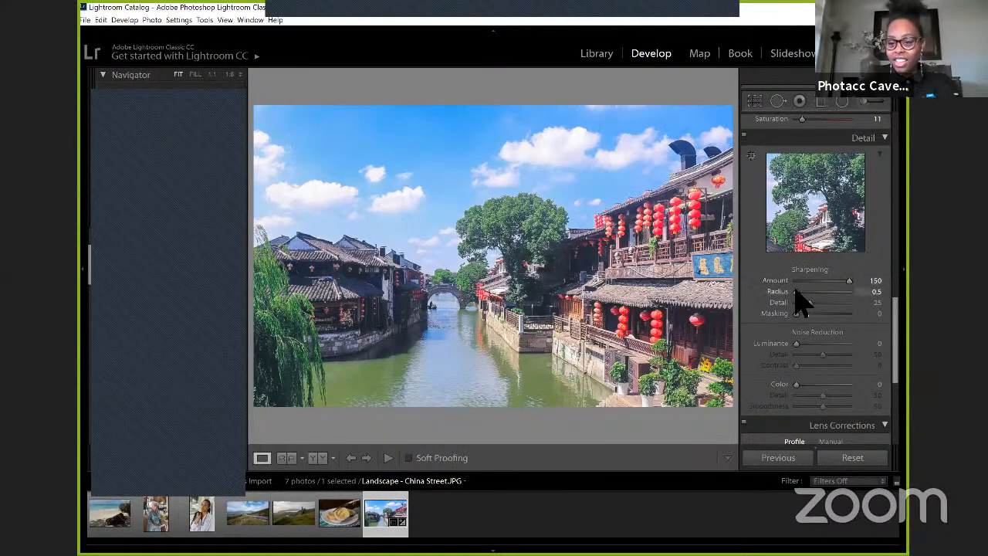
{"action": "left_click_drag", "start_coordinate": [797, 291], "coordinate": [850, 293]}
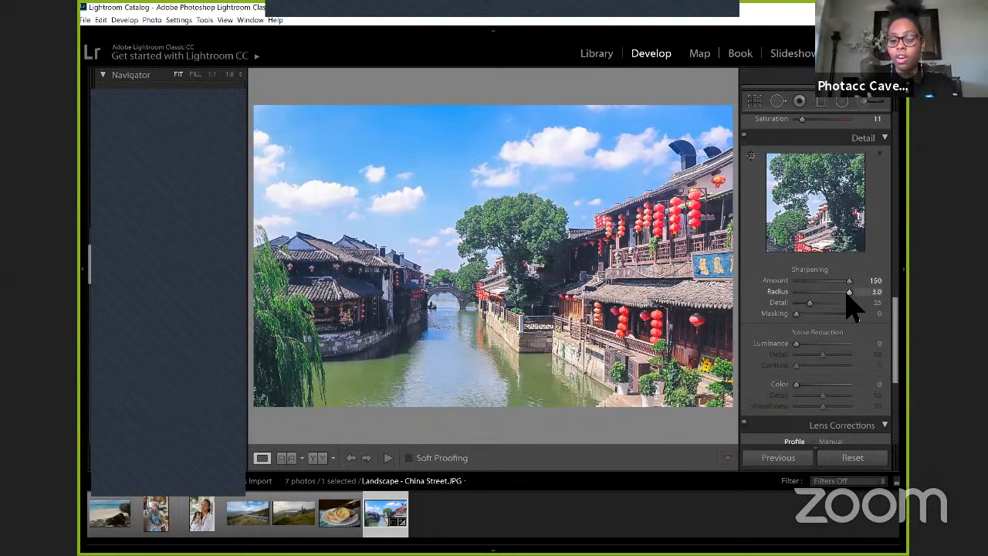
{"action": "mouse_move", "coordinate": [843, 294]}
{"action": "left_mouse_down"}
{"action": "mouse_move", "coordinate": [763, 293]}
{"action": "mouse_move", "coordinate": [849, 303]}
{"action": "left_mouse_up"}
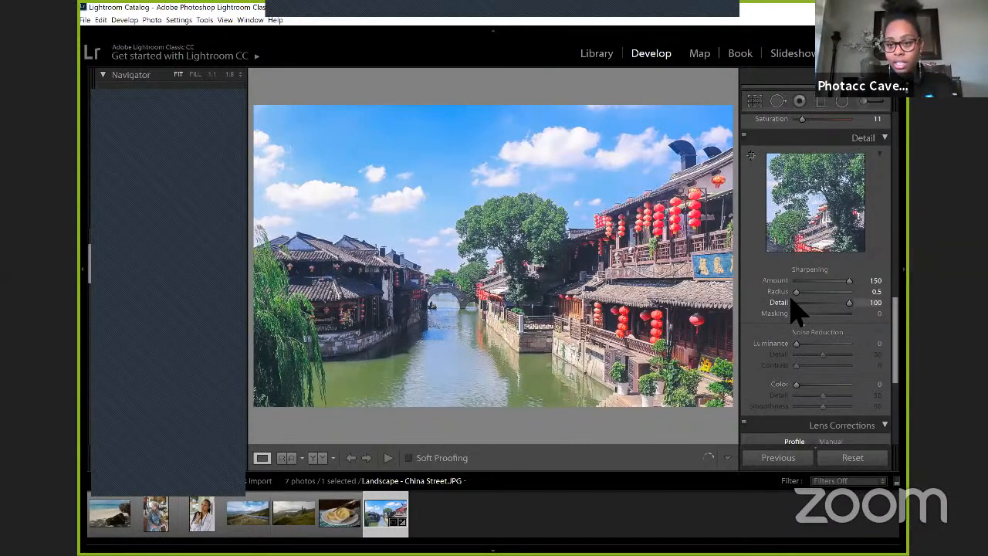
{"action": "left_click", "coordinate": [826, 302]}
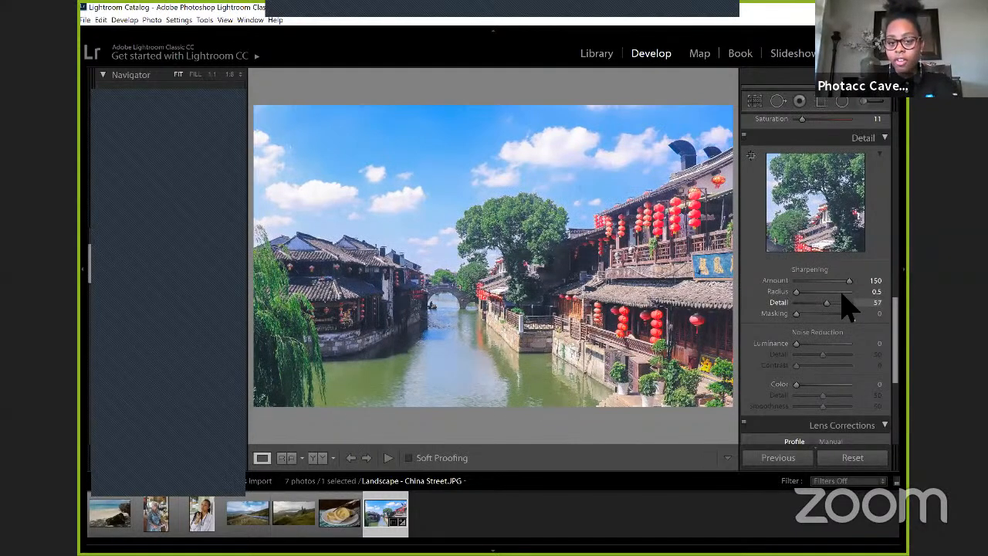
{"action": "left_click", "coordinate": [843, 302]}
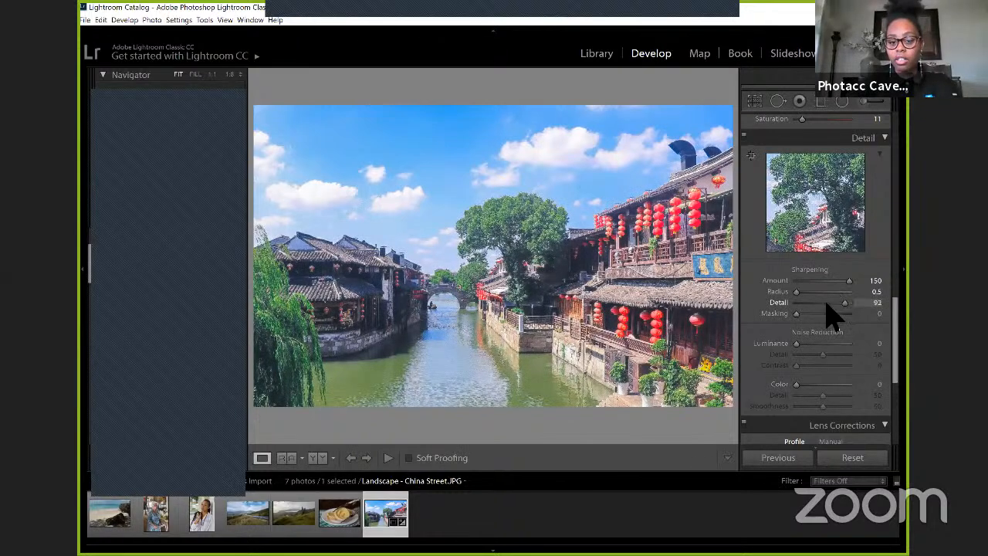
{"action": "left_click", "coordinate": [820, 302]}
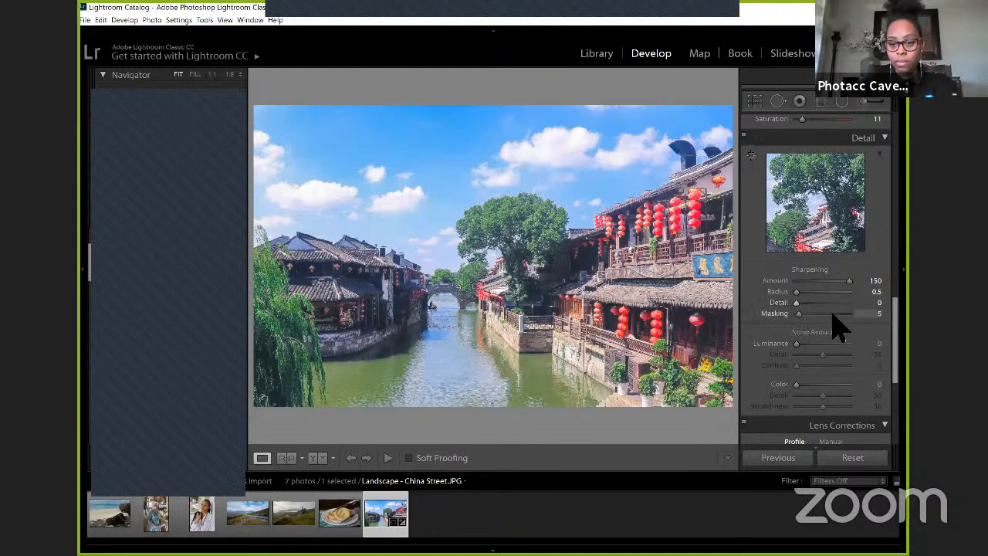
Step: Try several sharpening Masking values, and reset the sharpening Amount and Masking to 0
{"action": "left_click", "coordinate": [832, 313]}
{"action": "left_click", "coordinate": [840, 314]}
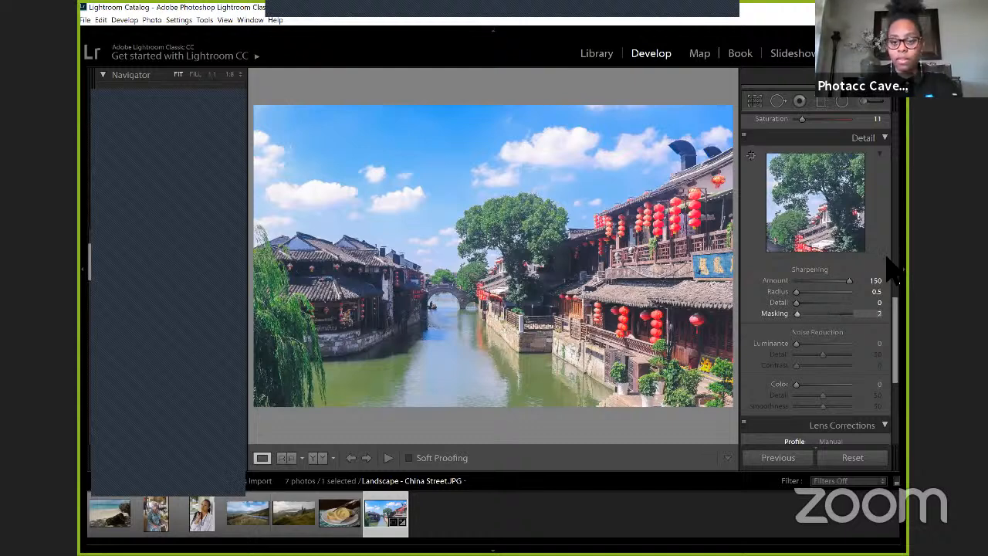
{"action": "double_click", "coordinate": [788, 279]}
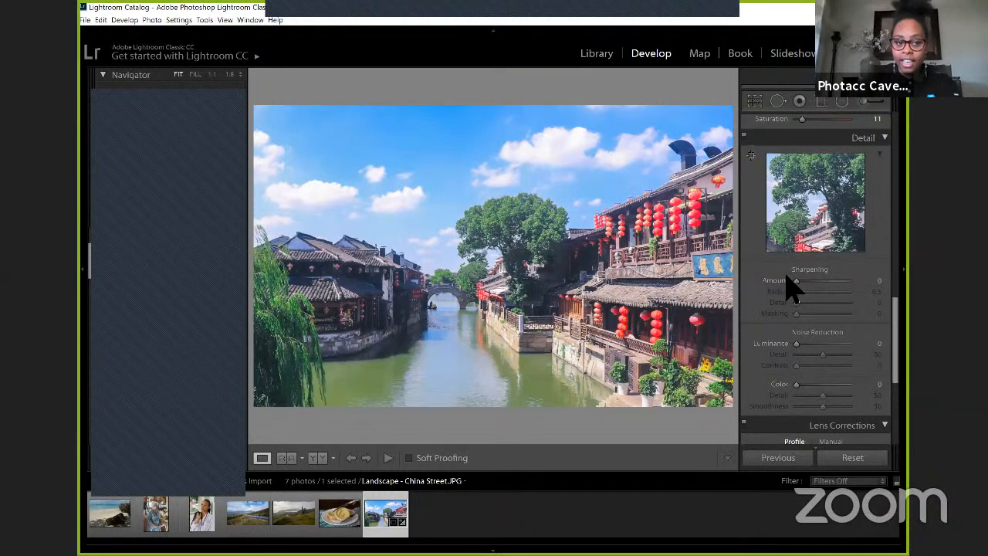
Step: Try the Luminance noise reduction at 10 and at 100, and inspect the effect up close on the large tree
{"action": "scroll", "coordinate": [824, 264], "scroll_direction": "down", "scroll_amount": 2}
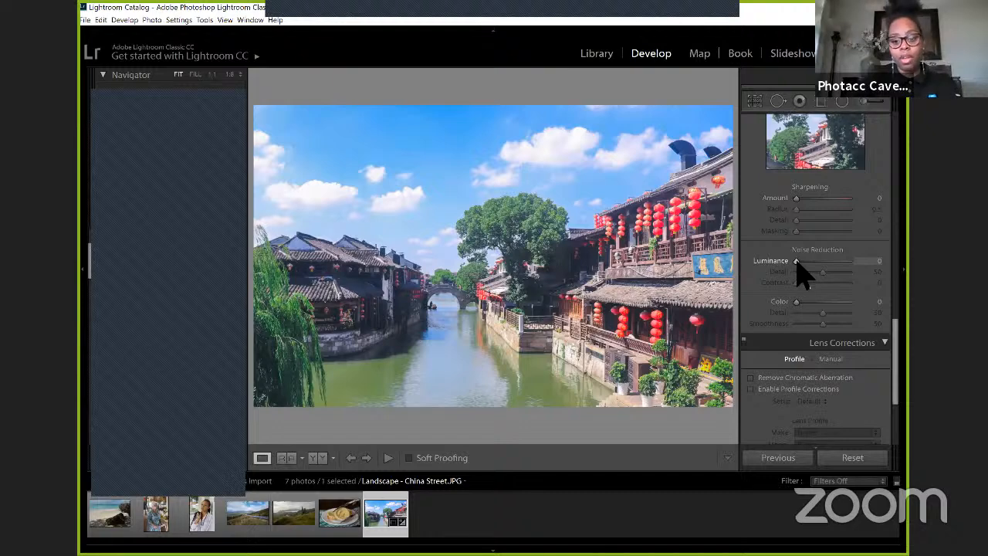
{"action": "left_click", "coordinate": [801, 261]}
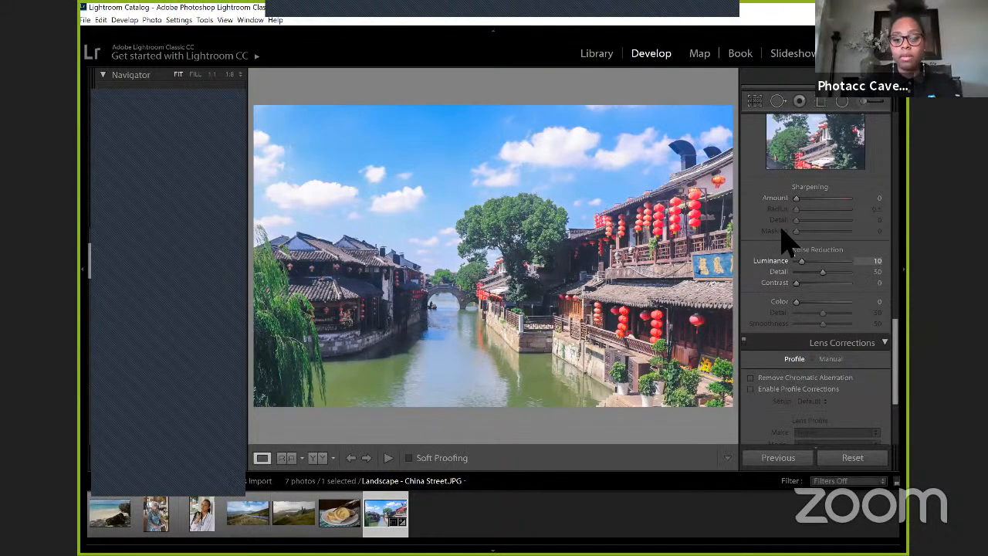
{"action": "left_click", "coordinate": [848, 260]}
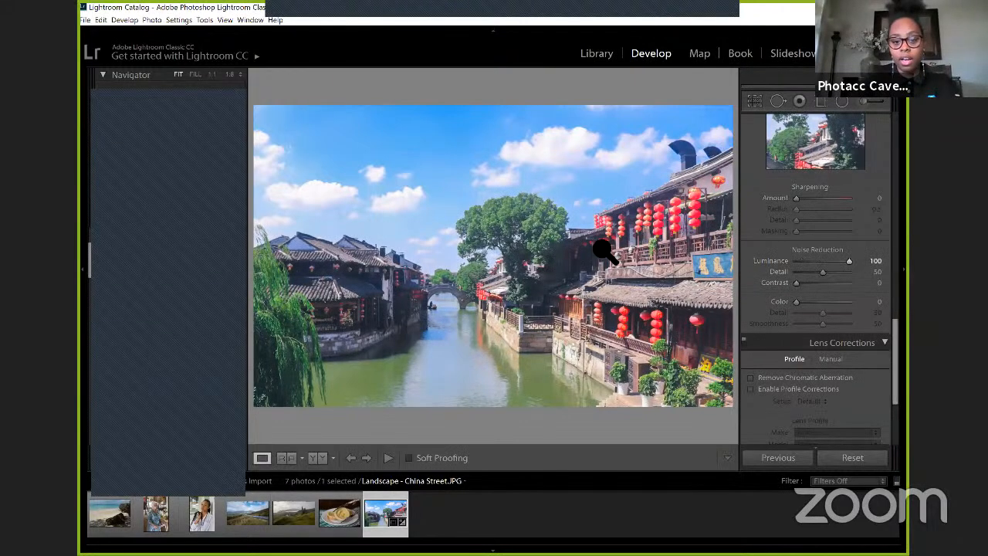
{"action": "left_click", "coordinate": [544, 240]}
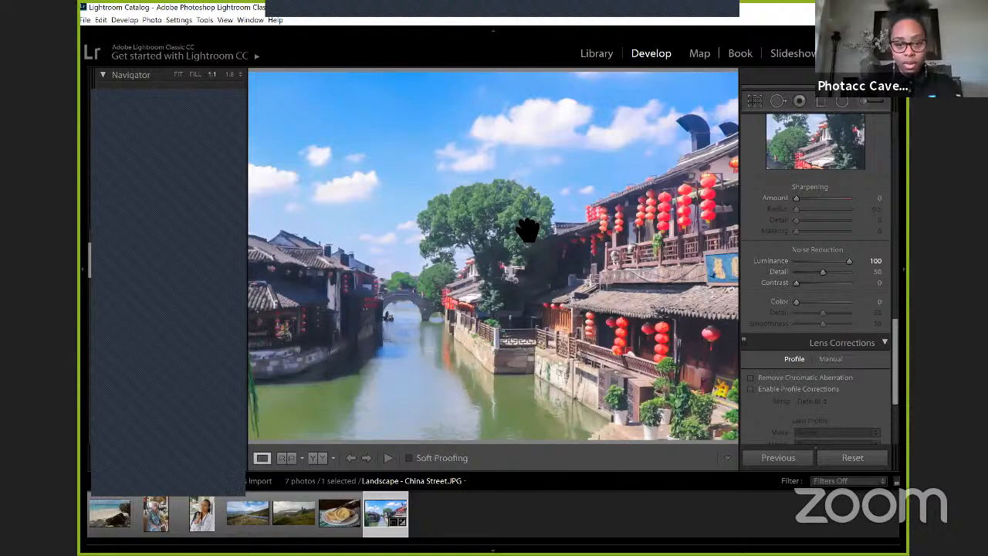
{"action": "left_click", "coordinate": [528, 229]}
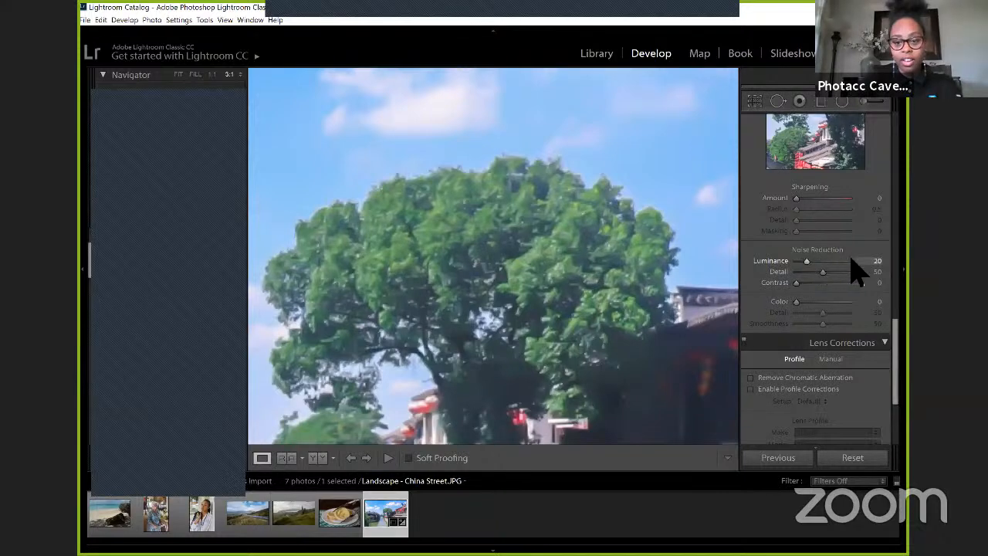
Step: Compare Luminance noise reduction at 100 and at 25 on the tree close-up, and reset it to 0
{"action": "left_click", "coordinate": [841, 260]}
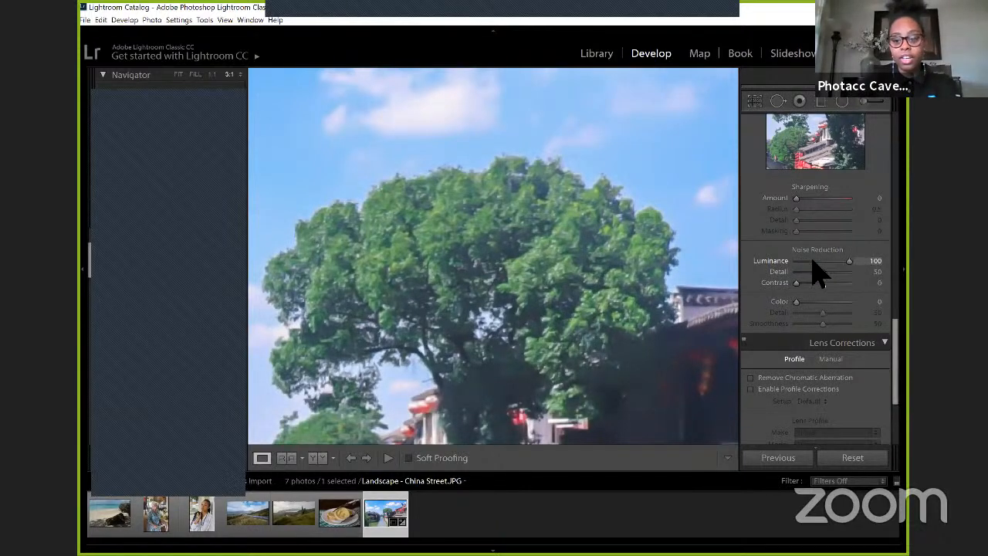
{"action": "left_click", "coordinate": [806, 261]}
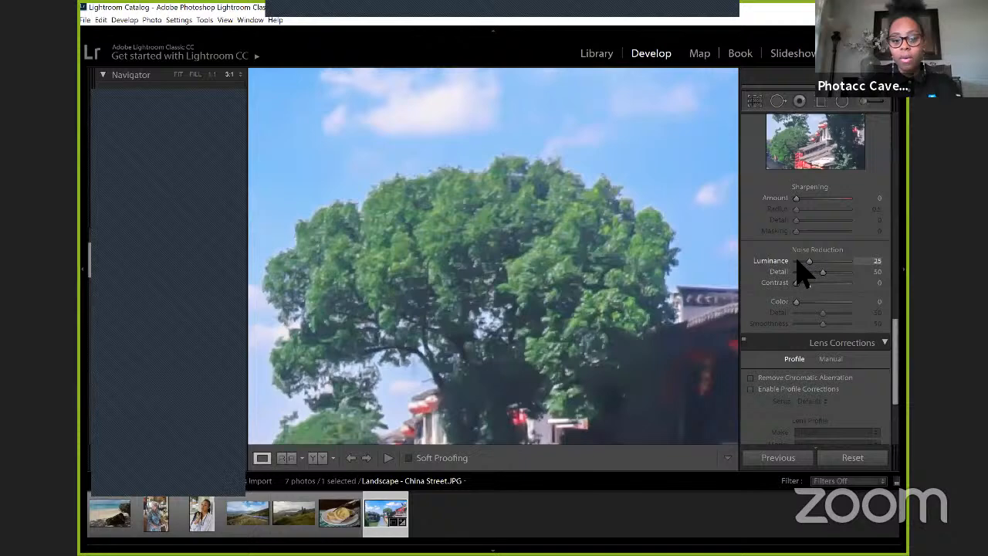
{"action": "left_click", "coordinate": [795, 262]}
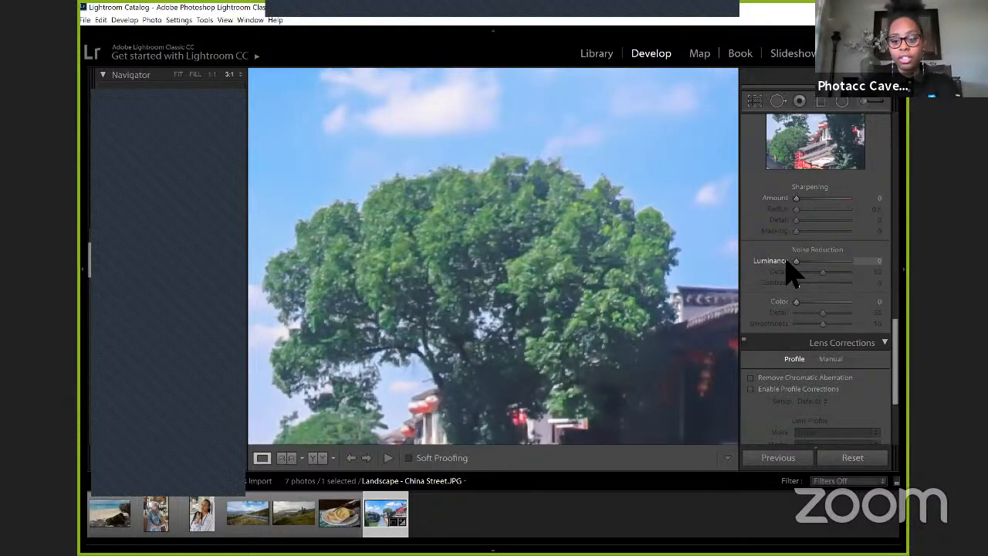
Step: Examine the tree's edges up close for color fringing, try the Remove Chromatic Aberration lens correction, and return to the whole photo
{"action": "scroll", "coordinate": [797, 284], "scroll_direction": "down", "scroll_amount": 2}
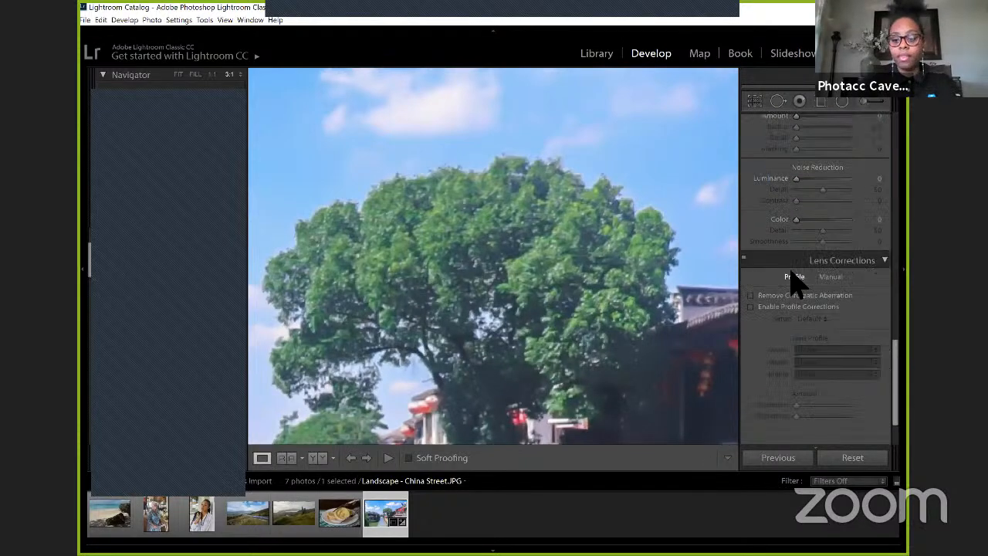
{"action": "scroll", "coordinate": [797, 284], "scroll_direction": "down", "scroll_amount": 2}
{"action": "left_click", "coordinate": [600, 286]}
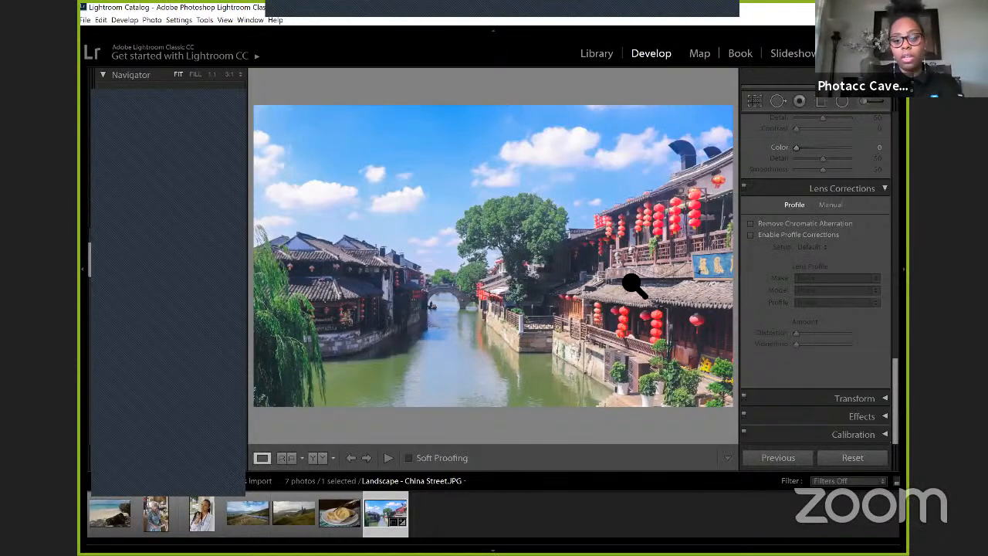
{"action": "left_click", "coordinate": [503, 210]}
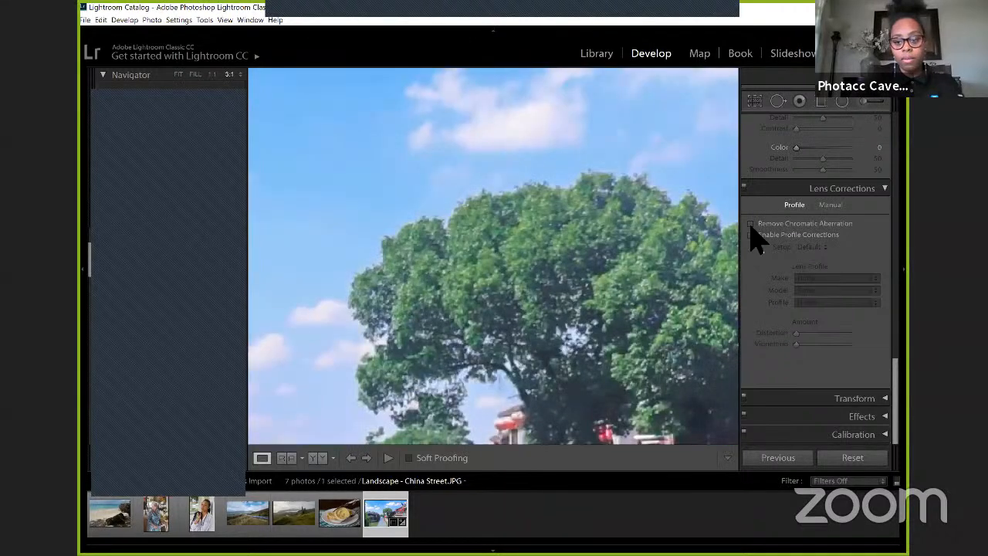
{"action": "left_click", "coordinate": [751, 225]}
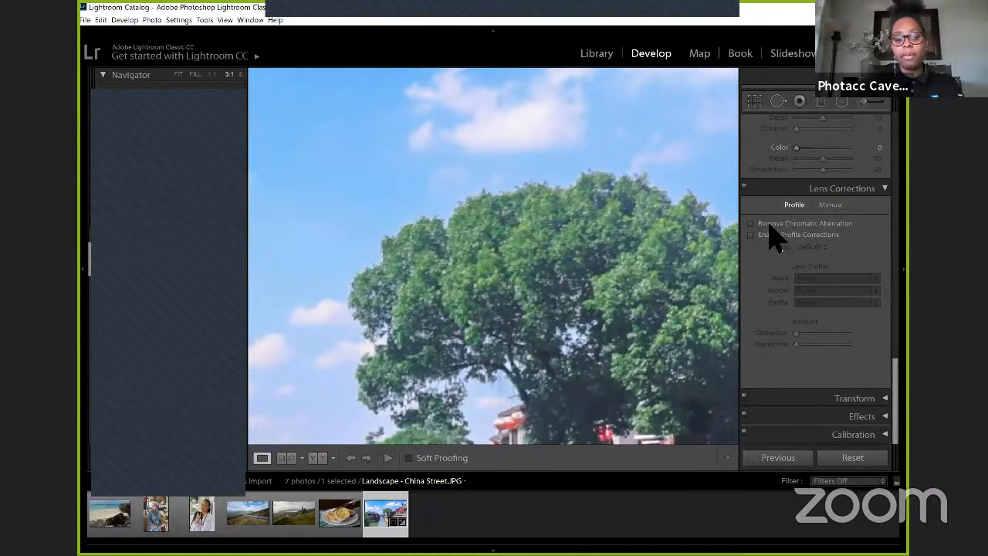
{"action": "key", "text": "z"}
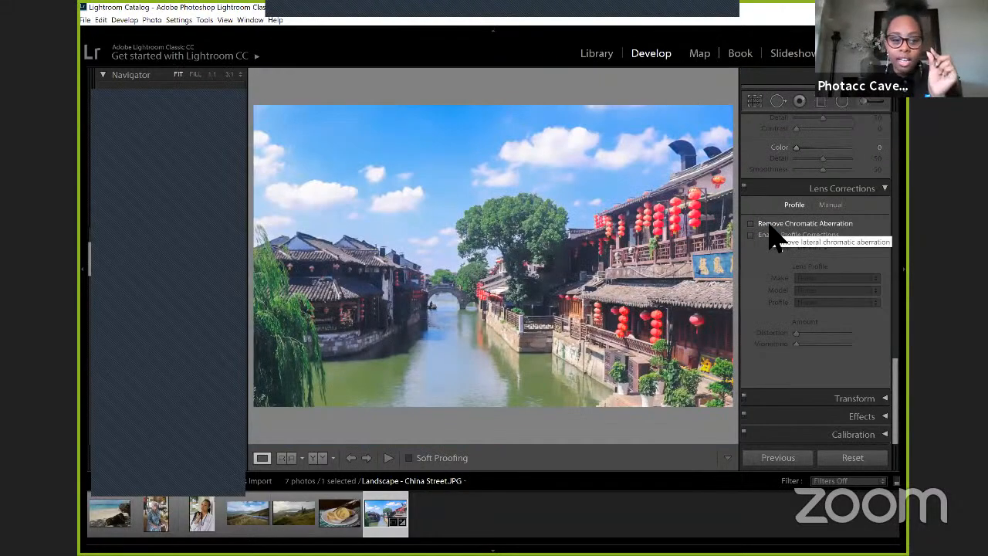
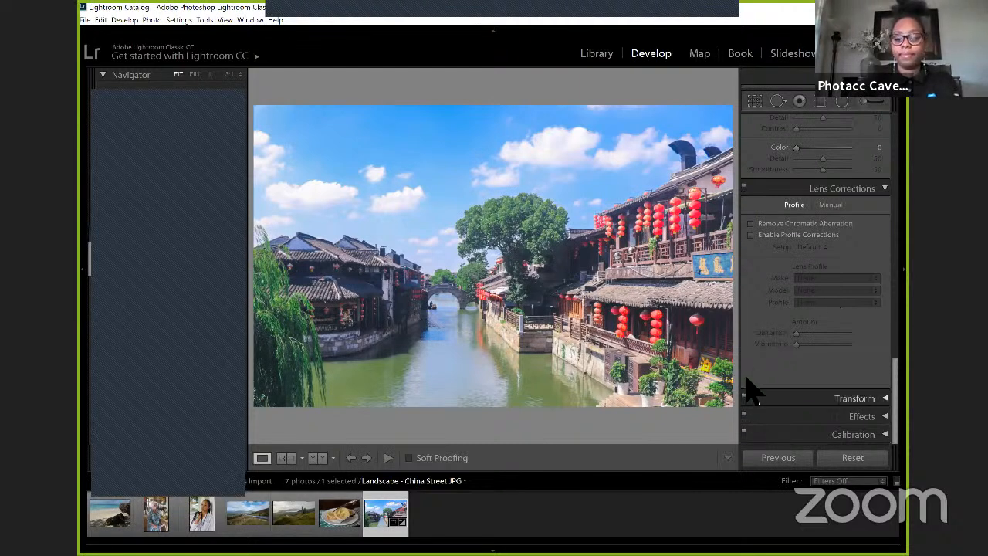
Step: Examine the Transform adjustments available for the photo, and collapse them without changing anything
{"action": "left_click", "coordinate": [878, 393]}
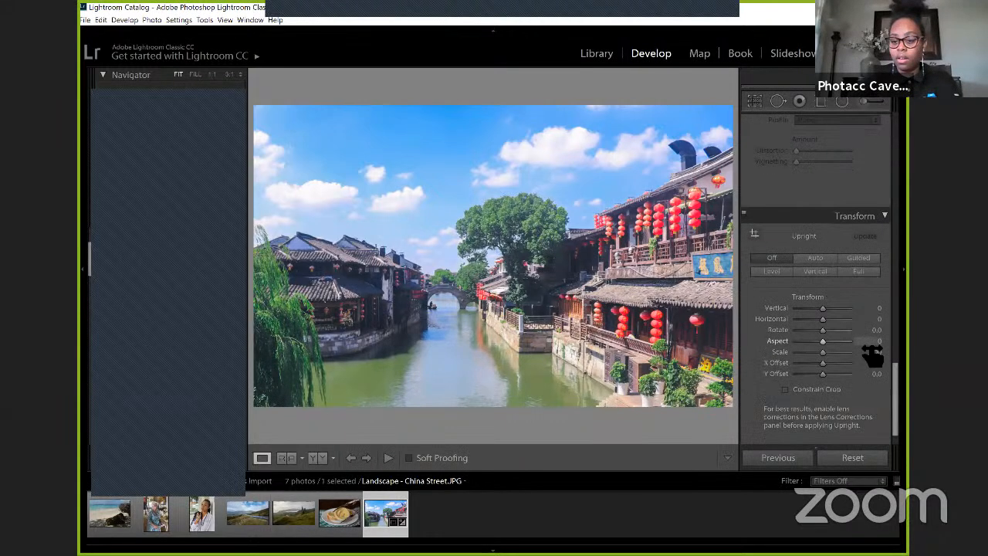
{"action": "mouse_move", "coordinate": [872, 346]}
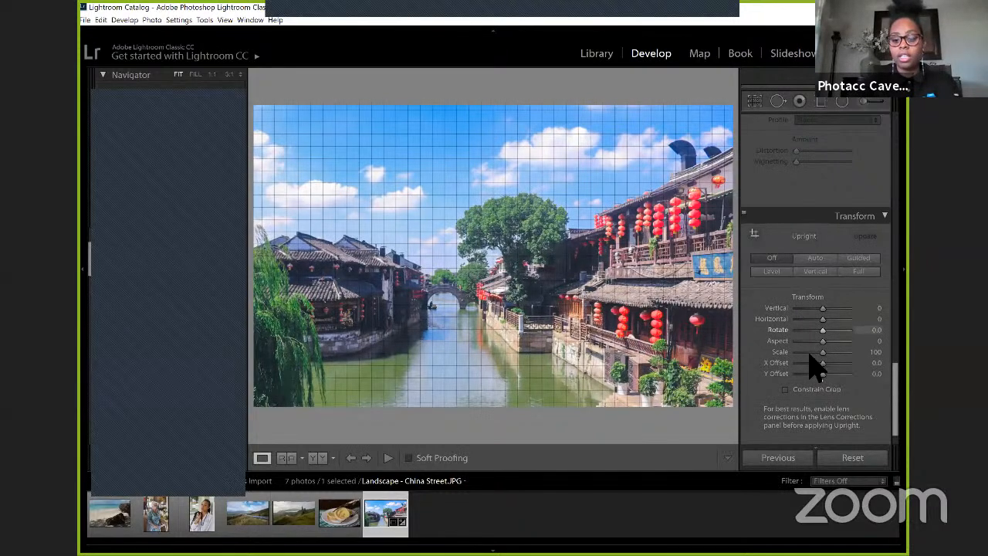
{"action": "left_click", "coordinate": [875, 218]}
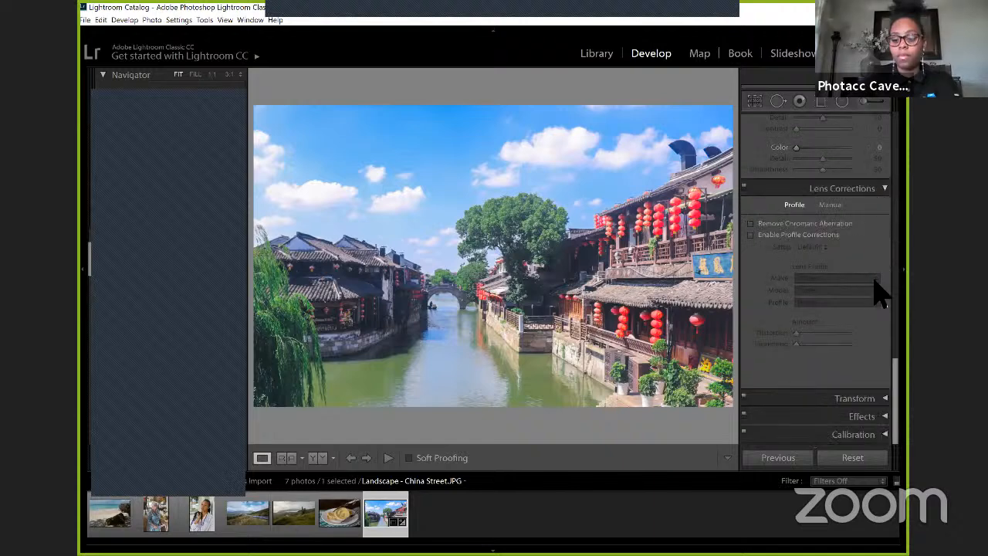
Step: Set the post-crop vignette Amount to -87, try its Midpoint at 13 and 61, and set the Midpoint to 45
{"action": "left_click", "coordinate": [876, 416]}
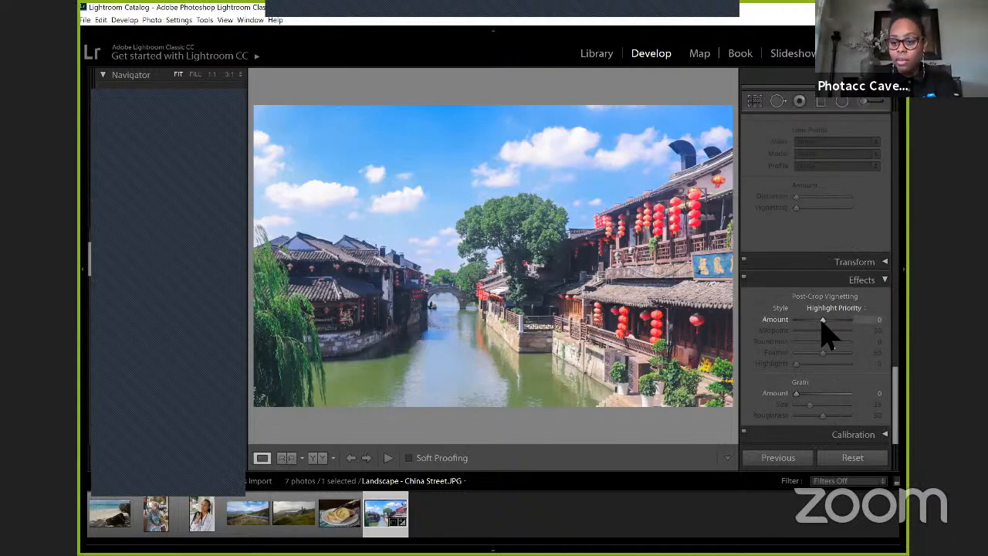
{"action": "left_click_drag", "start_coordinate": [823, 320], "coordinate": [799, 321]}
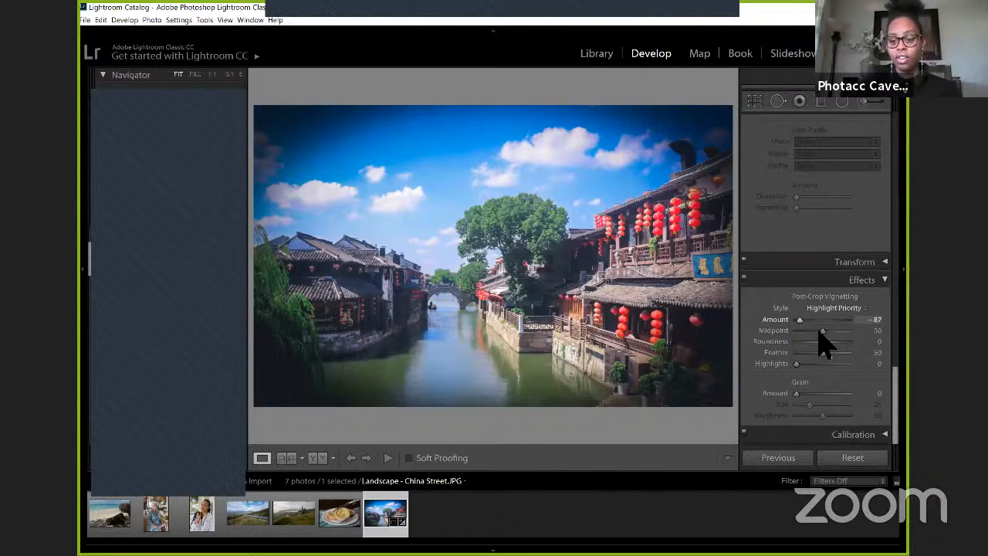
{"action": "left_click_drag", "start_coordinate": [821, 331], "coordinate": [790, 332]}
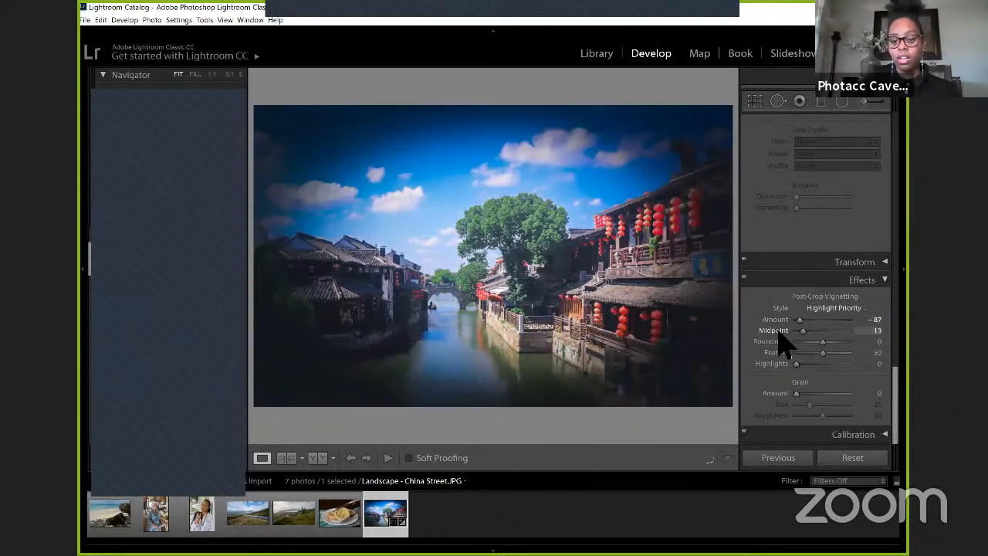
{"action": "left_click", "coordinate": [828, 330]}
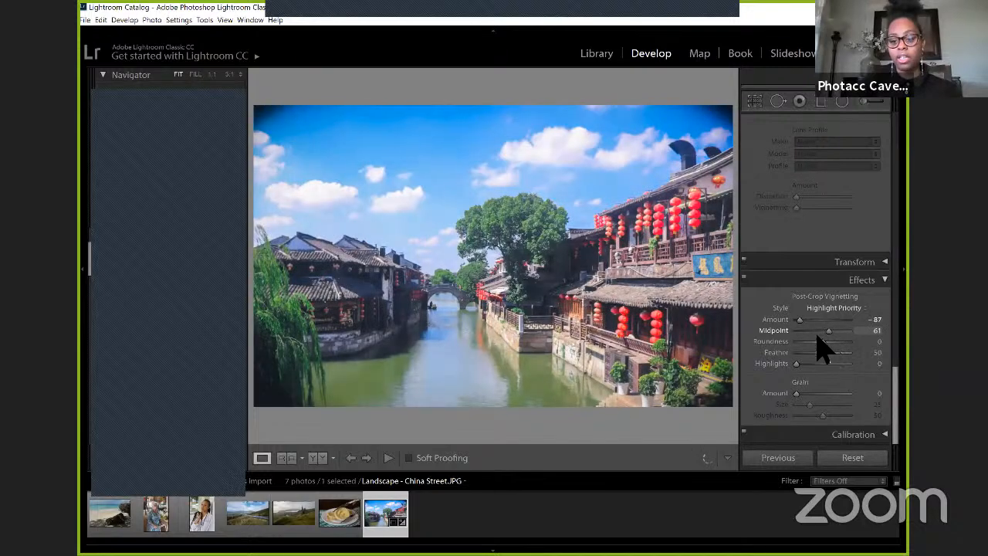
{"action": "left_click", "coordinate": [819, 332]}
Step: Try the vignette Roundness at -51, -100 and +93, set it to -38, and set the Feather to 76
{"action": "left_click", "coordinate": [809, 341]}
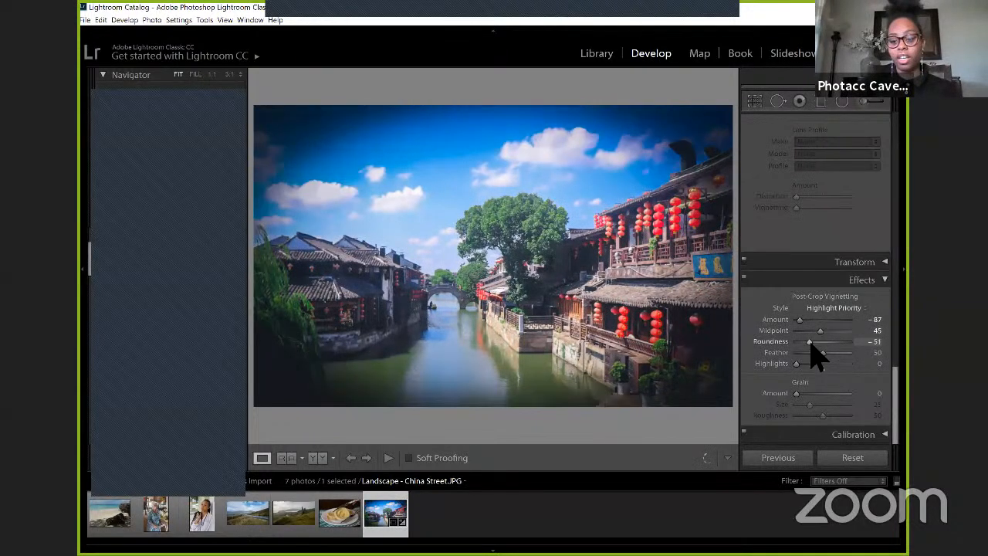
{"action": "left_click", "coordinate": [796, 343]}
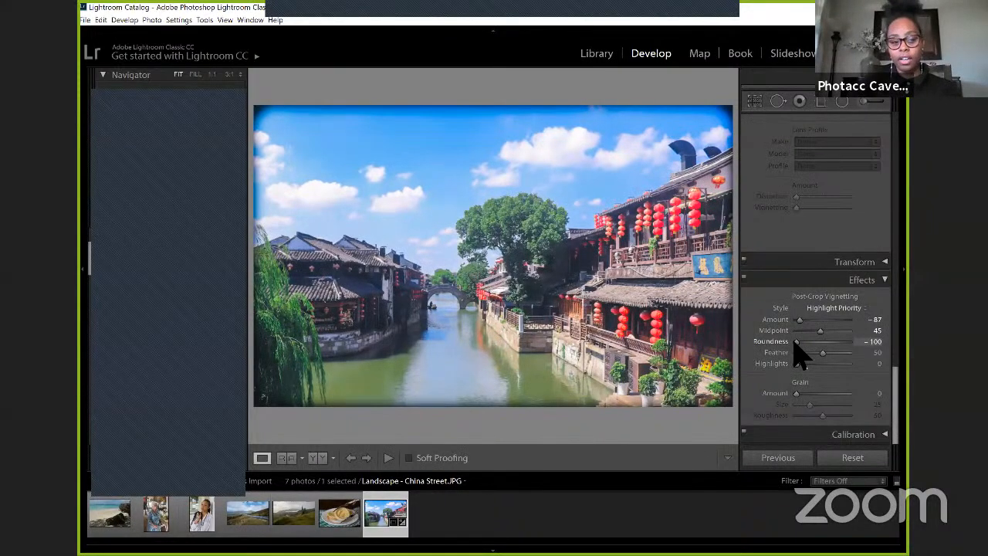
{"action": "left_click_drag", "start_coordinate": [797, 342], "coordinate": [855, 349]}
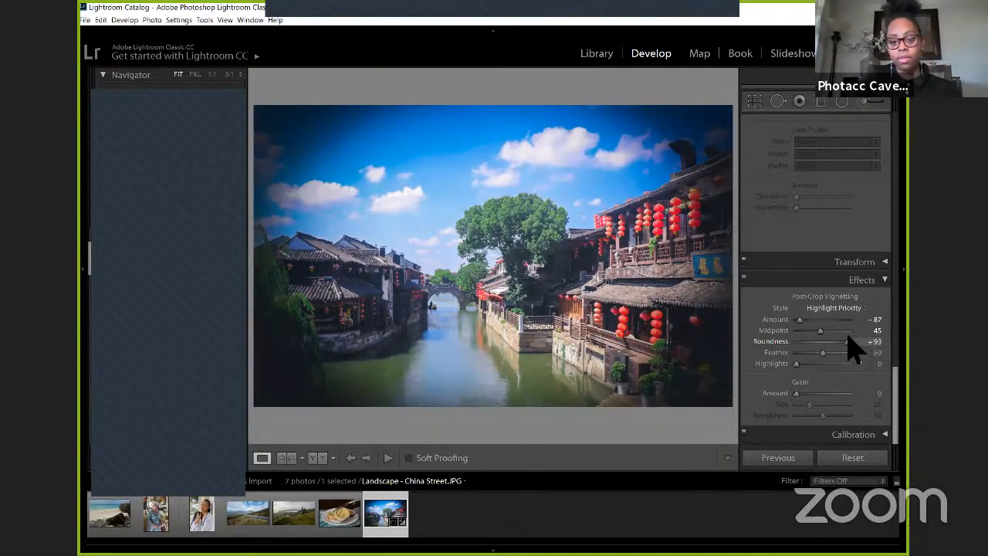
{"action": "left_click", "coordinate": [815, 341]}
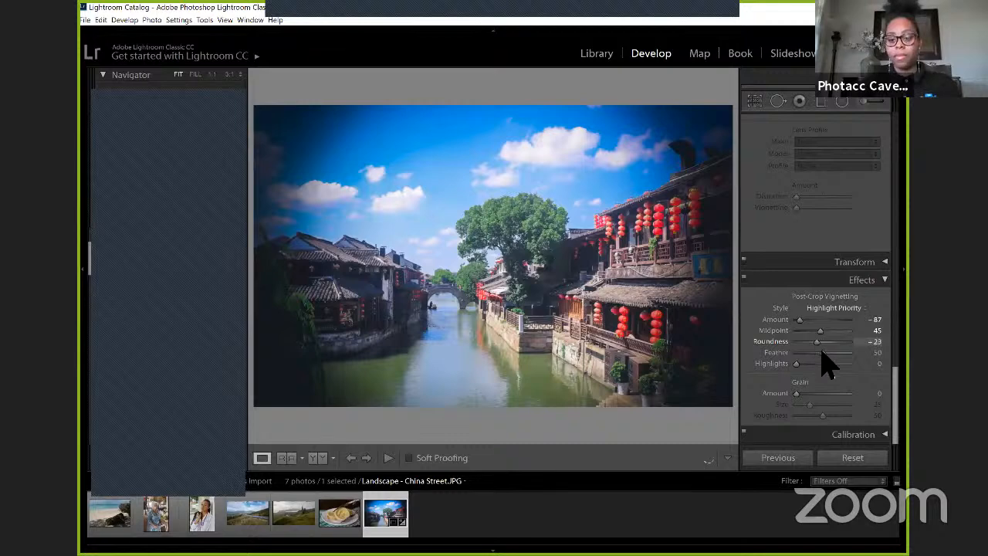
{"action": "left_click", "coordinate": [804, 352]}
{"action": "left_click_drag", "start_coordinate": [804, 352], "coordinate": [836, 348]}
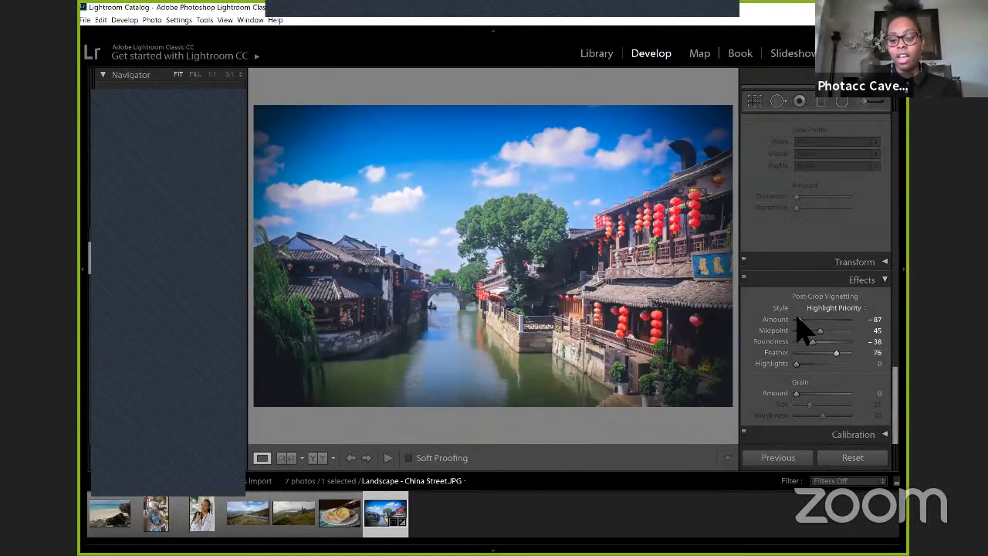
Step: Try a light vignette with the Amount at +57, and reset the vignette Amount to 0
{"action": "left_click_drag", "start_coordinate": [801, 317], "coordinate": [838, 322]}
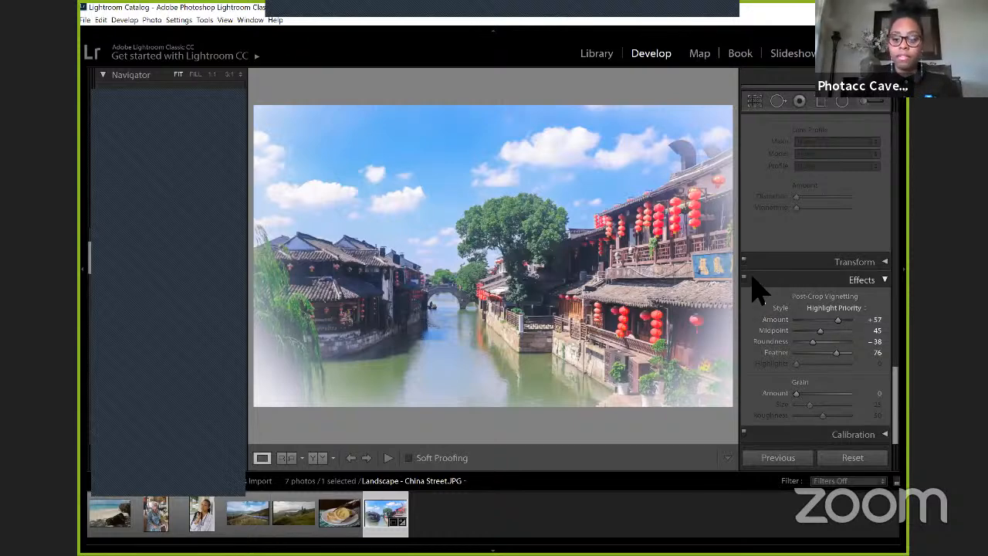
{"action": "double_click", "coordinate": [779, 320]}
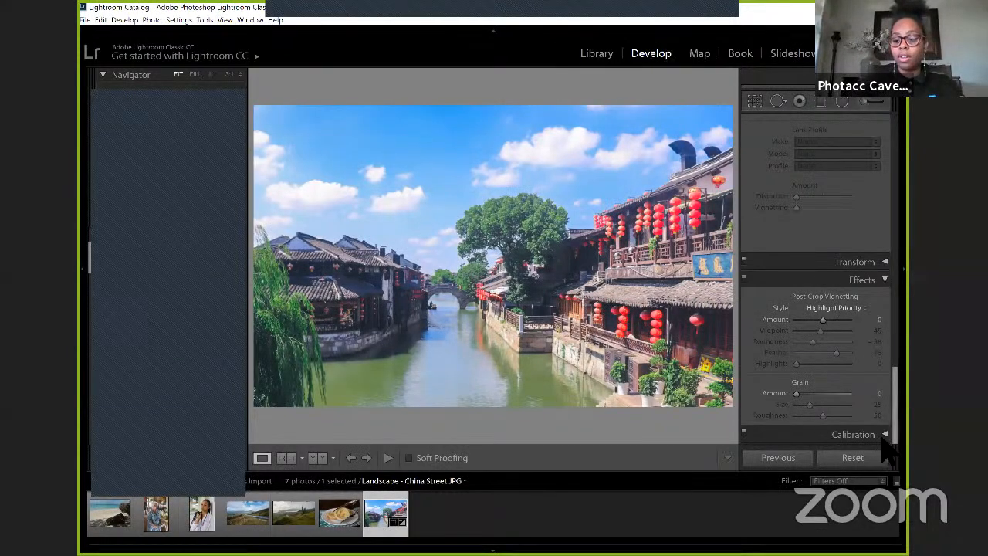
Step: Try the Calibration Shadows Tint at -85 and the Red Primary Hue at +76, and reset both to 0
{"action": "left_click", "coordinate": [853, 434]}
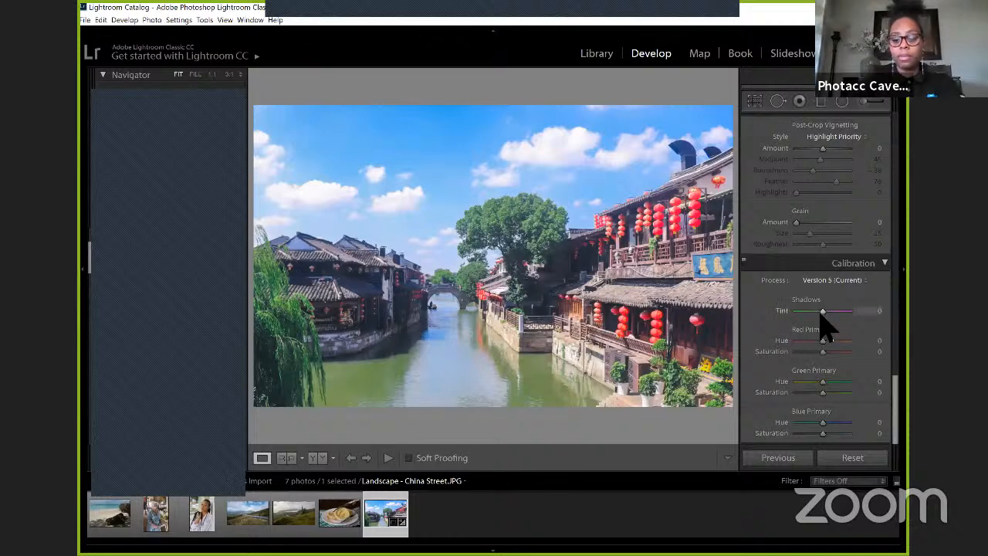
{"action": "left_click_drag", "start_coordinate": [821, 312], "coordinate": [787, 308]}
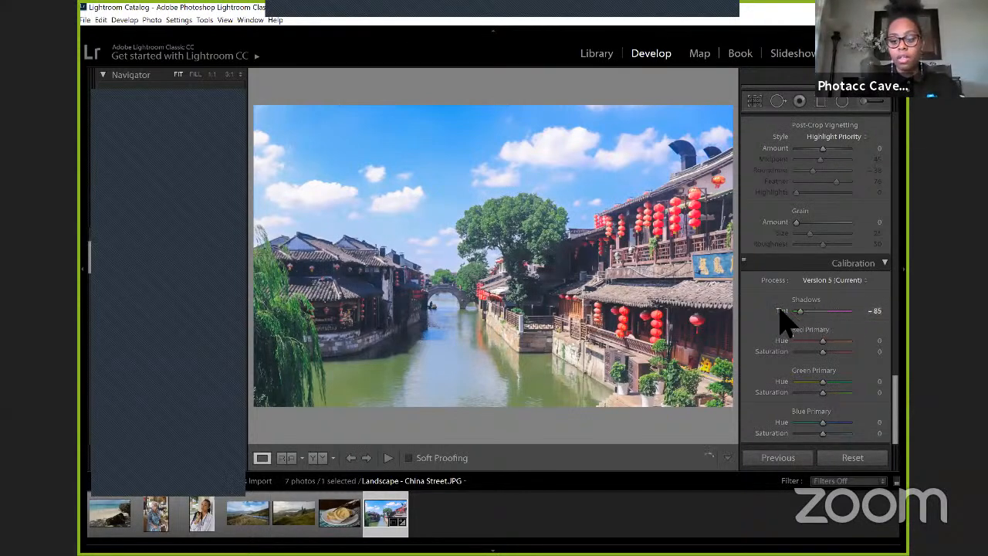
{"action": "double_click", "coordinate": [781, 311]}
{"action": "left_click", "coordinate": [811, 342]}
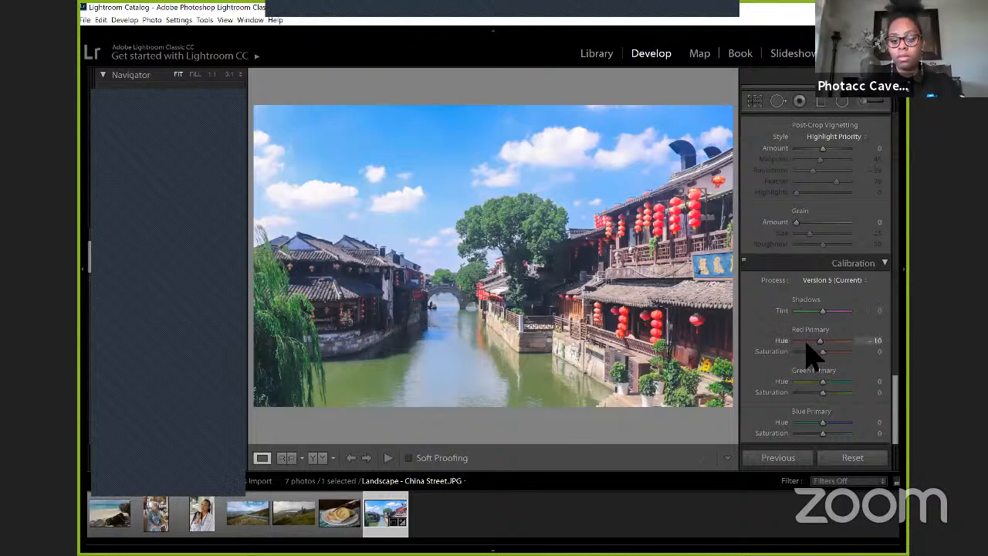
{"action": "left_click", "coordinate": [843, 342]}
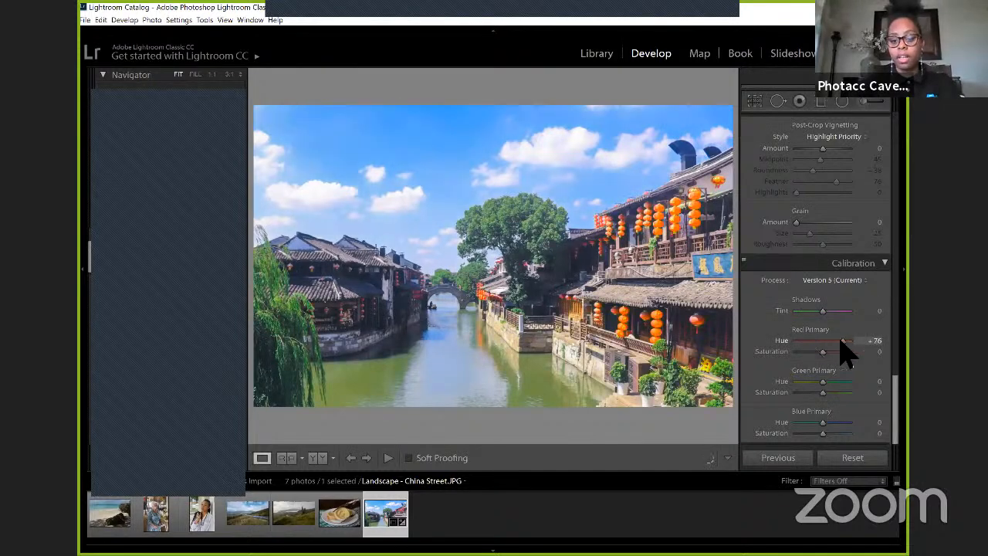
{"action": "double_click", "coordinate": [800, 342]}
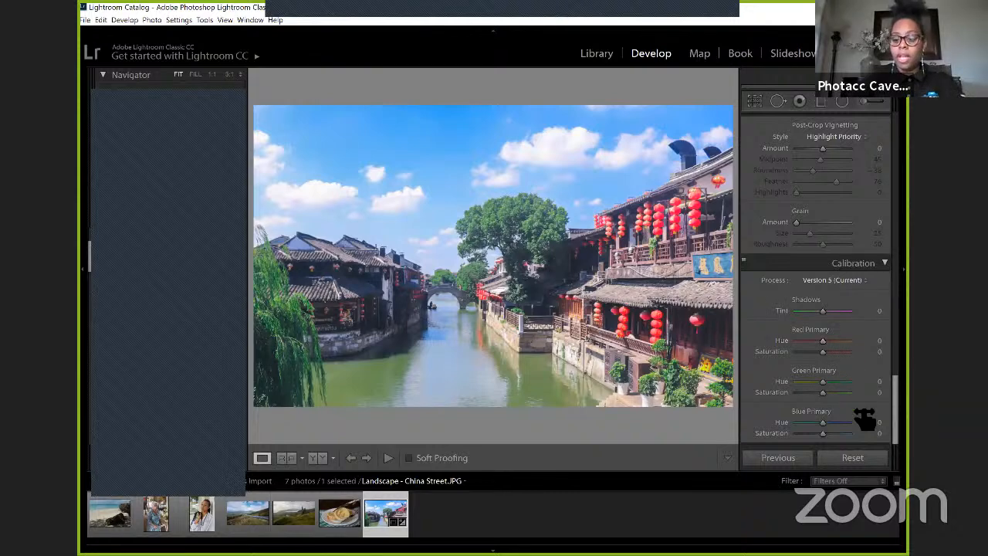
{"action": "left_click", "coordinate": [880, 263]}
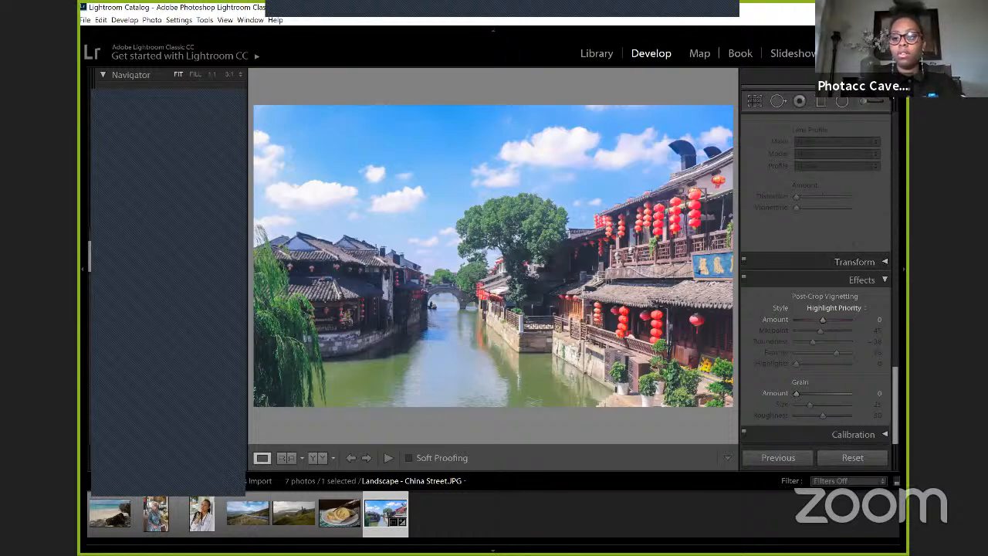
Step: Show the histogram, view the photo's crop area with the Crop & Straighten tool, and close the crop tool
{"action": "left_click", "coordinate": [884, 75]}
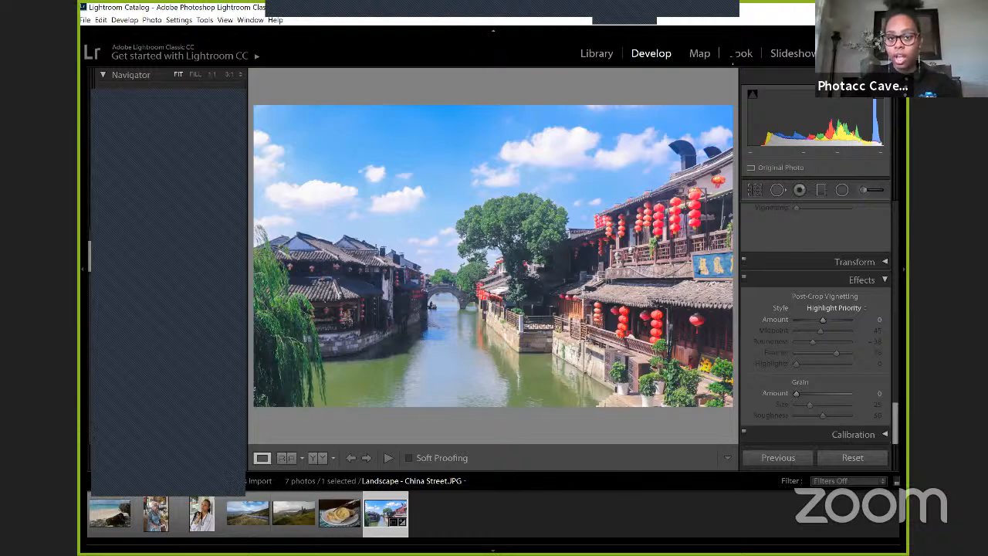
{"action": "left_click", "coordinate": [719, 38]}
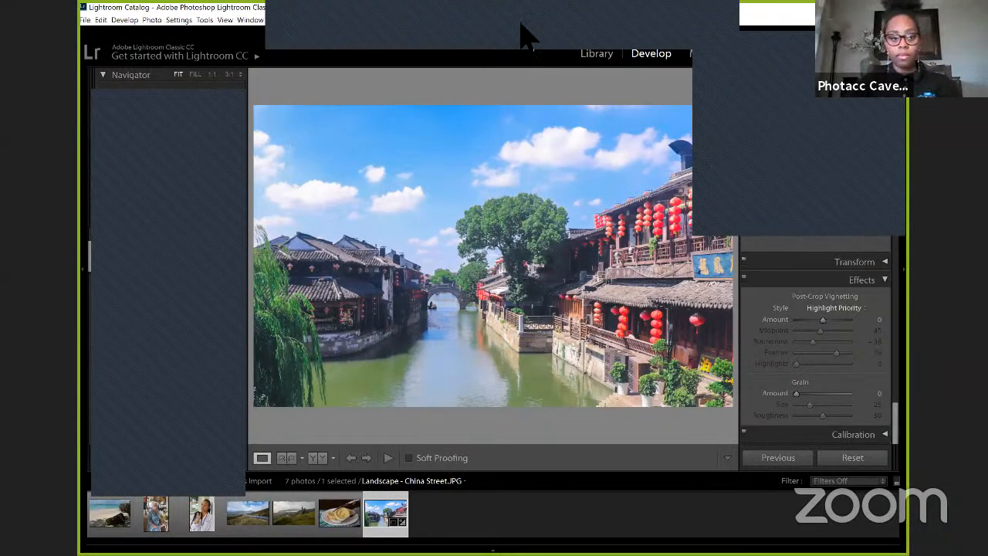
{"action": "left_click", "coordinate": [446, 25]}
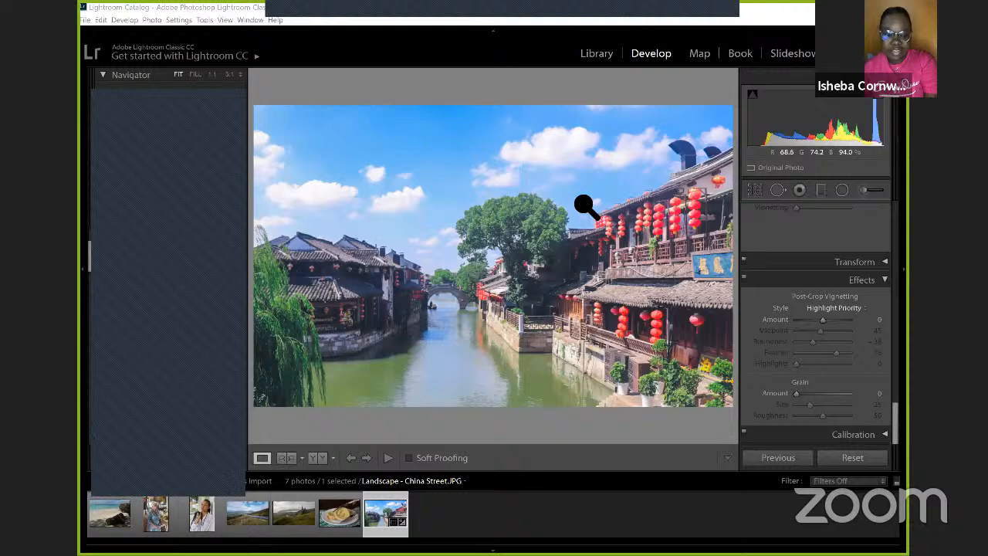
{"action": "left_click", "coordinate": [754, 191]}
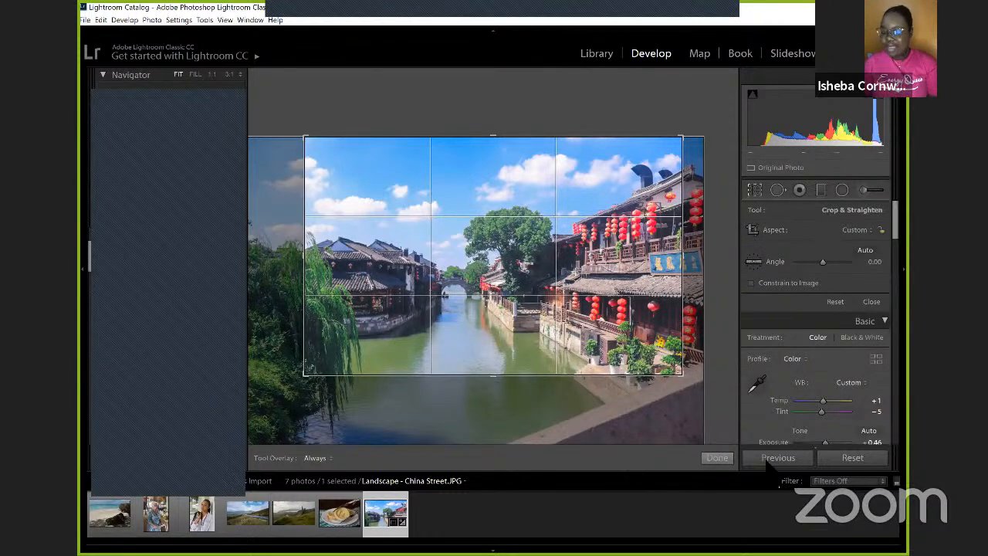
{"action": "left_click", "coordinate": [718, 458]}
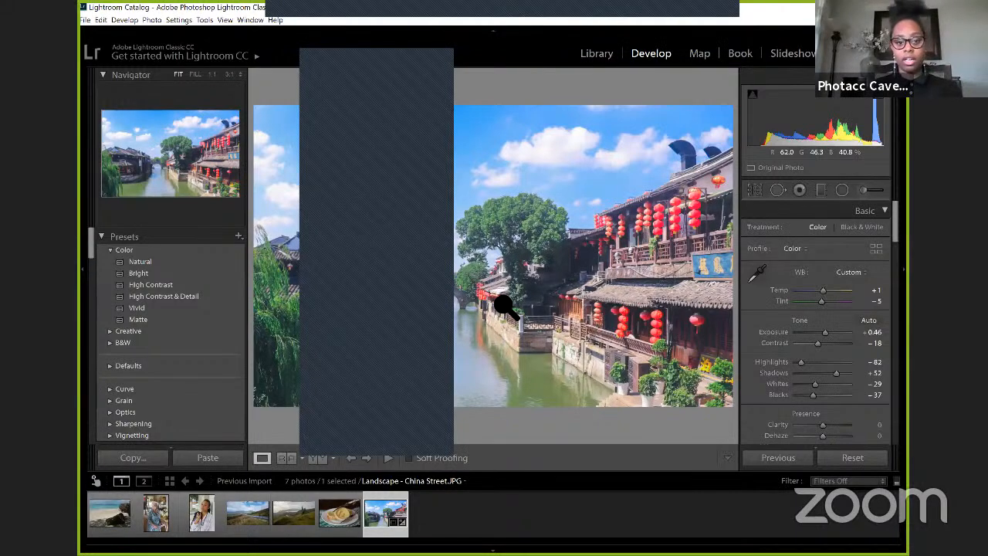
Step: Start a new develop preset from the photo's settings and name it Urban Landscape
{"action": "left_click", "coordinate": [241, 237]}
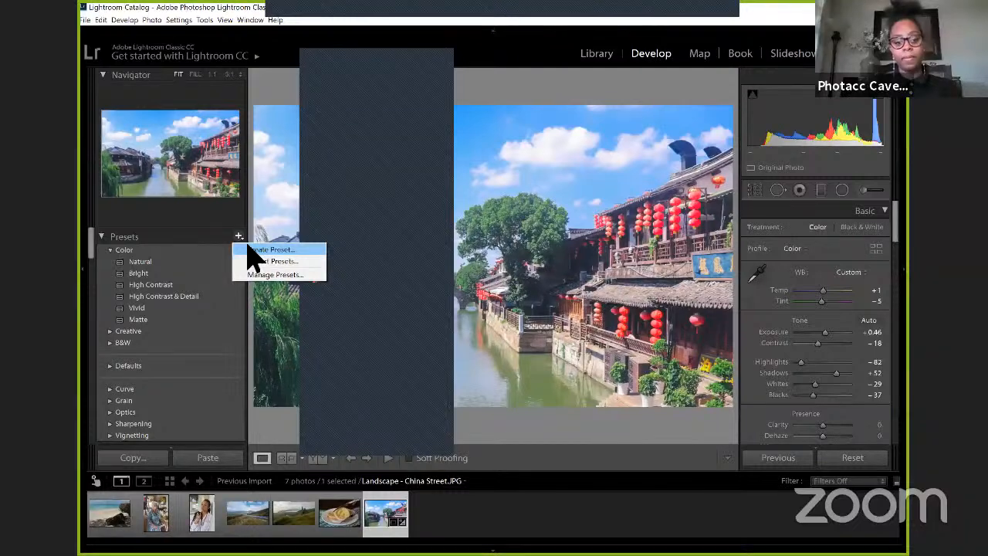
{"action": "left_click", "coordinate": [270, 249]}
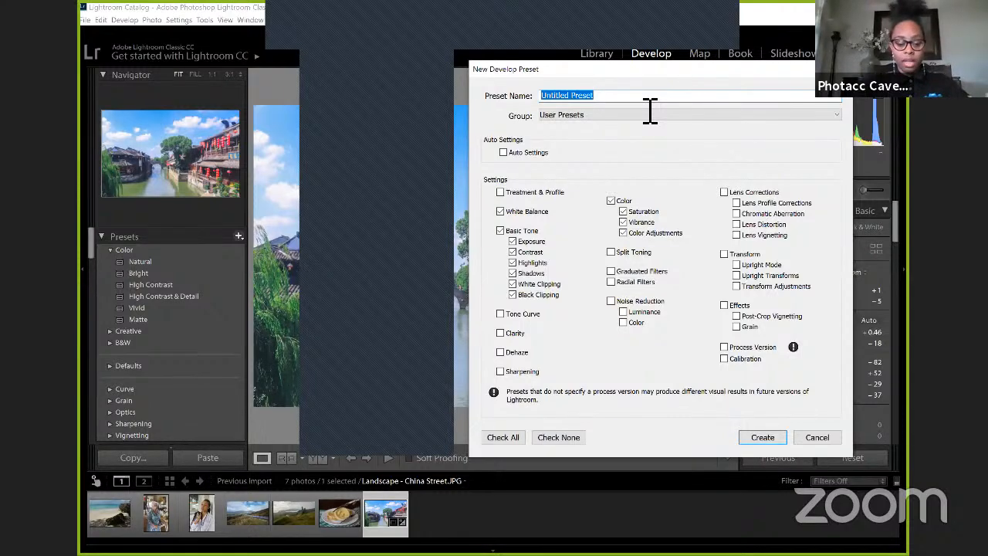
{"action": "type", "text": "Lan"}
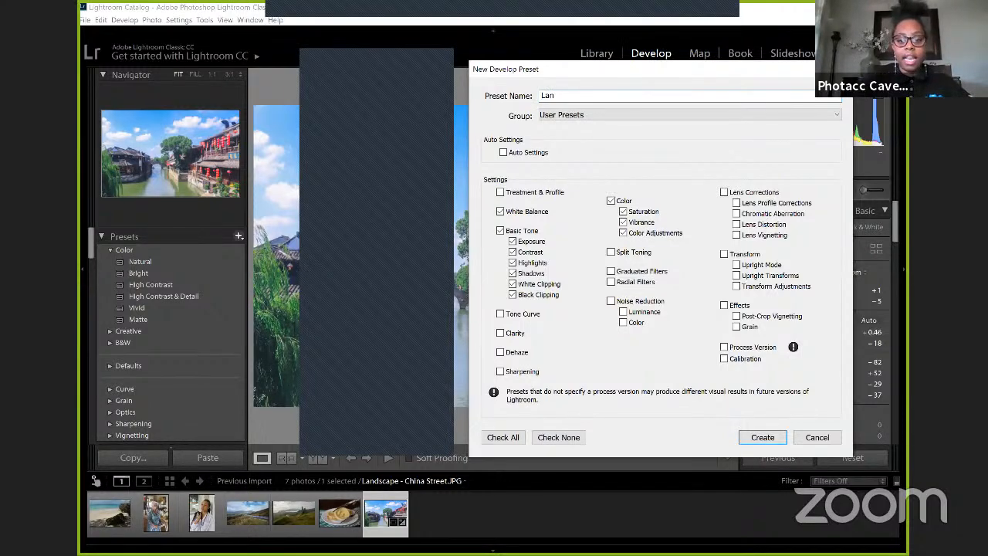
{"action": "type", "text": "dscape"}
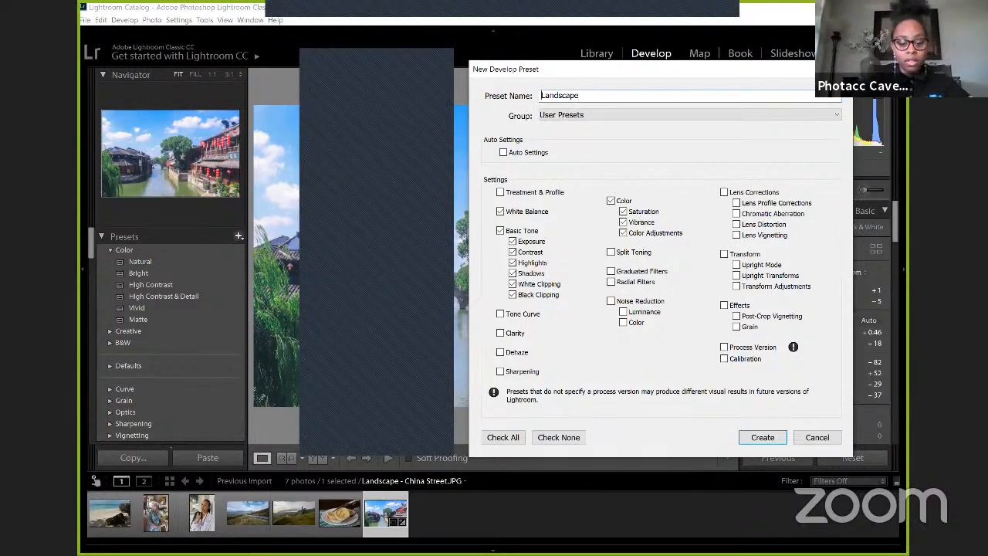
{"action": "key", "text": "ctrl+a"}
{"action": "type", "text": "rbva"}
{"action": "key", "text": "BackSpace"}
{"action": "key", "text": "BackSpace"}
{"action": "key", "text": "BackSpace"}
{"action": "key", "text": "BackSpace"}
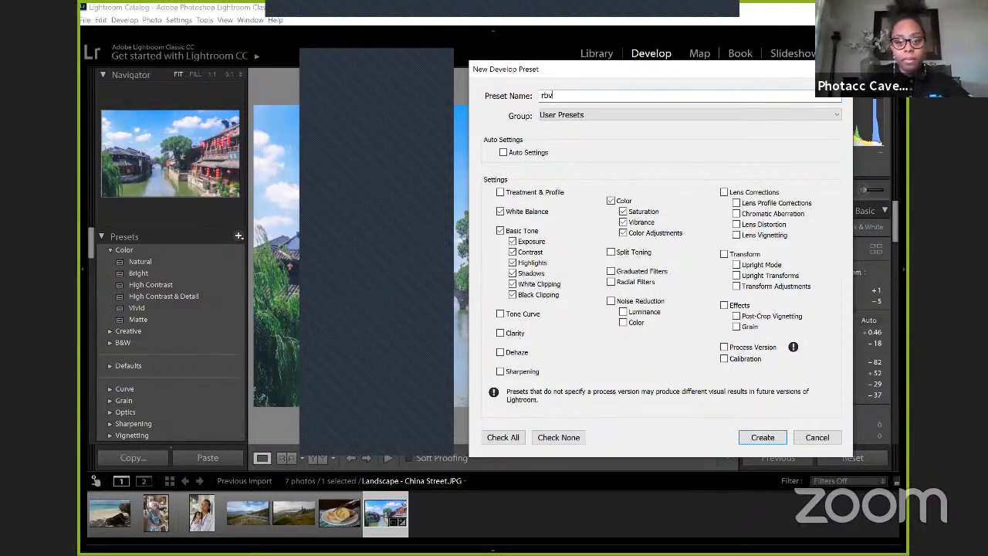
{"action": "type", "text": "U"}
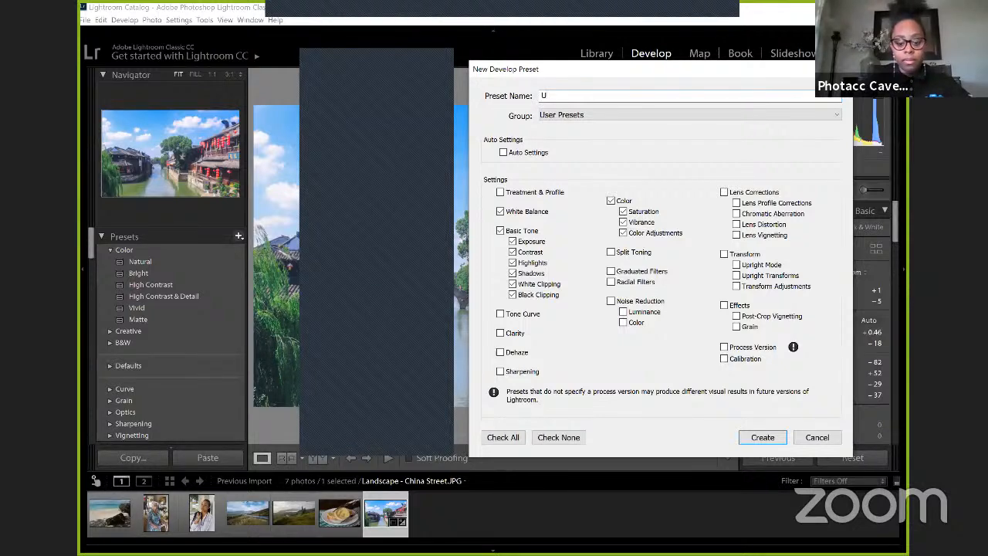
{"action": "type", "text": "rban Landscape"}
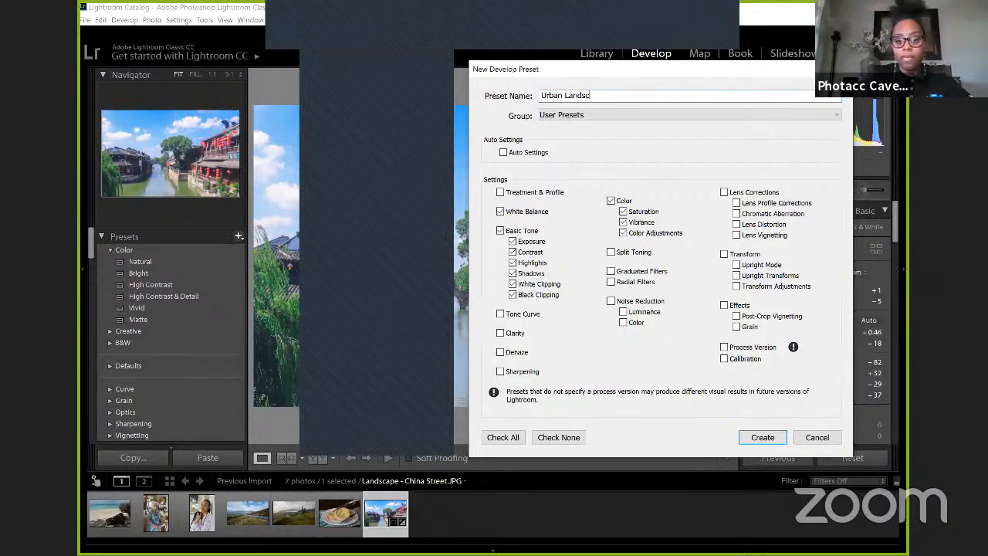
Step: Exclude Exposure and White Balance from the new preset's settings, and create the preset in User Presets
{"action": "left_click", "coordinate": [529, 243]}
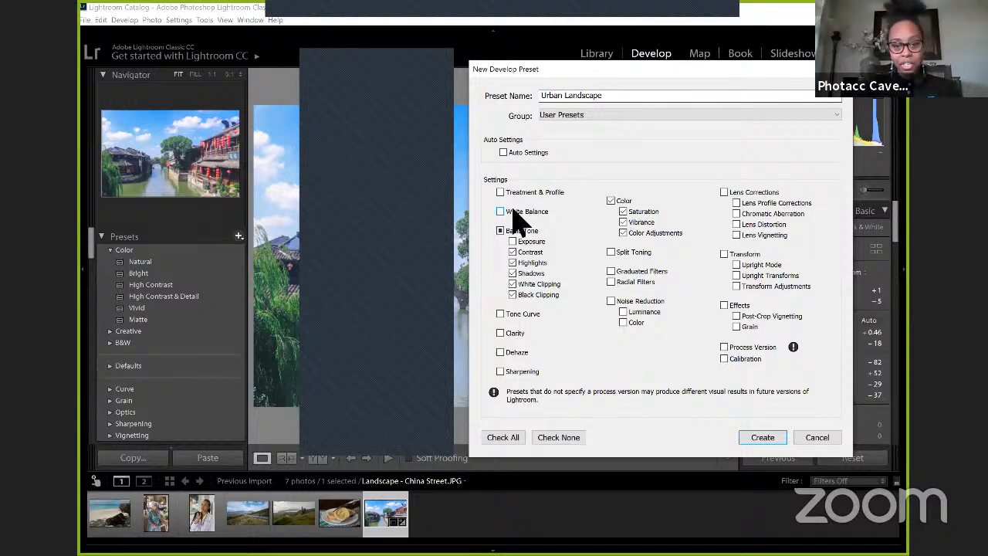
{"action": "left_click", "coordinate": [766, 441]}
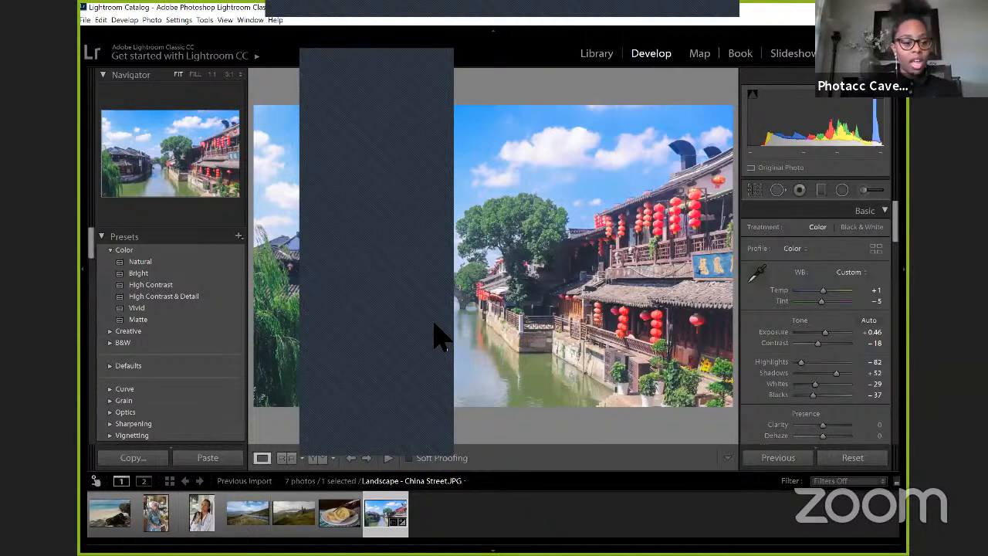
{"action": "scroll", "coordinate": [189, 340], "scroll_direction": "down", "scroll_amount": 3}
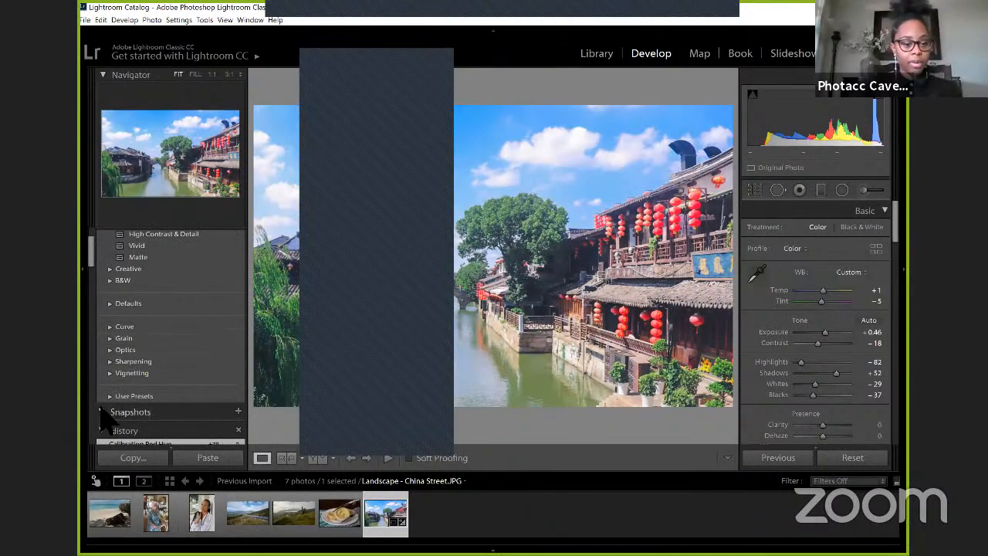
Step: Apply the Urban Landscape user preset to the Landscape - Scottland 1 photo and compare it before and after side by side
{"action": "scroll", "coordinate": [150, 344], "scroll_direction": "down", "scroll_amount": 3}
{"action": "left_click", "coordinate": [150, 340]}
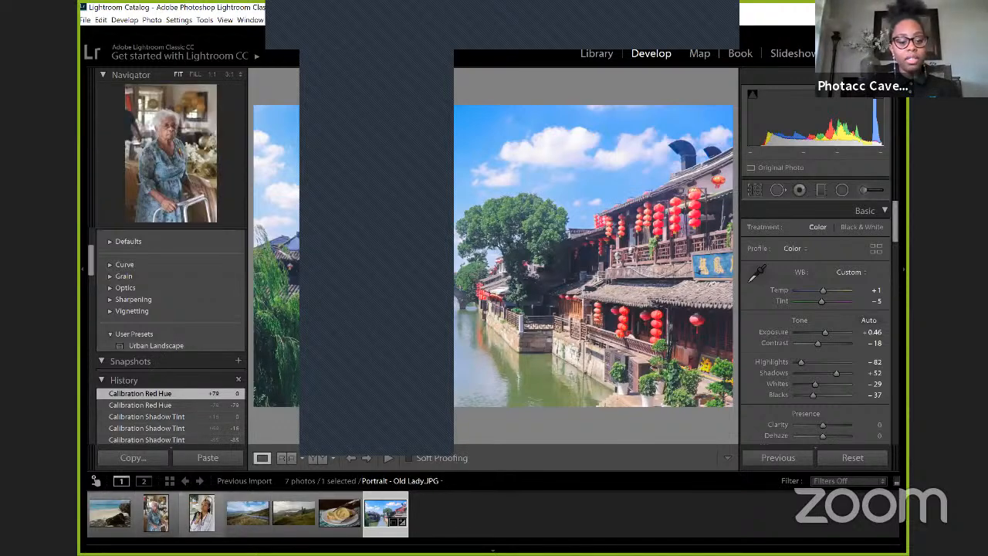
{"action": "left_click", "coordinate": [248, 513]}
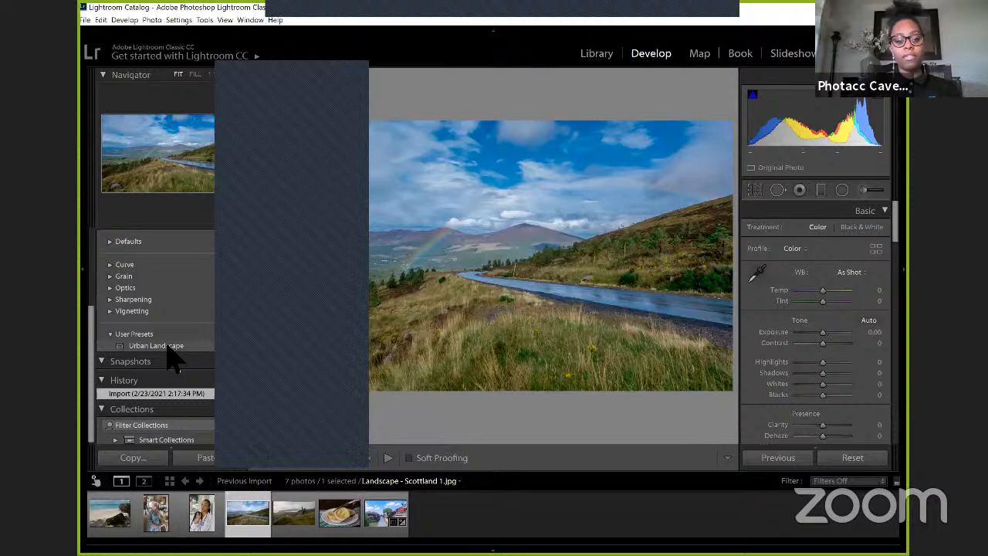
{"action": "left_click", "coordinate": [158, 345]}
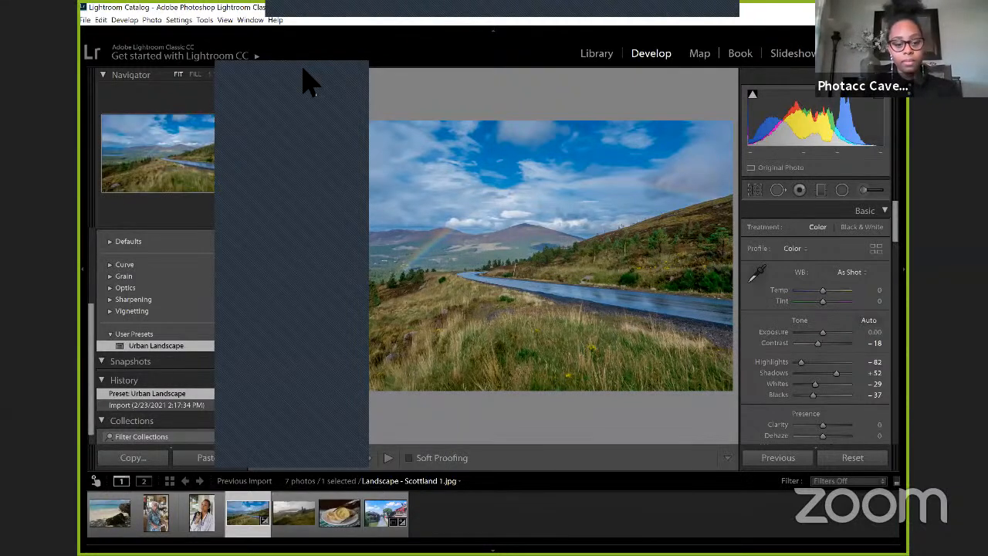
{"action": "left_click", "coordinate": [319, 457]}
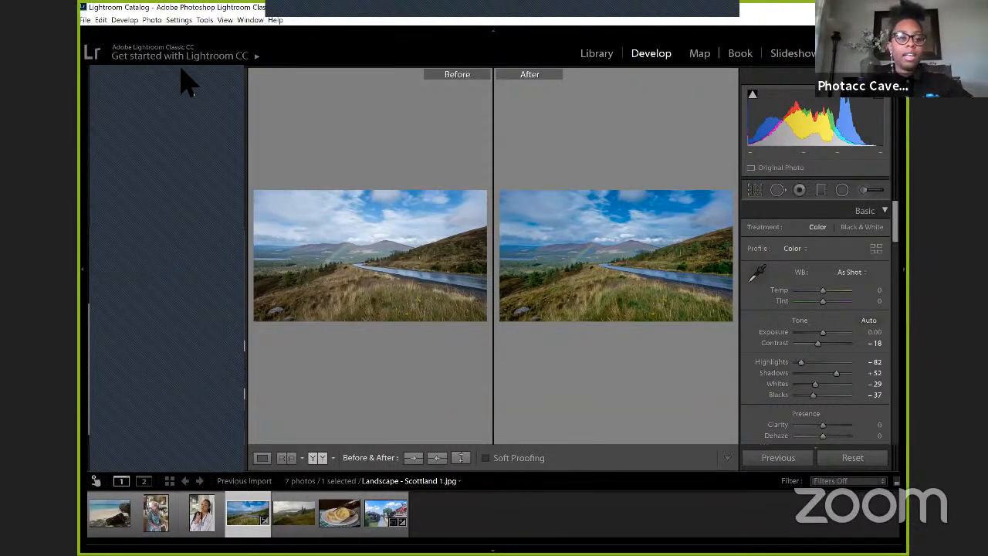
{"action": "left_click_drag", "start_coordinate": [181, 70], "coordinate": [409, 68]}
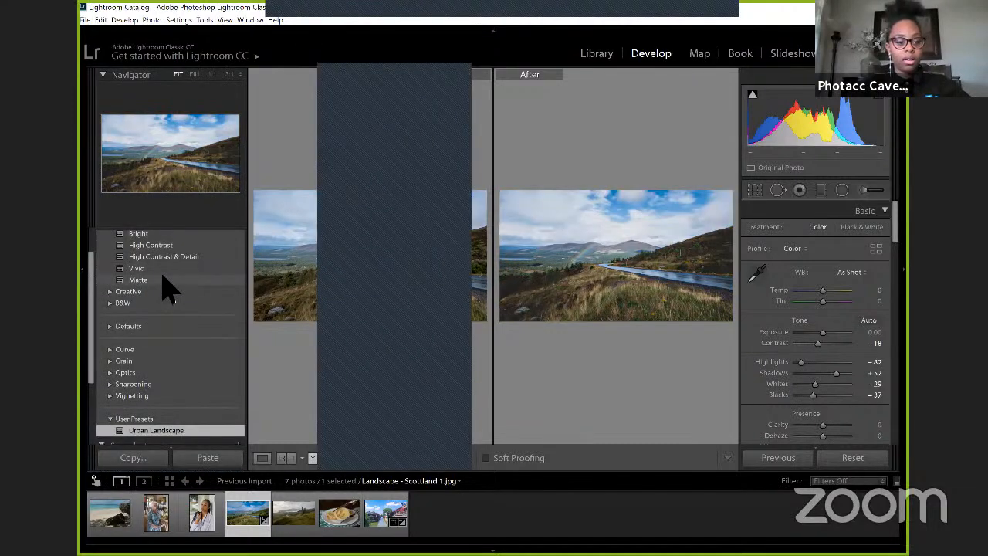
Step: Undo the Urban Landscape preset on the Scotland photo and apply the Bright color preset instead
{"action": "key", "text": "ctrl+z"}
{"action": "scroll", "coordinate": [165, 282], "scroll_direction": "up", "scroll_amount": 1}
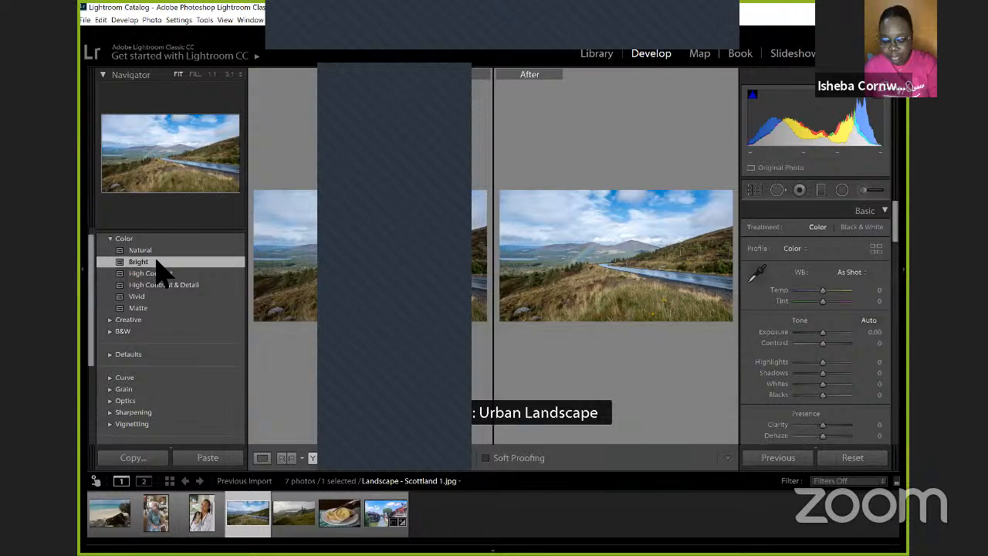
{"action": "left_click", "coordinate": [156, 262]}
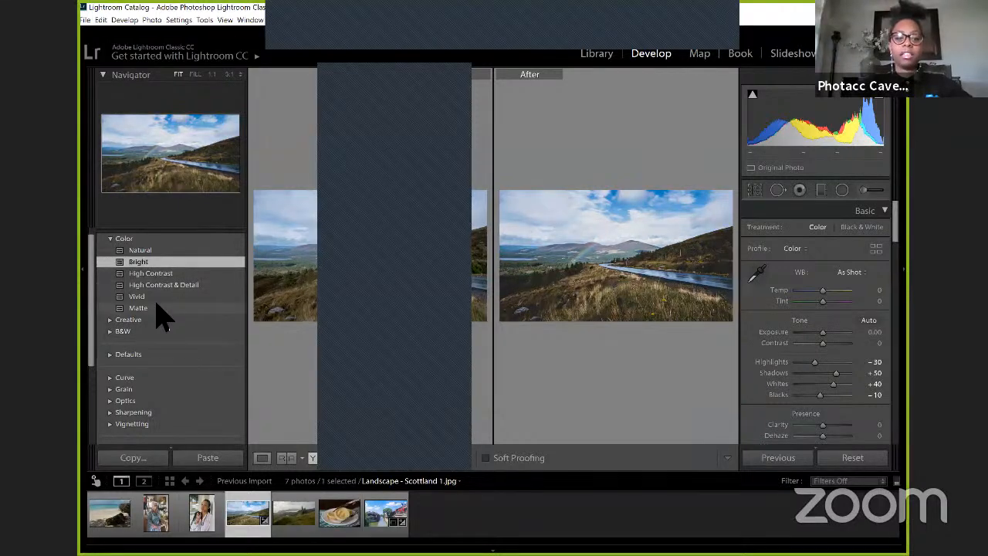
Step: Try the Matte color preset on the Scotland photo and undo it
{"action": "left_click", "coordinate": [156, 307]}
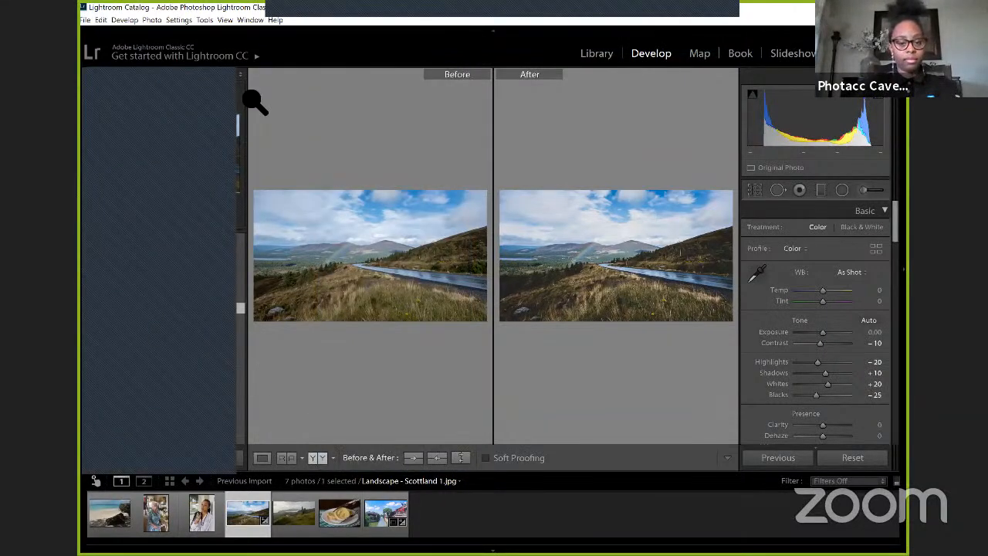
{"action": "key", "text": "ctrl+z"}
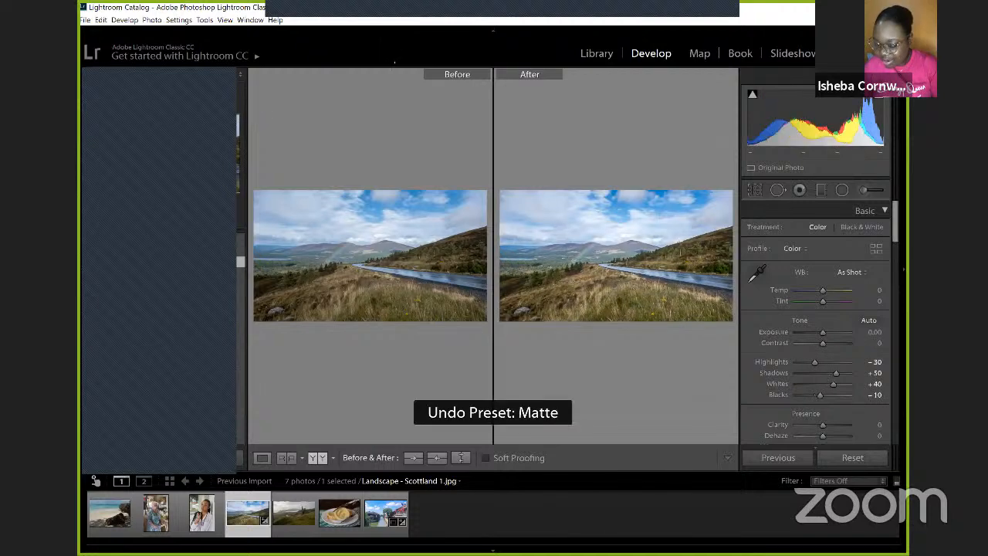
Step: Return to Loupe view and display the Landscape - China Street photo
{"action": "left_click", "coordinate": [262, 458]}
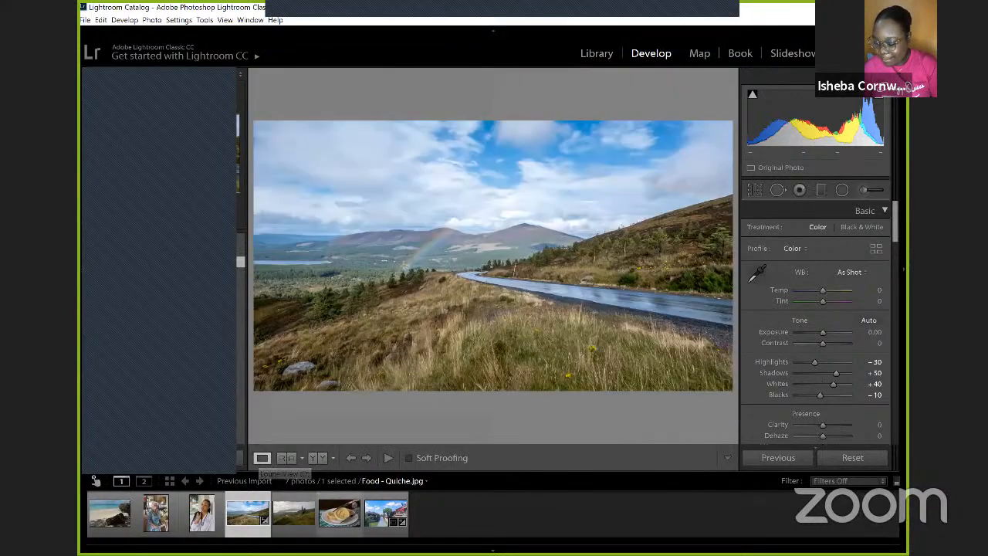
{"action": "left_click", "coordinate": [386, 513]}
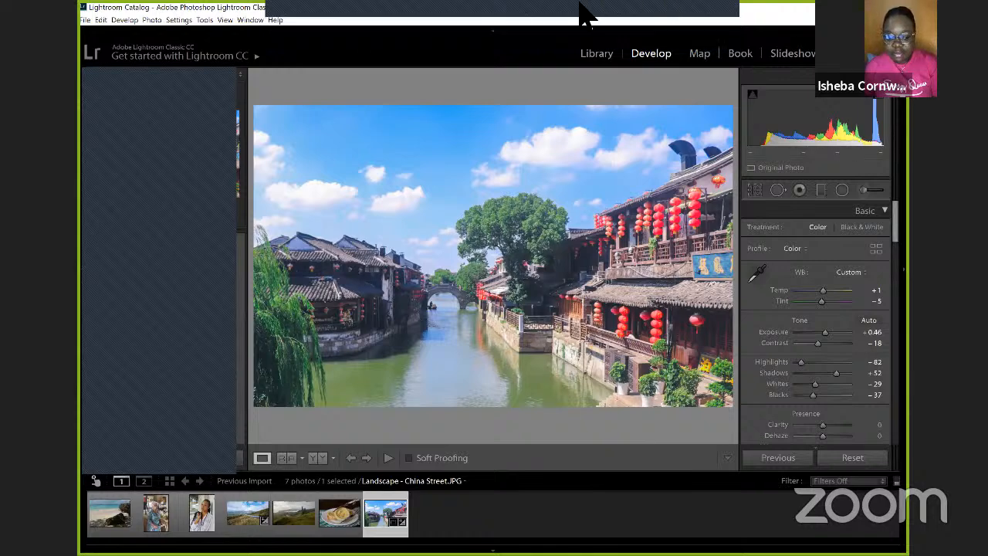
{"action": "left_click", "coordinate": [721, 30]}
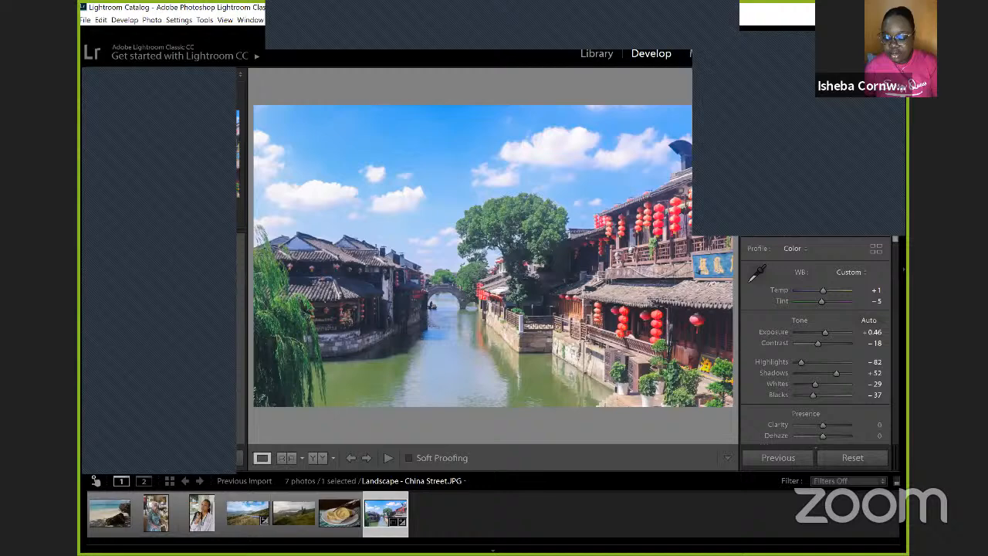
{"action": "left_click", "coordinate": [609, 3]}
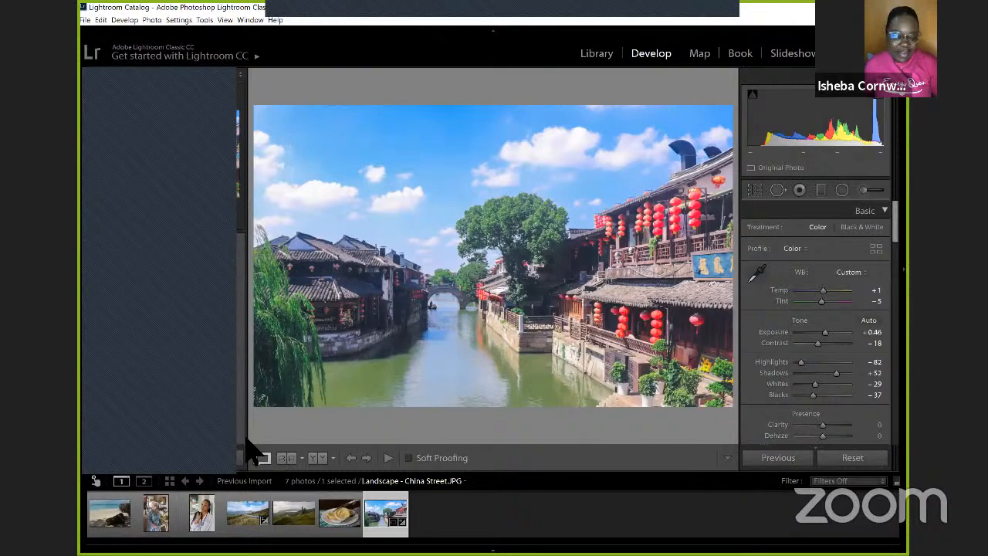
{"action": "mouse_move", "coordinate": [311, 22]}
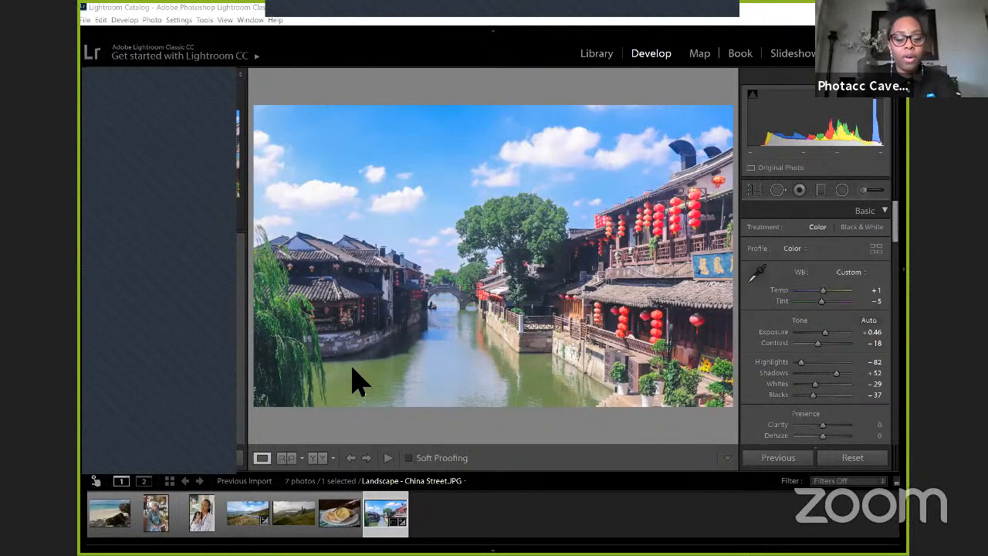
Step: Open the Food - Quiche photo and set its Exposure to +0.61 and Highlights to +34
{"action": "left_click", "coordinate": [343, 518]}
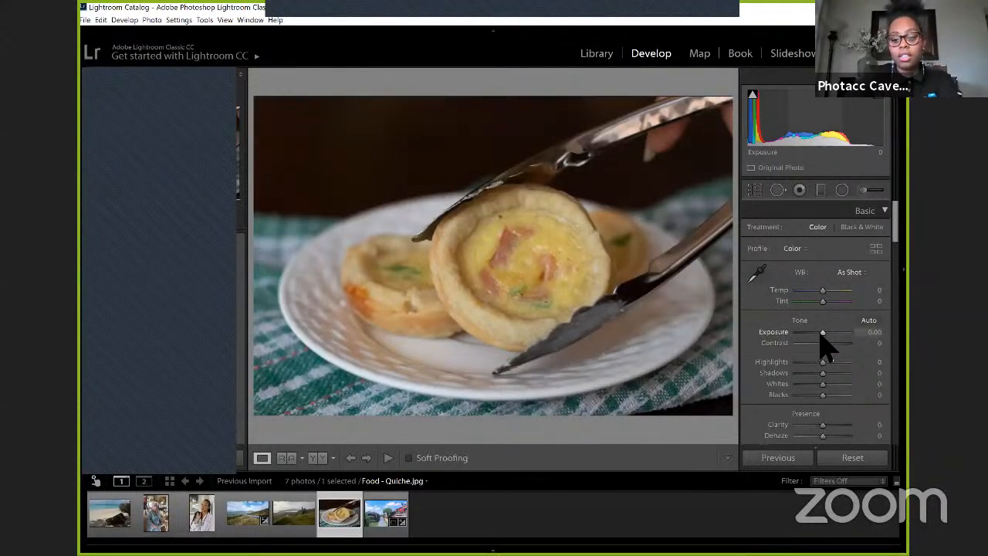
{"action": "mouse_move", "coordinate": [821, 332]}
{"action": "left_mouse_down"}
{"action": "mouse_move", "coordinate": [831, 333]}
{"action": "mouse_move", "coordinate": [810, 347]}
{"action": "left_mouse_up"}
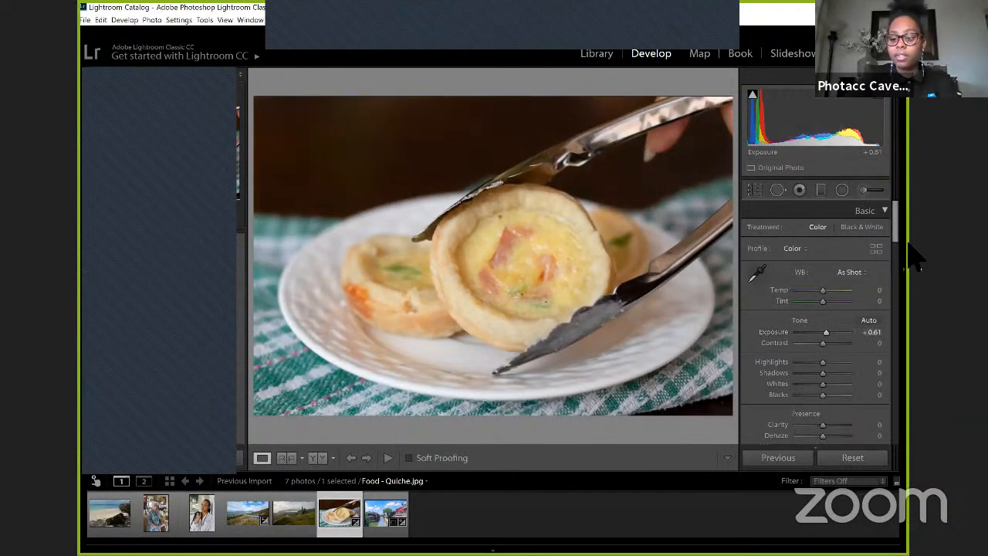
{"action": "scroll", "coordinate": [895, 243], "scroll_direction": "down", "scroll_amount": 3}
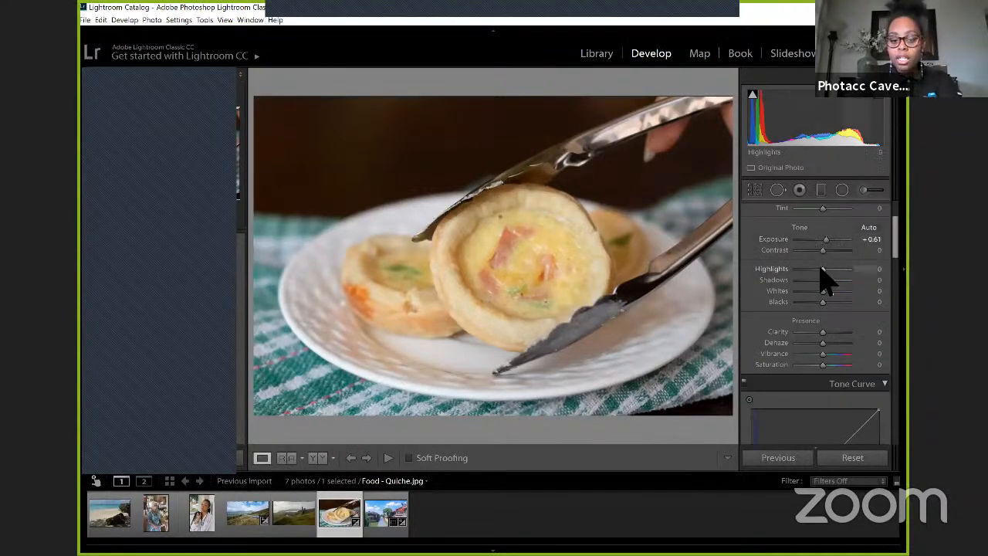
{"action": "left_click_drag", "start_coordinate": [820, 269], "coordinate": [832, 269]}
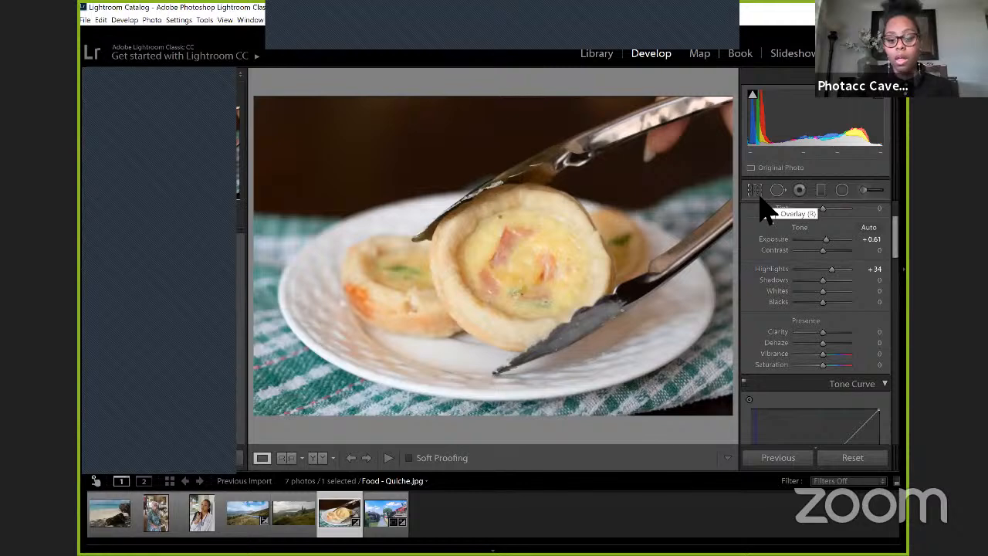
Step: Crop a strip off the quiche photo's lower edge, straighten it by 1.05 degrees, and apply the crop
{"action": "key", "text": "r"}
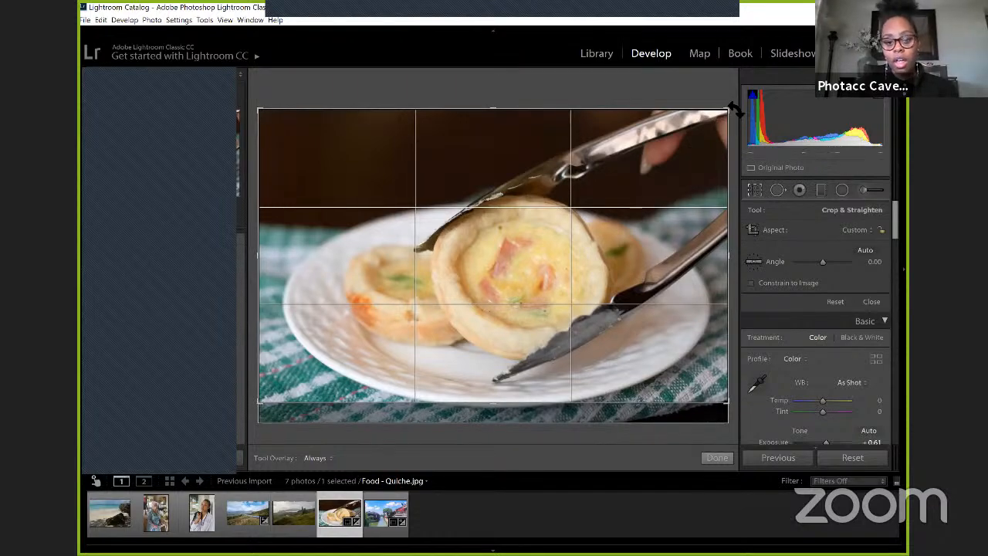
{"action": "left_click_drag", "start_coordinate": [735, 110], "coordinate": [739, 114]}
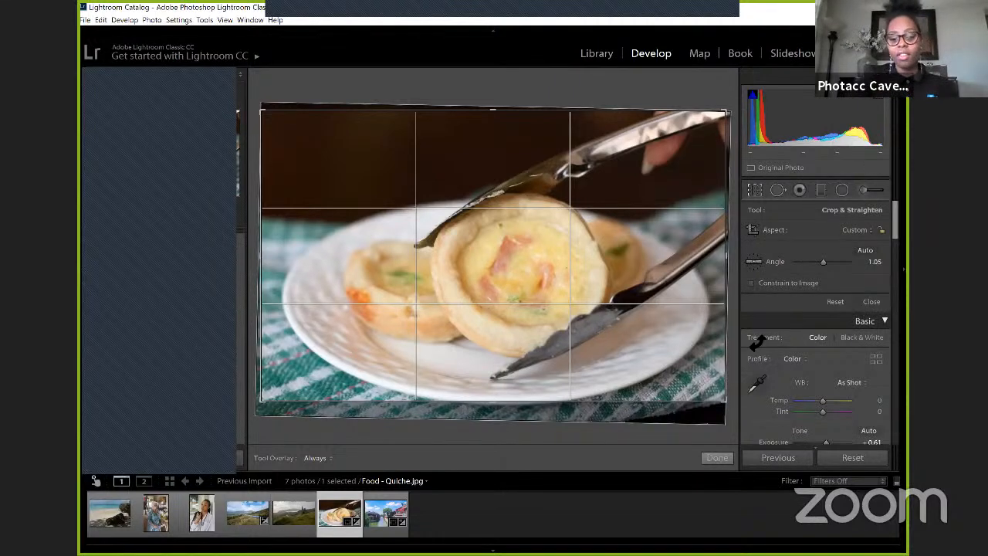
{"action": "left_click", "coordinate": [713, 458]}
Step: Lower the quiche photo's Exposure to +0.23
{"action": "scroll", "coordinate": [779, 316], "scroll_direction": "down", "scroll_amount": 3}
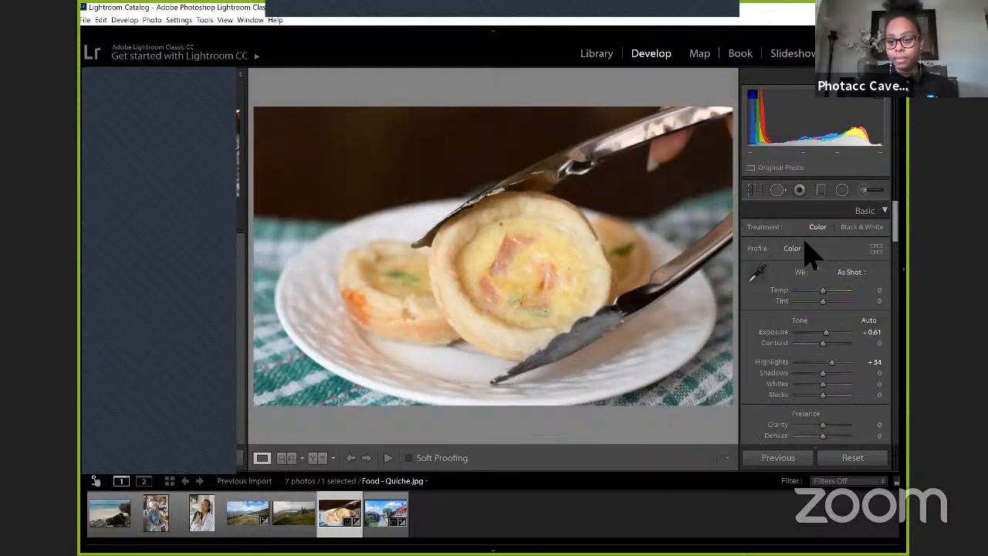
{"action": "scroll", "coordinate": [817, 309], "scroll_direction": "down", "scroll_amount": 1}
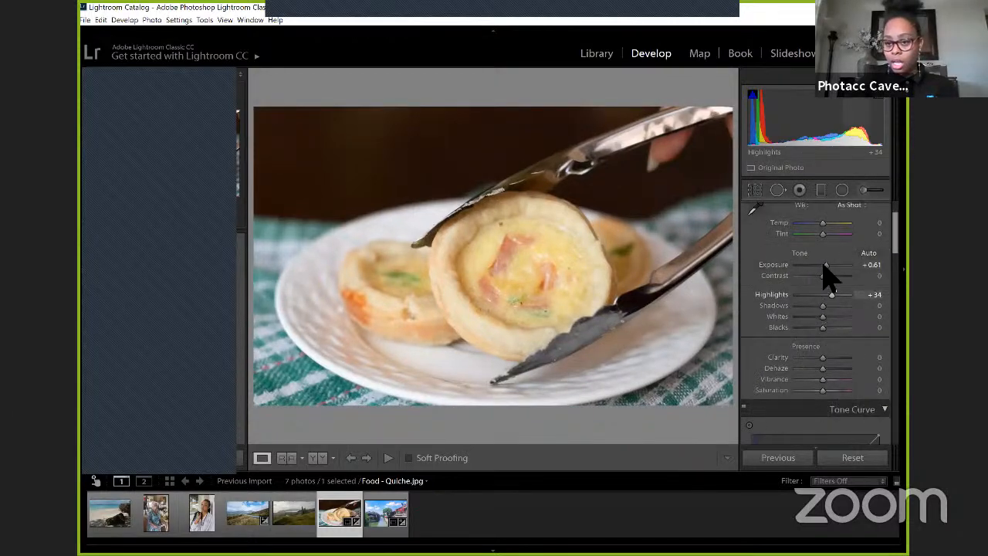
{"action": "left_click_drag", "start_coordinate": [824, 266], "coordinate": [823, 264]}
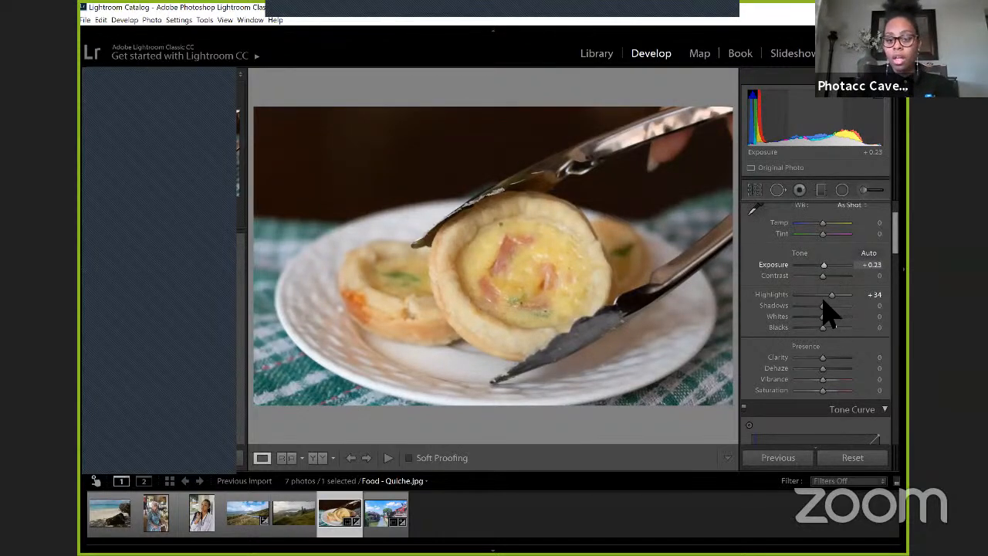
{"action": "scroll", "coordinate": [826, 312], "scroll_direction": "down", "scroll_amount": 2}
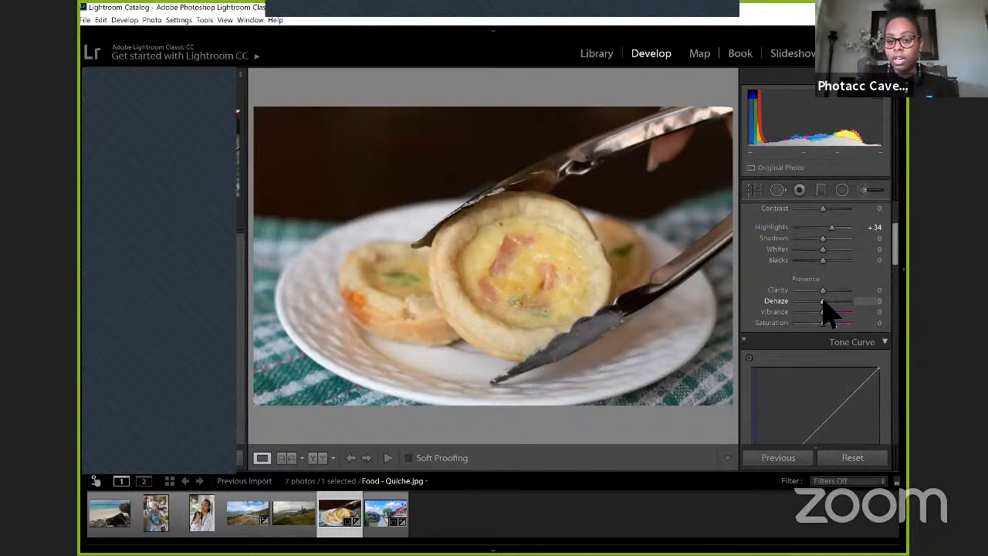
{"action": "scroll", "coordinate": [827, 309], "scroll_direction": "up", "scroll_amount": 4}
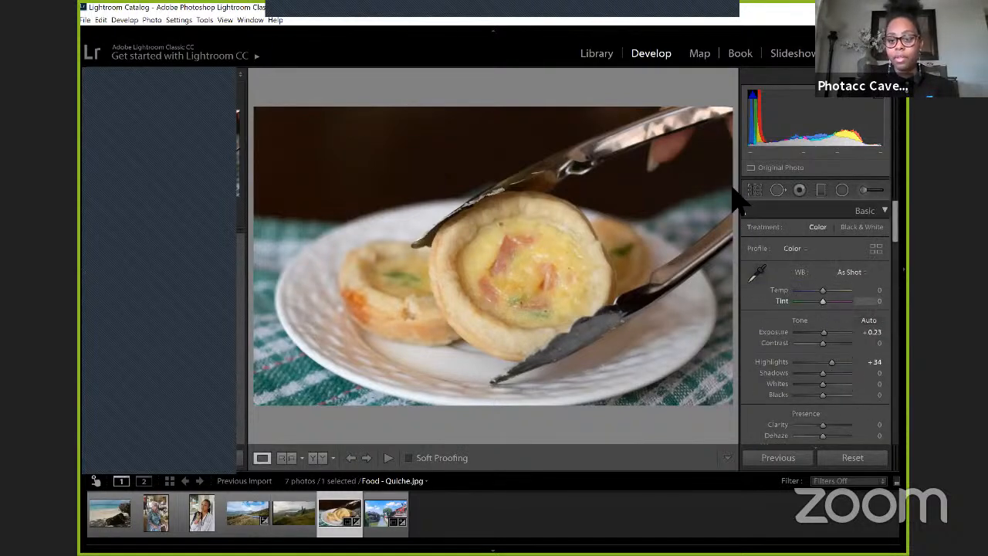
Step: Heal the dark spot near the upper edge of the front quiche's filling with a size 75 brush, sampling from the filling beside it
{"action": "left_click", "coordinate": [778, 190]}
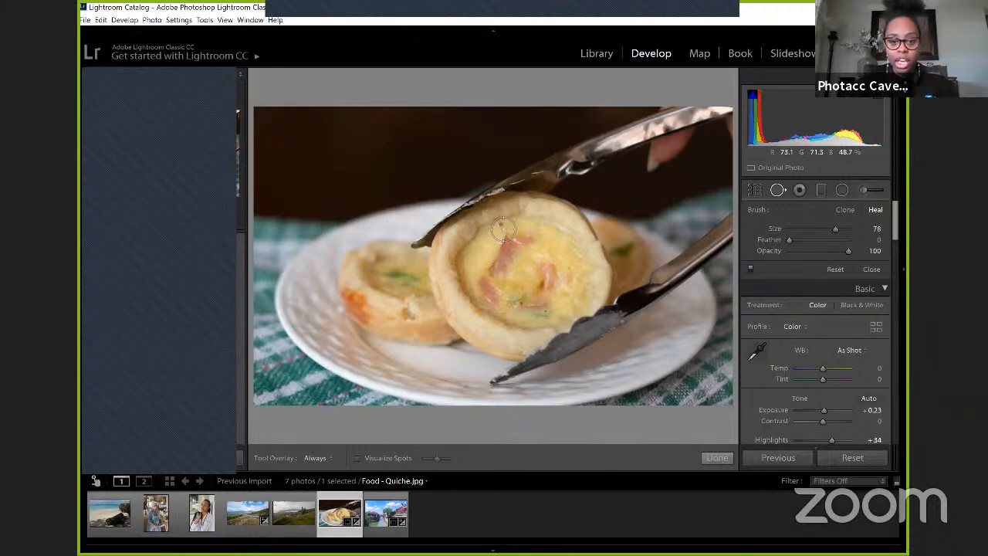
{"action": "scroll", "coordinate": [503, 229], "scroll_direction": "down", "scroll_amount": 1}
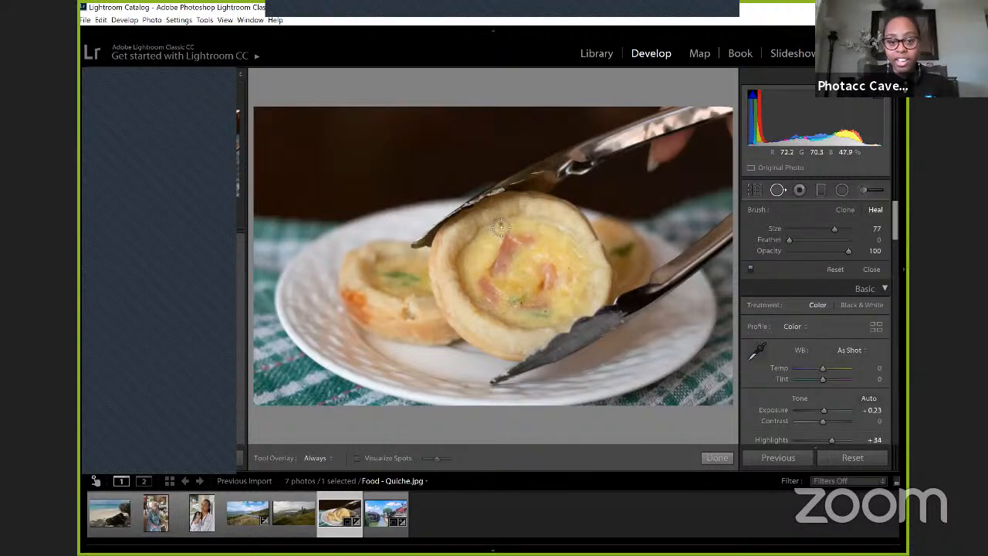
{"action": "scroll", "coordinate": [500, 226], "scroll_direction": "down", "scroll_amount": 1}
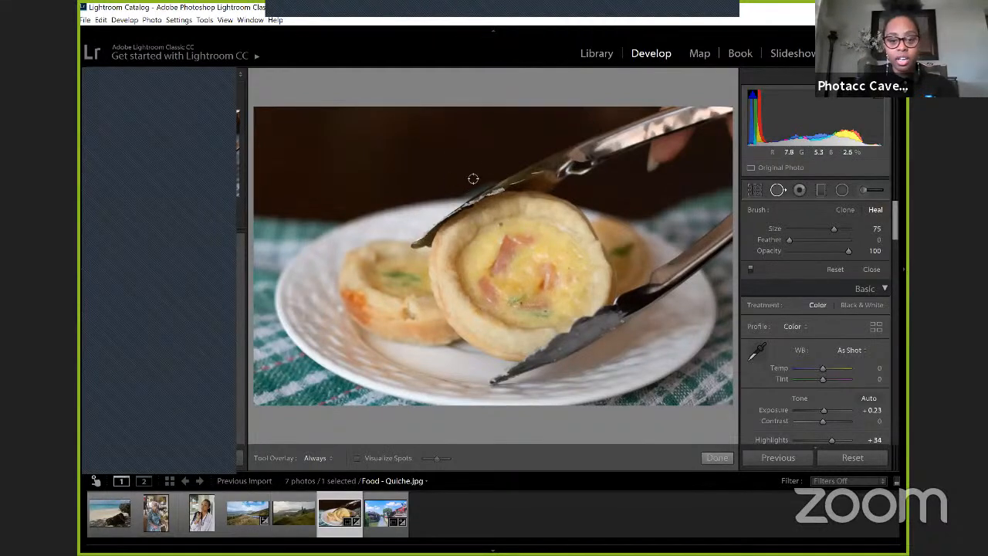
{"action": "left_click", "coordinate": [500, 223]}
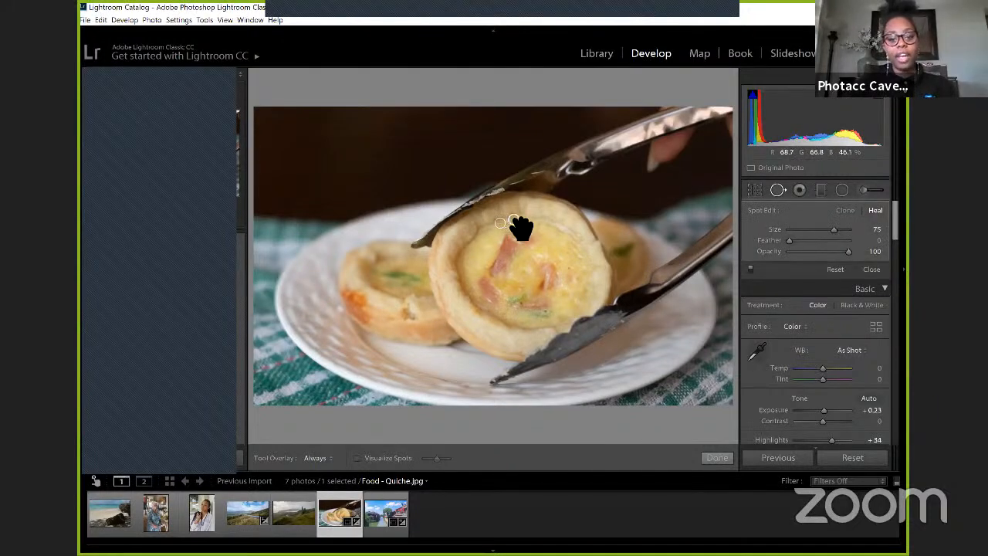
{"action": "mouse_move", "coordinate": [521, 229]}
{"action": "left_mouse_down"}
{"action": "mouse_move", "coordinate": [515, 302]}
{"action": "mouse_move", "coordinate": [525, 307]}
{"action": "mouse_move", "coordinate": [510, 262]}
{"action": "mouse_move", "coordinate": [532, 238]}
{"action": "left_mouse_up"}
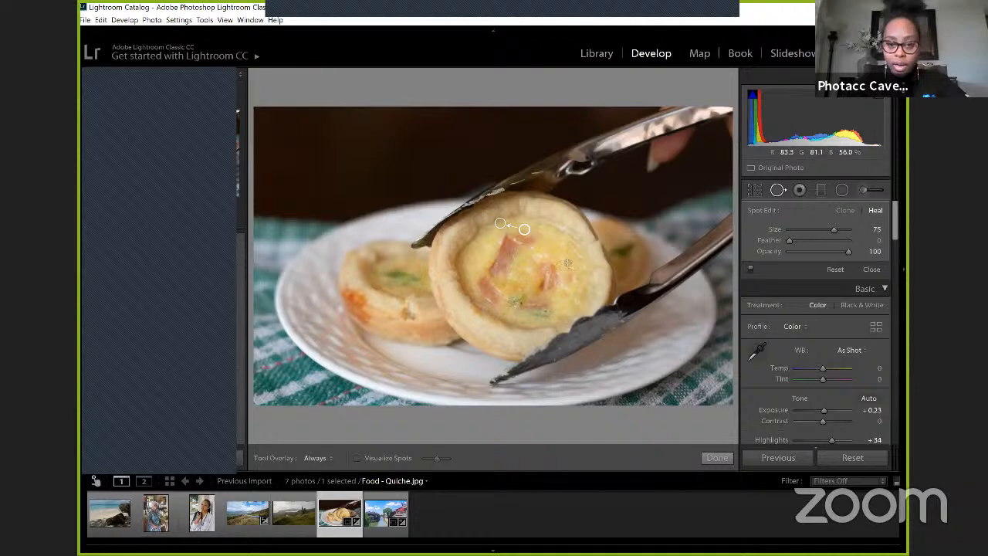
Step: Heal a second small spot near the right edge of the front quiche's filling with a smaller brush
{"action": "scroll", "coordinate": [571, 270], "scroll_direction": "down", "scroll_amount": 4}
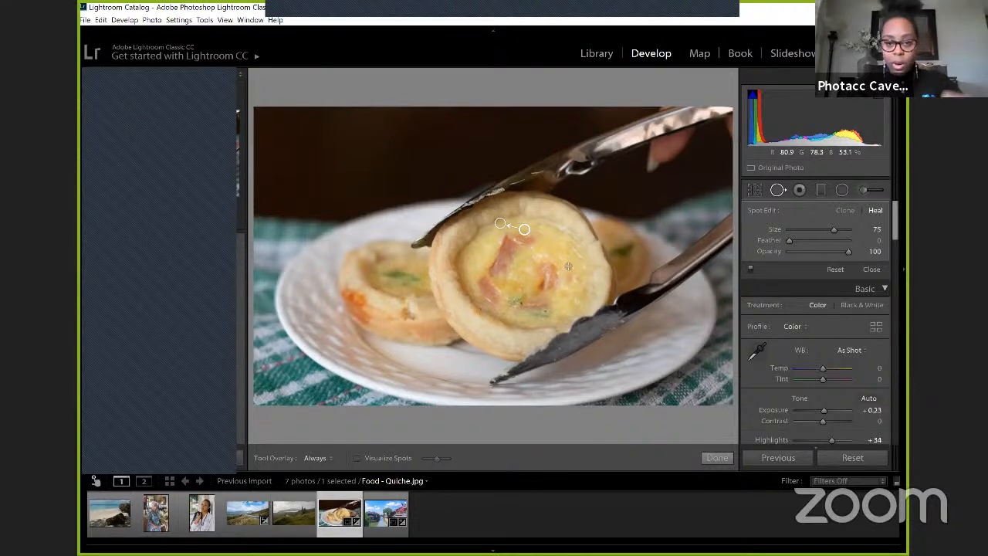
{"action": "left_click", "coordinate": [566, 265]}
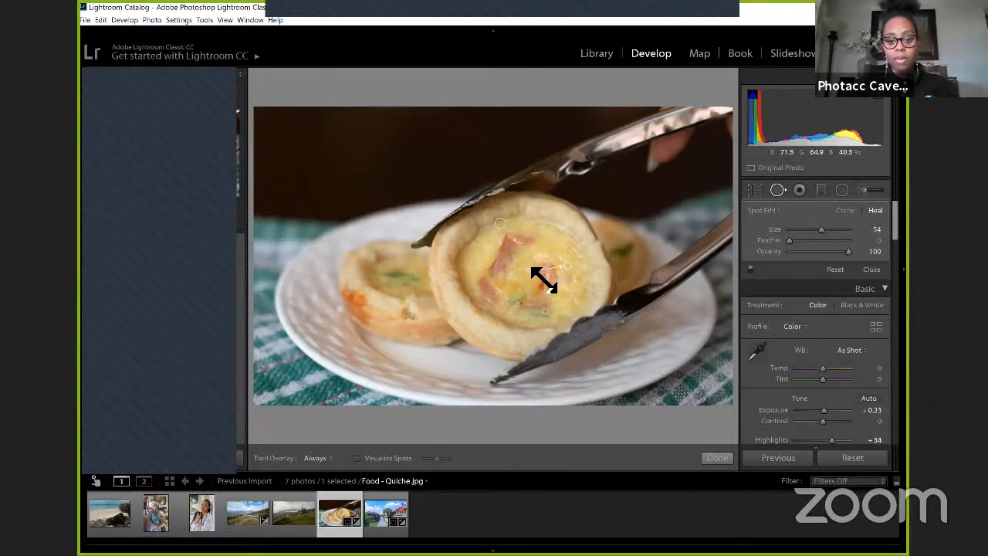
{"action": "left_click_drag", "start_coordinate": [560, 250], "coordinate": [567, 254]}
{"action": "key", "text": "ctrl+z"}
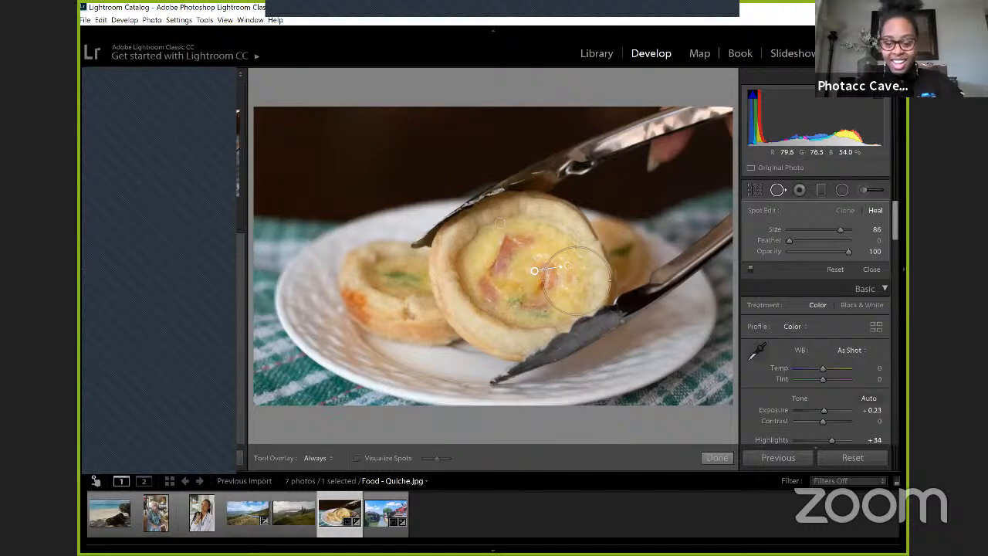
Step: Flag the quiche photo as a pick and move the second spot's healing source to the filling above it
{"action": "key", "text": "p"}
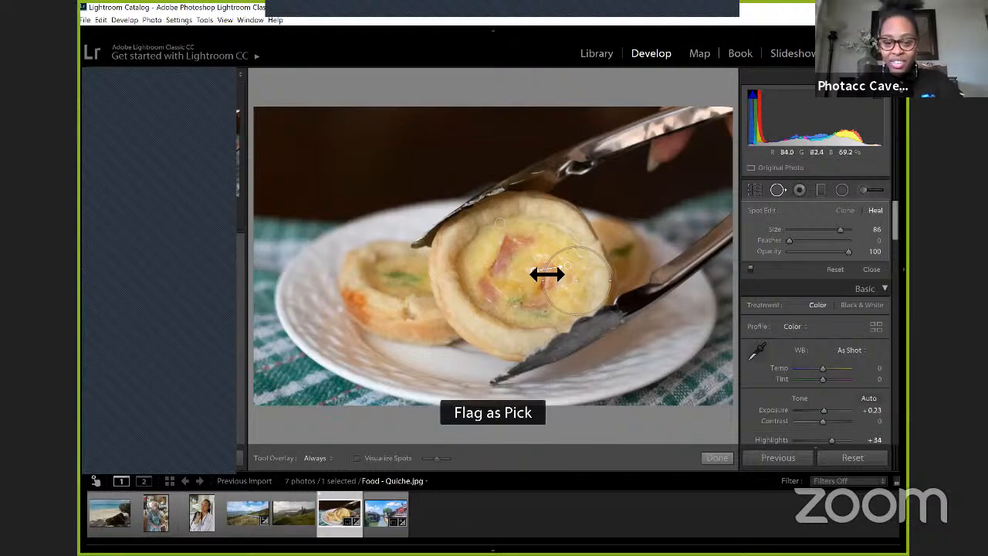
{"action": "left_click_drag", "start_coordinate": [541, 279], "coordinate": [560, 247]}
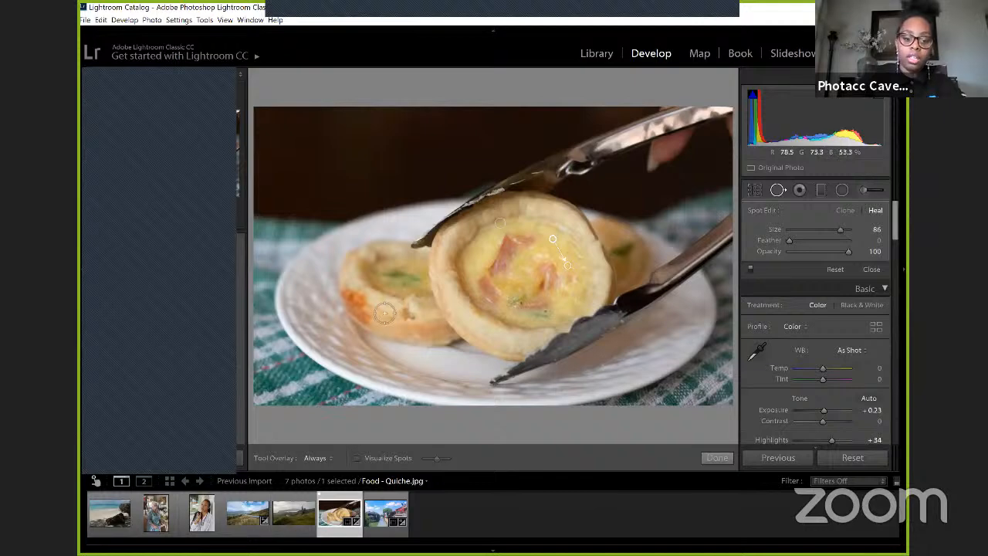
Step: Heal the browned edge of the rear quiche's crust with a size 77 brush, sampling from the paler crust beside it, and finish spot removal
{"action": "mouse_move", "coordinate": [350, 294]}
{"action": "left_mouse_down"}
{"action": "mouse_move", "coordinate": [369, 322]}
{"action": "mouse_move", "coordinate": [360, 314]}
{"action": "left_mouse_up"}
{"action": "scroll", "coordinate": [362, 301], "scroll_direction": "down", "scroll_amount": 3}
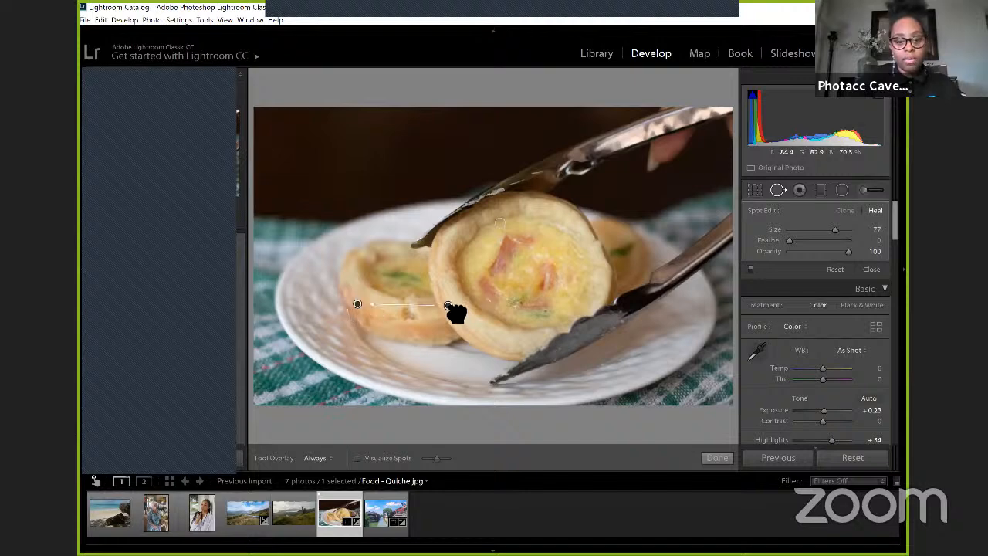
{"action": "left_click_drag", "start_coordinate": [448, 306], "coordinate": [388, 315]}
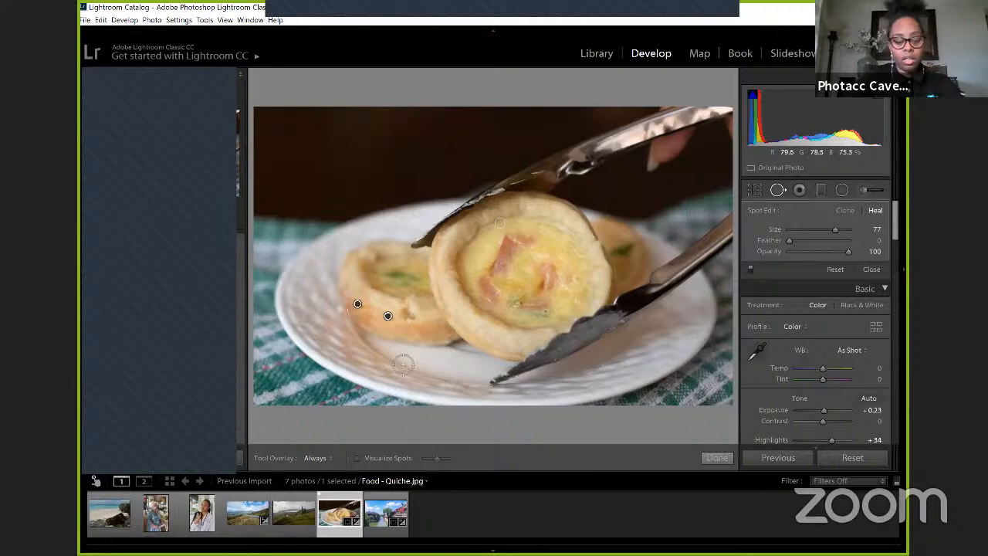
{"action": "left_click", "coordinate": [715, 458]}
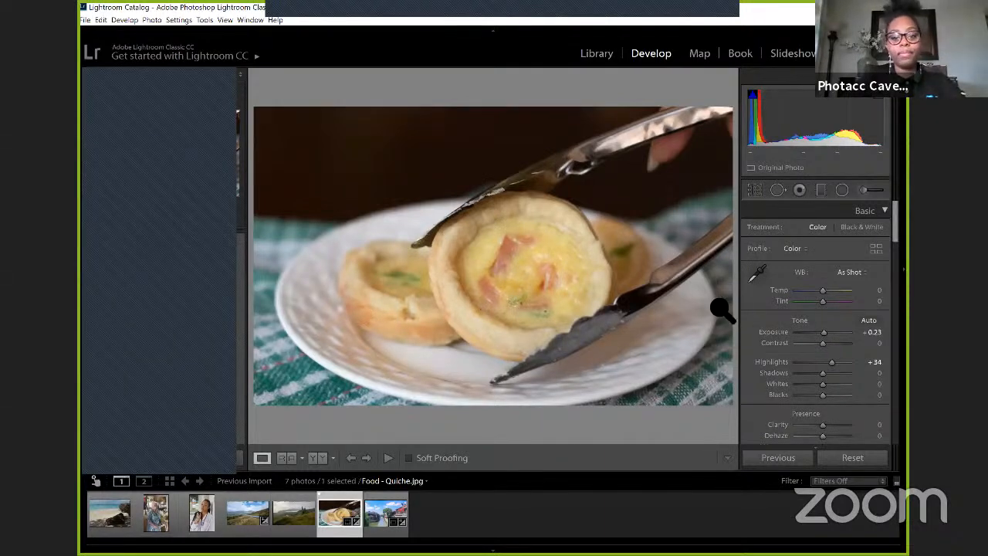
Step: Open the Landscape - Barbados photo and crop it inward from its lower-right corner, cutting off much of the shaded sand and rock
{"action": "left_click", "coordinate": [110, 513]}
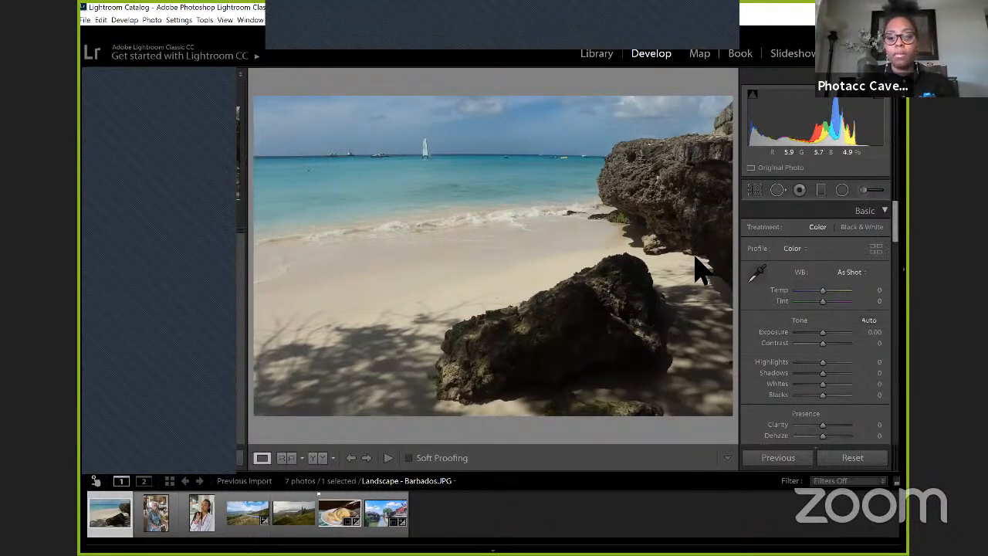
{"action": "left_click", "coordinate": [756, 192]}
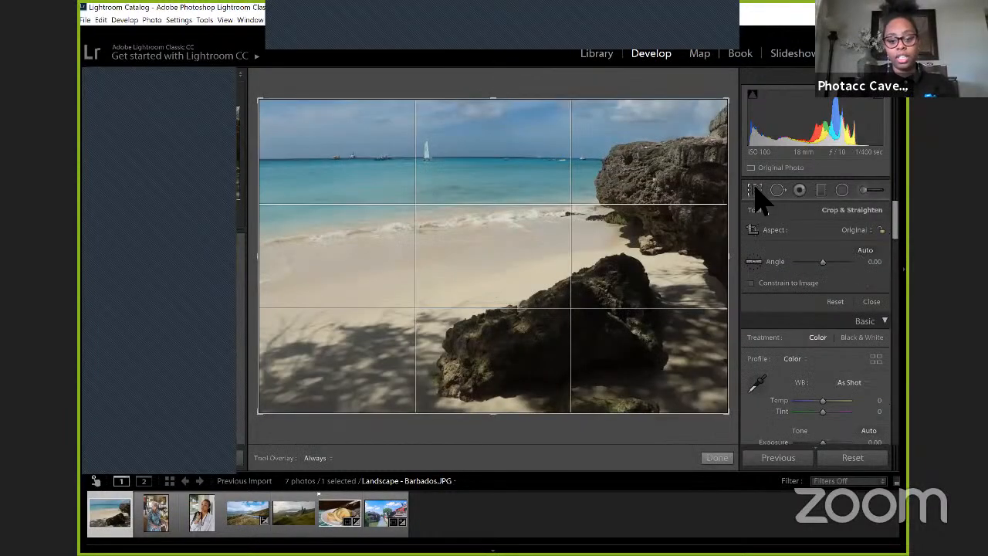
{"action": "left_click_drag", "start_coordinate": [728, 413], "coordinate": [697, 396]}
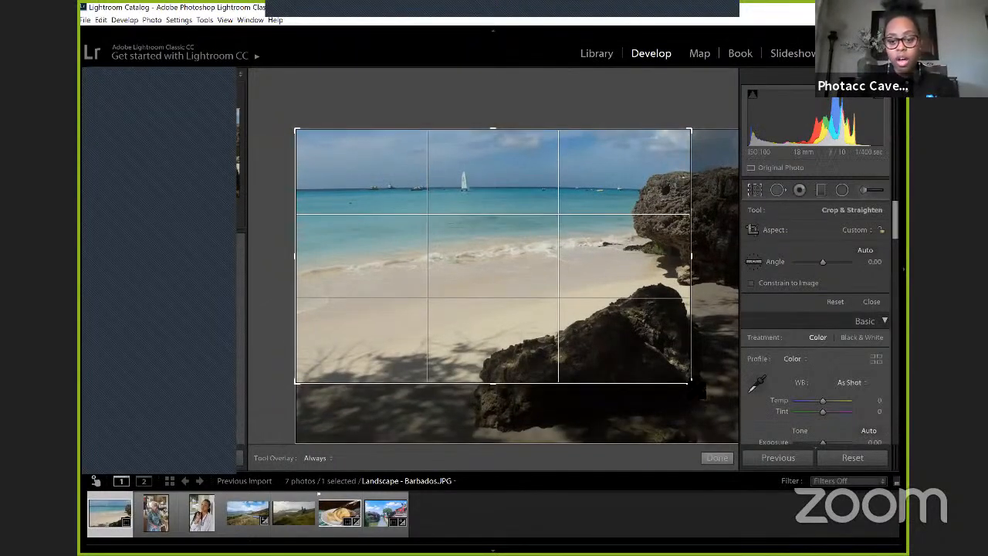
{"action": "left_click_drag", "start_coordinate": [690, 379], "coordinate": [685, 376]}
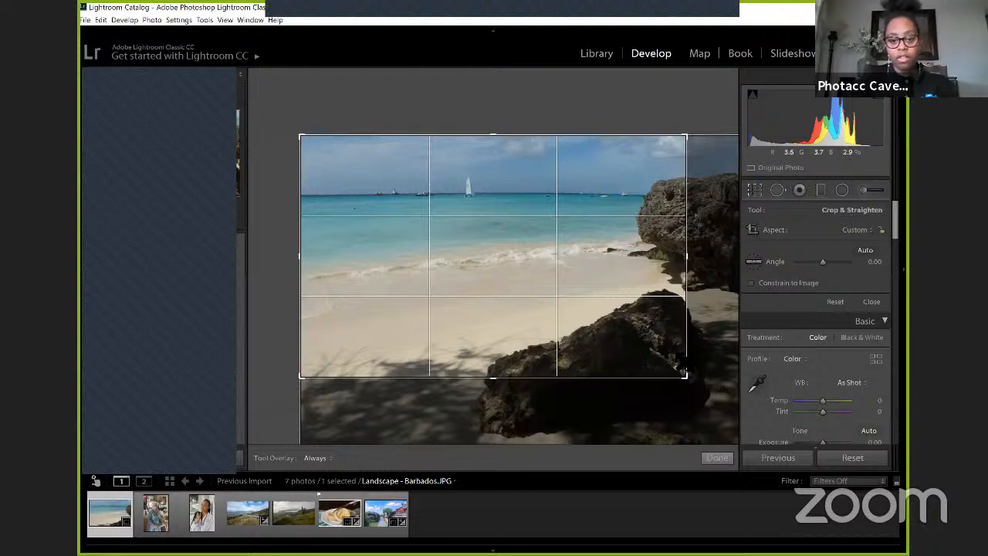
{"action": "mouse_move", "coordinate": [682, 375]}
{"action": "left_mouse_down"}
{"action": "mouse_move", "coordinate": [662, 316]}
{"action": "mouse_move", "coordinate": [673, 364]}
{"action": "mouse_move", "coordinate": [728, 360]}
{"action": "mouse_move", "coordinate": [679, 367]}
{"action": "left_mouse_up"}
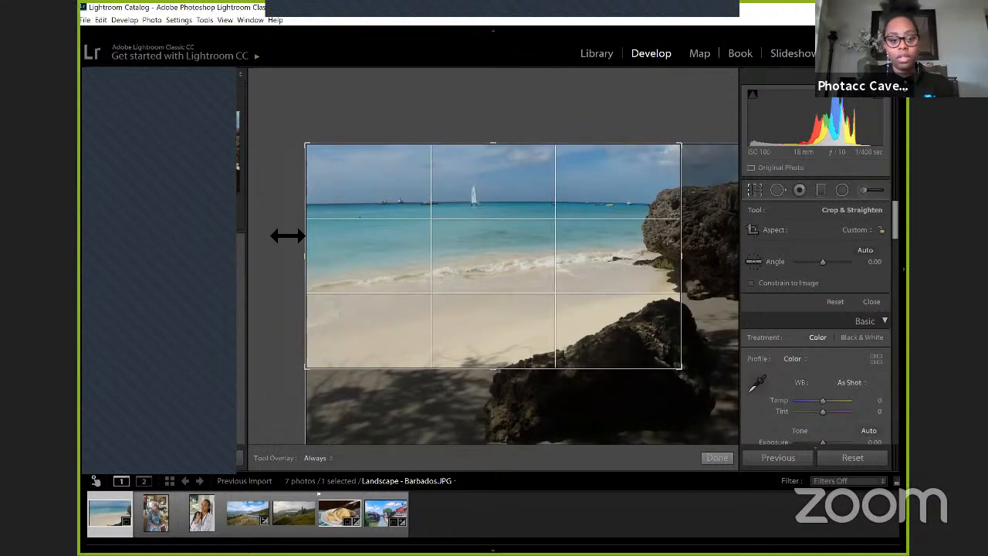
Step: Narrow the beach crop from its left side, fine-tune its lower and right edges, and apply the crop
{"action": "mouse_move", "coordinate": [335, 258]}
{"action": "left_mouse_down"}
{"action": "mouse_move", "coordinate": [327, 264]}
{"action": "mouse_move", "coordinate": [342, 263]}
{"action": "left_mouse_up"}
{"action": "key", "text": "ctrl+z"}
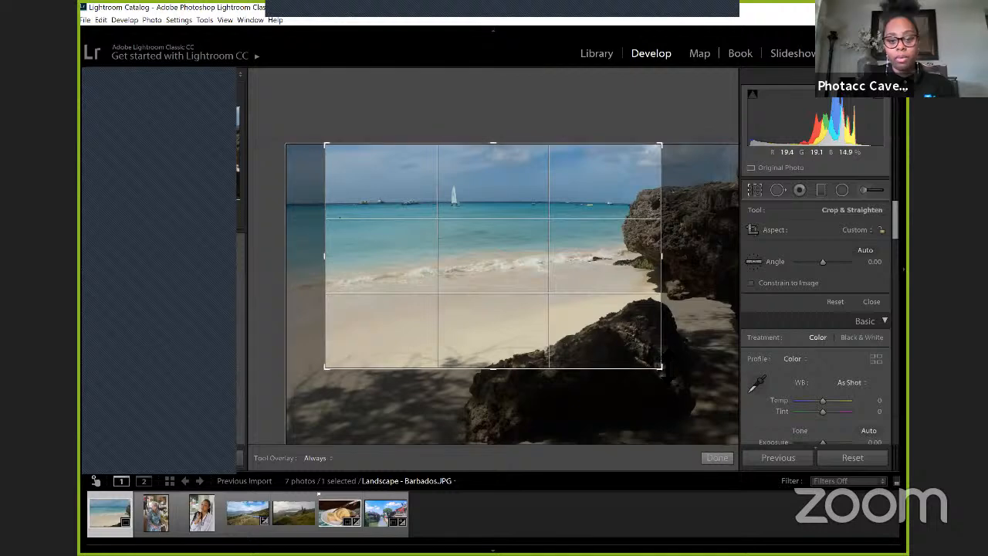
{"action": "left_click_drag", "start_coordinate": [665, 371], "coordinate": [667, 375]}
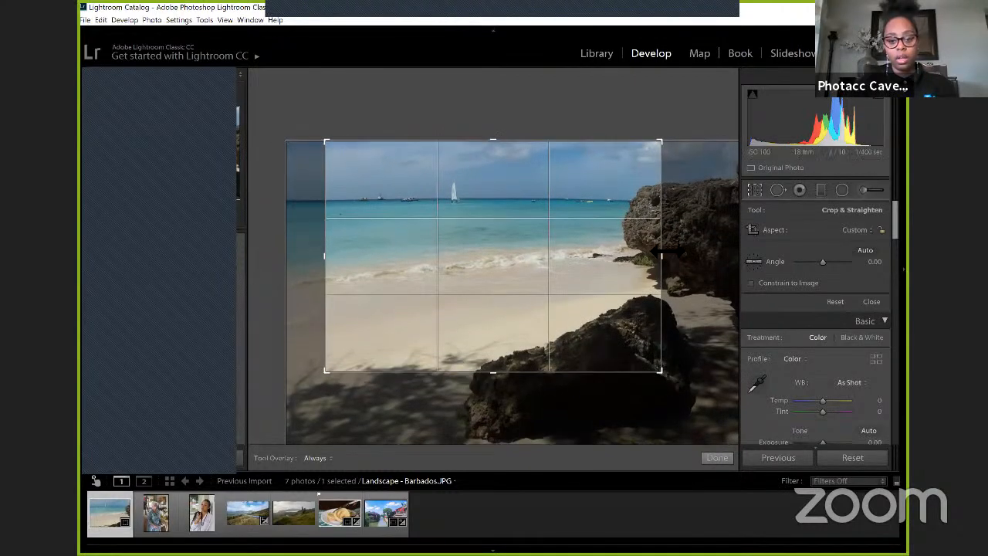
{"action": "left_click_drag", "start_coordinate": [668, 255], "coordinate": [667, 256]}
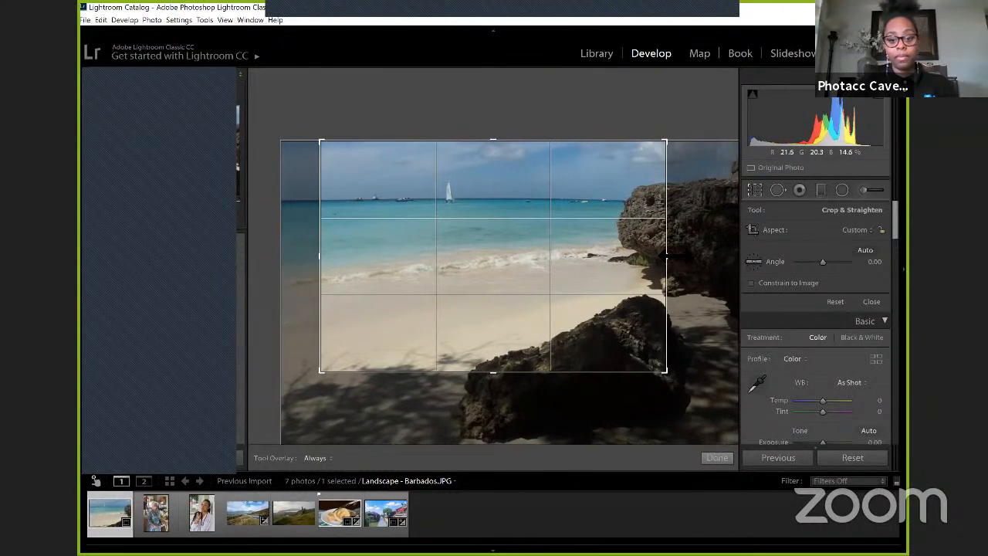
{"action": "left_click", "coordinate": [716, 458]}
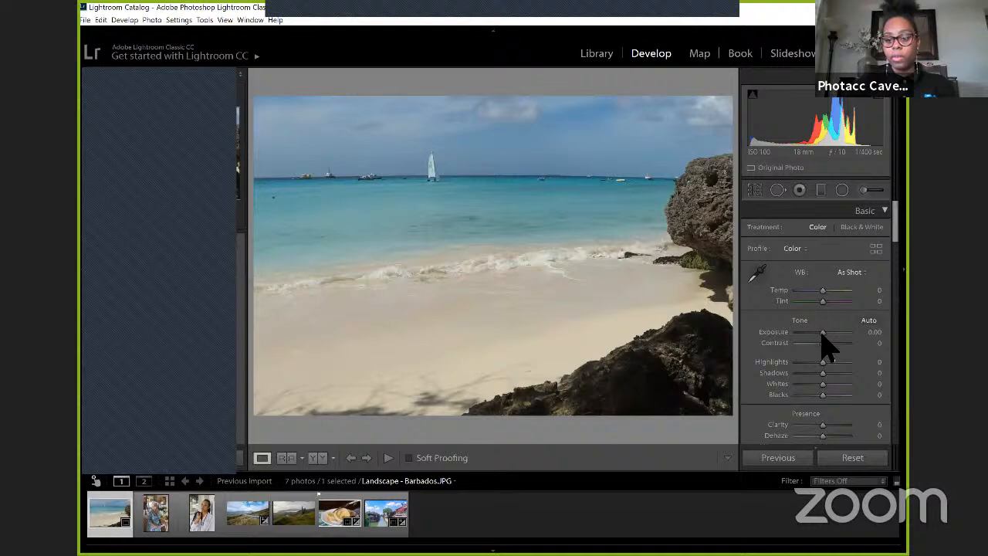
Step: Set the beach photo's Exposure to +0.23 and Shadows to -32
{"action": "left_click_drag", "start_coordinate": [821, 333], "coordinate": [823, 334]}
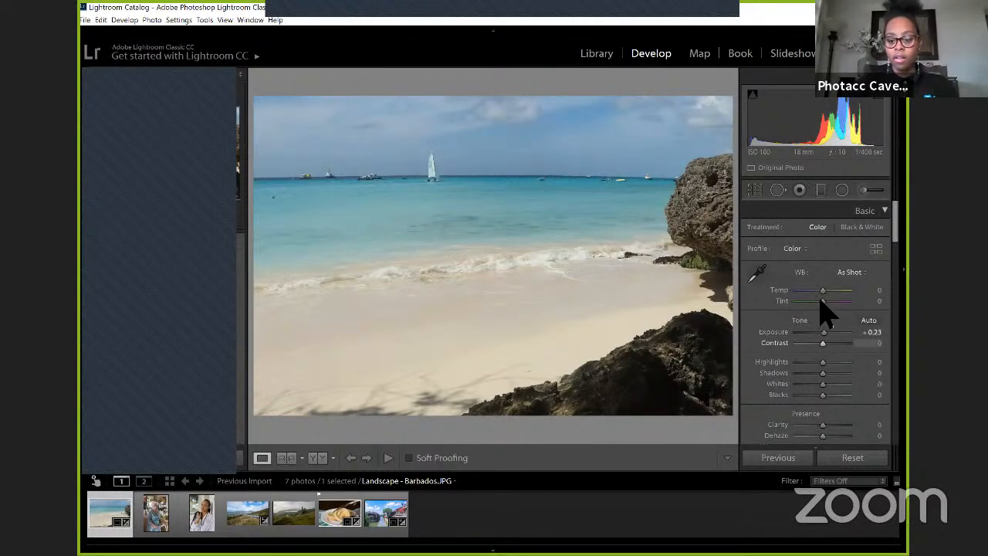
{"action": "scroll", "coordinate": [822, 312], "scroll_direction": "down", "scroll_amount": 4}
{"action": "scroll", "coordinate": [824, 313], "scroll_direction": "up", "scroll_amount": 2}
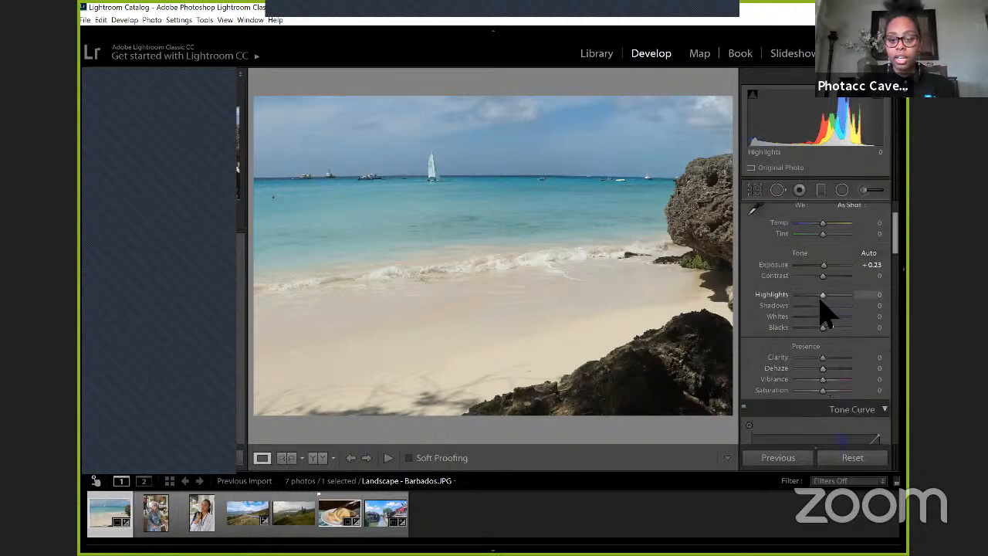
{"action": "scroll", "coordinate": [825, 311], "scroll_direction": "up", "scroll_amount": 2}
{"action": "scroll", "coordinate": [824, 310], "scroll_direction": "down", "scroll_amount": 2}
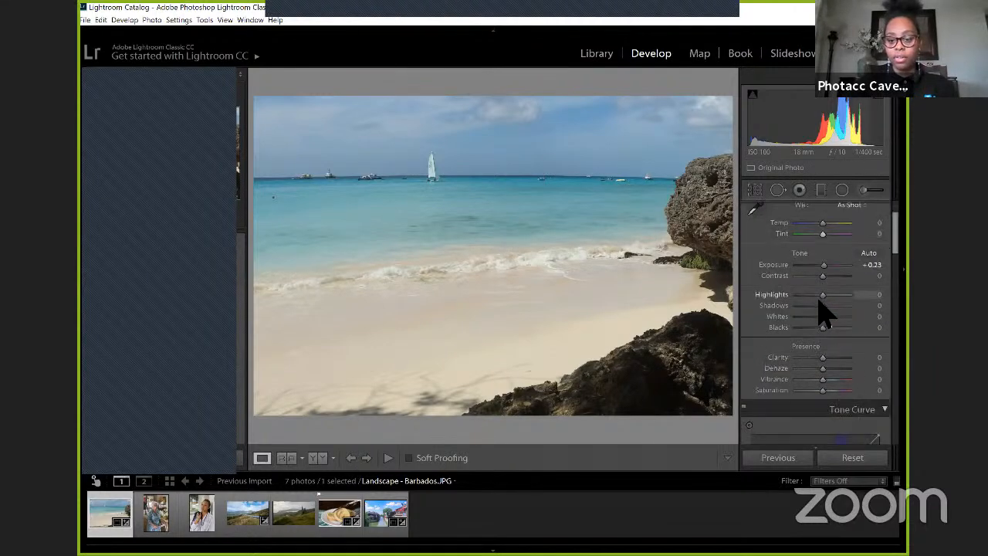
{"action": "scroll", "coordinate": [818, 301], "scroll_direction": "up", "scroll_amount": 2}
{"action": "left_click_drag", "start_coordinate": [821, 376], "coordinate": [817, 389]}
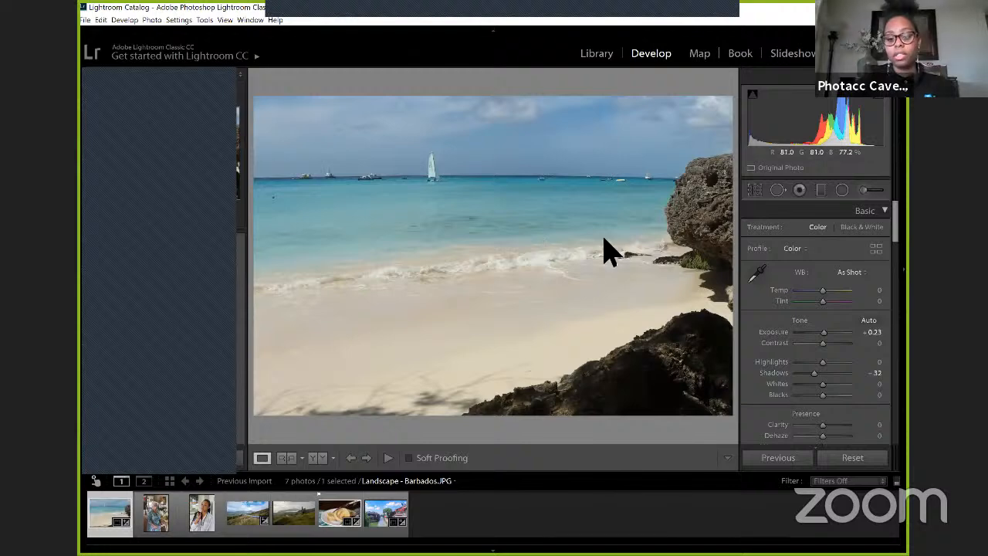
Step: Try bending the lower part of the Blue channel's tone curve with added points, and undo the curve changes
{"action": "scroll", "coordinate": [776, 264], "scroll_direction": "down", "scroll_amount": 3}
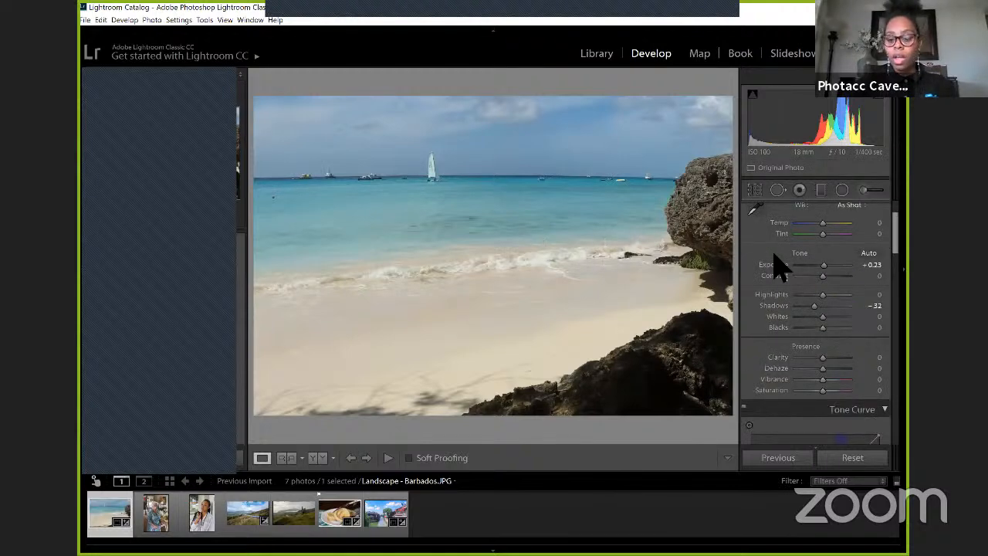
{"action": "scroll", "coordinate": [780, 267], "scroll_direction": "down", "scroll_amount": 3}
{"action": "scroll", "coordinate": [787, 274], "scroll_direction": "down", "scroll_amount": 3}
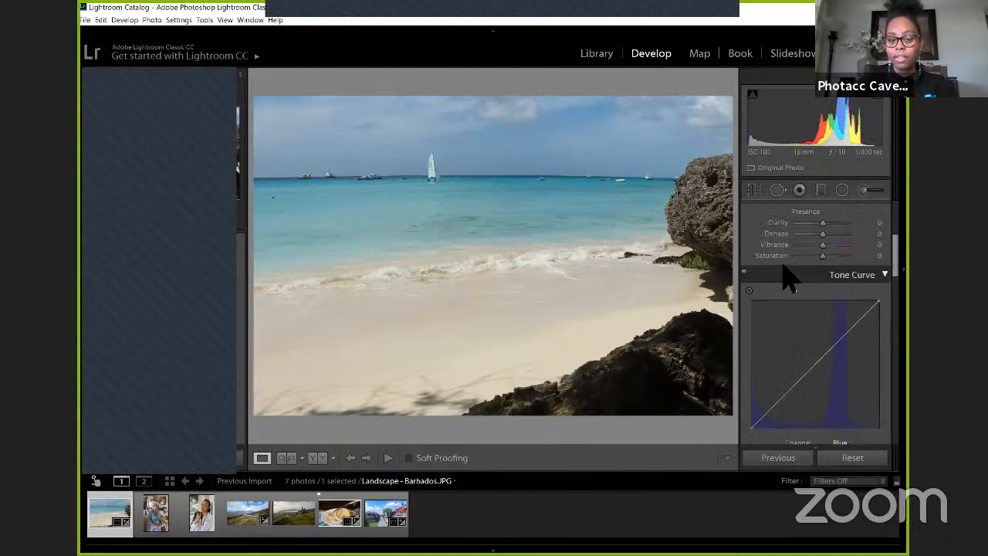
{"action": "scroll", "coordinate": [787, 280], "scroll_direction": "down", "scroll_amount": 3}
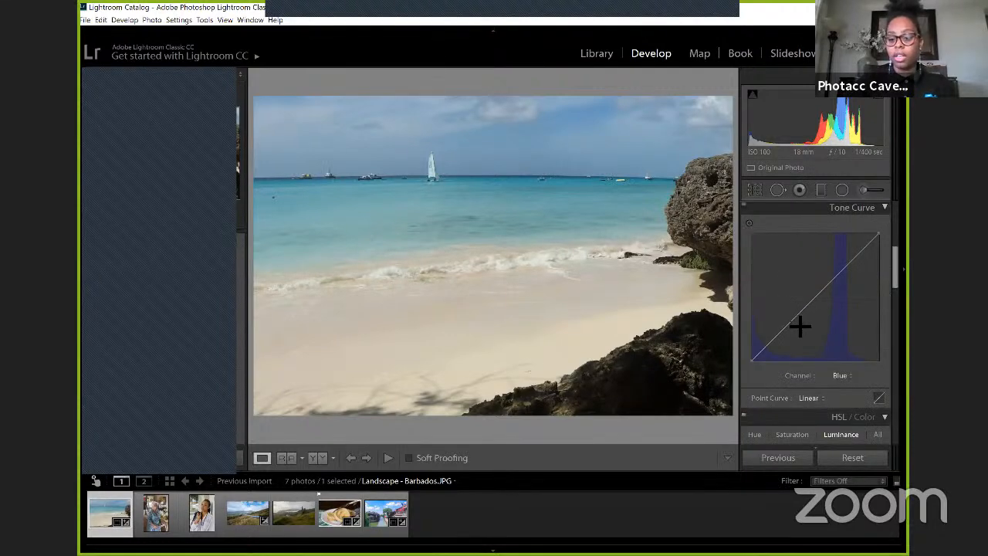
{"action": "left_click", "coordinate": [841, 376]}
{"action": "left_click", "coordinate": [843, 373]}
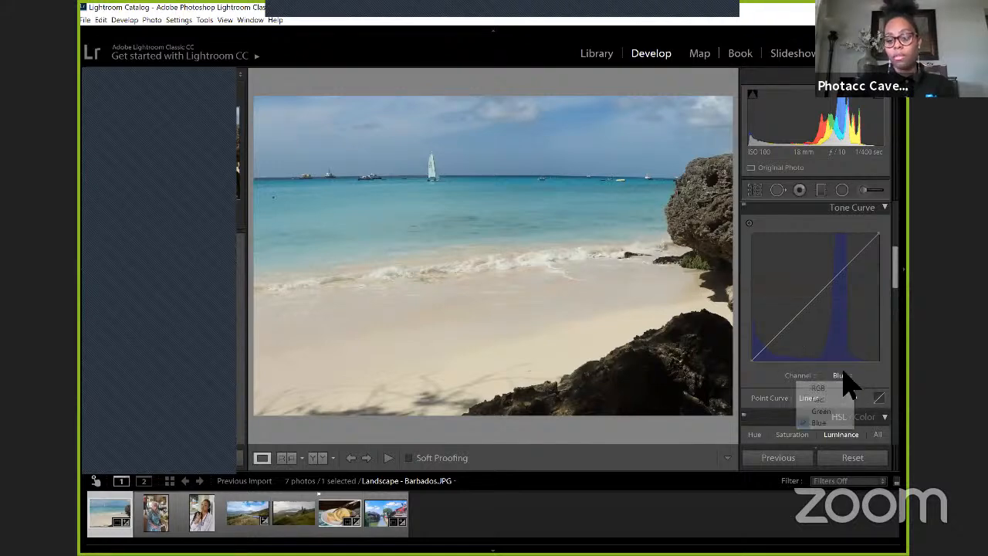
{"action": "left_click", "coordinate": [788, 326]}
{"action": "left_click_drag", "start_coordinate": [791, 322], "coordinate": [788, 330]}
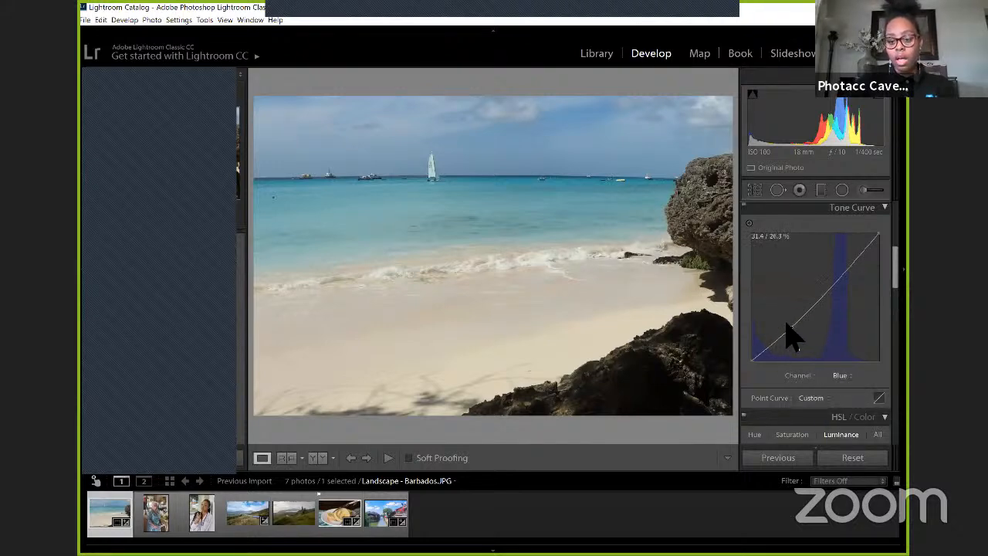
{"action": "left_click", "coordinate": [786, 321]}
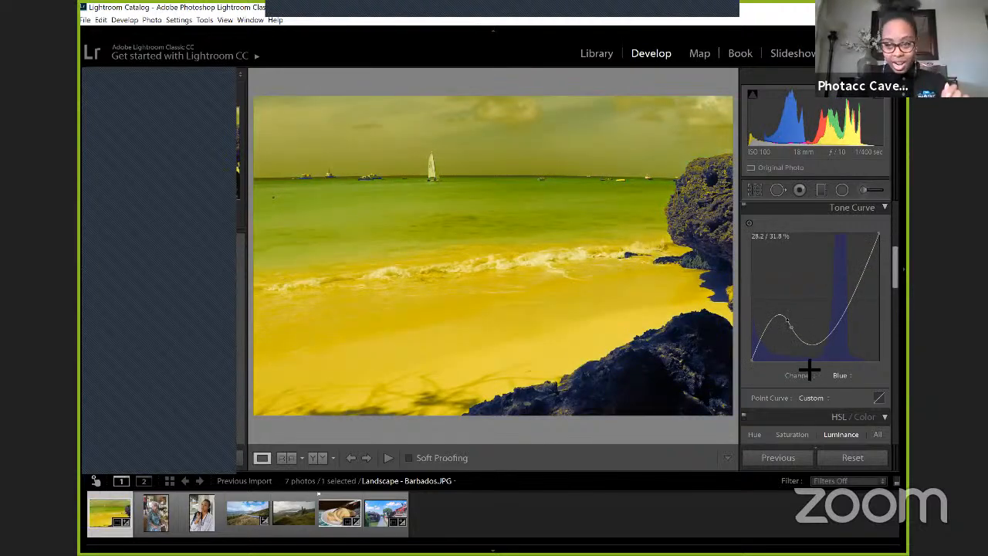
{"action": "key", "text": "ctrl+z"}
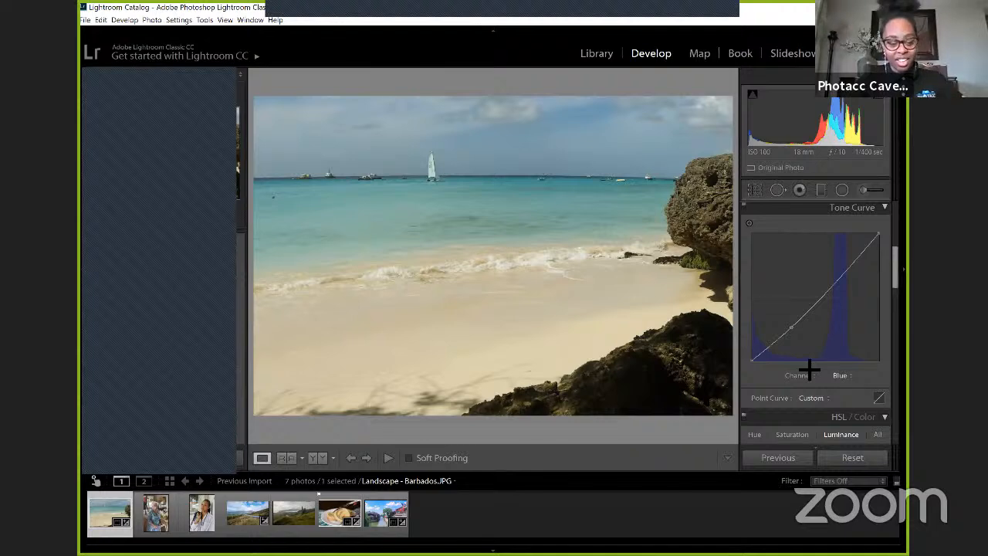
{"action": "key", "text": "ctrl+z"}
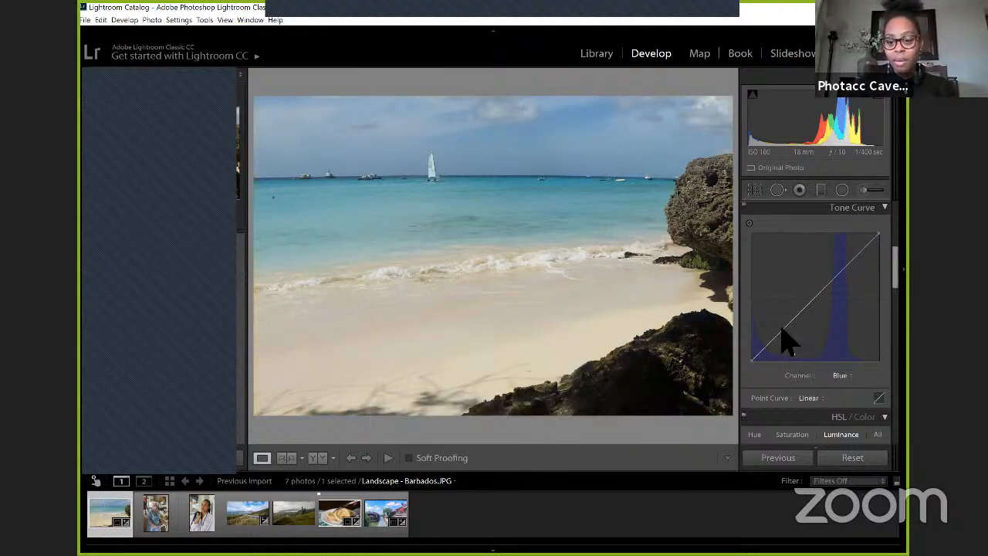
Step: Add a shadow point and a highlight point to the Blue tone curve, placing the highlight point at about 83.9 / 83.1 %
{"action": "left_click", "coordinate": [781, 330]}
{"action": "left_click_drag", "start_coordinate": [782, 330], "coordinate": [780, 328]}
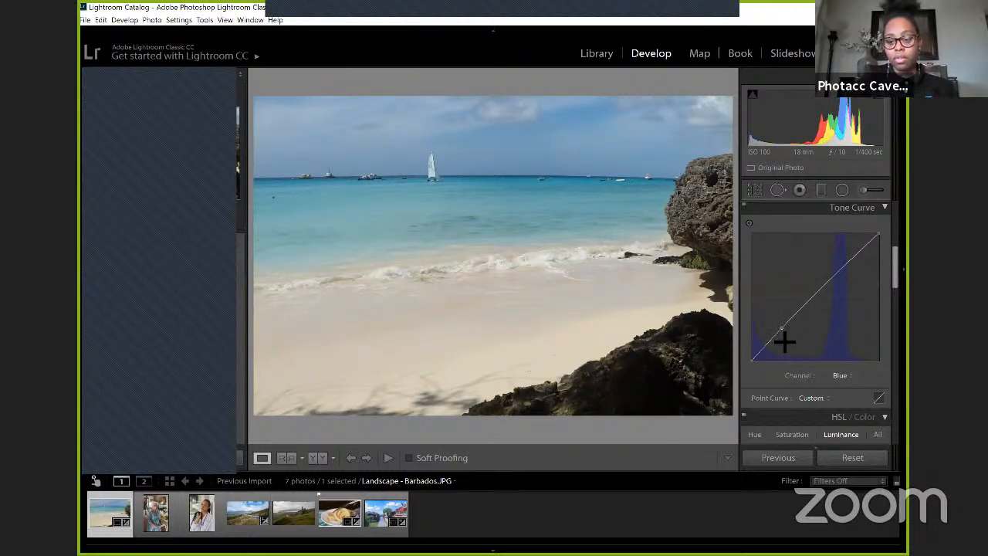
{"action": "left_click_drag", "start_coordinate": [856, 252], "coordinate": [858, 250]}
{"action": "double_click", "coordinate": [857, 252]}
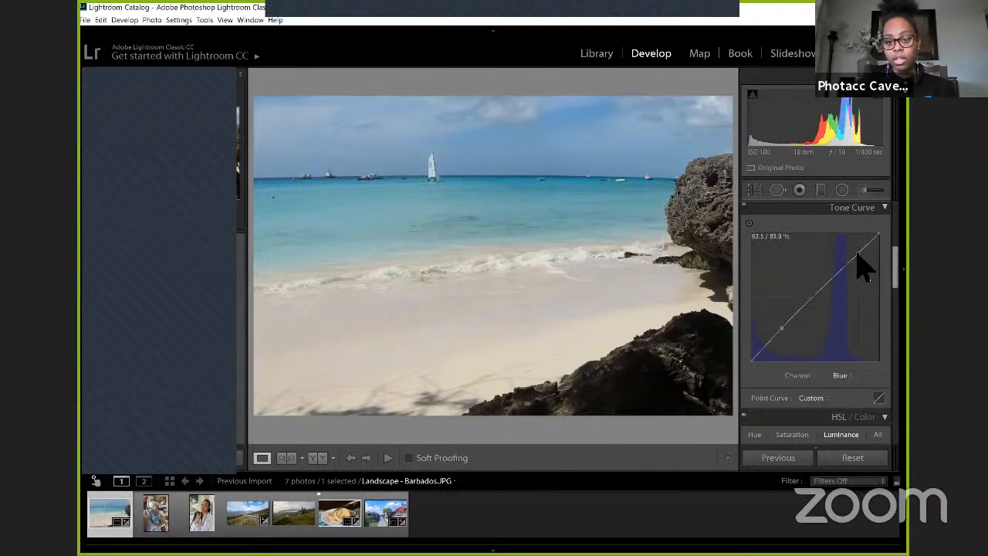
{"action": "left_click_drag", "start_coordinate": [856, 253], "coordinate": [856, 253]}
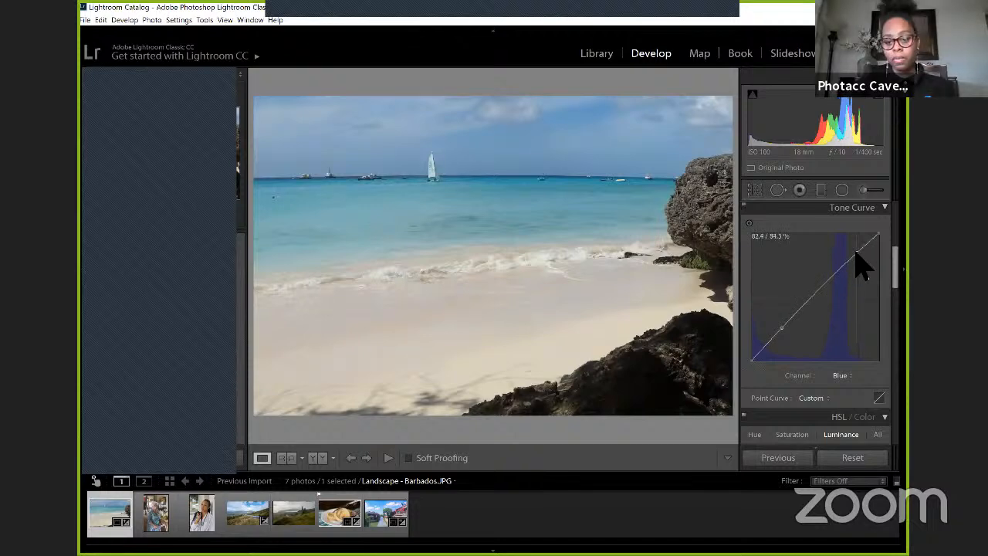
{"action": "double_click", "coordinate": [857, 255]}
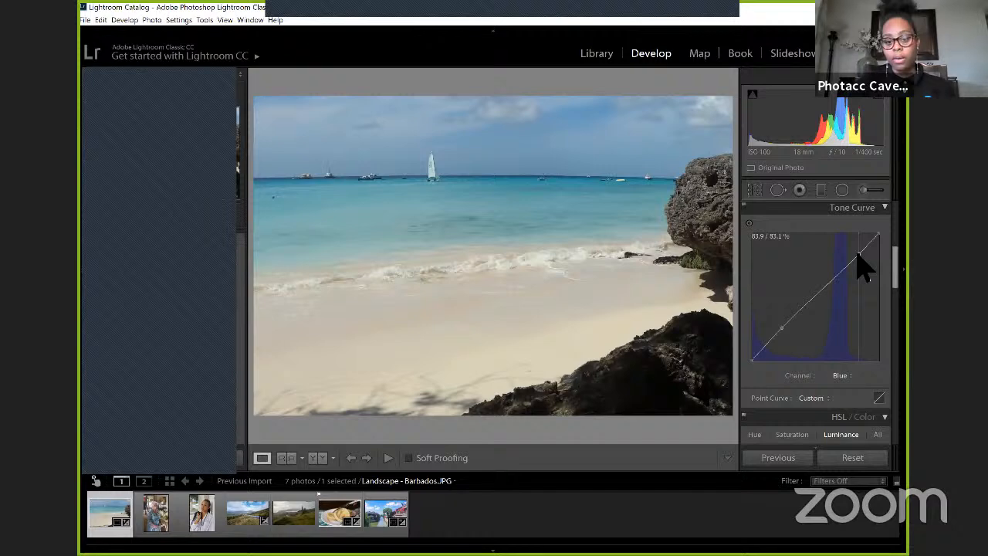
{"action": "left_click", "coordinate": [858, 254]}
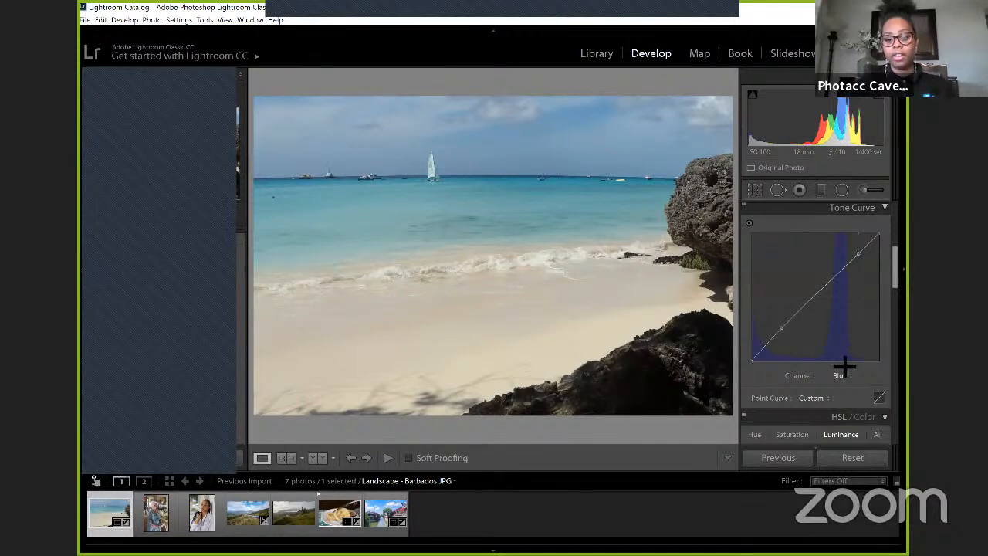
Step: Set the beach photo's HSL Saturation to +49 for Blue and +34 for Aqua
{"action": "scroll", "coordinate": [841, 370], "scroll_direction": "down", "scroll_amount": 5}
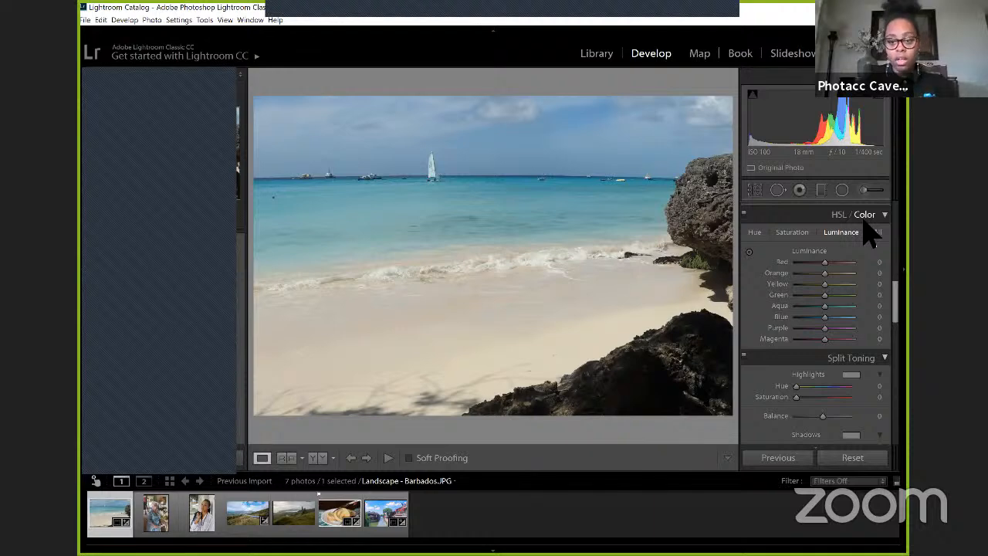
{"action": "left_click", "coordinate": [789, 234]}
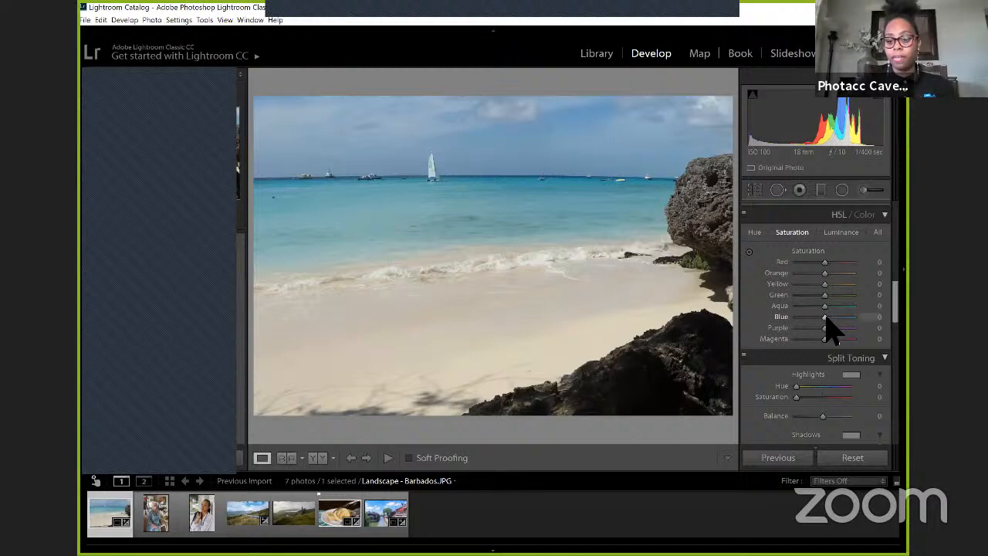
{"action": "left_click_drag", "start_coordinate": [826, 318], "coordinate": [866, 319]}
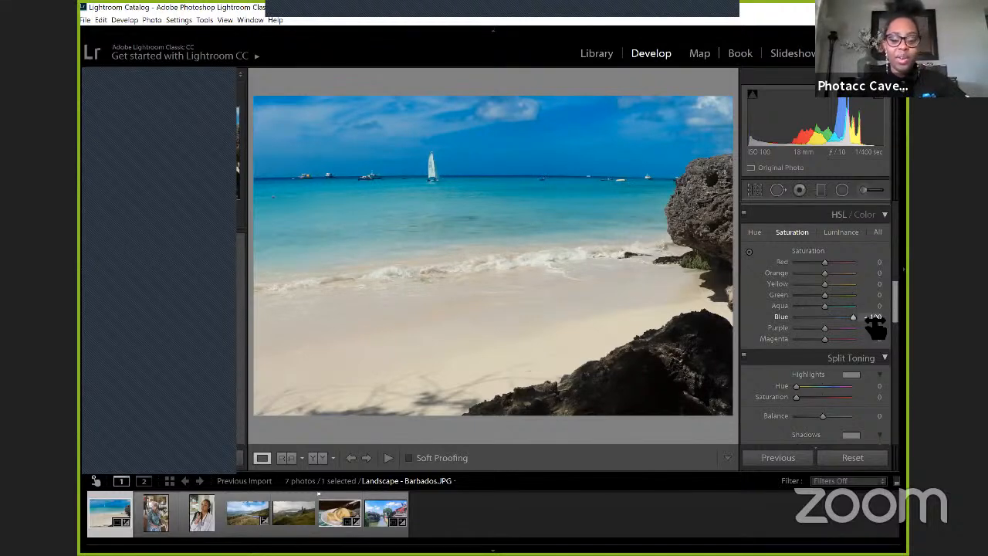
{"action": "key", "text": "ctrl+z"}
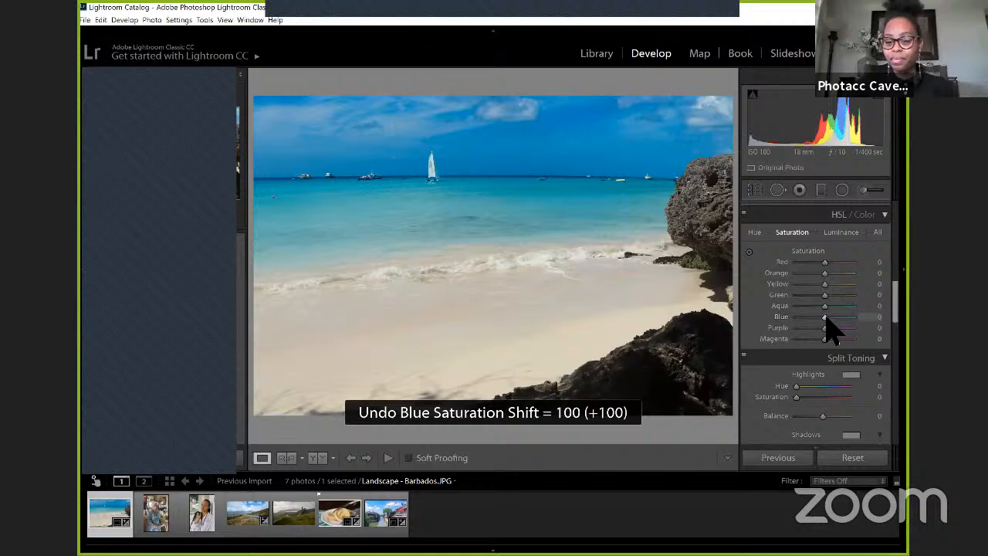
{"action": "left_click_drag", "start_coordinate": [826, 317], "coordinate": [837, 317]}
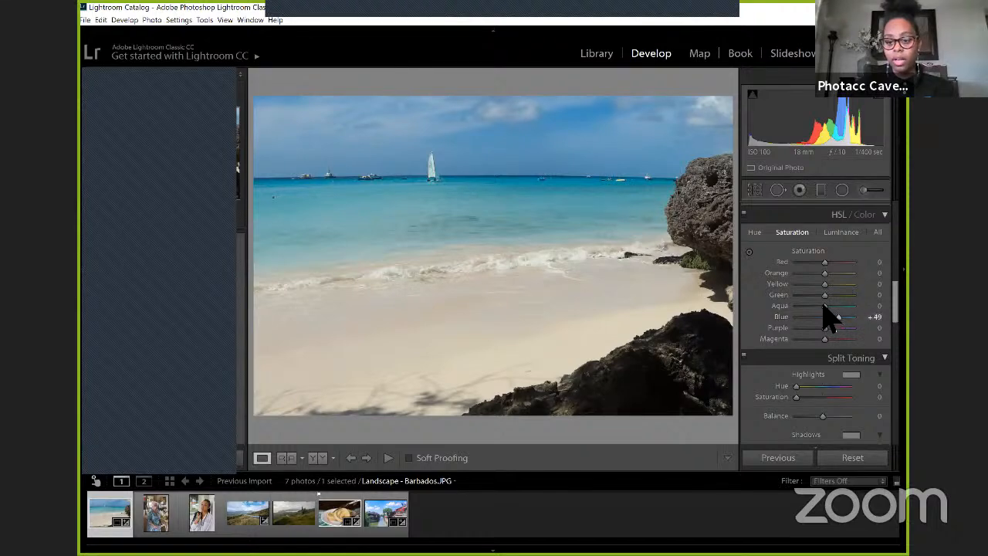
{"action": "left_click_drag", "start_coordinate": [822, 306], "coordinate": [833, 305]}
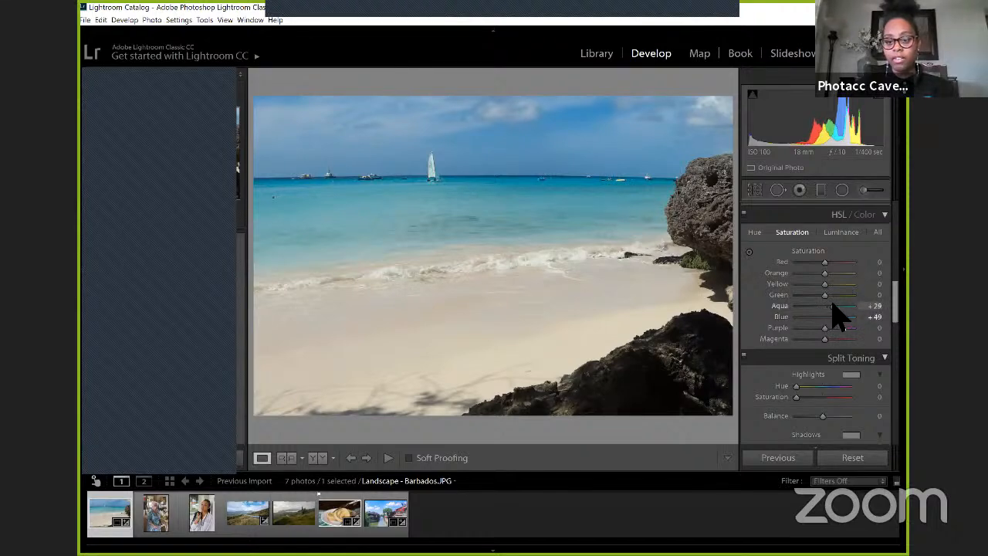
Step: Set the Blue Luminance of the beach photo to -27 in the HSL adjustments
{"action": "left_click", "coordinate": [847, 236]}
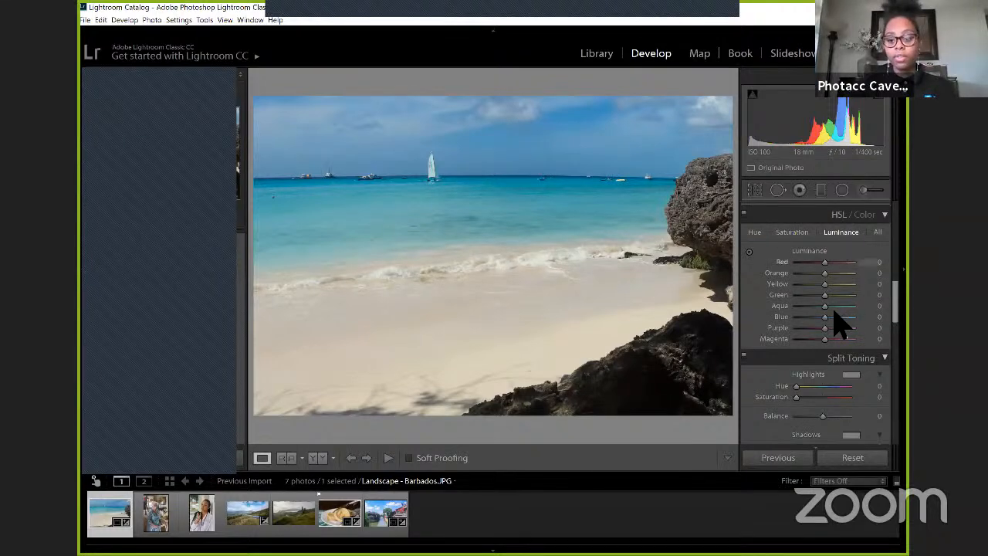
{"action": "mouse_move", "coordinate": [824, 316]}
{"action": "left_mouse_down"}
{"action": "mouse_move", "coordinate": [820, 331]}
{"action": "mouse_move", "coordinate": [811, 310]}
{"action": "left_mouse_up"}
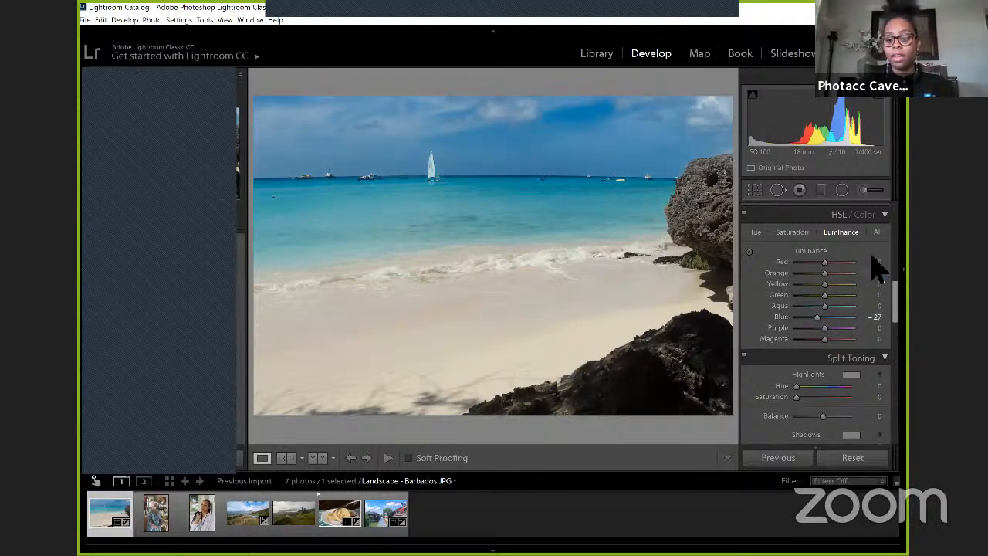
Step: Enable profile corrections for the beach photo and choose Canon as the lens make
{"action": "scroll", "coordinate": [878, 267], "scroll_direction": "down", "scroll_amount": 5}
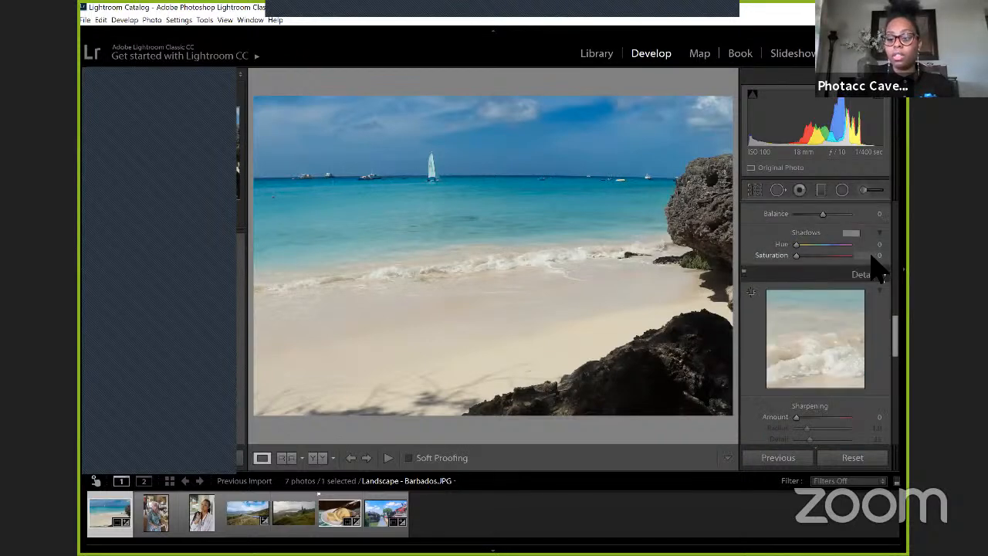
{"action": "scroll", "coordinate": [878, 266], "scroll_direction": "down", "scroll_amount": 6}
{"action": "scroll", "coordinate": [878, 267], "scroll_direction": "down", "scroll_amount": 3}
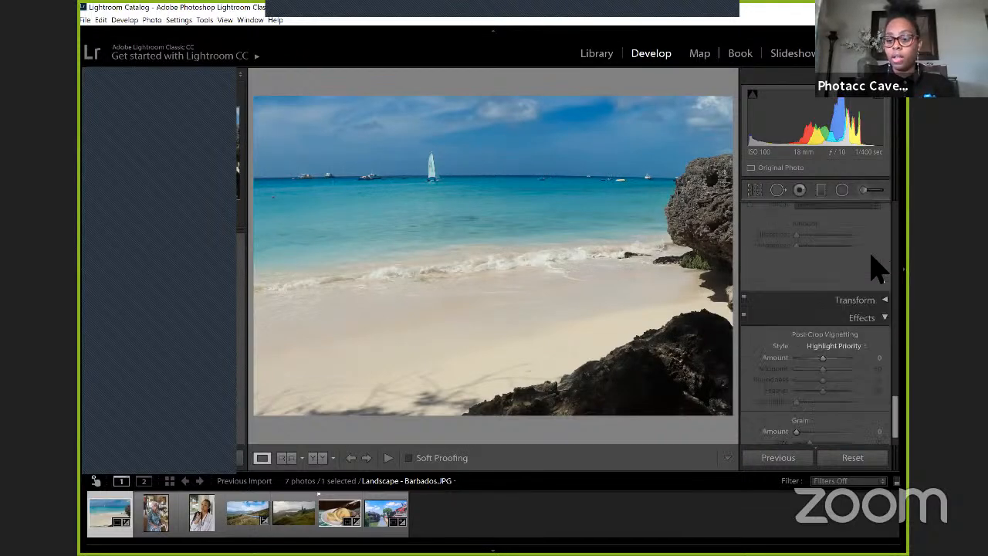
{"action": "scroll", "coordinate": [873, 322], "scroll_direction": "up", "scroll_amount": 4}
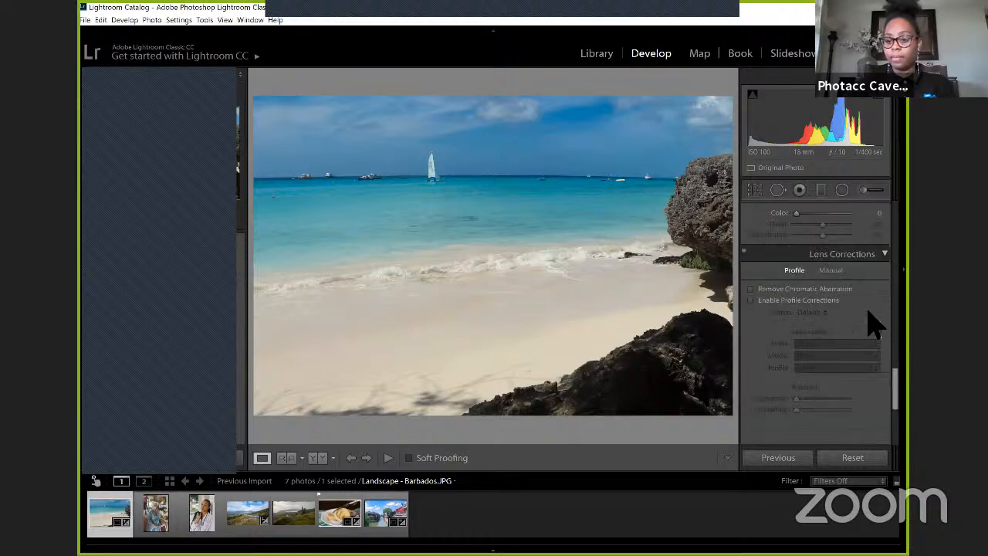
{"action": "scroll", "coordinate": [873, 322], "scroll_direction": "down", "scroll_amount": 1}
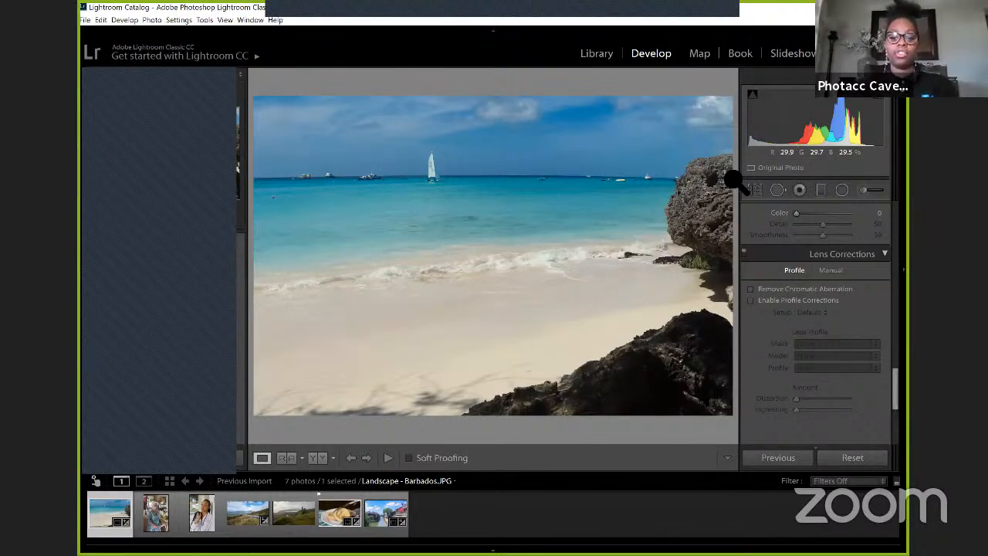
{"action": "left_click", "coordinate": [805, 305]}
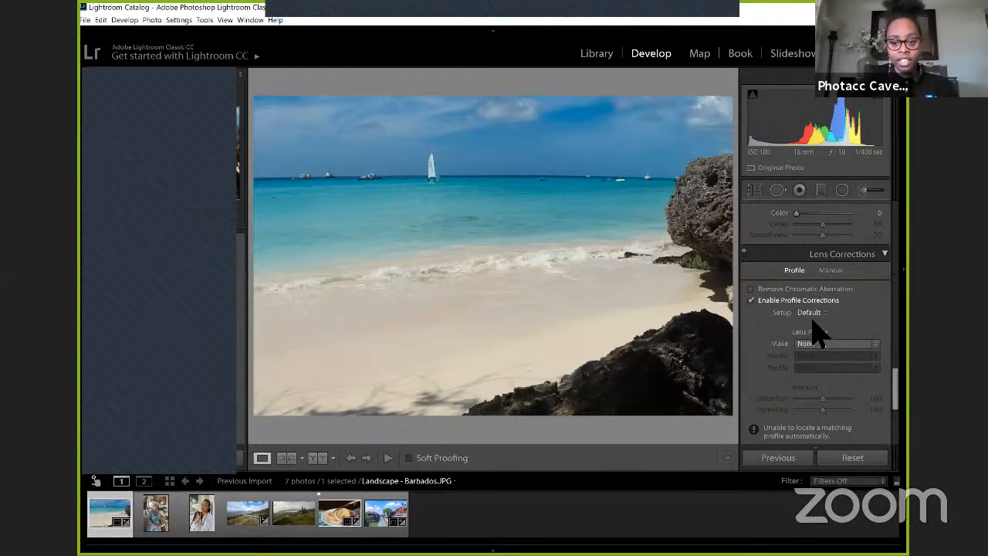
{"action": "left_click", "coordinate": [815, 343]}
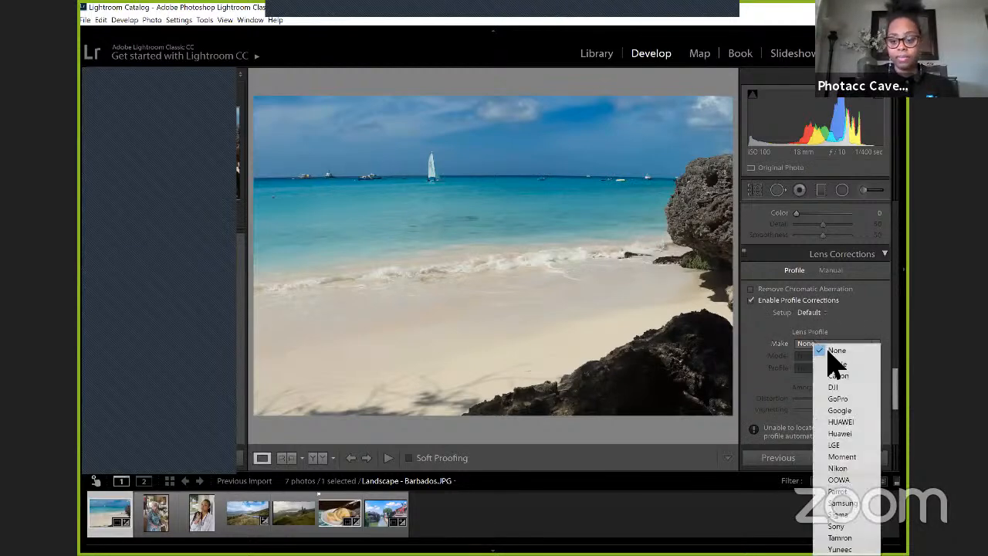
{"action": "left_click", "coordinate": [838, 375]}
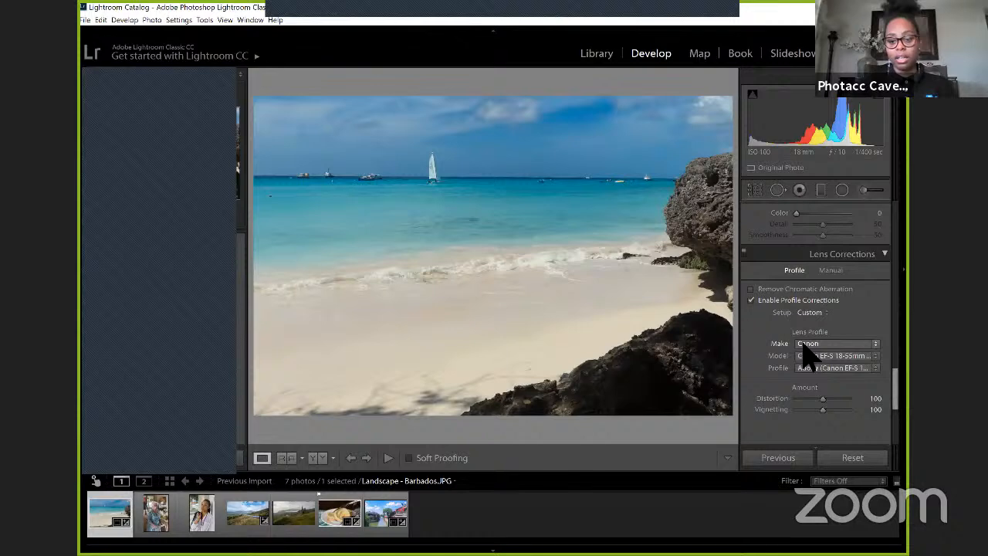
Step: Collapse the Lens Corrections settings and switch the corrections off and on to compare their effect on the beach photo
{"action": "left_click", "coordinate": [746, 255]}
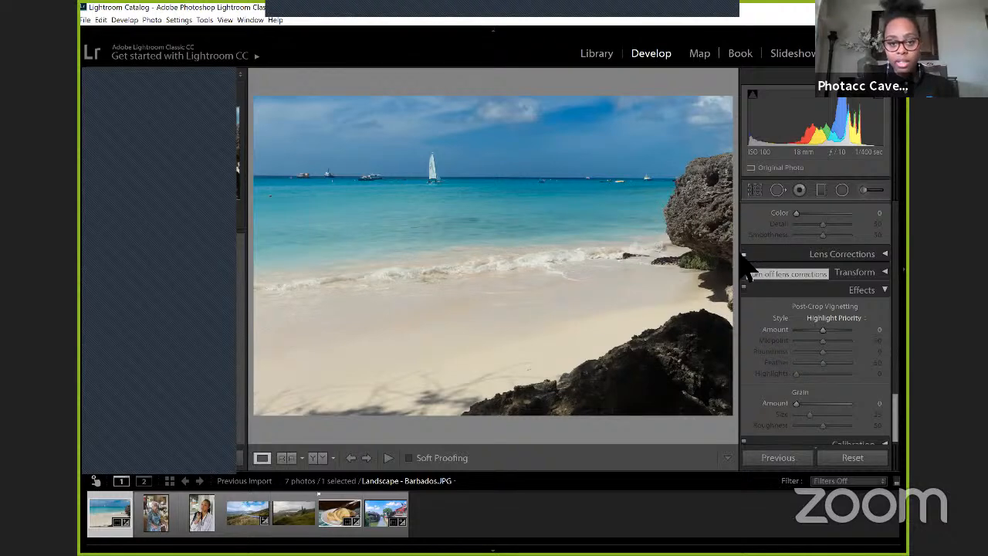
{"action": "left_click", "coordinate": [744, 255]}
{"action": "left_click", "coordinate": [743, 254]}
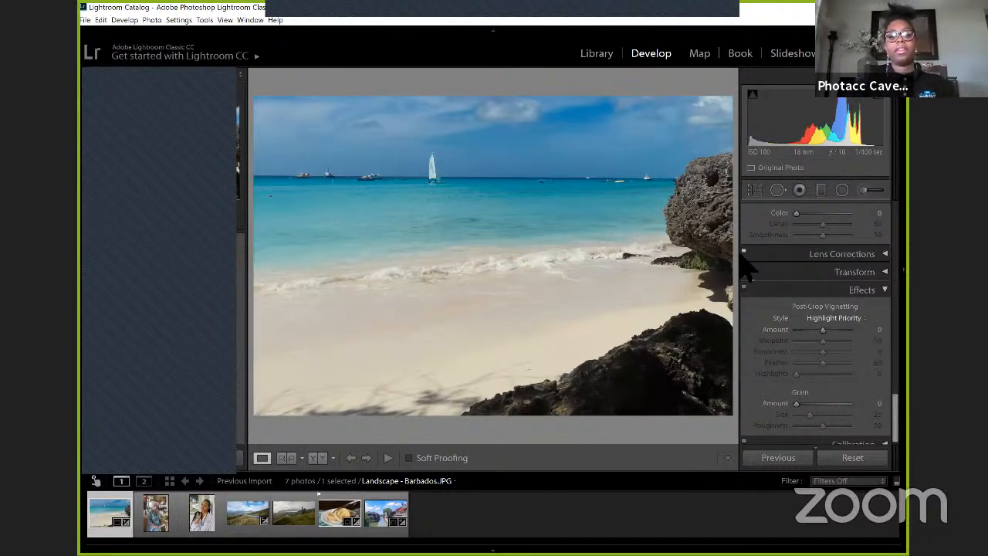
Step: Straighten the beach photo by tracing its horizon with the Straighten tool, giving an angle of -0.39, and apply the crop
{"action": "left_click", "coordinate": [754, 191]}
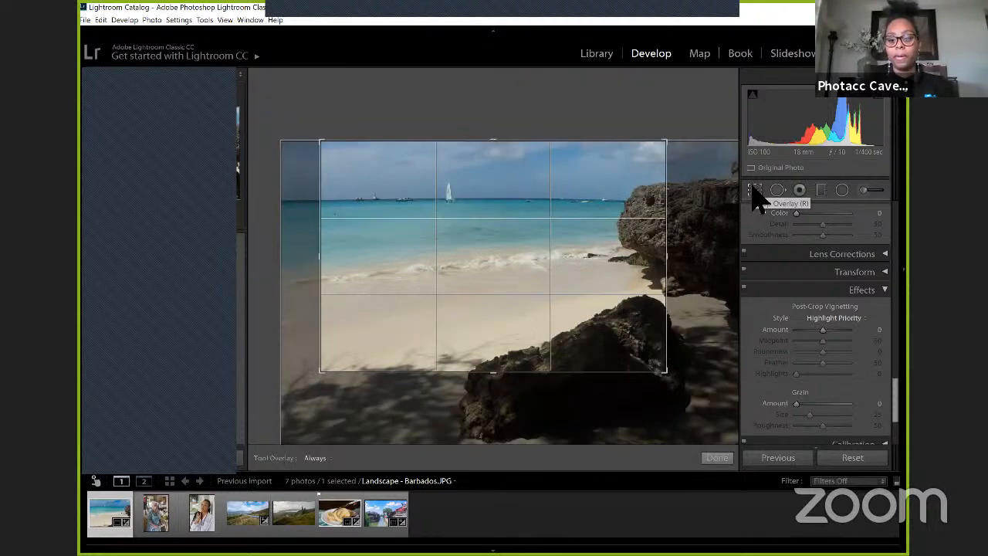
{"action": "left_click_drag", "start_coordinate": [814, 261], "coordinate": [820, 270]}
{"action": "key", "text": "ctrl+z"}
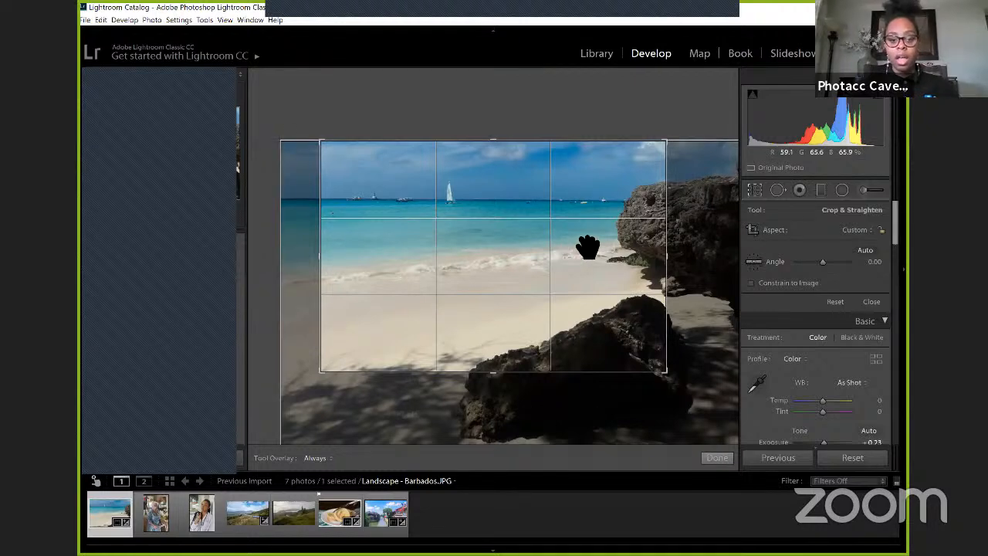
{"action": "left_click", "coordinate": [753, 261]}
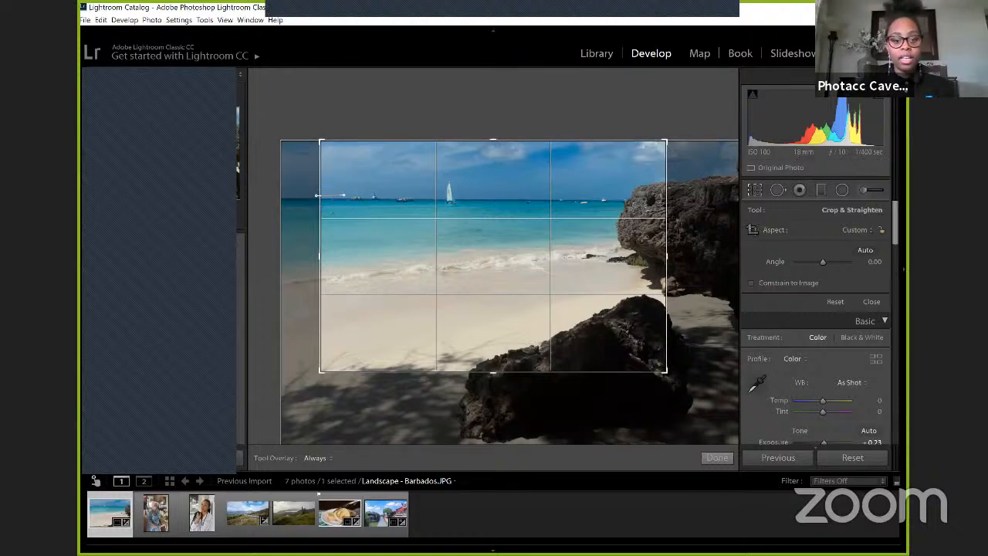
{"action": "left_click_drag", "start_coordinate": [343, 194], "coordinate": [676, 197]}
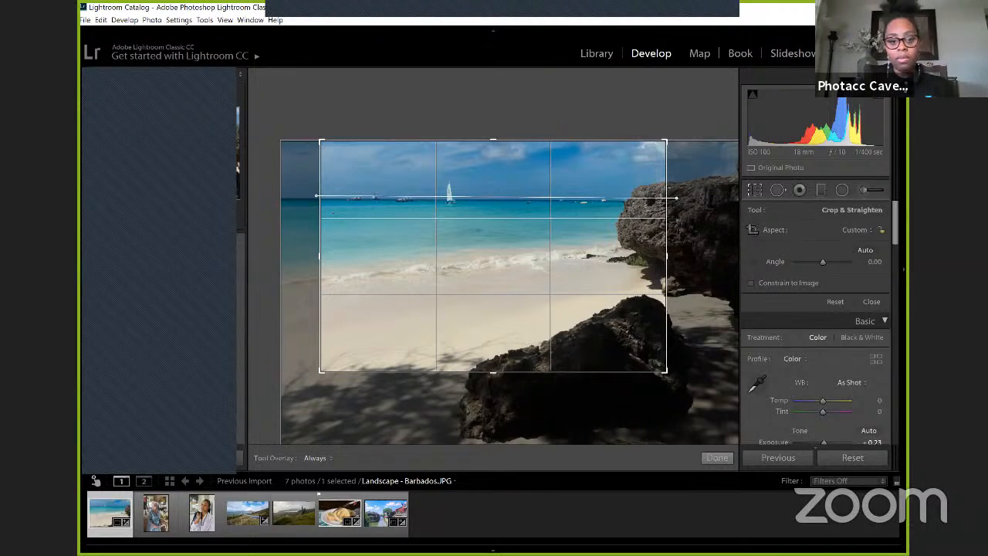
{"action": "left_click_drag", "start_coordinate": [676, 197], "coordinate": [676, 197]}
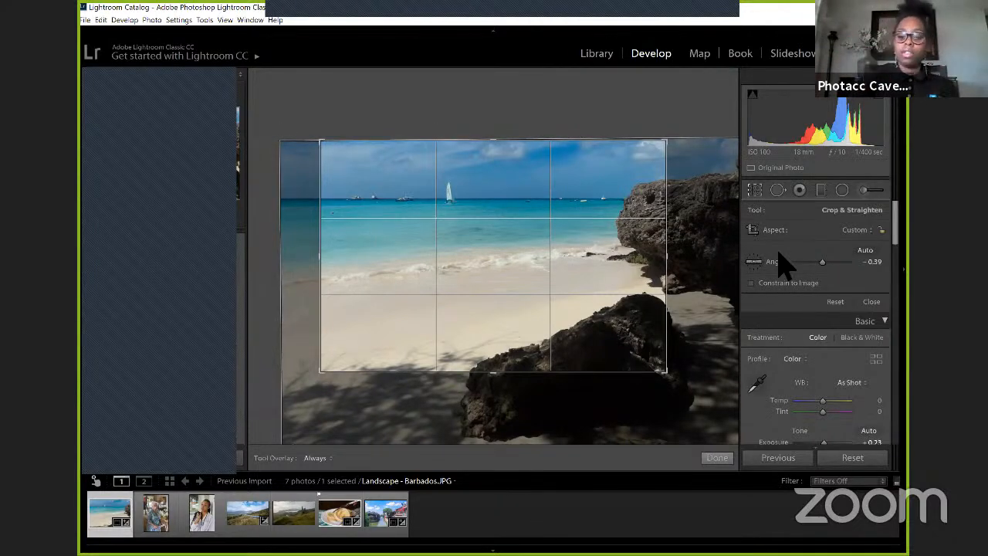
{"action": "left_click", "coordinate": [716, 457]}
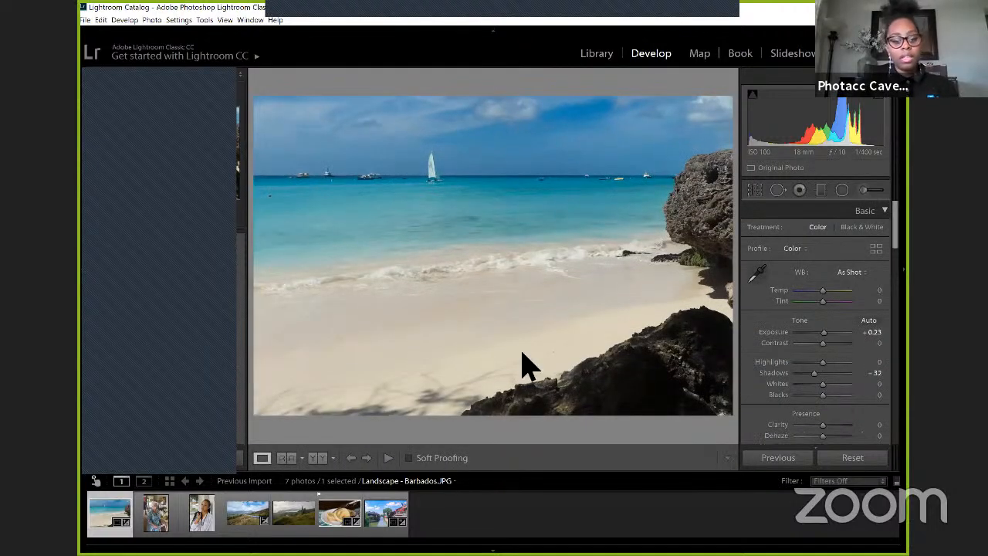
Step: Compare the beach photo before and after editing, first side by side and then as a split view
{"action": "left_click", "coordinate": [316, 458]}
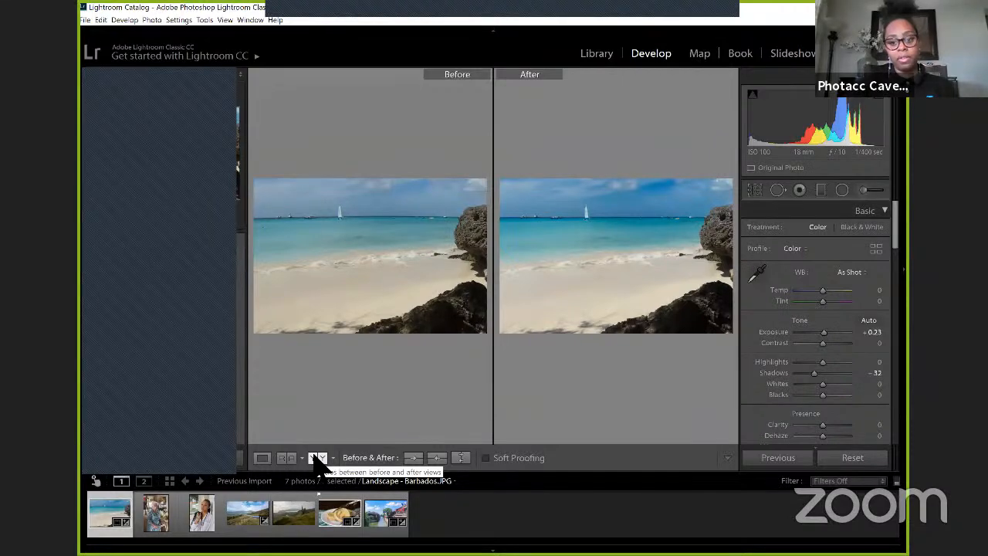
{"action": "left_click", "coordinate": [317, 457]}
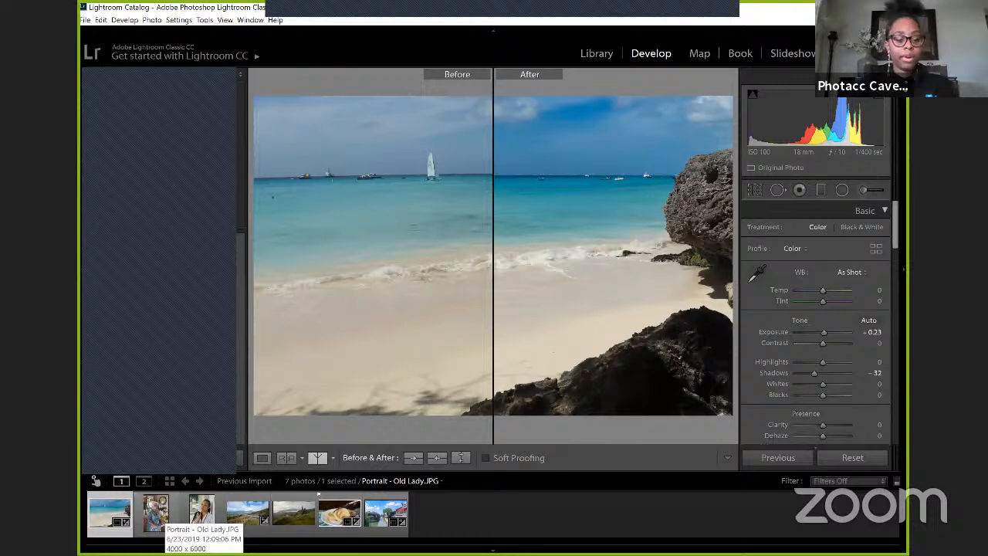
Step: Open Portrait - Old Lady.JPG and return from the before/after comparison to the single-photo view
{"action": "left_click", "coordinate": [155, 513]}
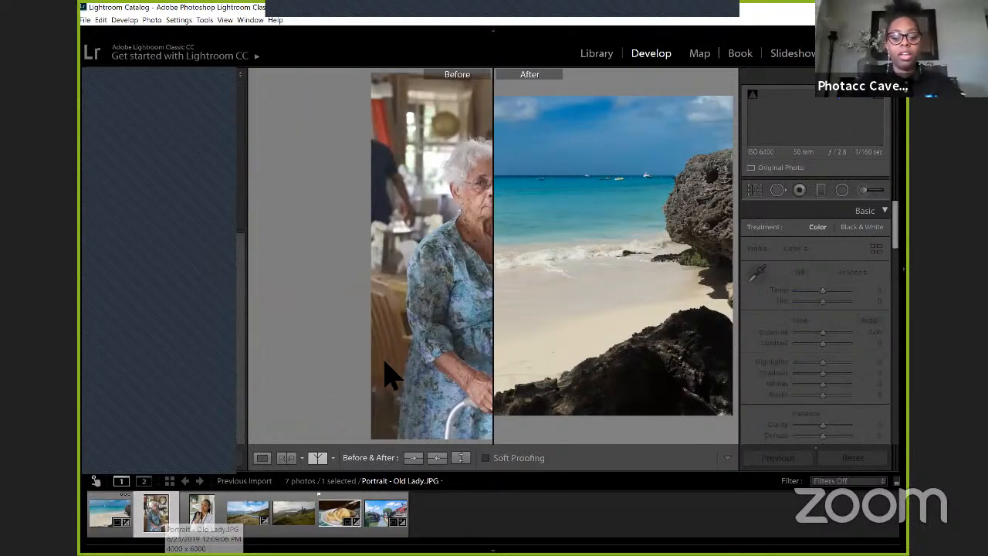
{"action": "left_click", "coordinate": [315, 458]}
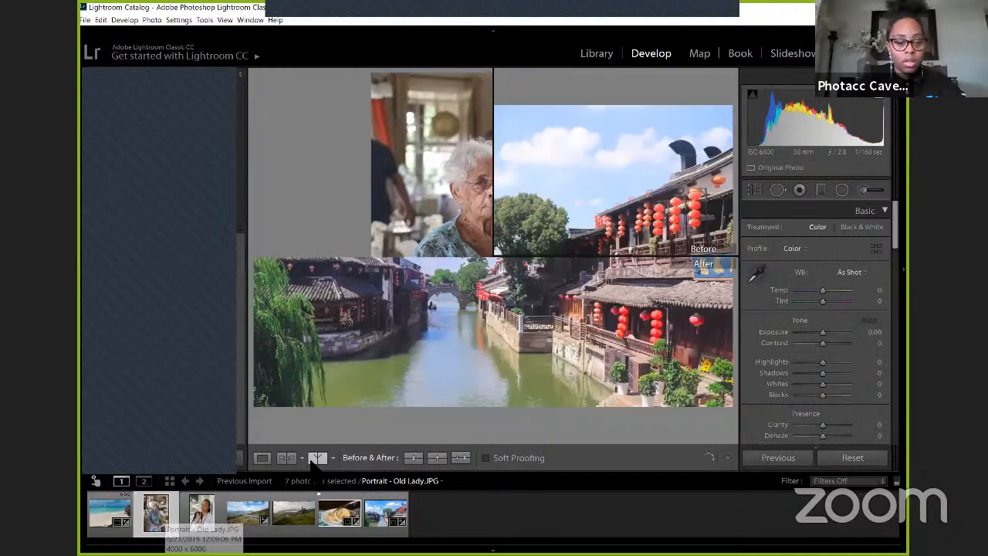
{"action": "left_click", "coordinate": [314, 458]}
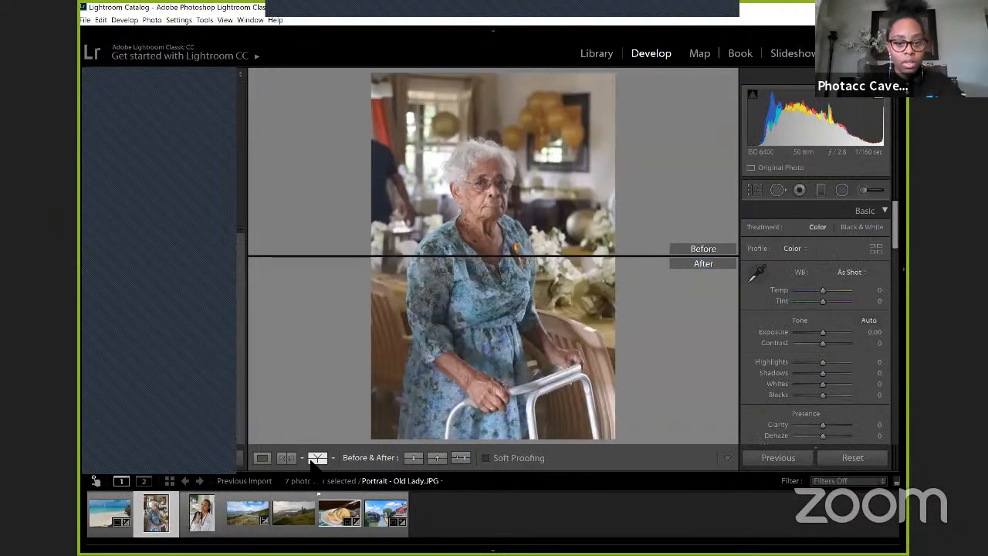
{"action": "left_click", "coordinate": [263, 457]}
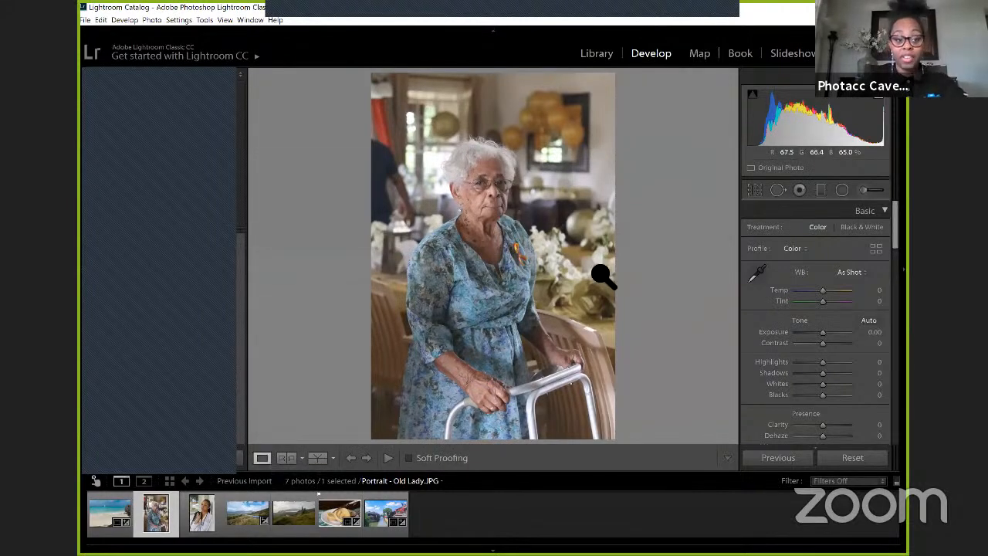
Step: Crop the portrait slightly tighter by trimming both sides and the area above the woman's head
{"action": "left_click", "coordinate": [755, 192]}
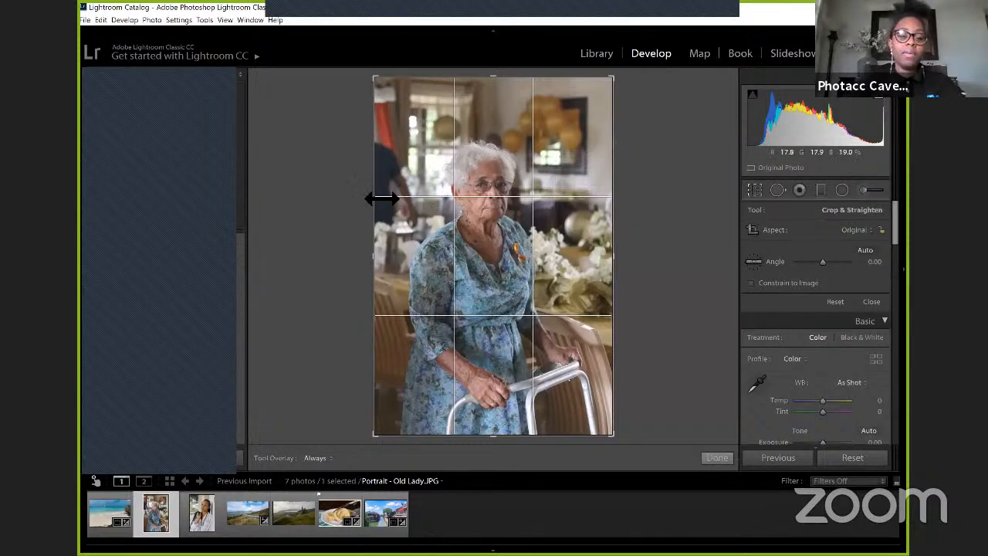
{"action": "left_click_drag", "start_coordinate": [386, 269], "coordinate": [391, 268]}
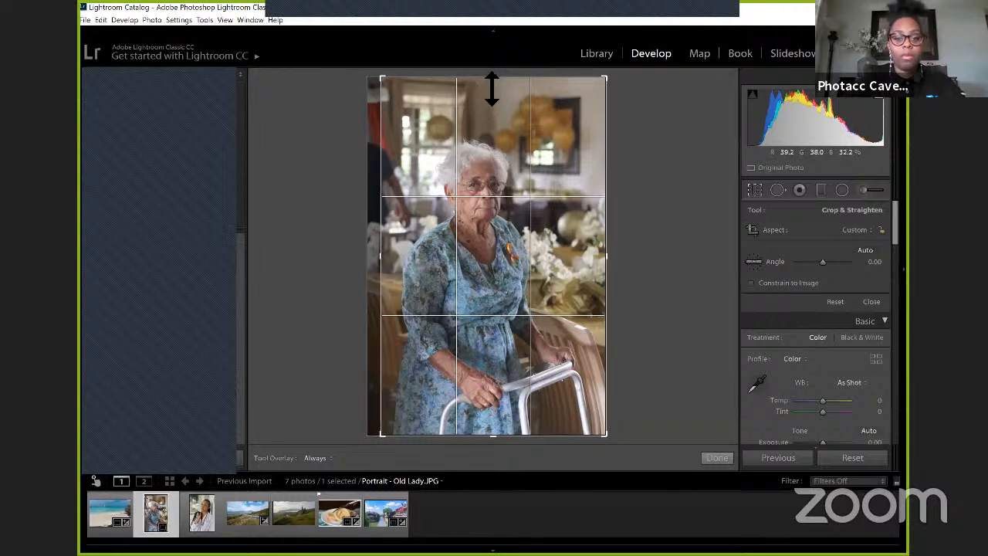
{"action": "left_click_drag", "start_coordinate": [489, 87], "coordinate": [490, 113]}
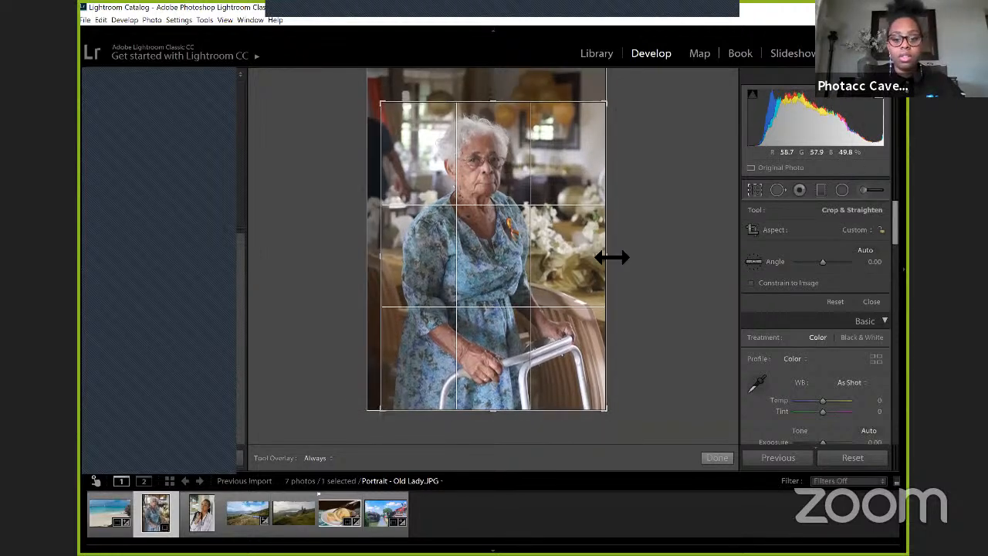
{"action": "left_click_drag", "start_coordinate": [608, 257], "coordinate": [610, 257]}
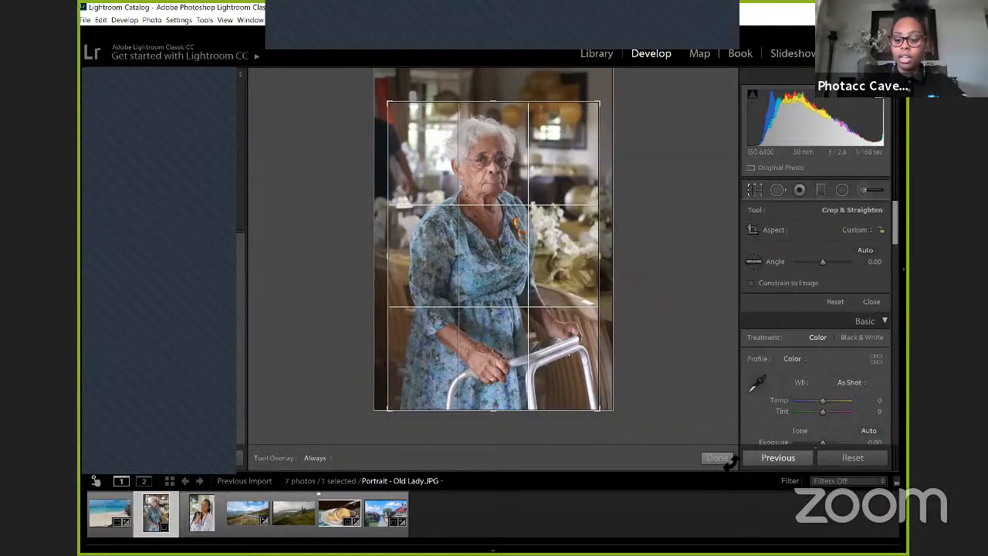
{"action": "key", "text": "Return"}
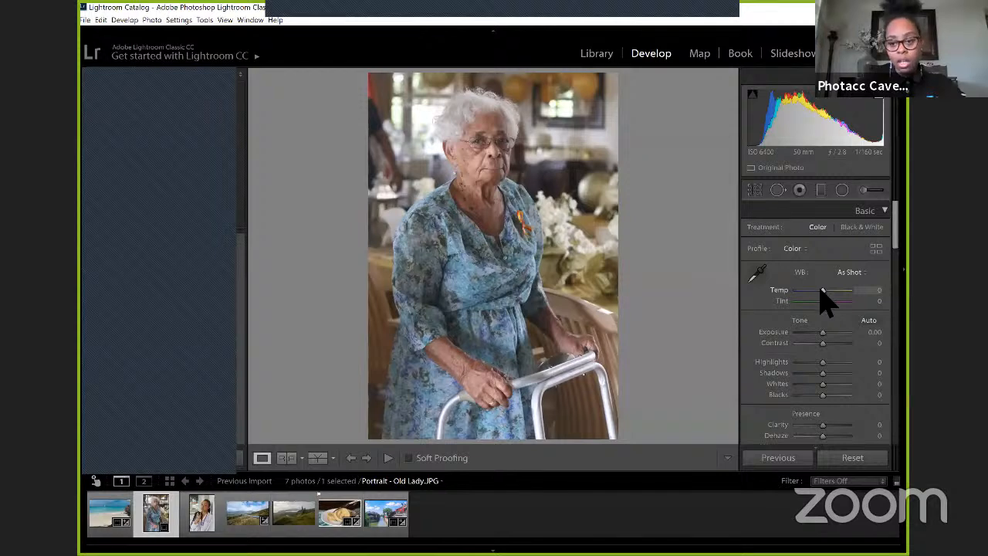
Step: Set the portrait's white balance Temp to +6 and its Exposure to +0.40
{"action": "left_click_drag", "start_coordinate": [820, 292], "coordinate": [822, 294]}
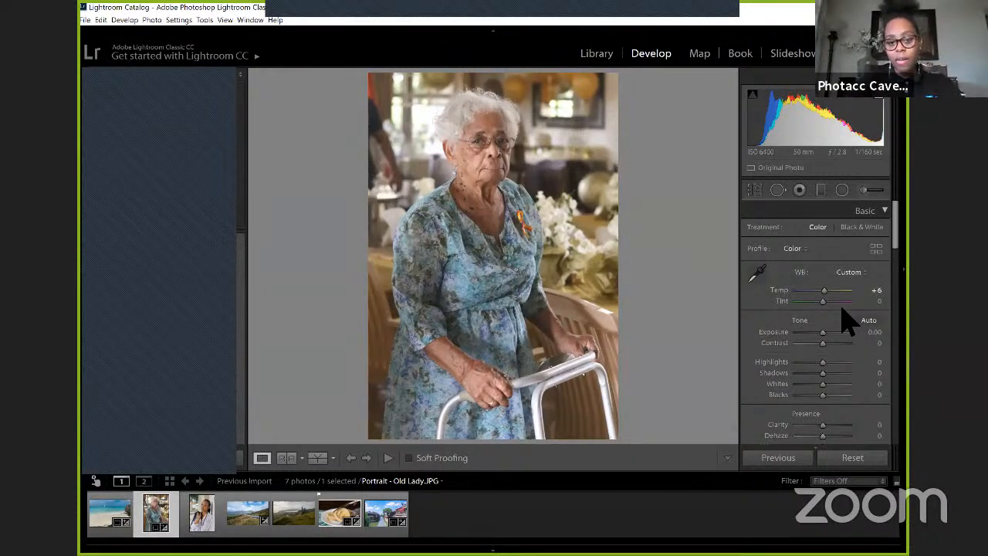
{"action": "scroll", "coordinate": [846, 320], "scroll_direction": "down", "scroll_amount": 2}
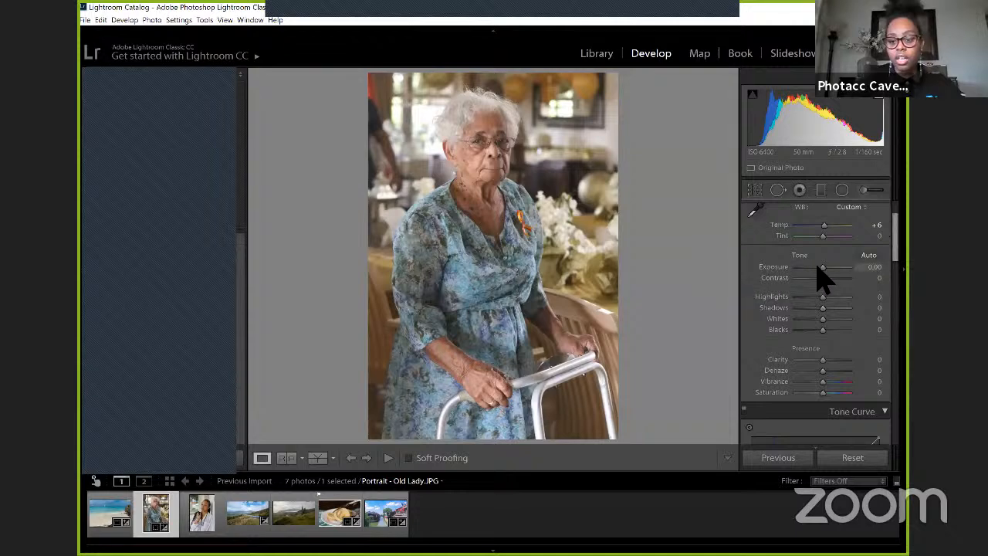
{"action": "left_click_drag", "start_coordinate": [823, 267], "coordinate": [826, 266]}
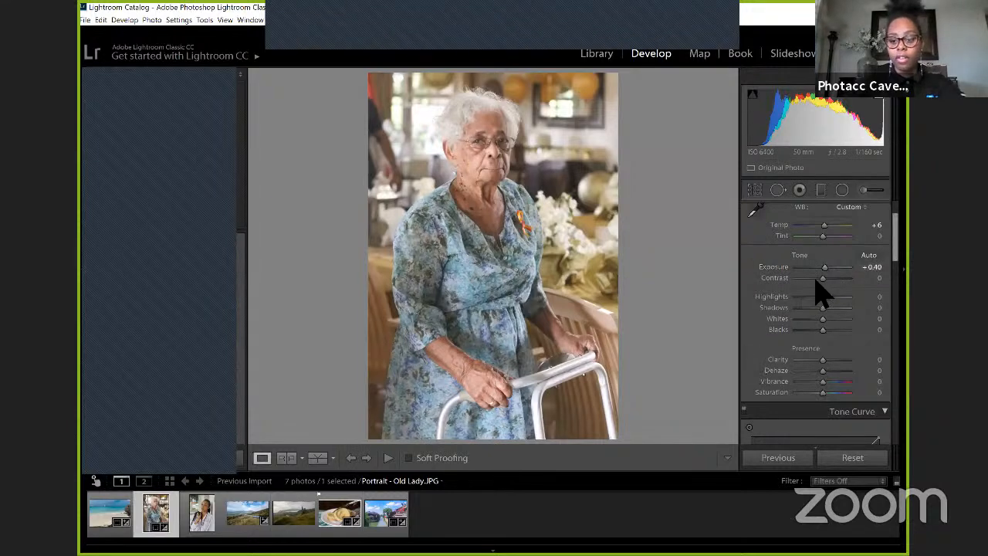
Step: Set the portrait's Contrast to +11 and its Highlights to -78
{"action": "left_click_drag", "start_coordinate": [819, 282], "coordinate": [827, 280]}
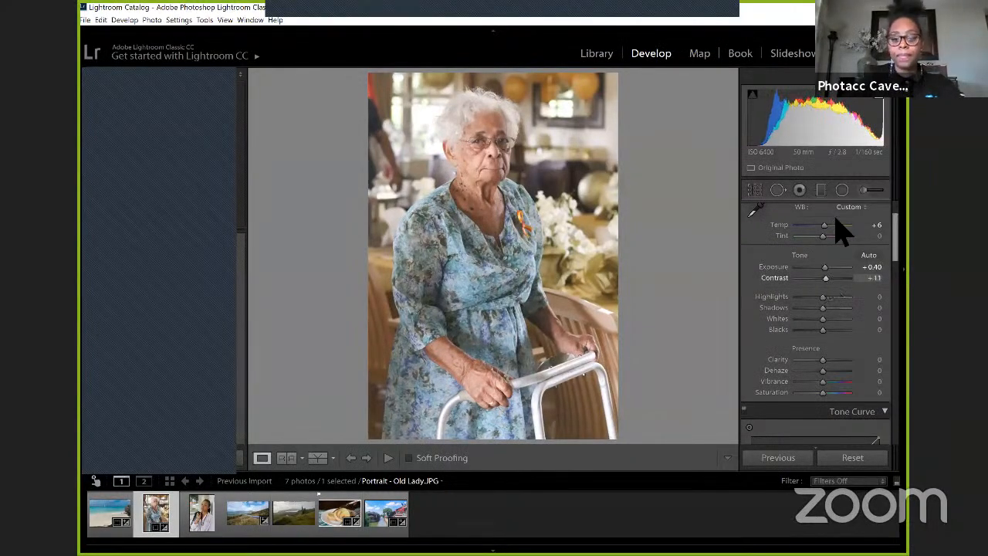
{"action": "scroll", "coordinate": [832, 237], "scroll_direction": "down", "scroll_amount": 2}
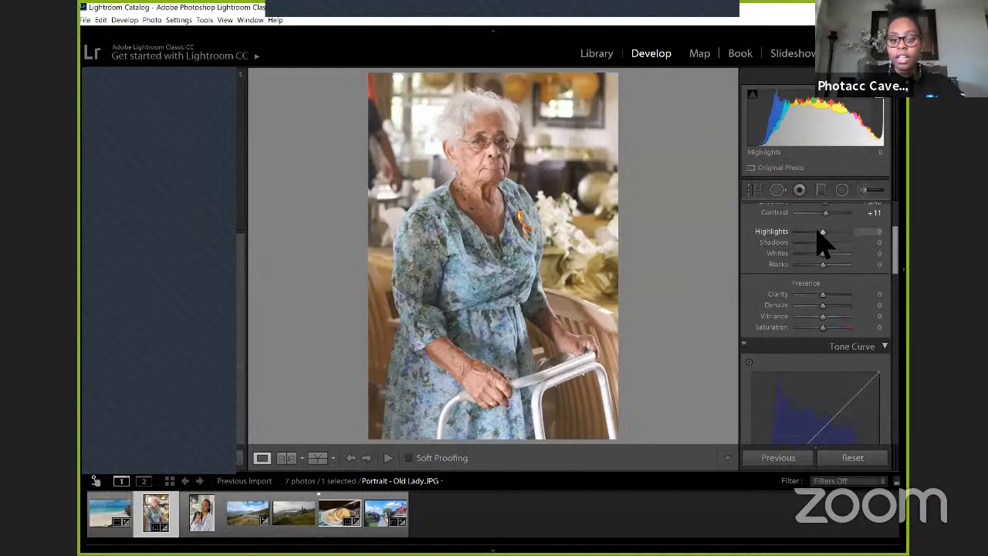
{"action": "left_click", "coordinate": [807, 232]}
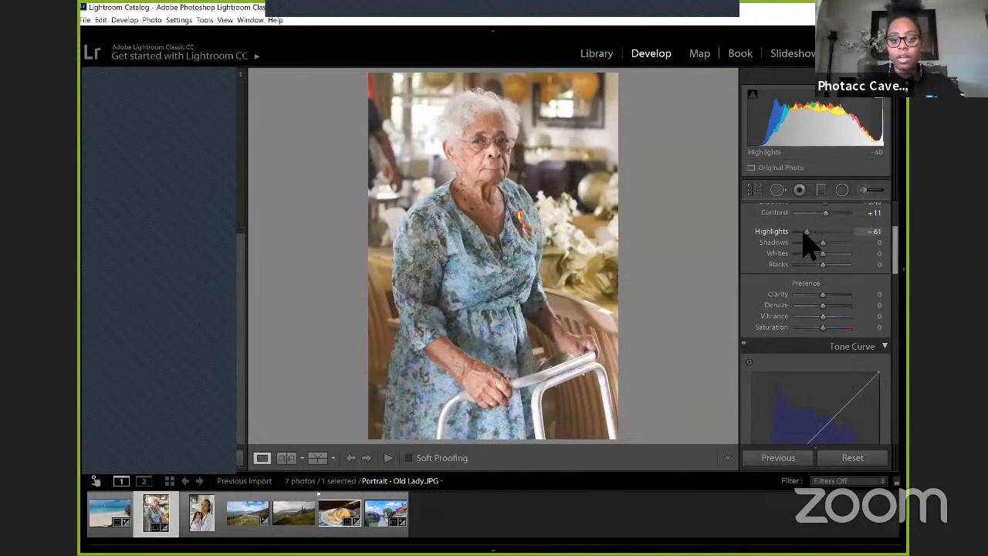
{"action": "left_click", "coordinate": [801, 235]}
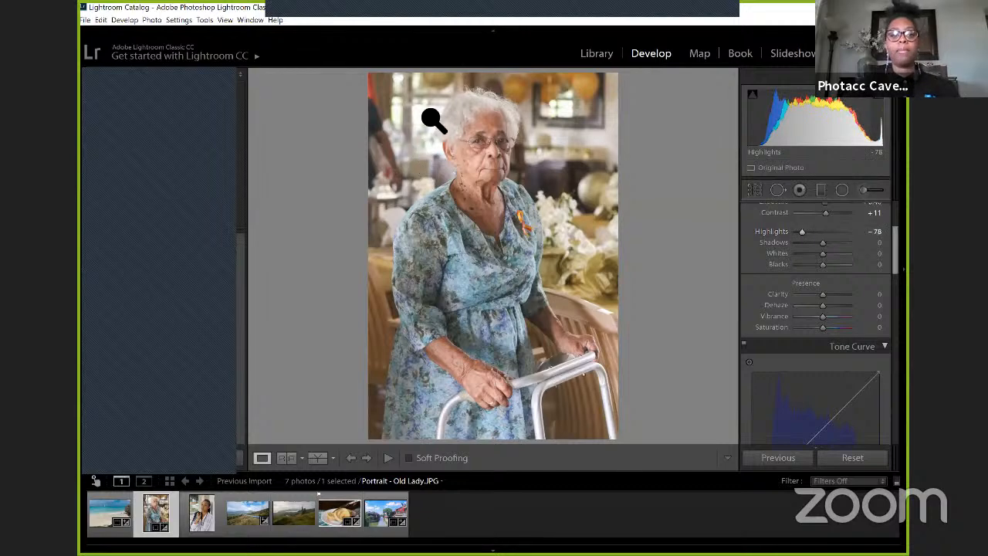
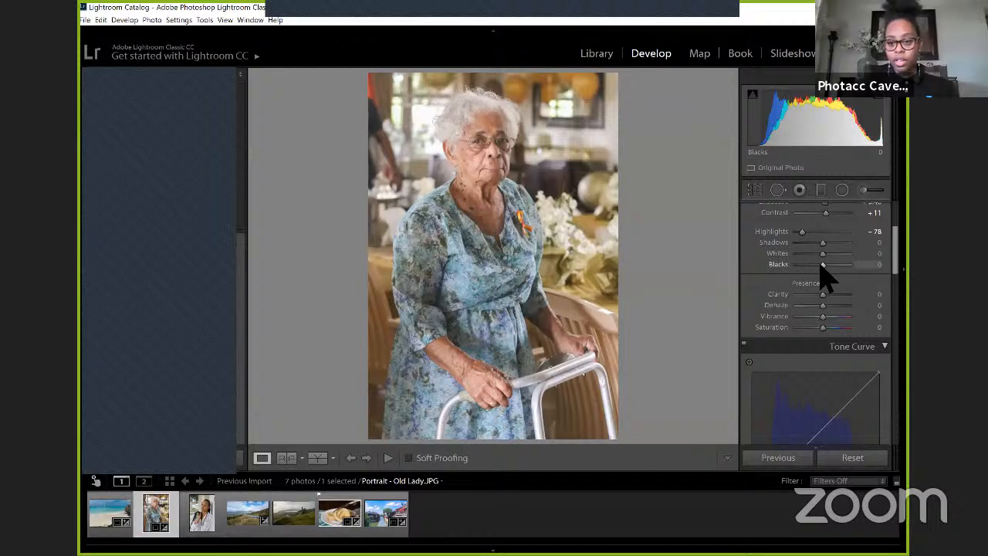
Step: Set the portrait's Blacks to -29 and switch its Tone Curve from the Blue channel to the RGB channel
{"action": "left_click_drag", "start_coordinate": [822, 265], "coordinate": [813, 266]}
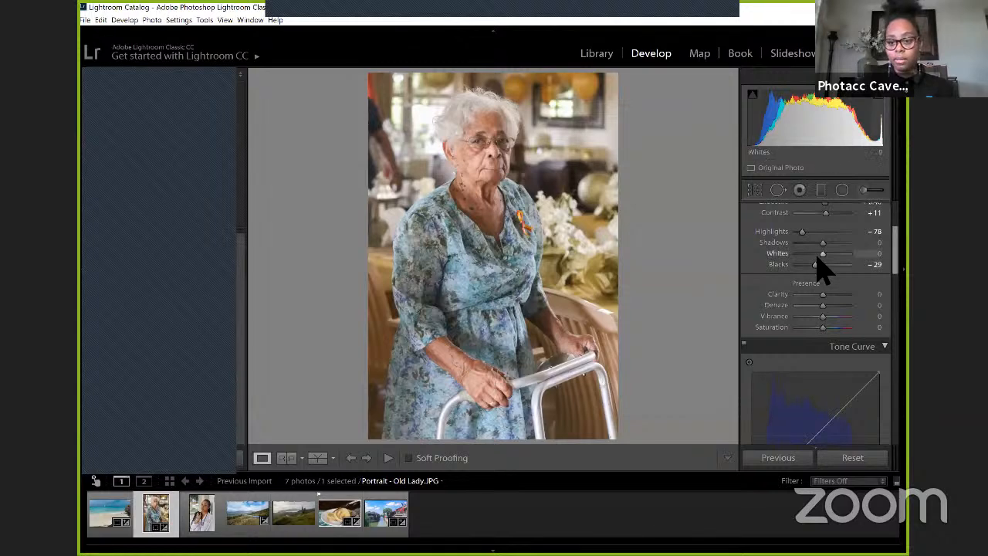
{"action": "scroll", "coordinate": [815, 262], "scroll_direction": "down", "scroll_amount": 2}
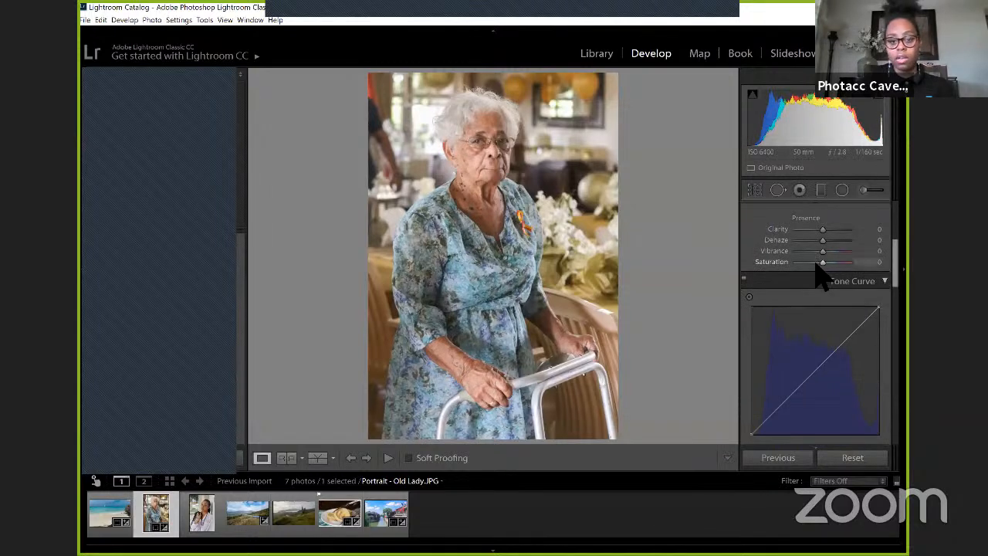
{"action": "scroll", "coordinate": [855, 368], "scroll_direction": "down", "scroll_amount": 2}
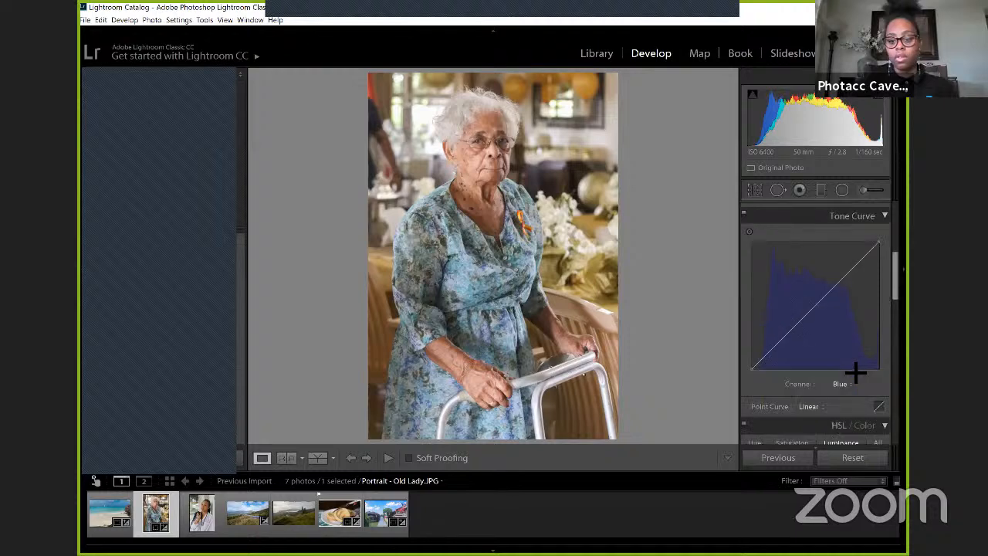
{"action": "left_click", "coordinate": [841, 384]}
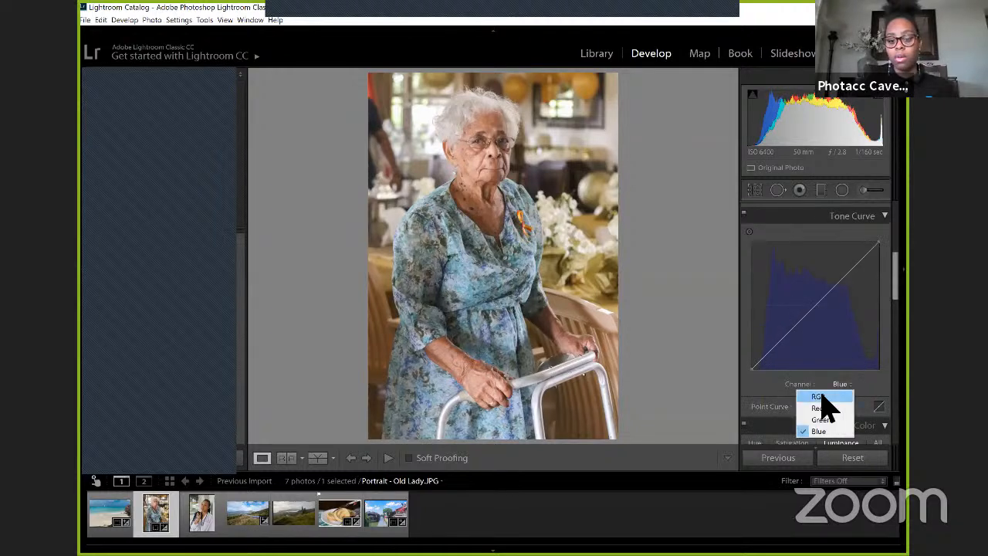
{"action": "left_click", "coordinate": [819, 397]}
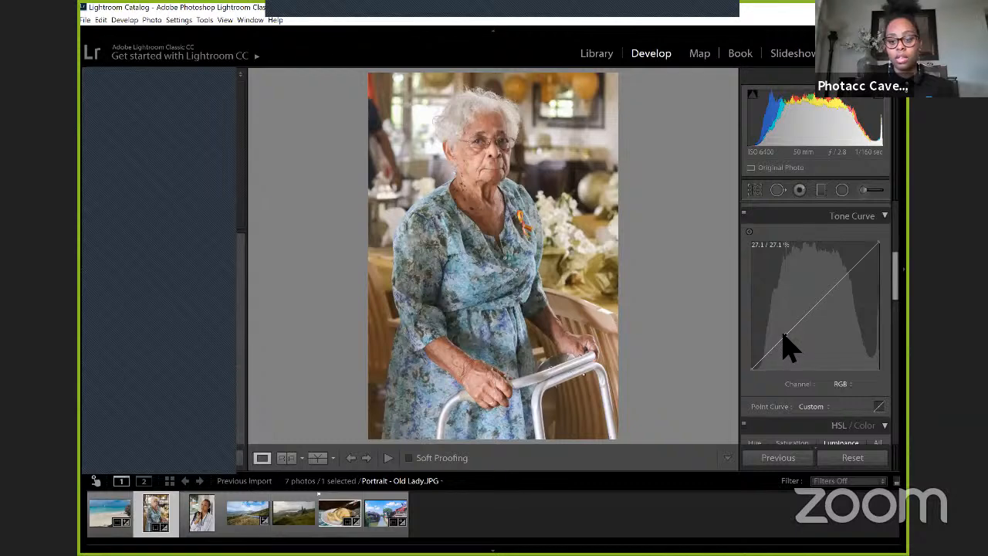
Step: Shape a gentle S-curve on the RGB channel by slightly lowering a shadow point and raising a highlight point
{"action": "left_click_drag", "start_coordinate": [782, 337], "coordinate": [783, 338]}
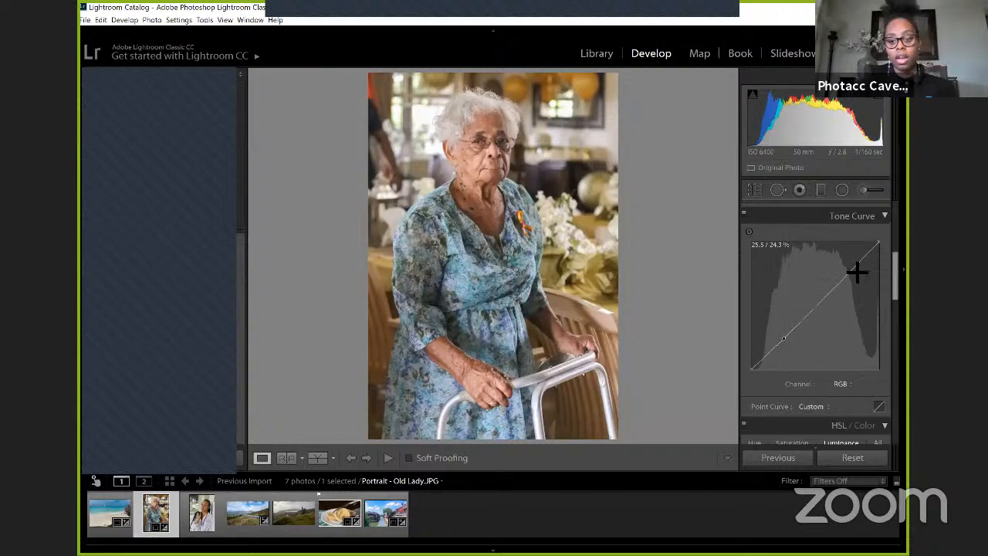
{"action": "left_click_drag", "start_coordinate": [849, 271], "coordinate": [851, 266]}
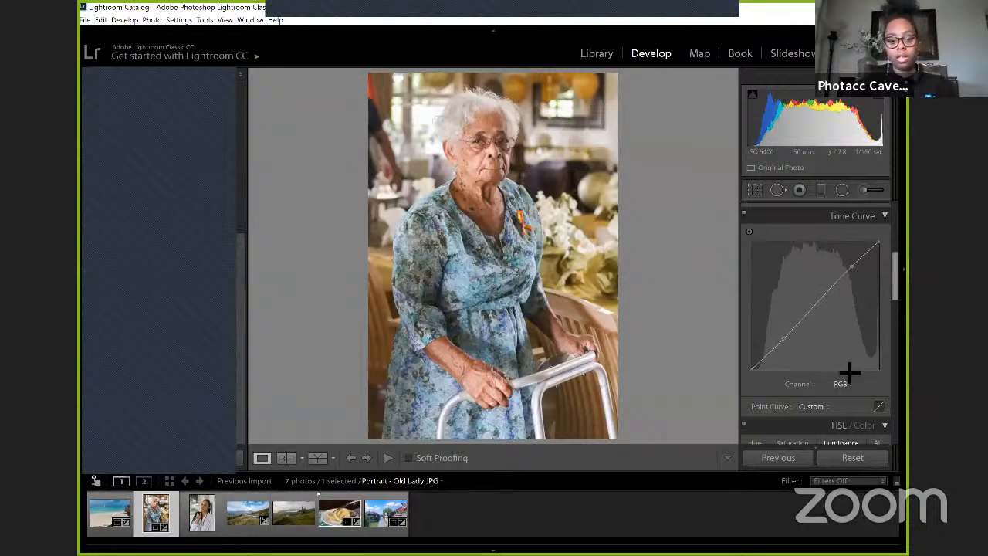
{"action": "scroll", "coordinate": [855, 386], "scroll_direction": "down", "scroll_amount": 3}
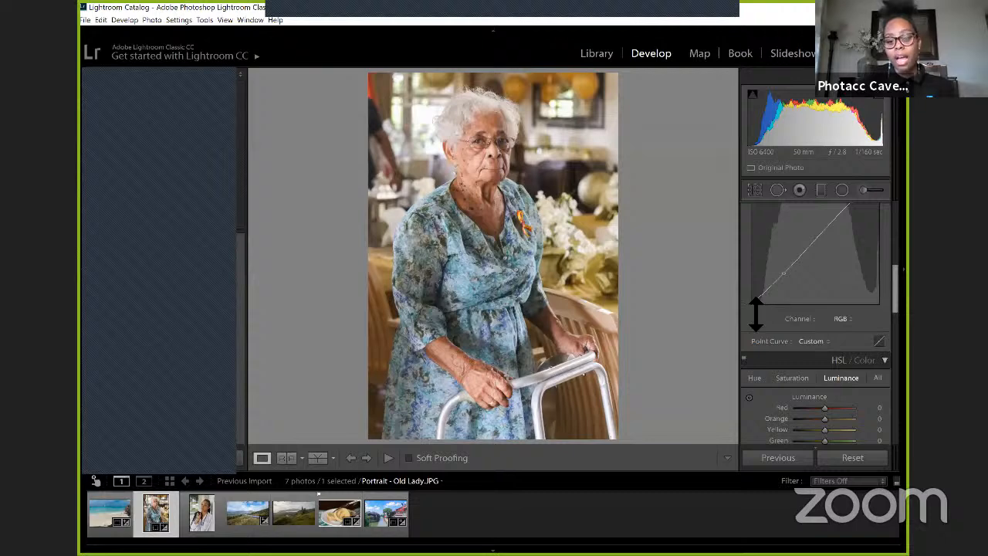
Step: Lift the black end point of the portrait's RGB tone curve to fade the darkest tones
{"action": "scroll", "coordinate": [759, 312], "scroll_direction": "up", "scroll_amount": 2}
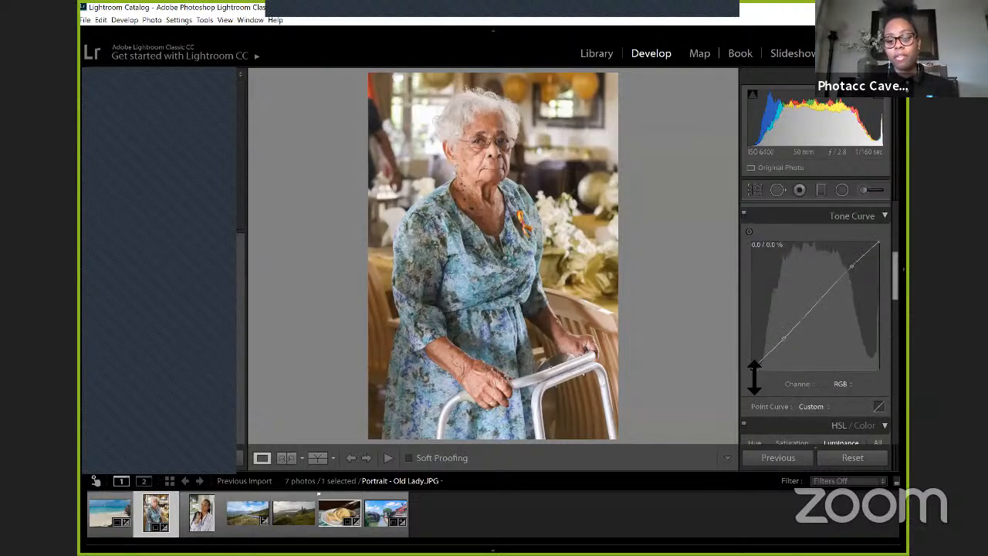
{"action": "left_click_drag", "start_coordinate": [752, 379], "coordinate": [749, 356]}
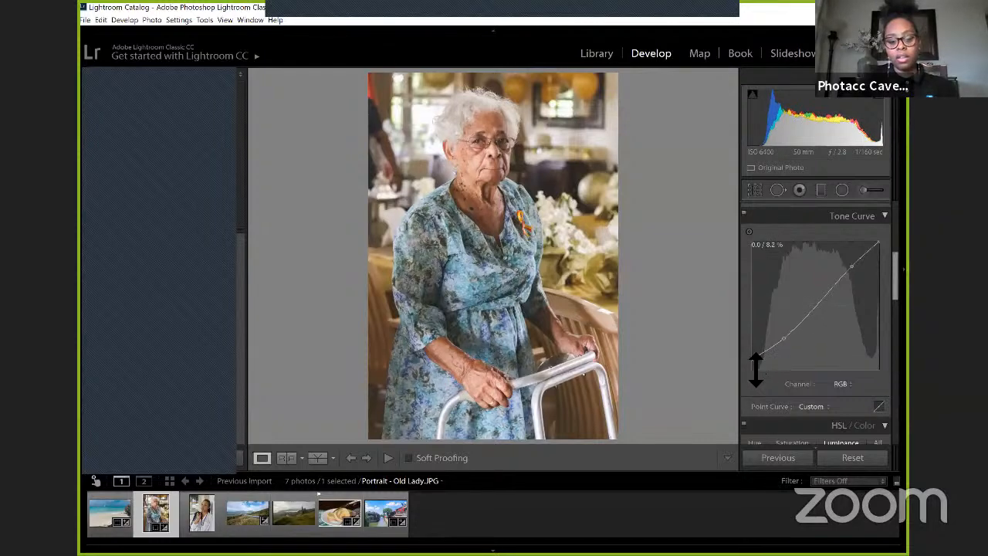
{"action": "left_click_drag", "start_coordinate": [752, 363], "coordinate": [750, 369]}
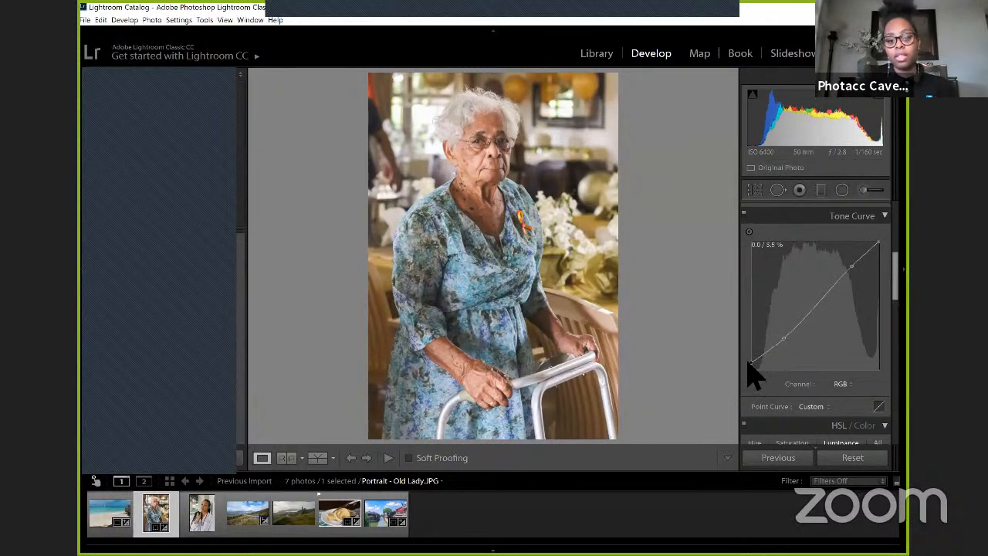
{"action": "left_click_drag", "start_coordinate": [749, 362], "coordinate": [749, 361]}
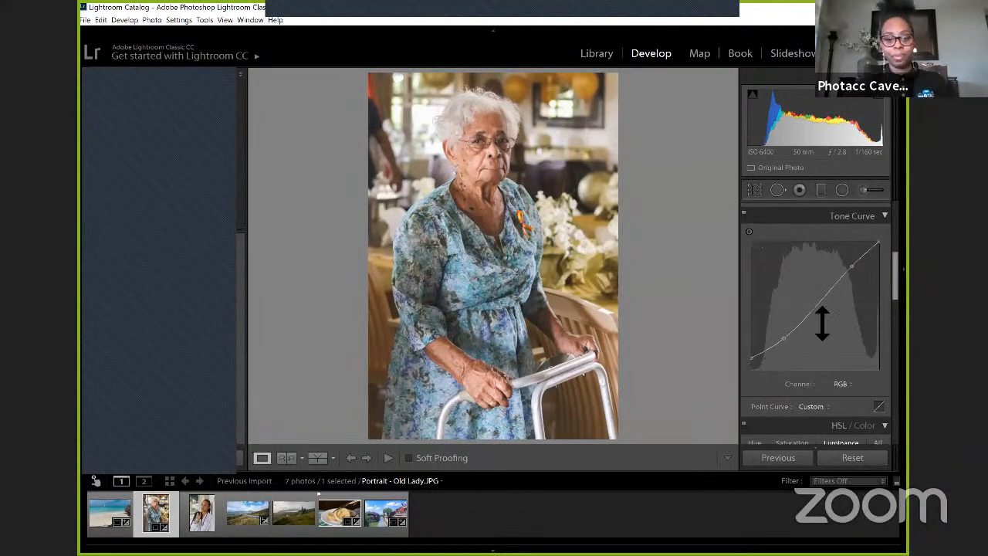
Step: Set the portrait's HSL Saturation for Blue to +26 and for Aqua to +9
{"action": "scroll", "coordinate": [821, 324], "scroll_direction": "down", "scroll_amount": 5}
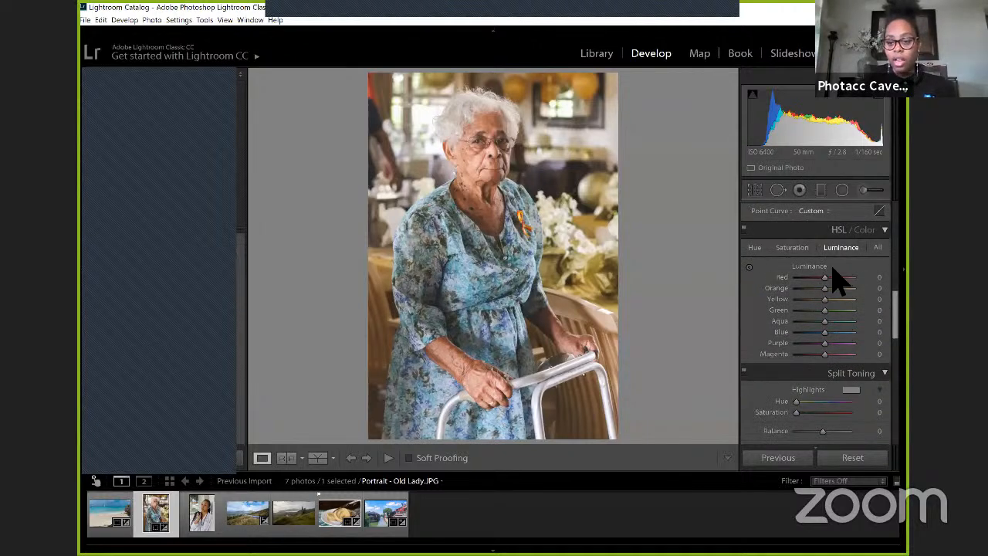
{"action": "left_click", "coordinate": [790, 247]}
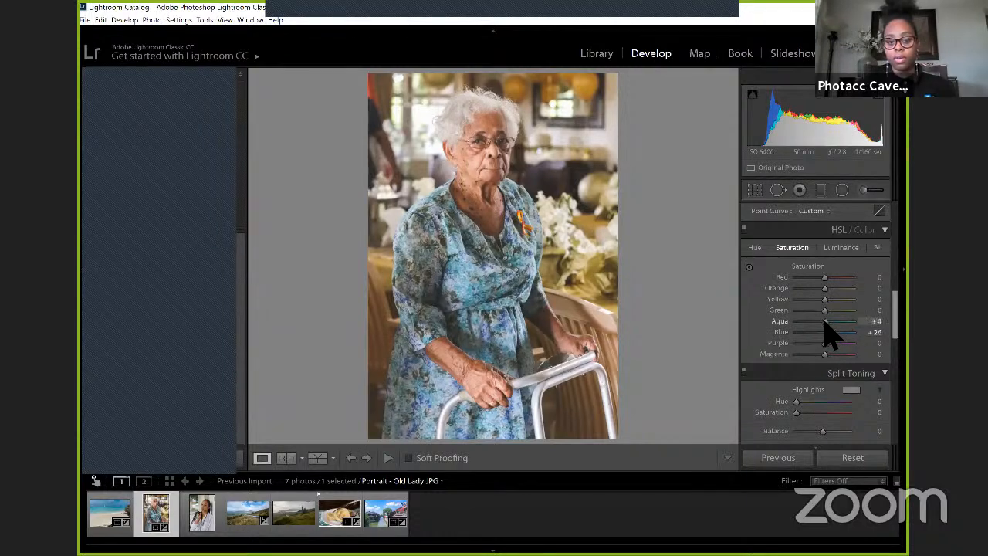
{"action": "left_click_drag", "start_coordinate": [824, 322], "coordinate": [826, 322]}
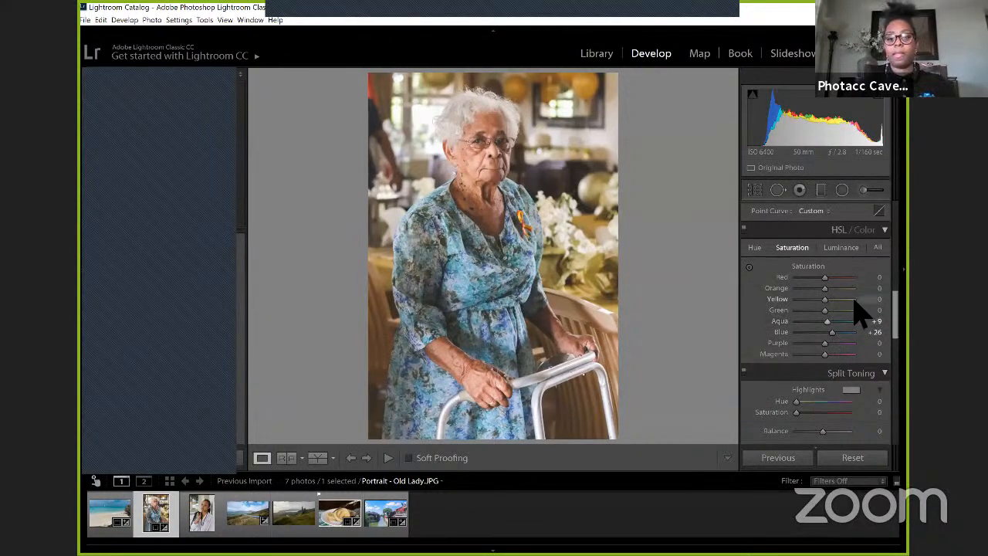
Step: Draw a circular radial filter around the woman's head and invert it so the effect applies inside the circle
{"action": "scroll", "coordinate": [862, 313], "scroll_direction": "down", "scroll_amount": 3}
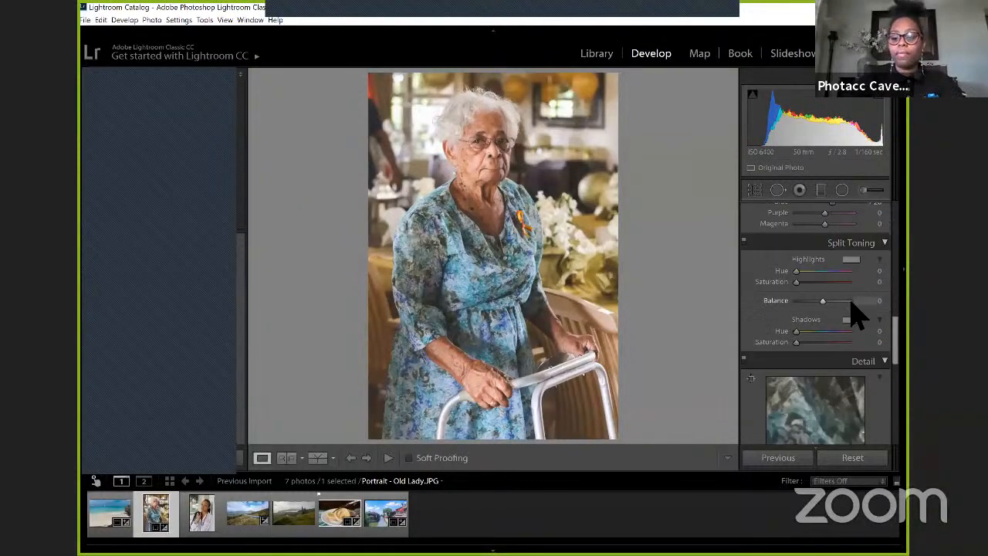
{"action": "scroll", "coordinate": [855, 314], "scroll_direction": "down", "scroll_amount": 3}
{"action": "scroll", "coordinate": [856, 312], "scroll_direction": "up", "scroll_amount": 6}
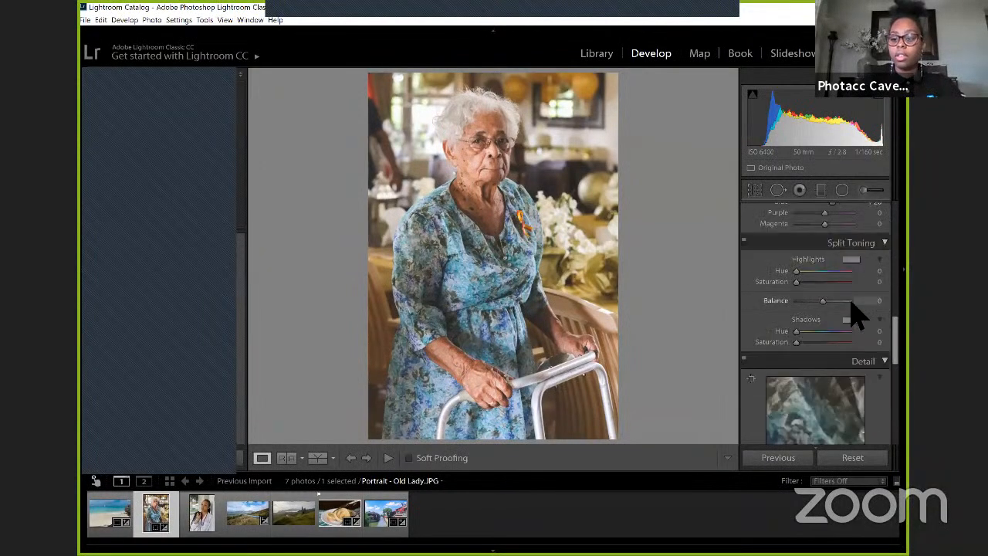
{"action": "scroll", "coordinate": [857, 313], "scroll_direction": "up", "scroll_amount": 2}
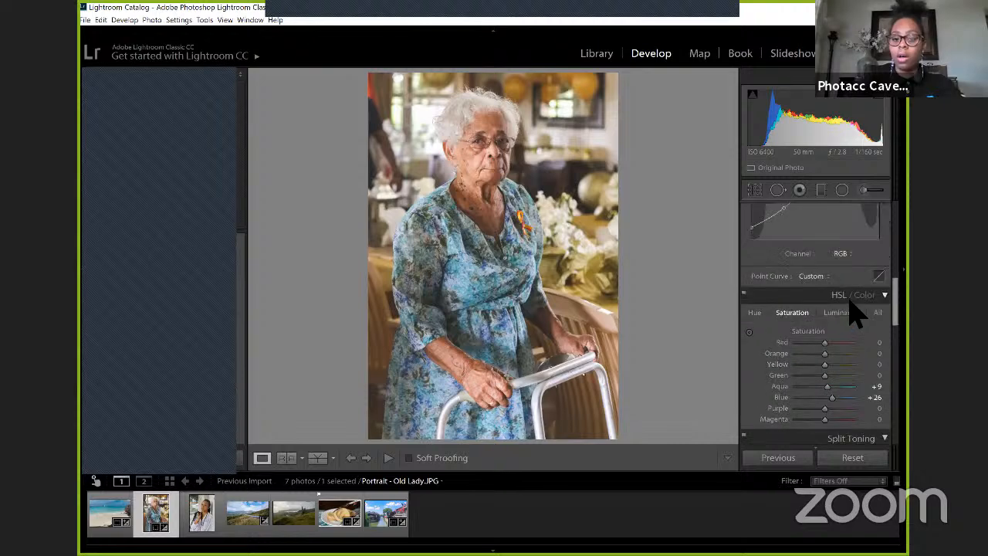
{"action": "left_click", "coordinate": [841, 189]}
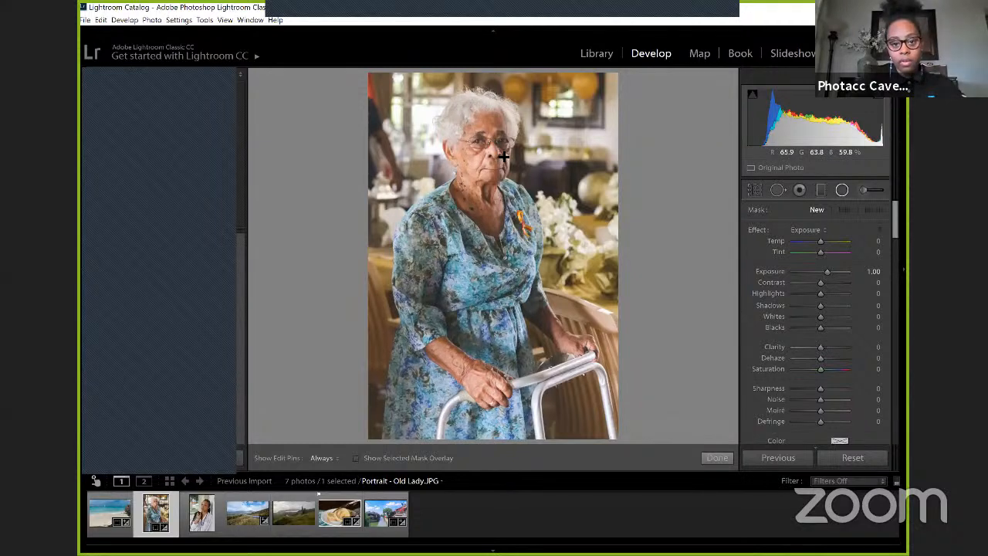
{"action": "mouse_move", "coordinate": [502, 156]}
{"action": "left_mouse_down"}
{"action": "mouse_move", "coordinate": [458, 111]}
{"action": "mouse_move", "coordinate": [485, 155]}
{"action": "left_mouse_up"}
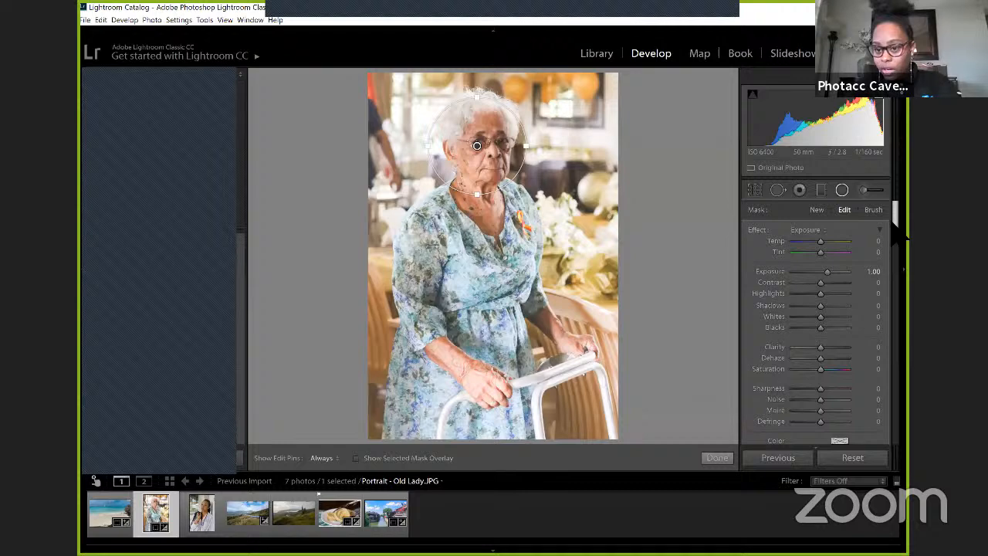
{"action": "scroll", "coordinate": [900, 228], "scroll_direction": "down", "scroll_amount": 3}
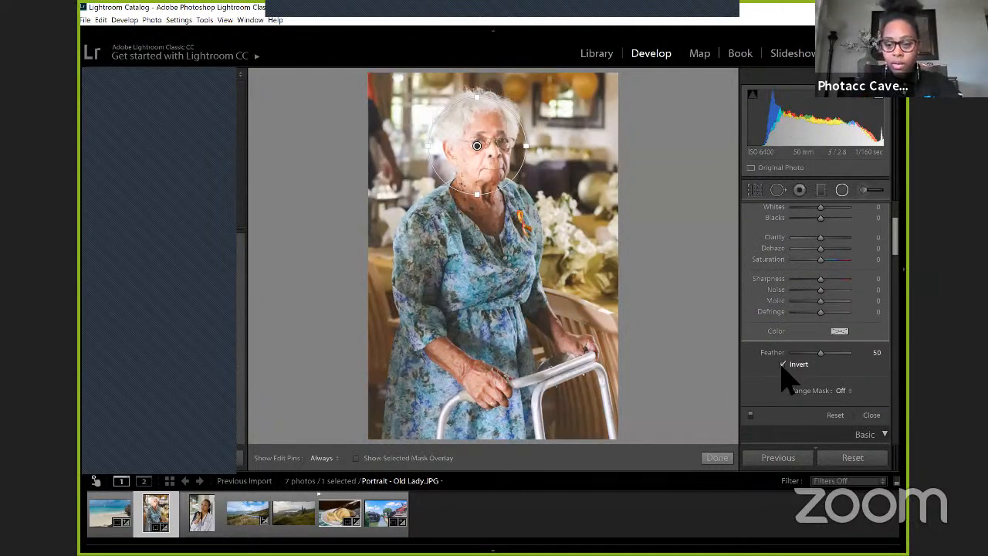
{"action": "scroll", "coordinate": [895, 224], "scroll_direction": "up", "scroll_amount": 3}
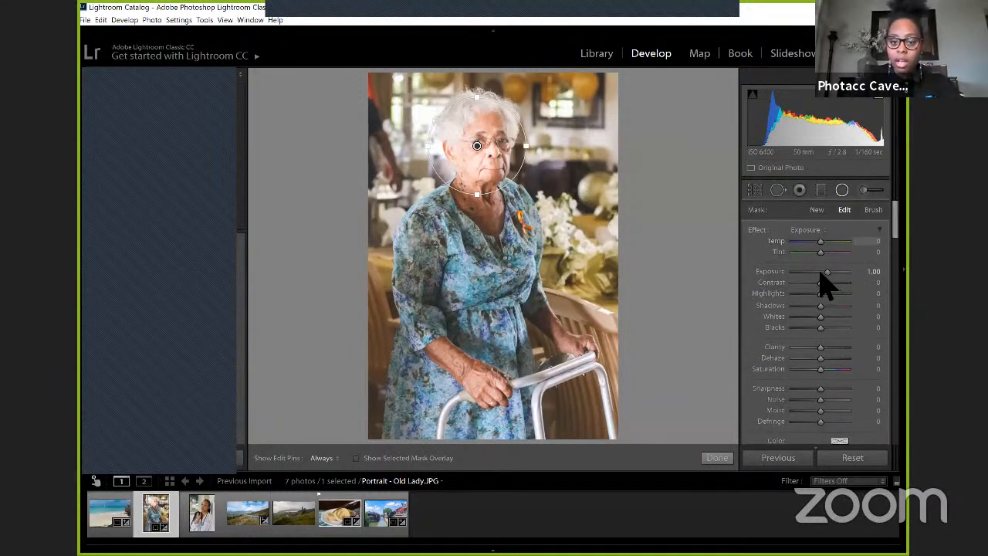
Step: Reset the radial filter's Exposure to 0.00 and set its Sharpness to 19
{"action": "left_click_drag", "start_coordinate": [821, 276], "coordinate": [819, 275]}
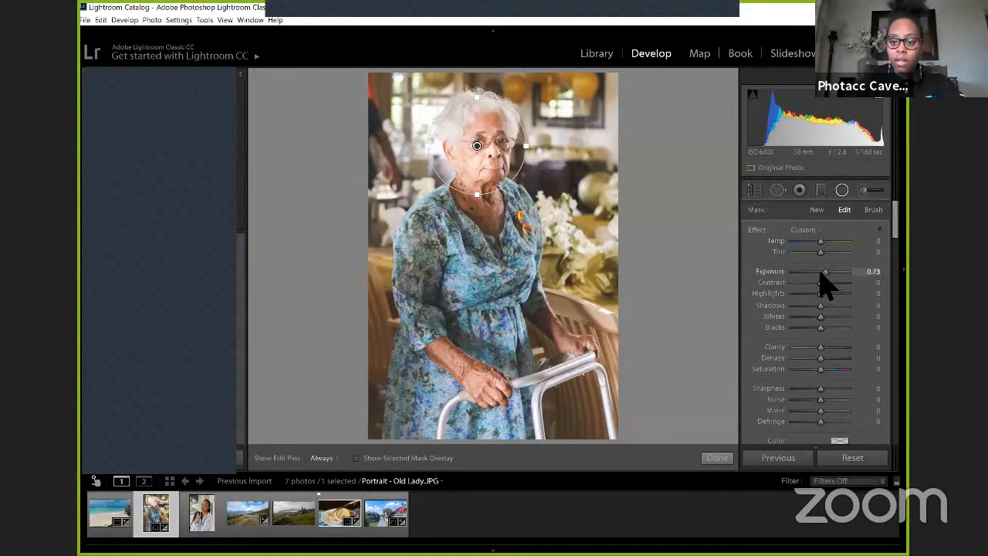
{"action": "double_click", "coordinate": [763, 273]}
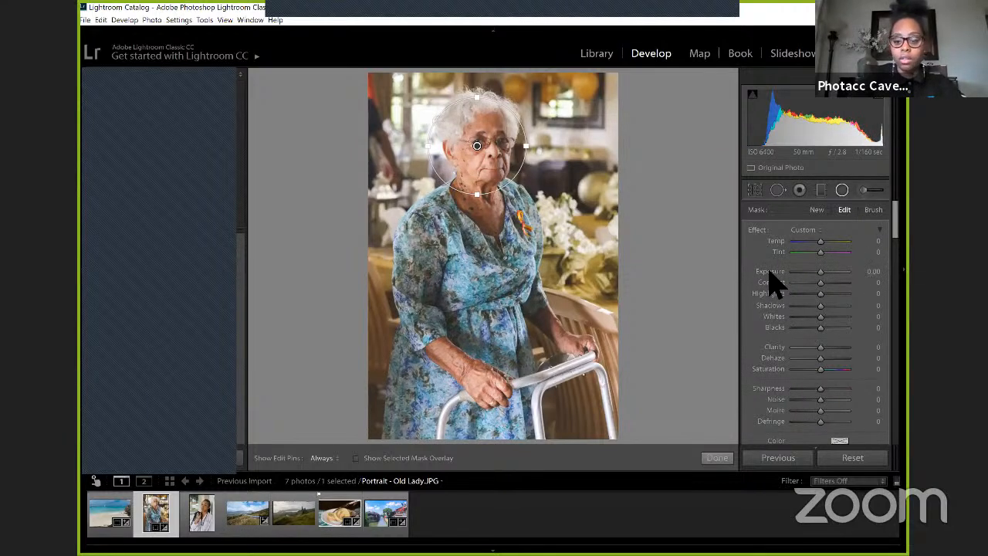
{"action": "scroll", "coordinate": [810, 320], "scroll_direction": "down", "scroll_amount": 3}
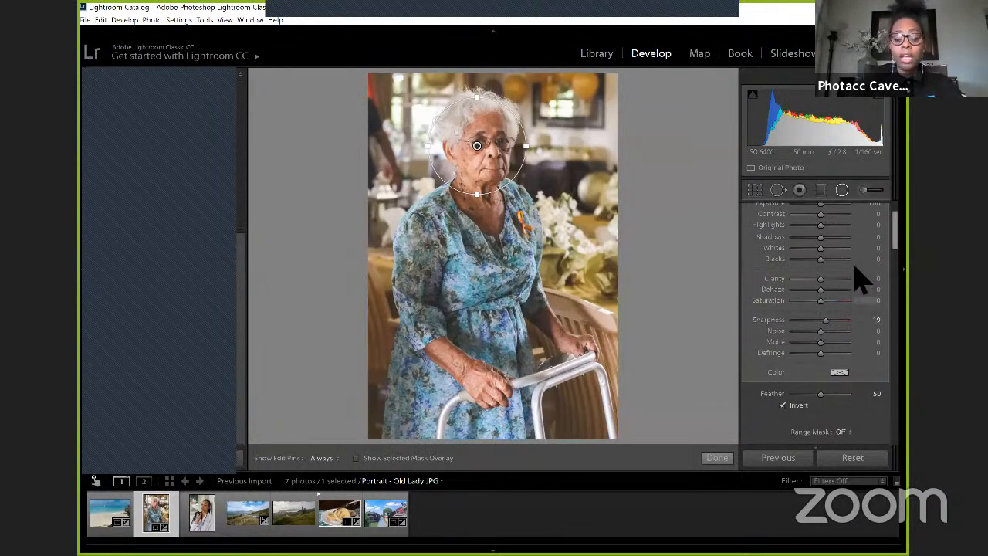
Step: Add a graduated filter across the portrait from its upper-left area at a shallow diagonal, with Exposure set to 0.51
{"action": "scroll", "coordinate": [860, 278], "scroll_direction": "down", "scroll_amount": 4}
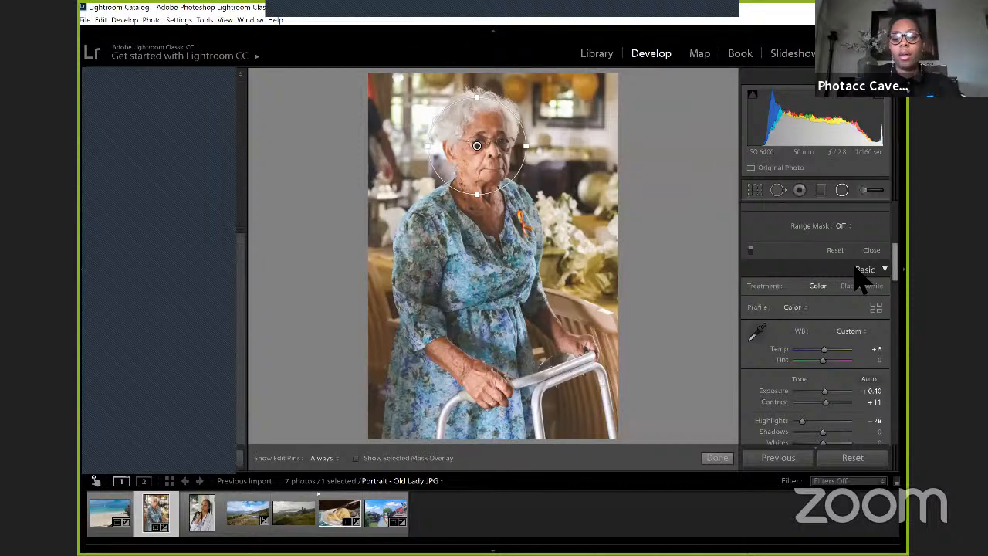
{"action": "scroll", "coordinate": [860, 279], "scroll_direction": "down", "scroll_amount": 5}
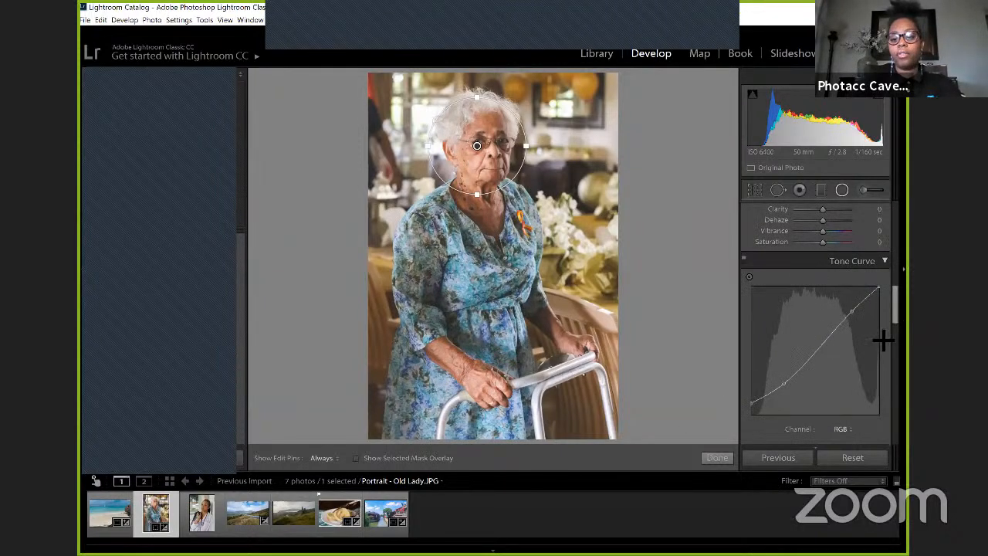
{"action": "scroll", "coordinate": [864, 328], "scroll_direction": "down", "scroll_amount": 2}
{"action": "scroll", "coordinate": [857, 328], "scroll_direction": "down", "scroll_amount": 3}
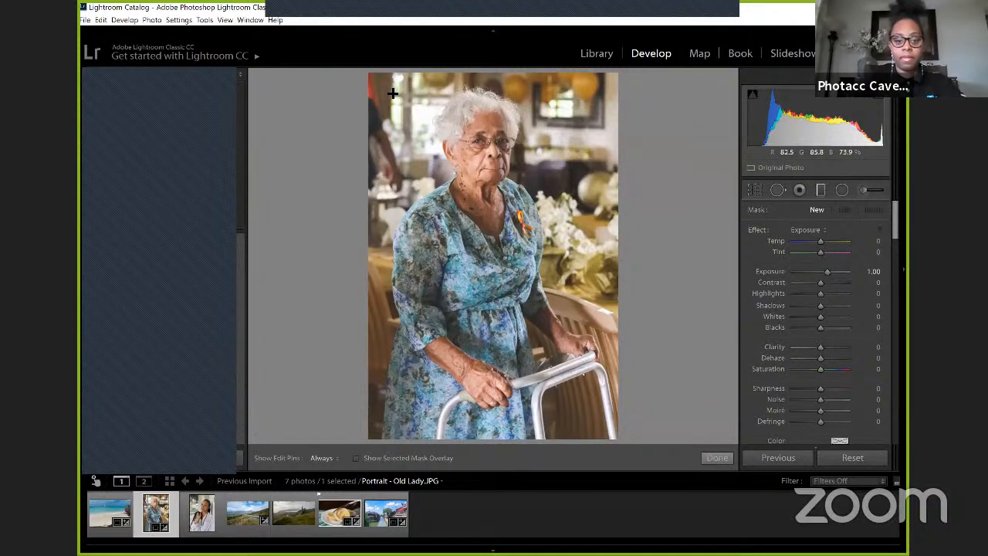
{"action": "left_click_drag", "start_coordinate": [393, 93], "coordinate": [498, 209]}
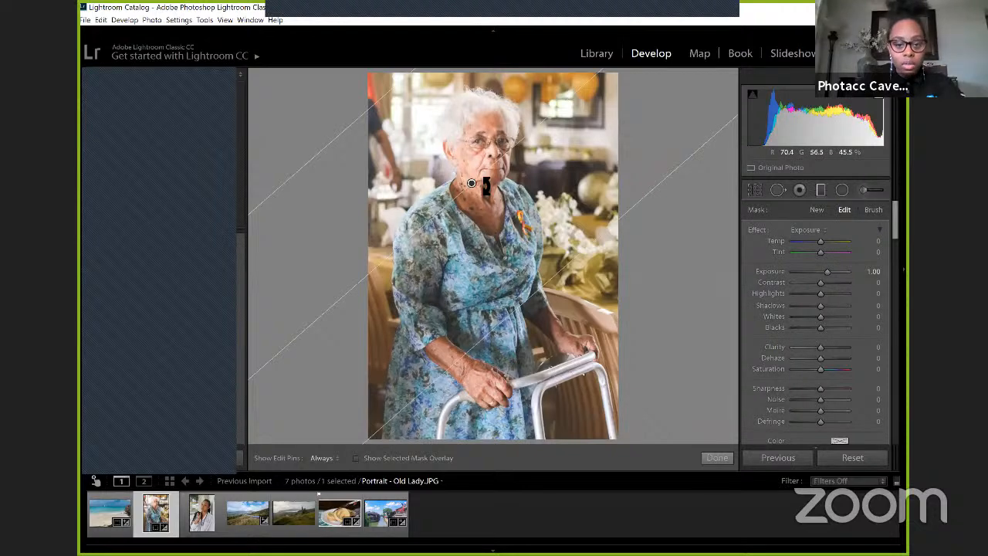
{"action": "left_click_drag", "start_coordinate": [486, 186], "coordinate": [533, 246]}
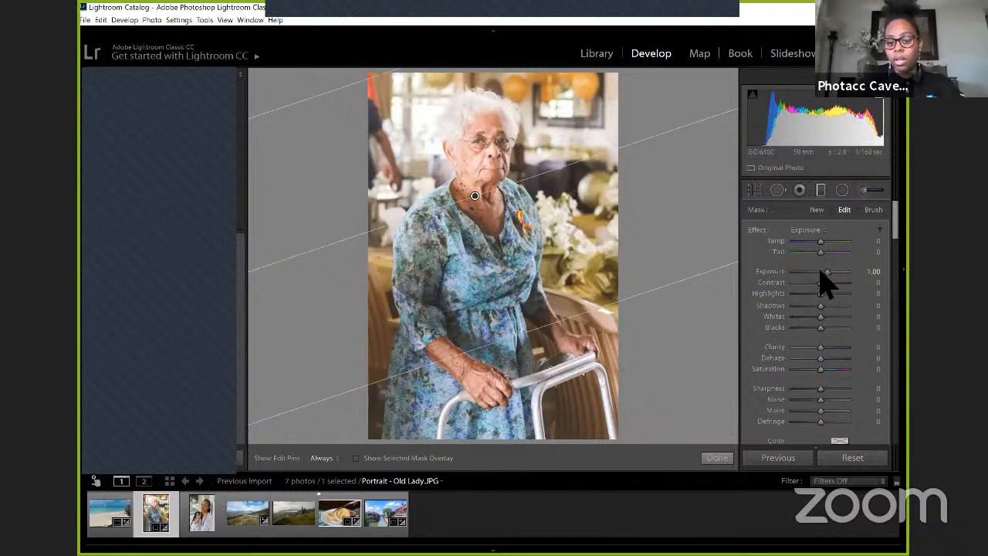
{"action": "left_click_drag", "start_coordinate": [821, 273], "coordinate": [819, 271]}
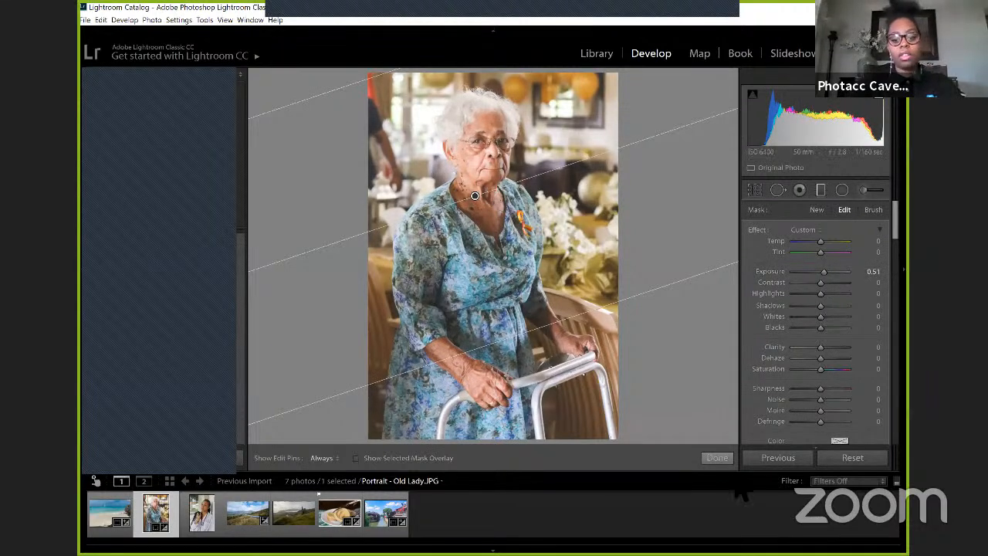
{"action": "left_click", "coordinate": [718, 458]}
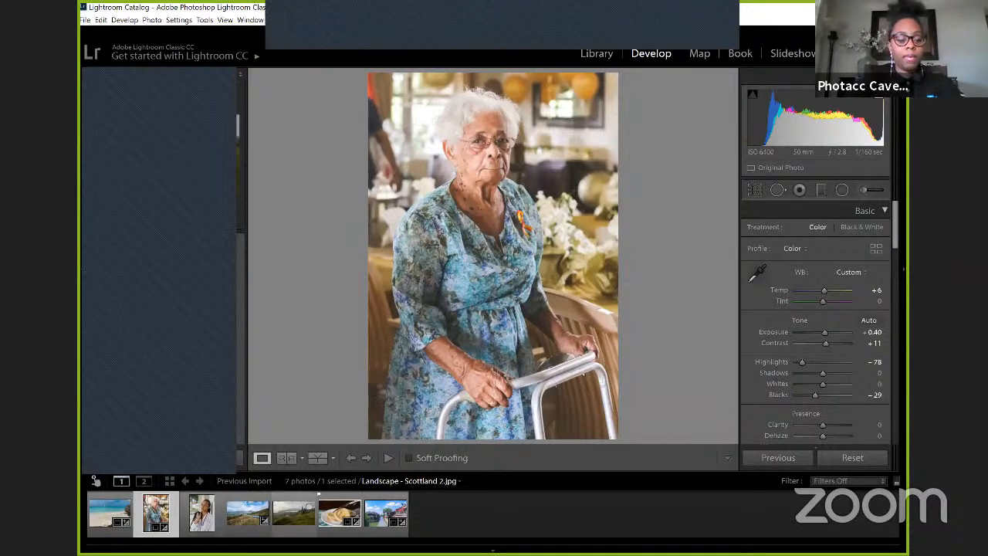
Step: Open the Scotland landscape with the rock pinnacles for cropping and trim its left and bottom edges freehand
{"action": "left_click", "coordinate": [293, 511]}
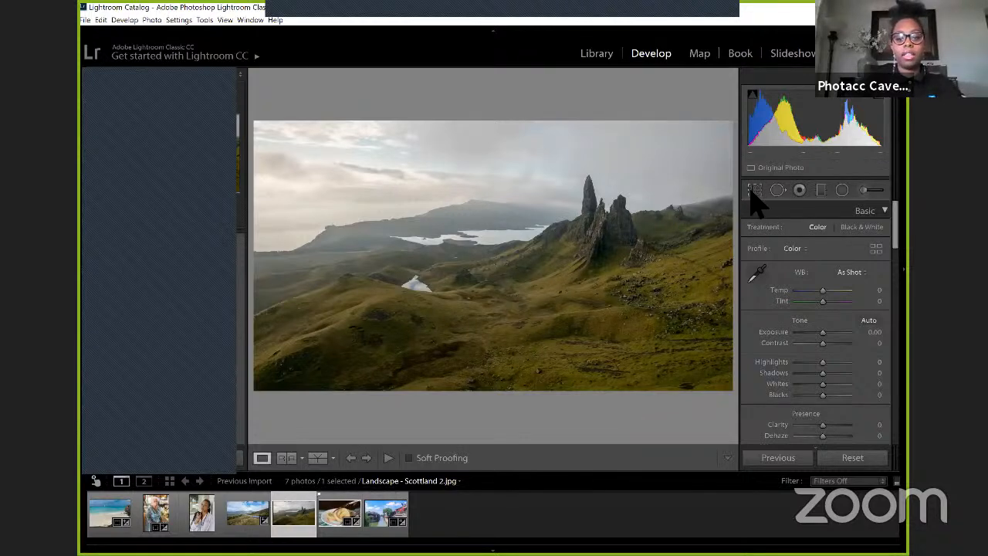
{"action": "left_click", "coordinate": [754, 192]}
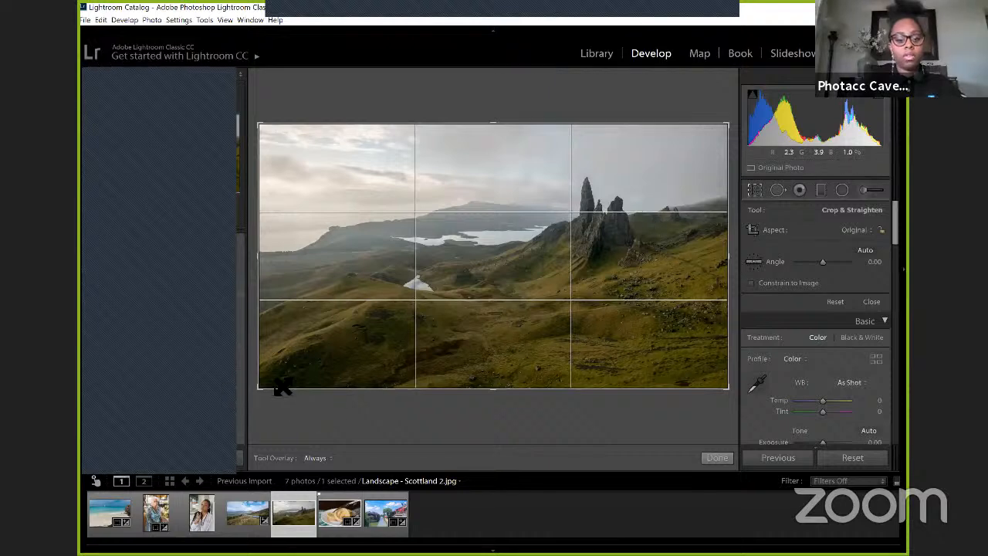
{"action": "left_click_drag", "start_coordinate": [260, 386], "coordinate": [270, 376]}
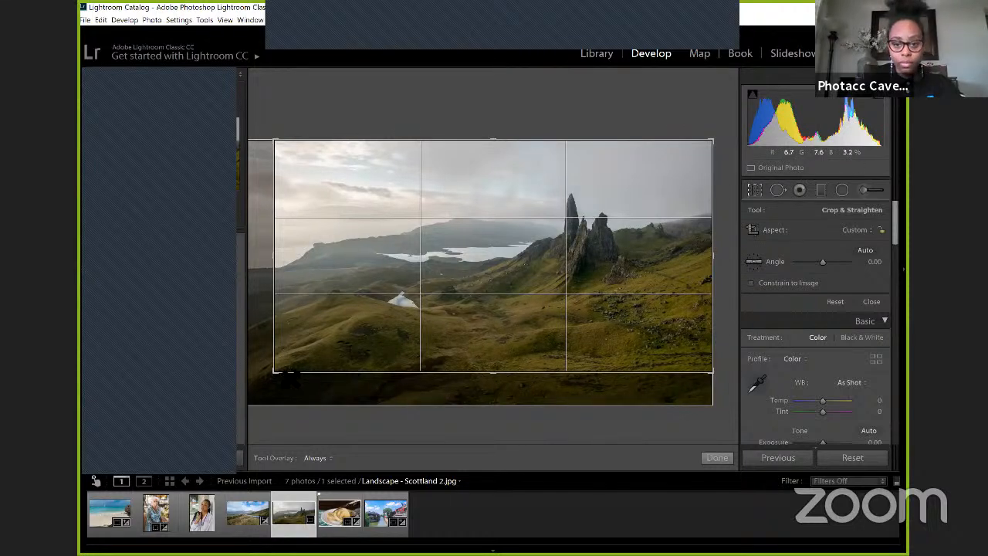
{"action": "left_click_drag", "start_coordinate": [277, 372], "coordinate": [308, 384]}
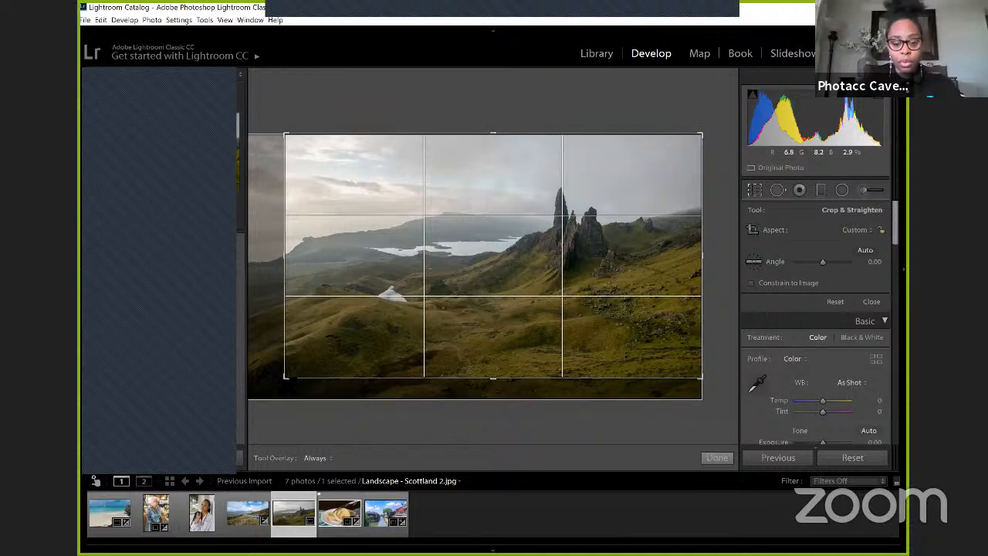
Step: Set the crop's aspect ratio to 1 x 1 and enlarge the square to the photo's full height
{"action": "left_click", "coordinate": [847, 231]}
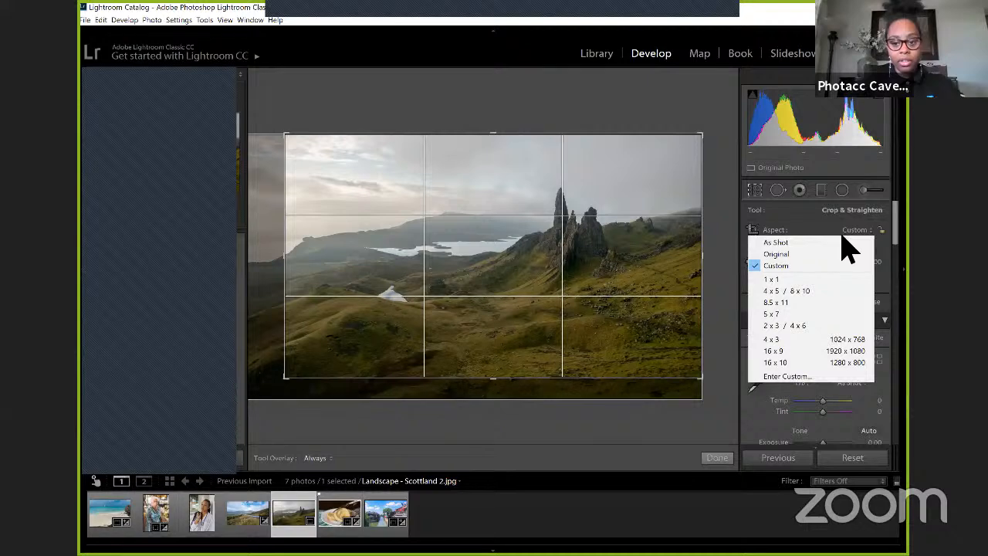
{"action": "left_click", "coordinate": [772, 280]}
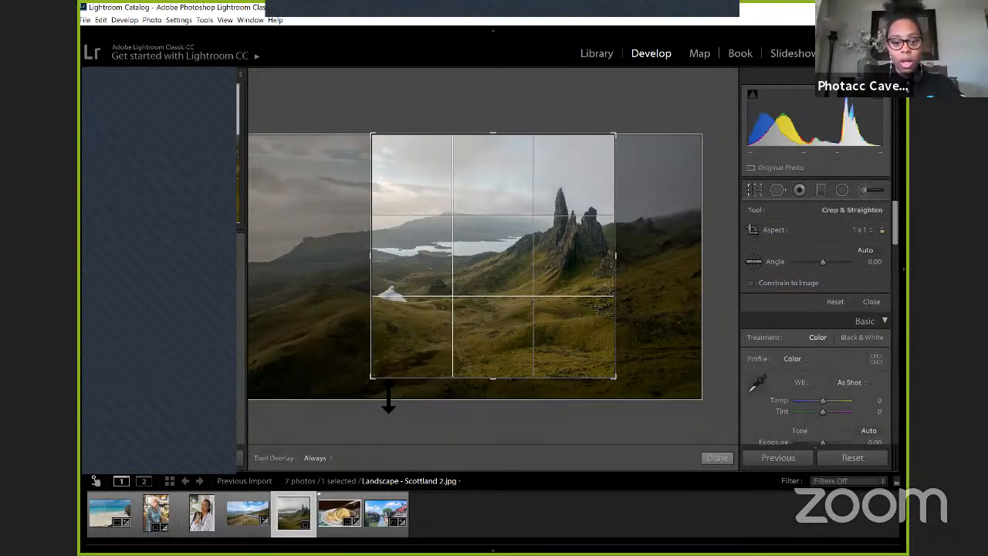
{"action": "left_click_drag", "start_coordinate": [388, 397], "coordinate": [348, 383]}
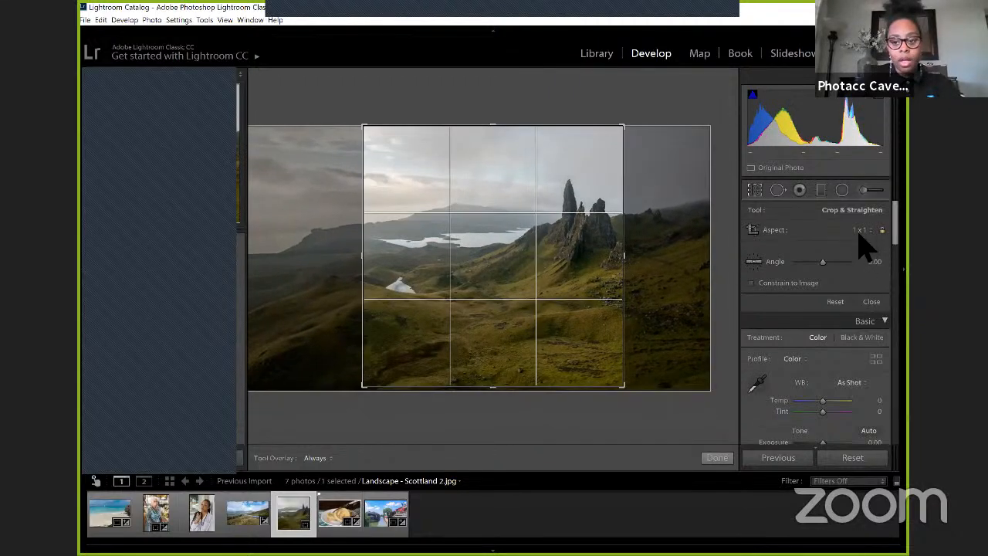
Step: Switch the crop's aspect ratio to Custom, widen it on both sides, trim the top slightly and apply it
{"action": "left_click", "coordinate": [858, 231]}
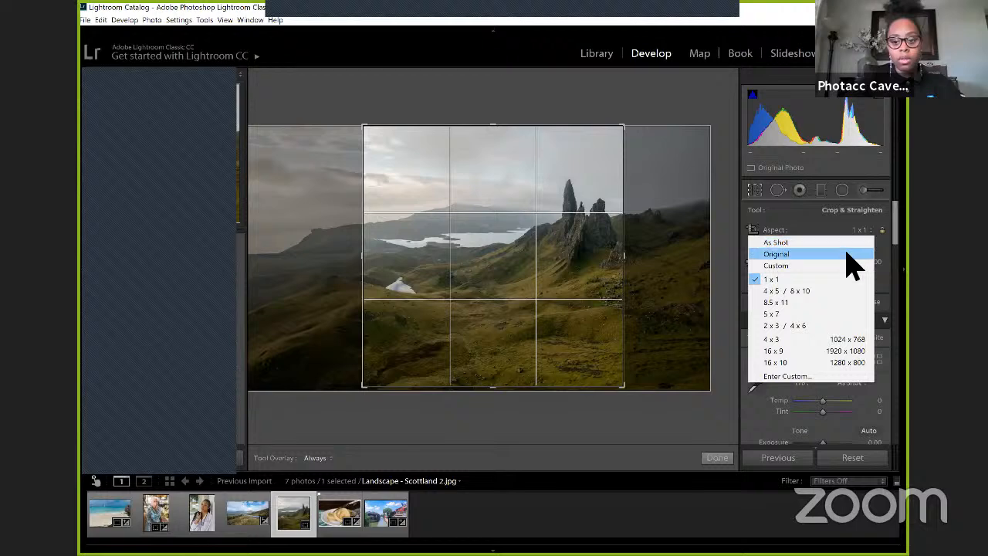
{"action": "left_click", "coordinate": [848, 265]}
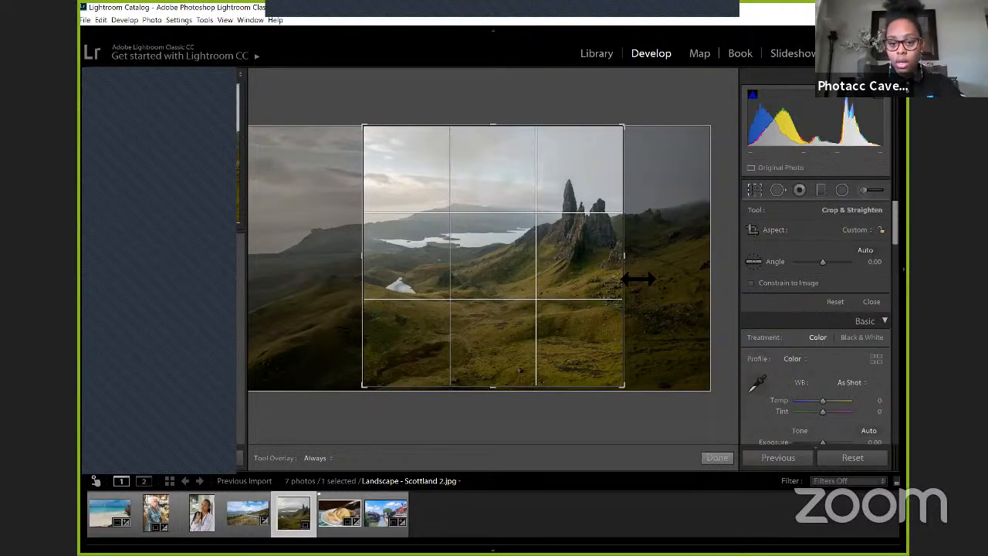
{"action": "left_click_drag", "start_coordinate": [629, 264], "coordinate": [659, 261]}
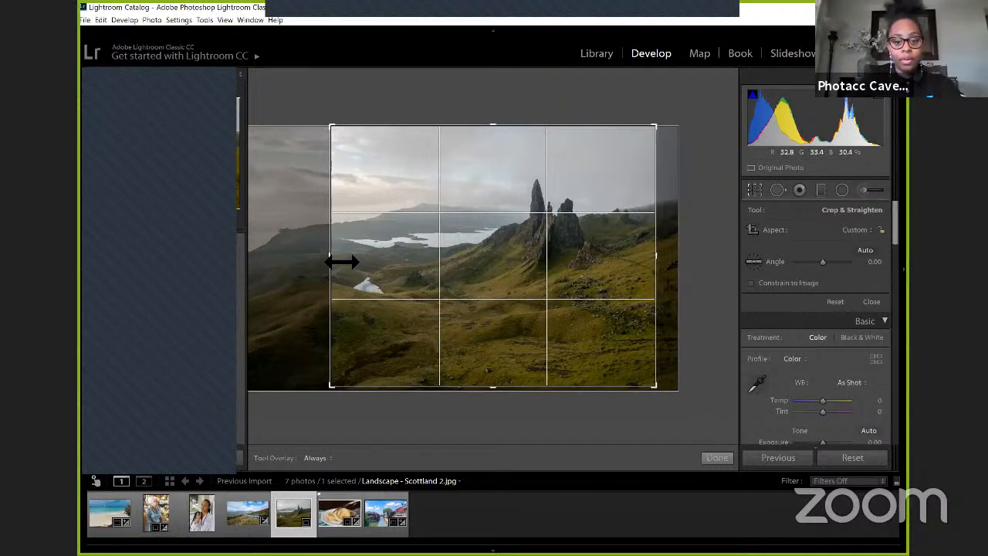
{"action": "left_click_drag", "start_coordinate": [334, 254], "coordinate": [327, 256]}
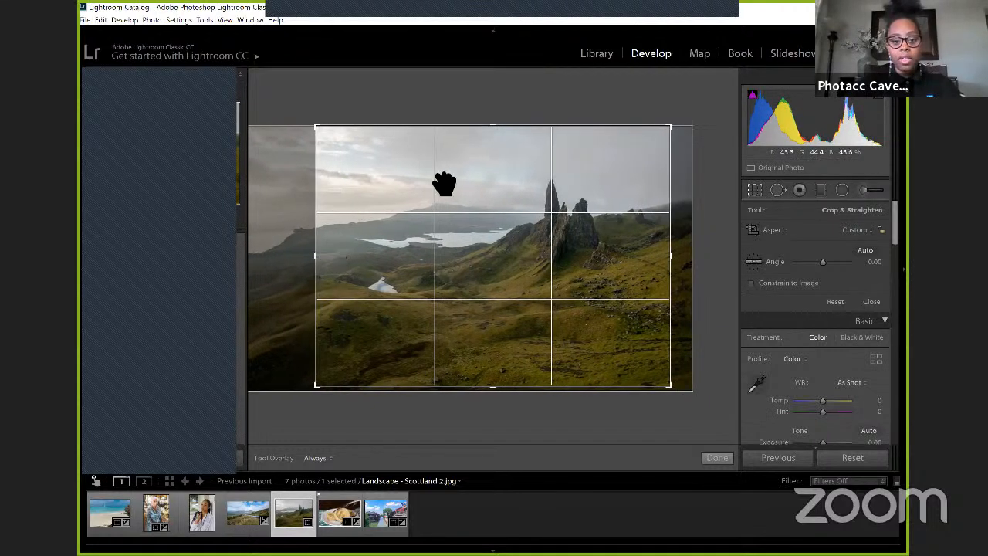
{"action": "left_click_drag", "start_coordinate": [492, 140], "coordinate": [494, 143]}
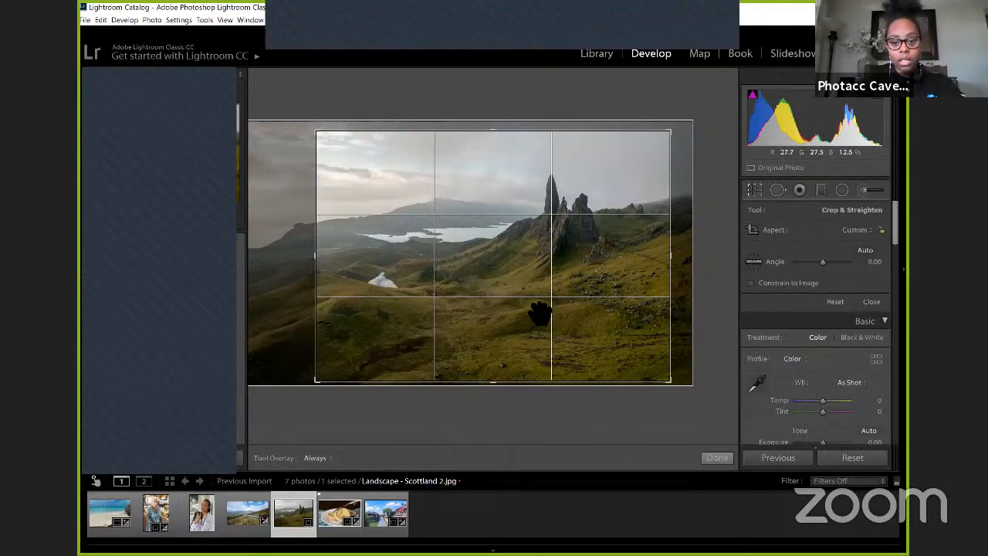
{"action": "left_click", "coordinate": [713, 458]}
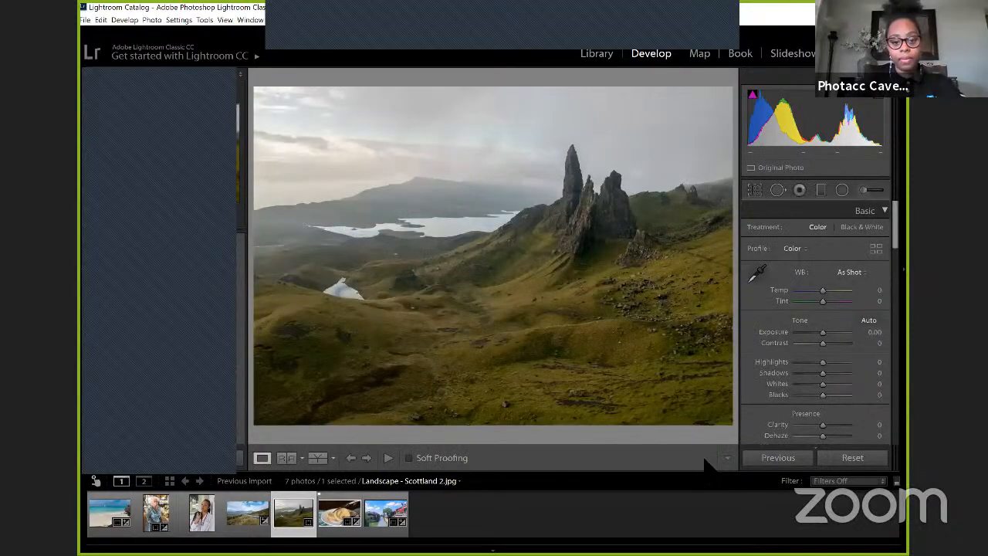
Step: Reopen the landscape's crop, widen it on both sides out to the photo's right edge, and apply it
{"action": "left_click", "coordinate": [754, 189]}
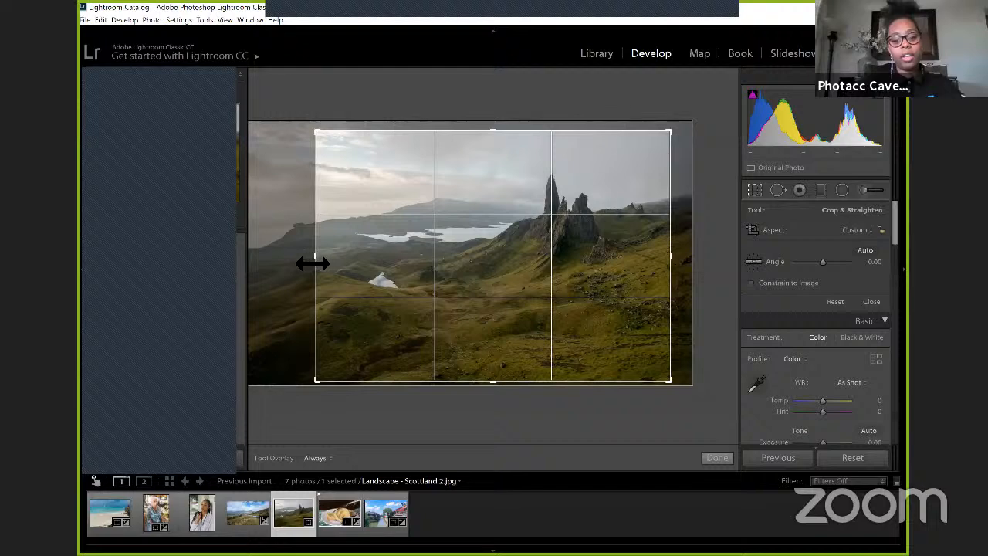
{"action": "left_click_drag", "start_coordinate": [312, 263], "coordinate": [301, 264]}
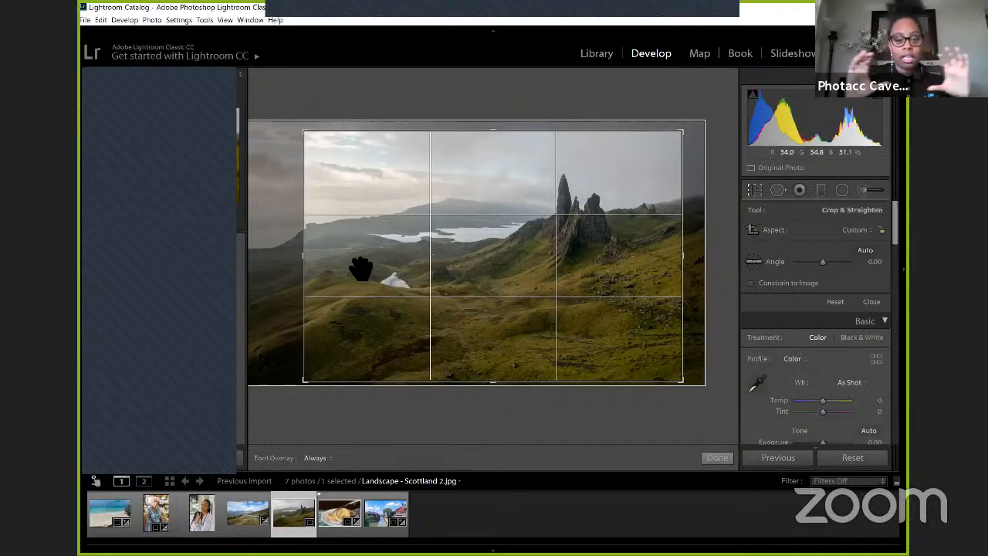
{"action": "left_click_drag", "start_coordinate": [682, 255], "coordinate": [705, 253]}
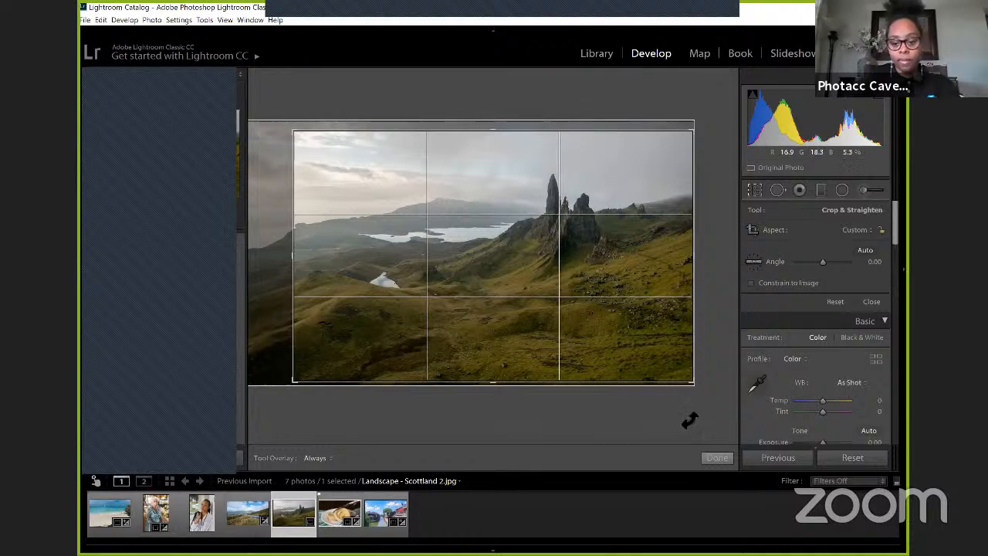
{"action": "left_click", "coordinate": [710, 459]}
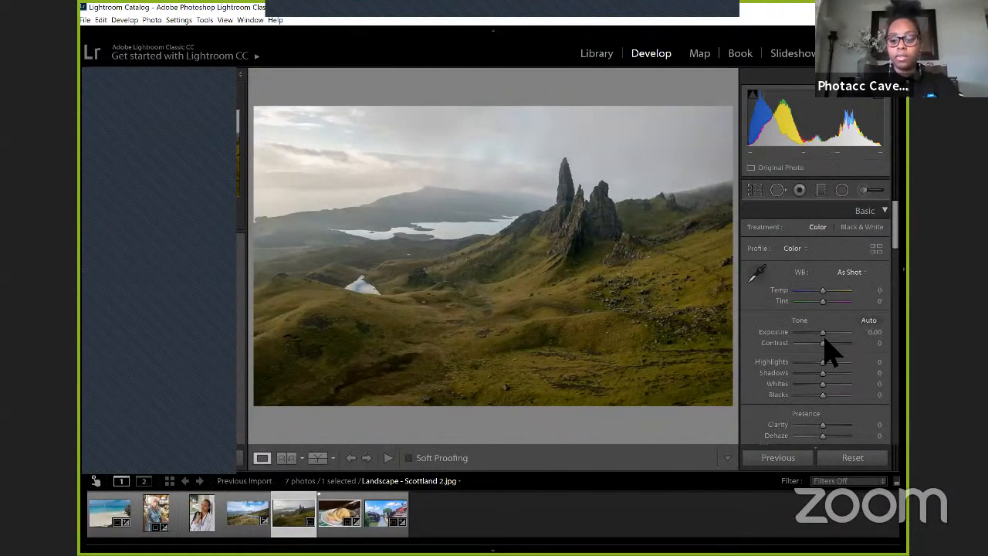
Step: Set the landscape's Exposure to +0.81 and Highlights to −43
{"action": "left_click_drag", "start_coordinate": [825, 333], "coordinate": [829, 333]}
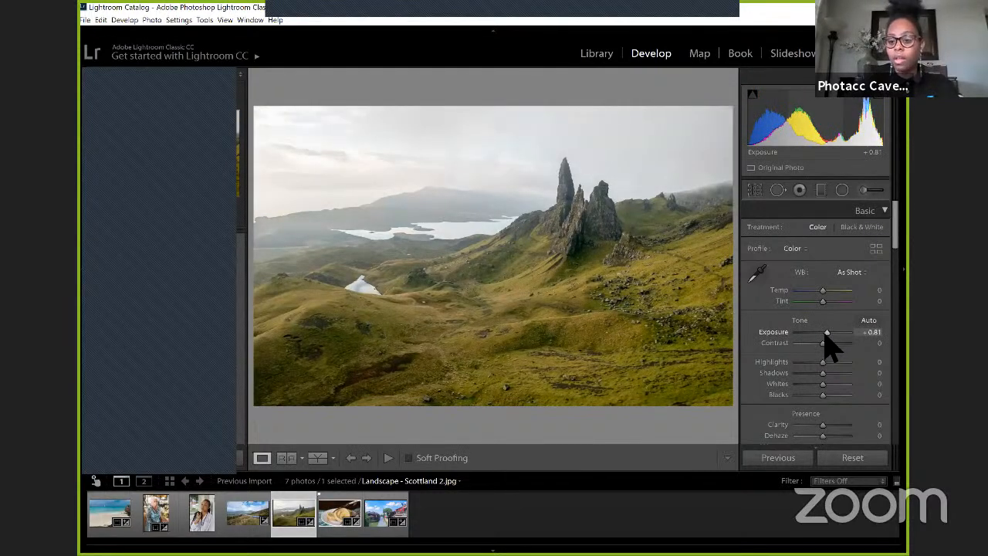
{"action": "left_click_drag", "start_coordinate": [825, 337], "coordinate": [826, 334]}
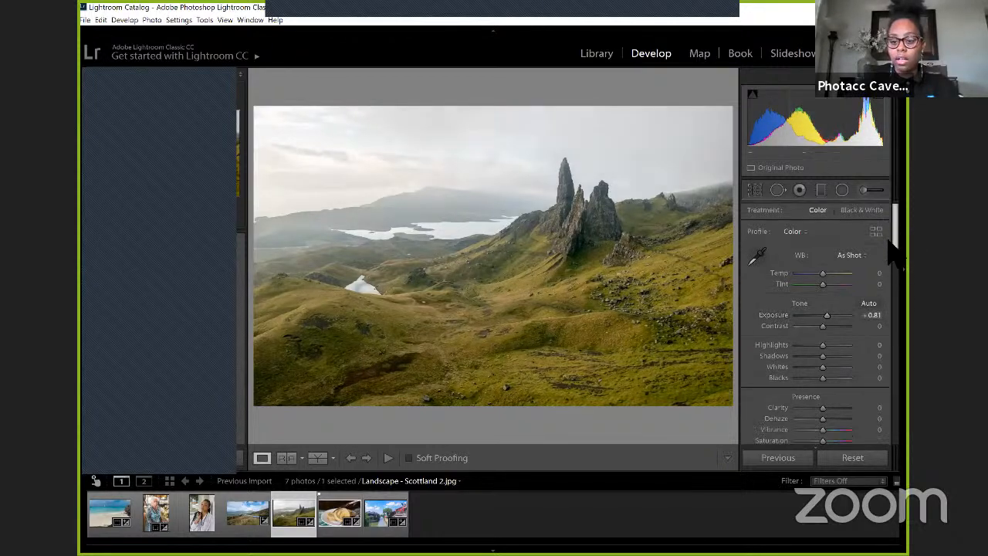
{"action": "scroll", "coordinate": [799, 274], "scroll_direction": "down", "scroll_amount": 3}
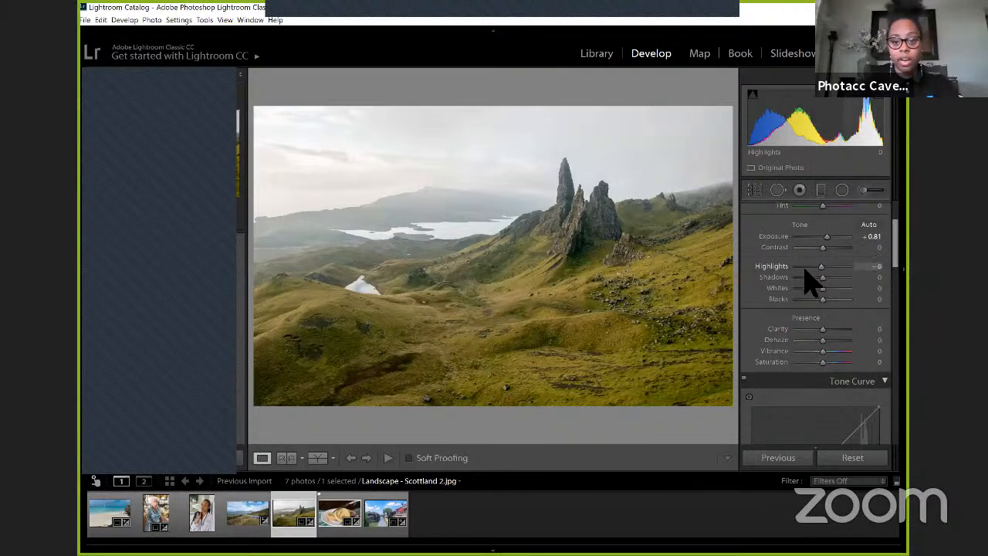
{"action": "left_click", "coordinate": [805, 269]}
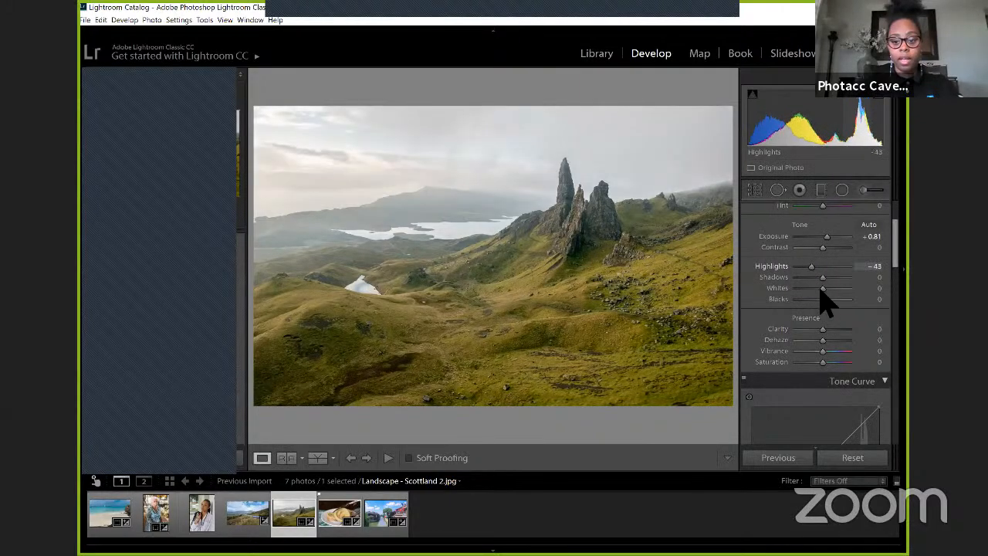
Step: Set the landscape's Whites to −39 and Blacks to −29, and lower Highlights to −100
{"action": "left_click", "coordinate": [810, 289]}
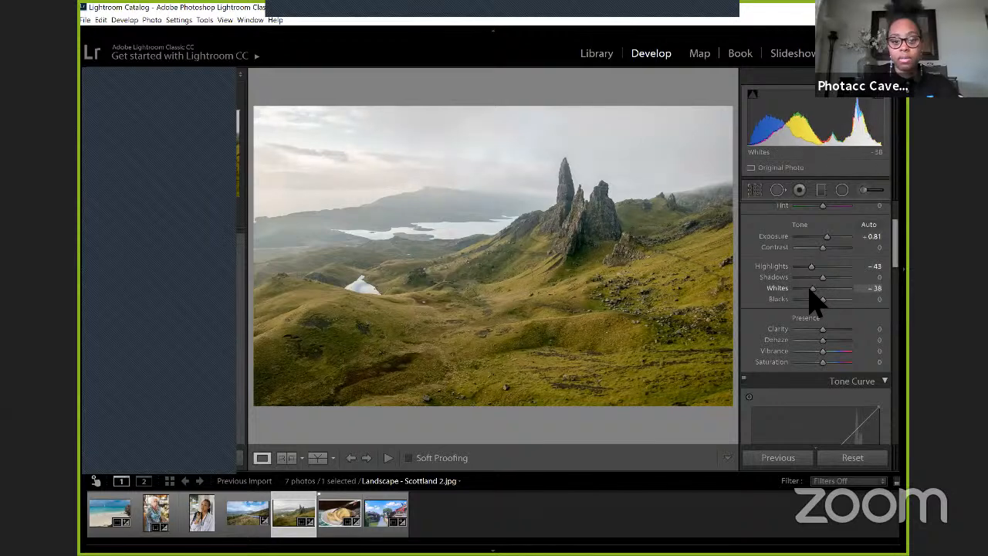
{"action": "left_click_drag", "start_coordinate": [809, 288], "coordinate": [809, 288]}
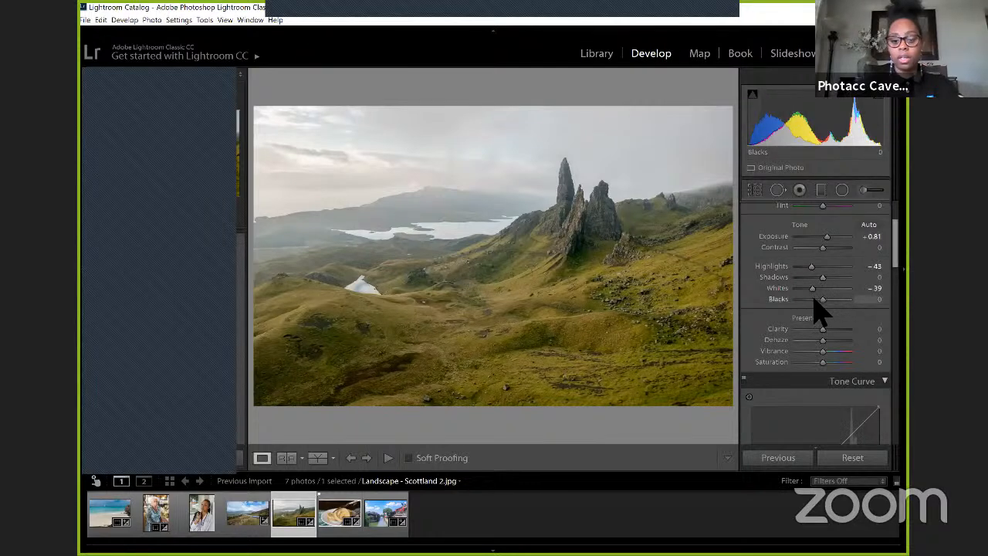
{"action": "left_click_drag", "start_coordinate": [814, 298], "coordinate": [807, 298]}
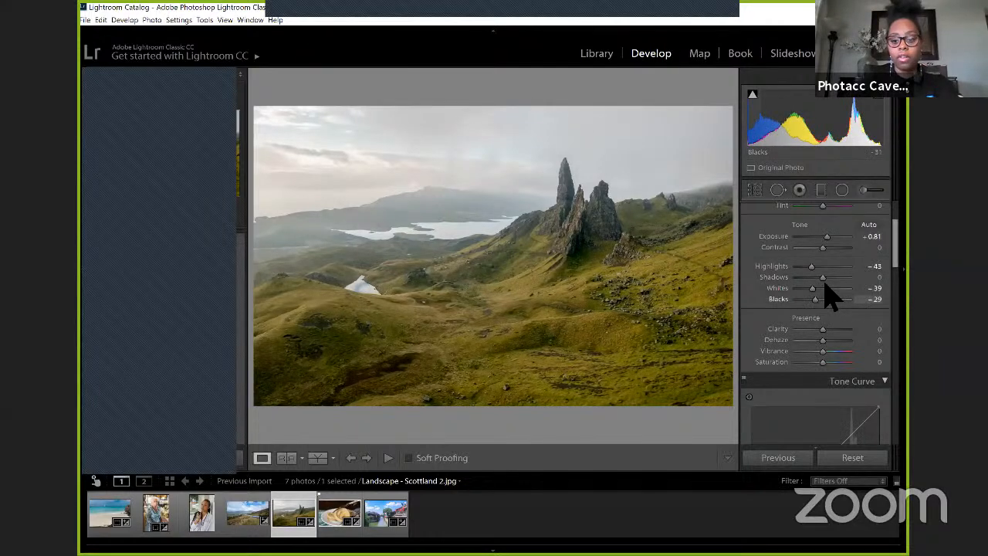
{"action": "mouse_move", "coordinate": [811, 267]}
{"action": "left_mouse_down"}
{"action": "mouse_move", "coordinate": [804, 275]}
{"action": "mouse_move", "coordinate": [795, 266]}
{"action": "left_mouse_up"}
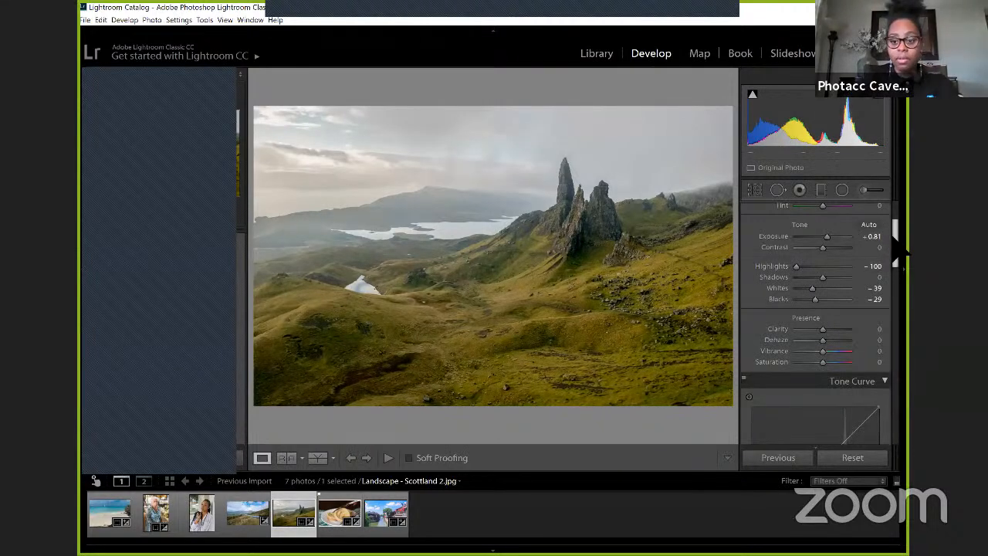
Step: Fade the landscape's RGB tone curve: anchor it near 30%, raise the black point and lower the highlights slightly at about 75.7 / 72.2%
{"action": "left_click_drag", "start_coordinate": [894, 231], "coordinate": [897, 241]}
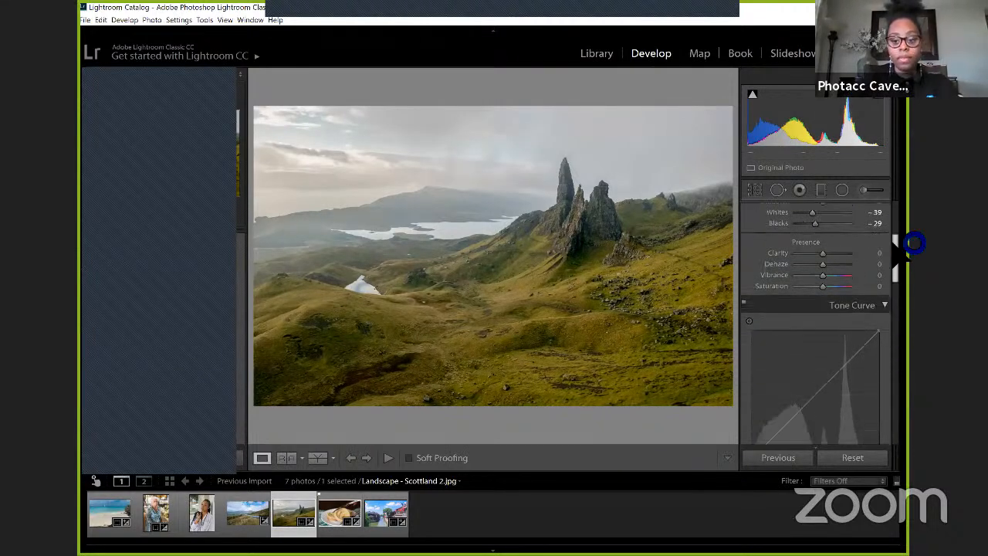
{"action": "scroll", "coordinate": [794, 336], "scroll_direction": "down", "scroll_amount": 3}
{"action": "left_click", "coordinate": [788, 331]}
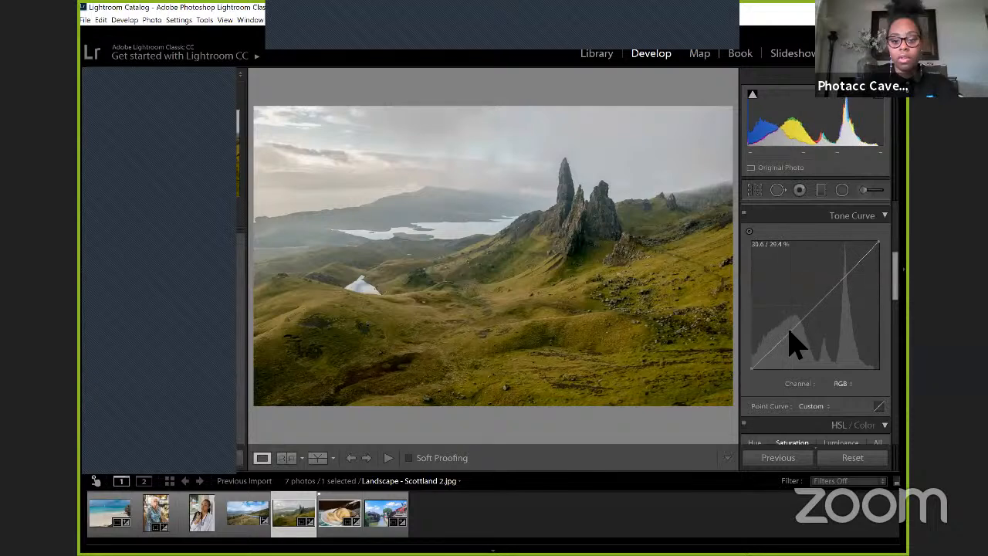
{"action": "left_click", "coordinate": [788, 331]}
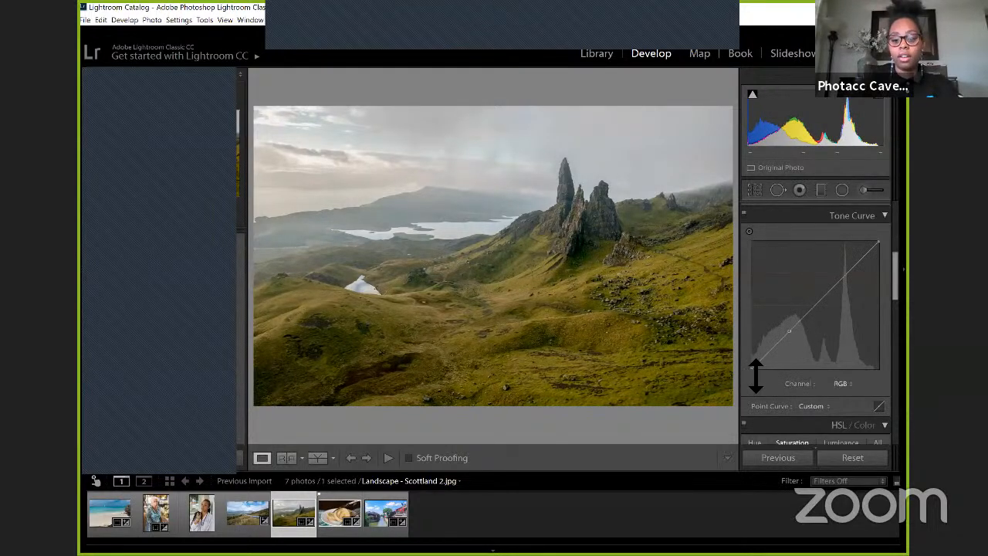
{"action": "left_click_drag", "start_coordinate": [756, 374], "coordinate": [751, 362]}
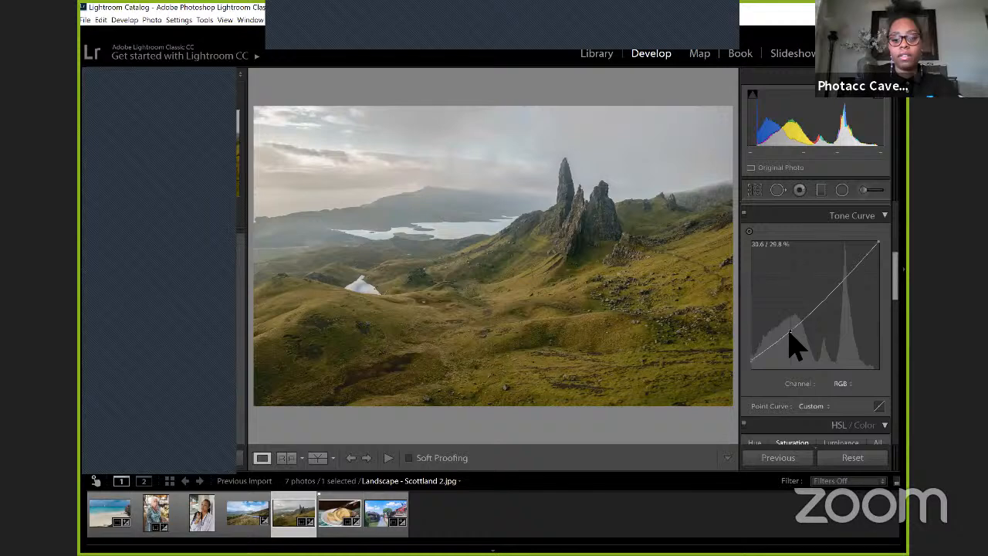
{"action": "left_click_drag", "start_coordinate": [789, 332], "coordinate": [790, 333]}
{"action": "left_click_drag", "start_coordinate": [843, 275], "coordinate": [849, 272]}
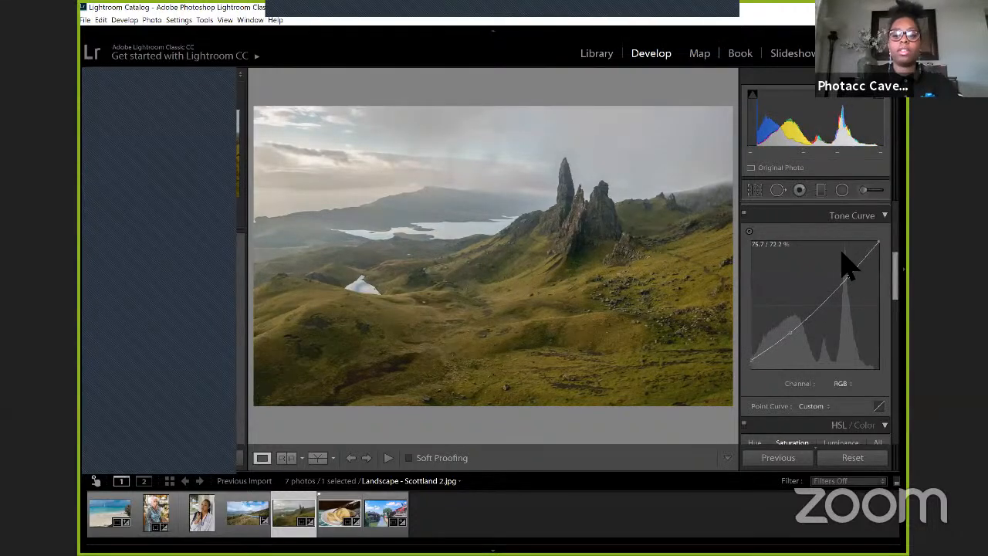
Step: Try shifting the lake's Hue with the targeted adjustment tool to Aqua −46 and Blue −36, and undo the shift
{"action": "scroll", "coordinate": [845, 265], "scroll_direction": "down", "scroll_amount": 5}
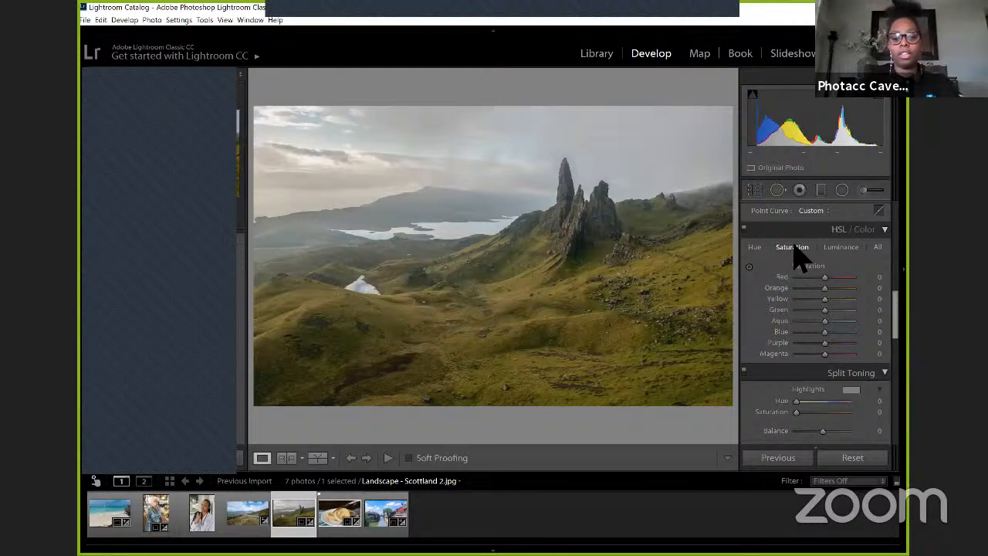
{"action": "left_click", "coordinate": [754, 247]}
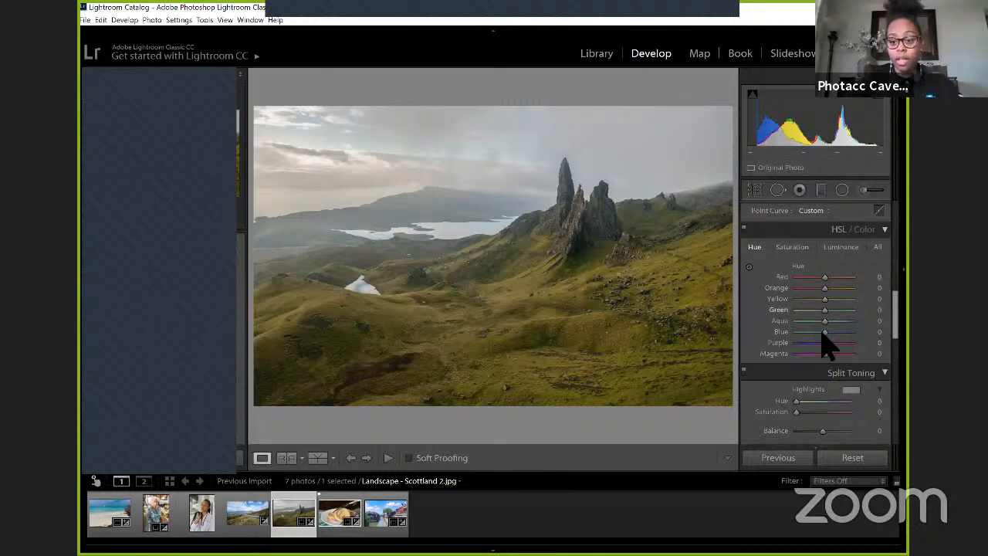
{"action": "left_click", "coordinate": [748, 267]}
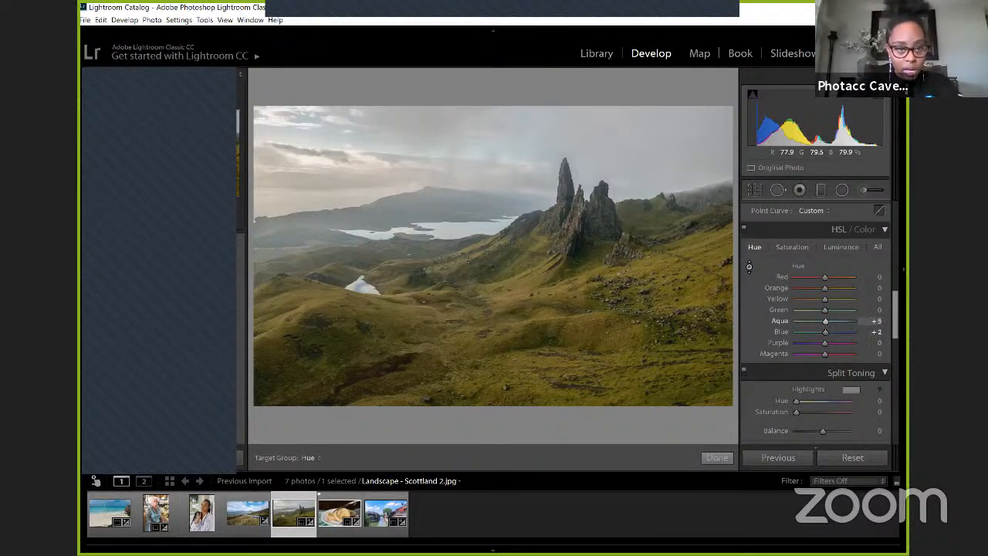
{"action": "left_click_drag", "start_coordinate": [462, 230], "coordinate": [585, 248]}
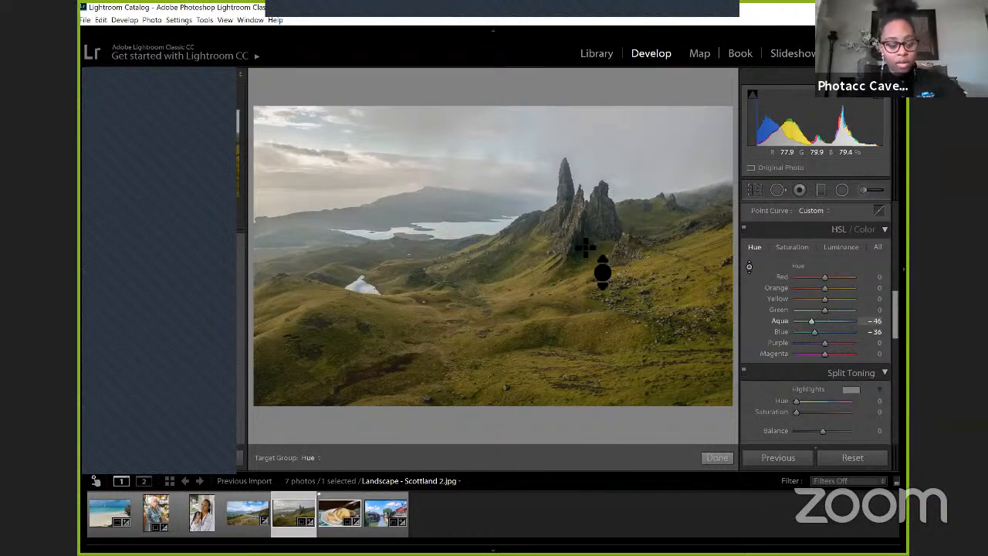
{"action": "key", "text": "ctrl+z"}
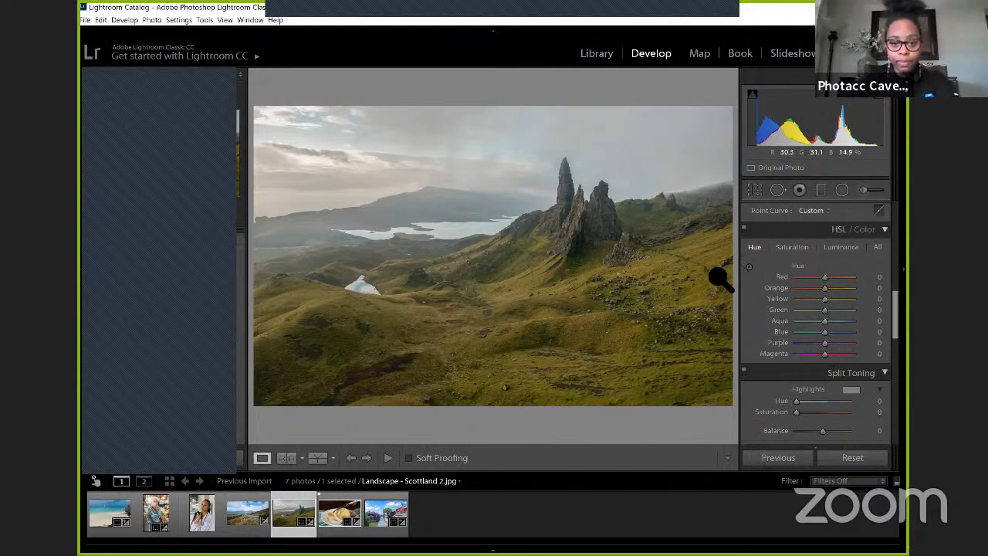
Step: Set the landscape's HSL Luminance to Aqua −67 and Blue −72, and its Saturation to Aqua +49 and Blue +50
{"action": "left_click", "coordinate": [841, 249]}
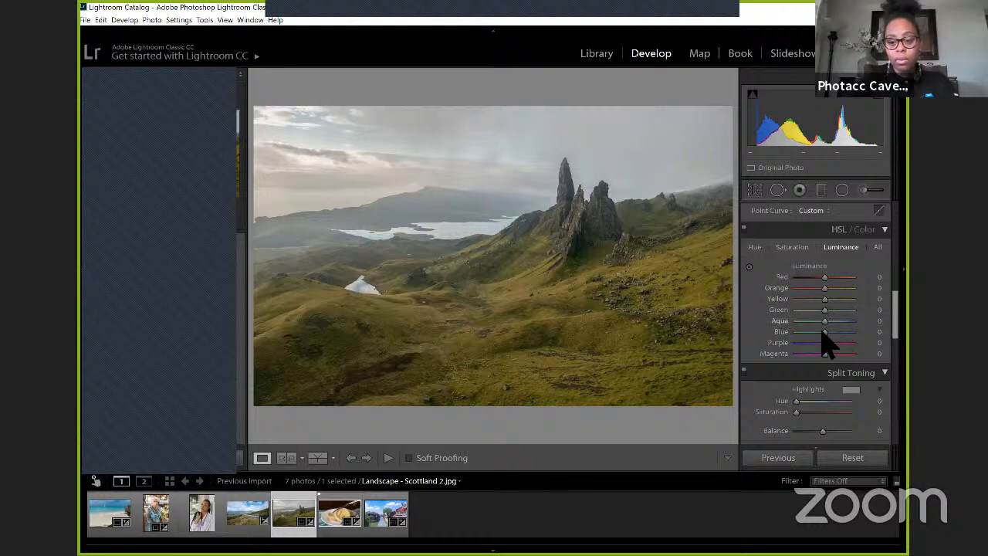
{"action": "left_click_drag", "start_coordinate": [822, 333], "coordinate": [800, 333]}
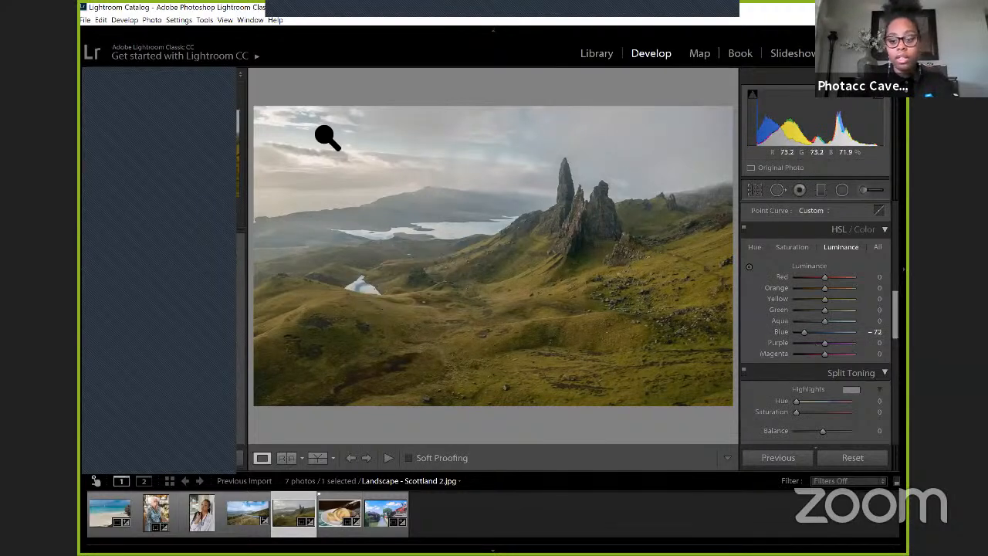
{"action": "left_click_drag", "start_coordinate": [821, 321], "coordinate": [806, 321]}
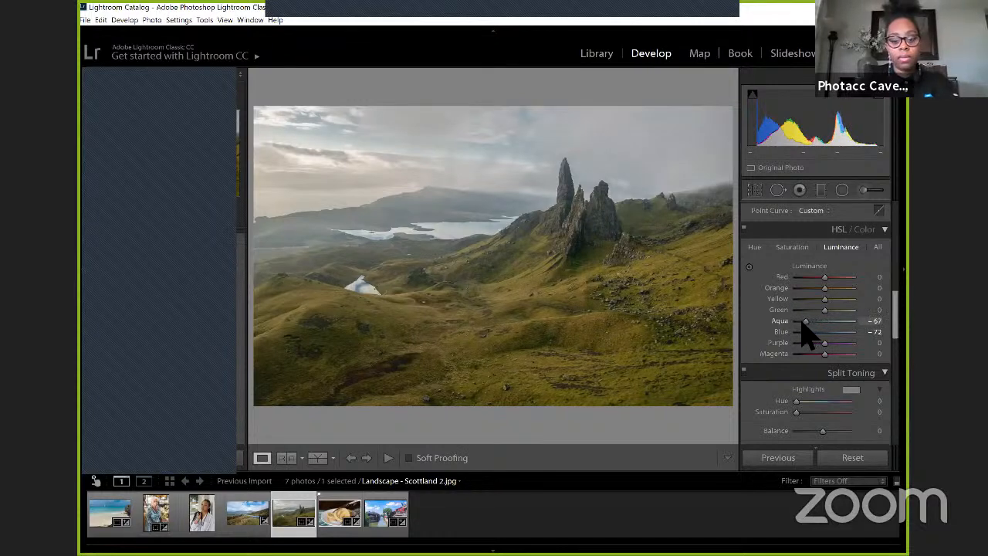
{"action": "left_click", "coordinate": [792, 247]}
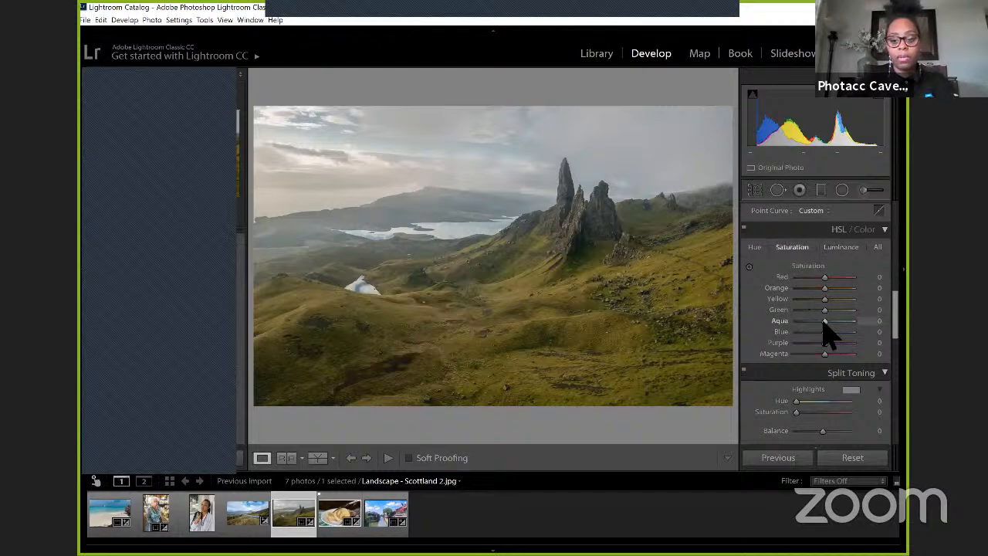
{"action": "left_click_drag", "start_coordinate": [826, 320], "coordinate": [838, 320]}
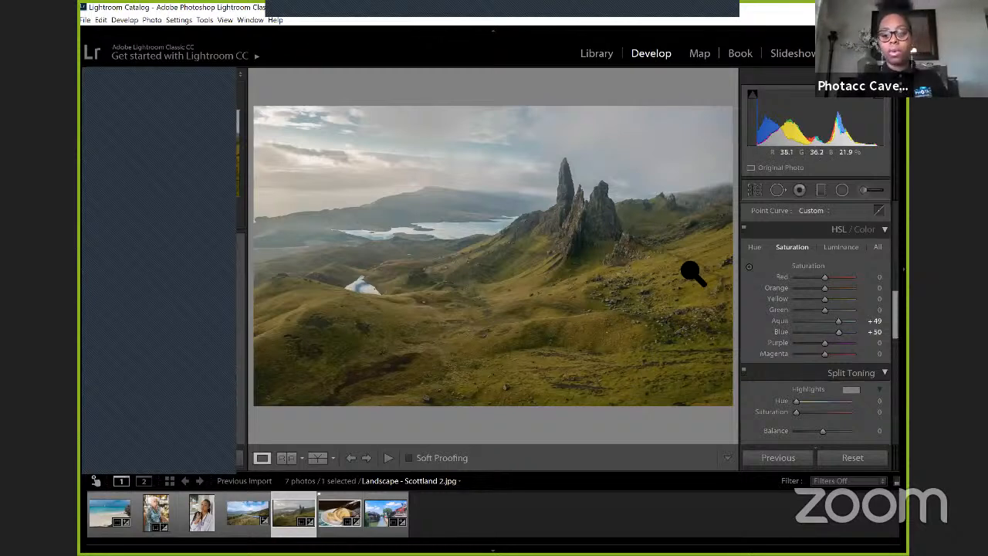
Step: Adjust the landscape's greens in HSL with Green Hue at −33 and Green Saturation at +73
{"action": "left_click", "coordinate": [753, 248]}
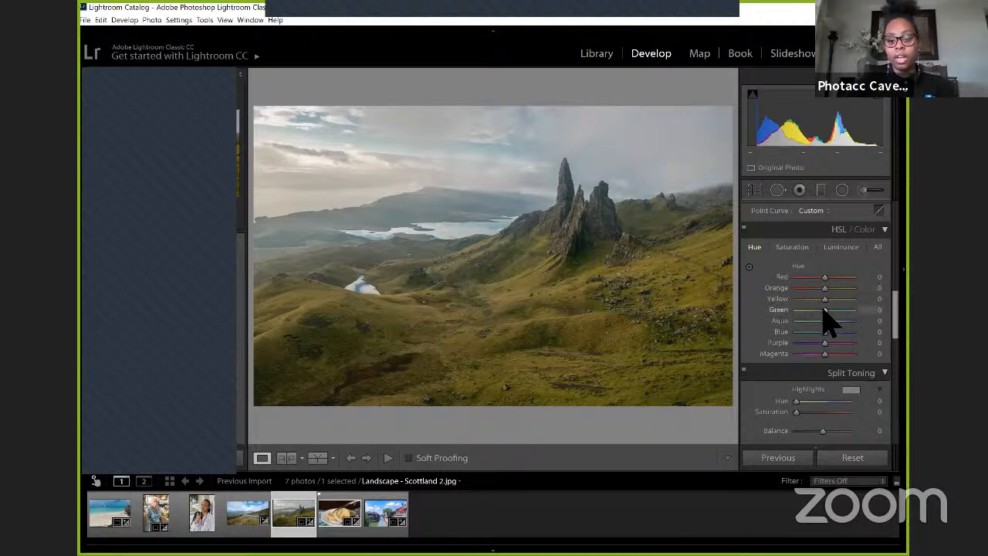
{"action": "left_click_drag", "start_coordinate": [821, 311], "coordinate": [811, 309]}
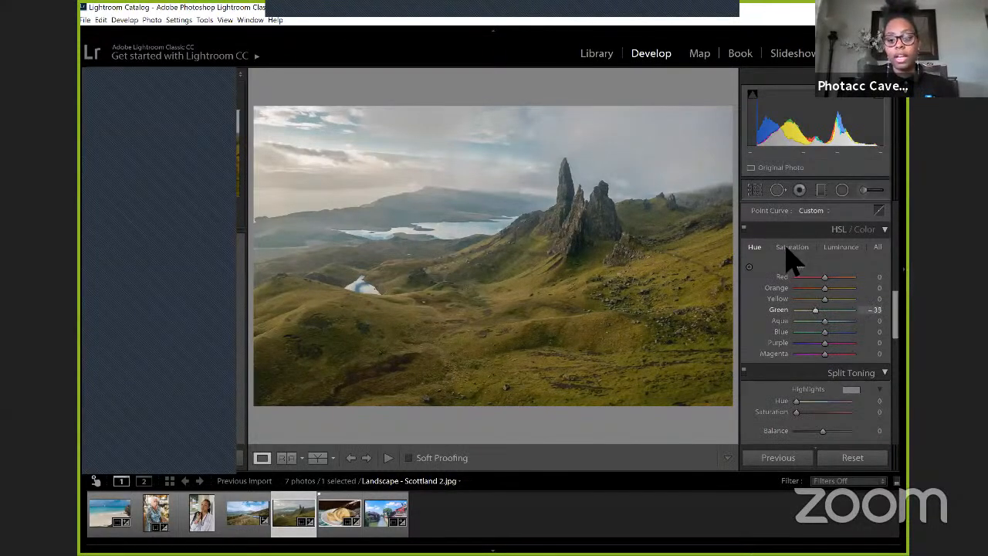
{"action": "left_click", "coordinate": [791, 248]}
{"action": "left_click", "coordinate": [816, 309]}
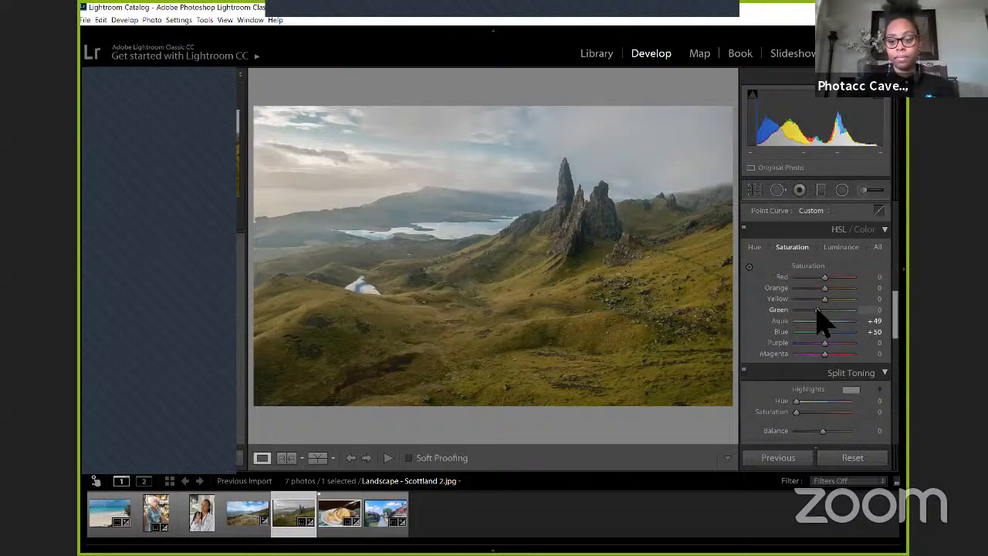
{"action": "left_click_drag", "start_coordinate": [817, 310], "coordinate": [830, 310]}
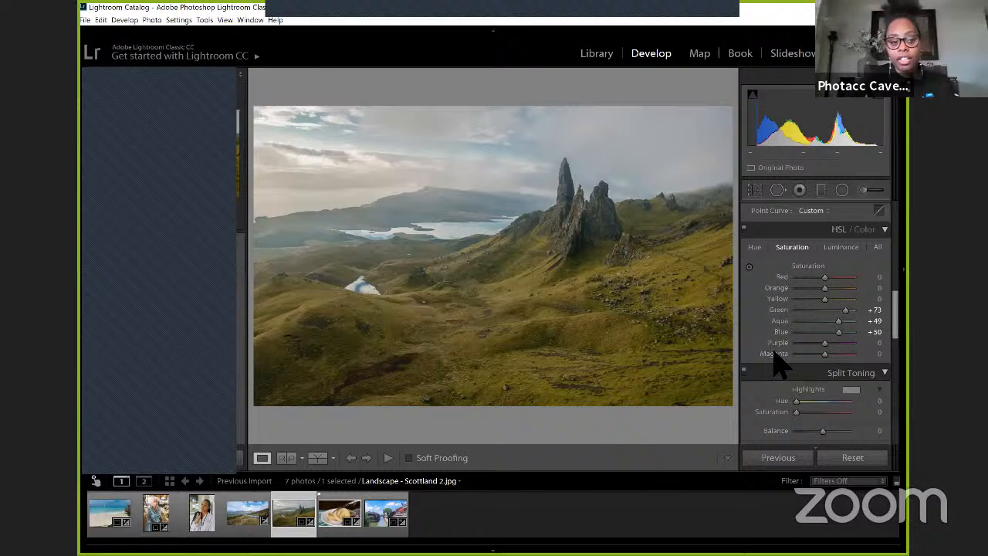
Step: Show the landscape in Before/After Left/Right view and set its Luminance to Yellow +29 and Green +53
{"action": "left_click", "coordinate": [333, 459]}
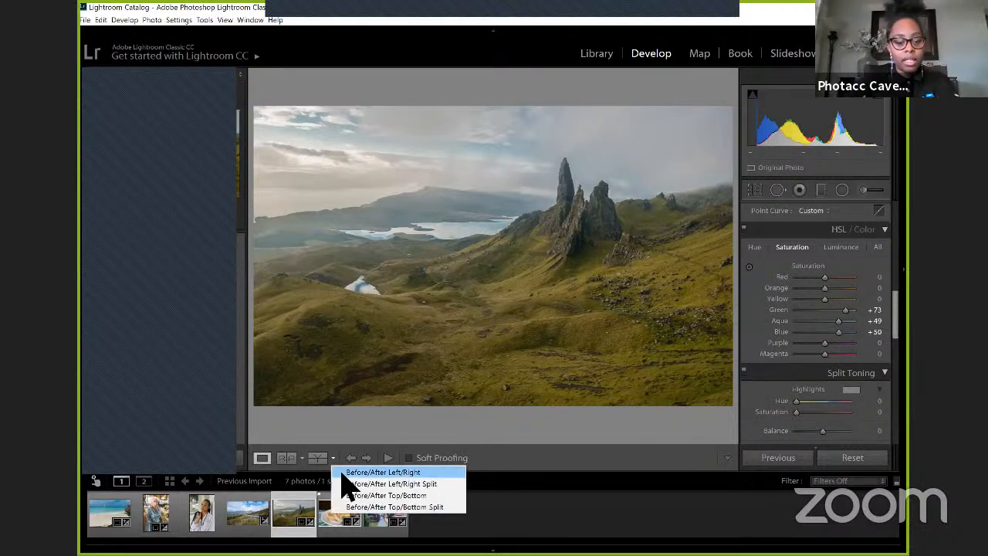
{"action": "left_click", "coordinate": [342, 473]}
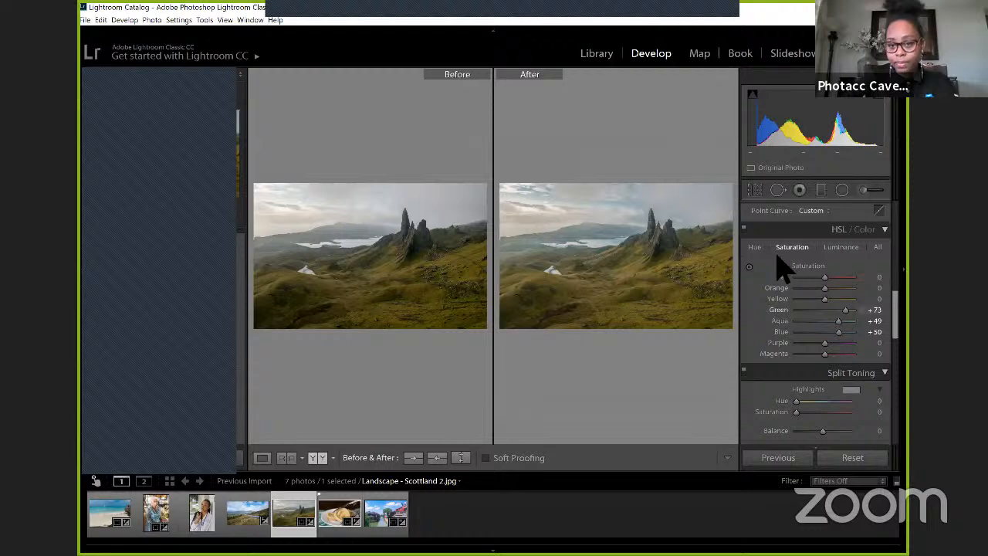
{"action": "left_click", "coordinate": [838, 248]}
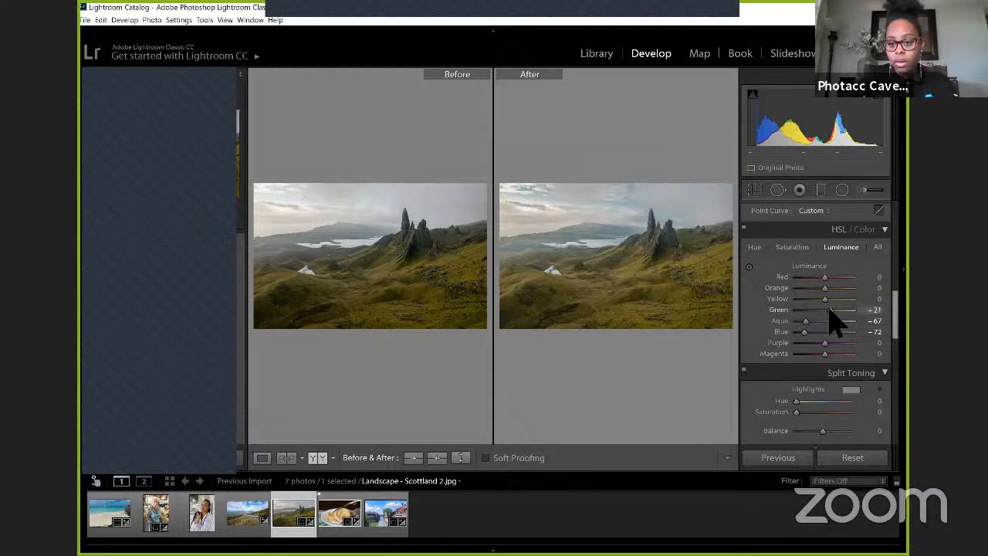
{"action": "mouse_move", "coordinate": [829, 309]}
{"action": "left_mouse_down"}
{"action": "mouse_move", "coordinate": [840, 306]}
{"action": "mouse_move", "coordinate": [831, 299]}
{"action": "left_mouse_up"}
{"action": "left_click", "coordinate": [832, 298]}
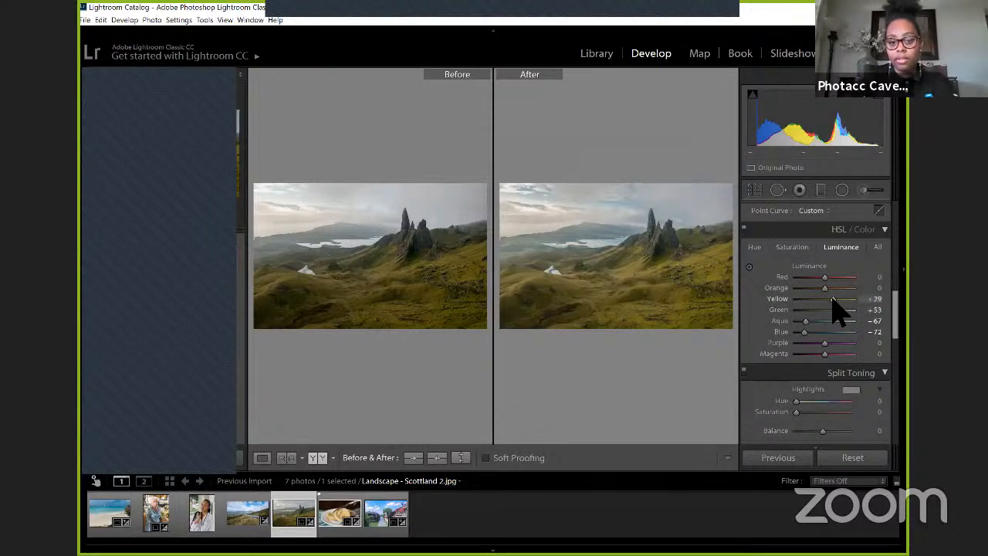
{"action": "left_click", "coordinate": [754, 247]}
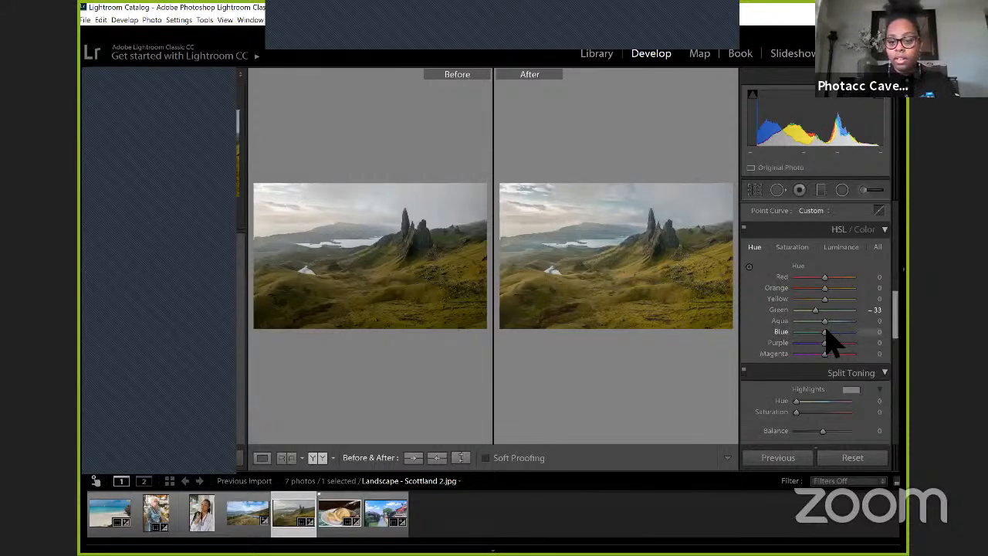
Step: Tint the landscape's split-toning highlights yellow with Hue 52 and reduce their Saturation to 6
{"action": "scroll", "coordinate": [832, 344], "scroll_direction": "down", "scroll_amount": 3}
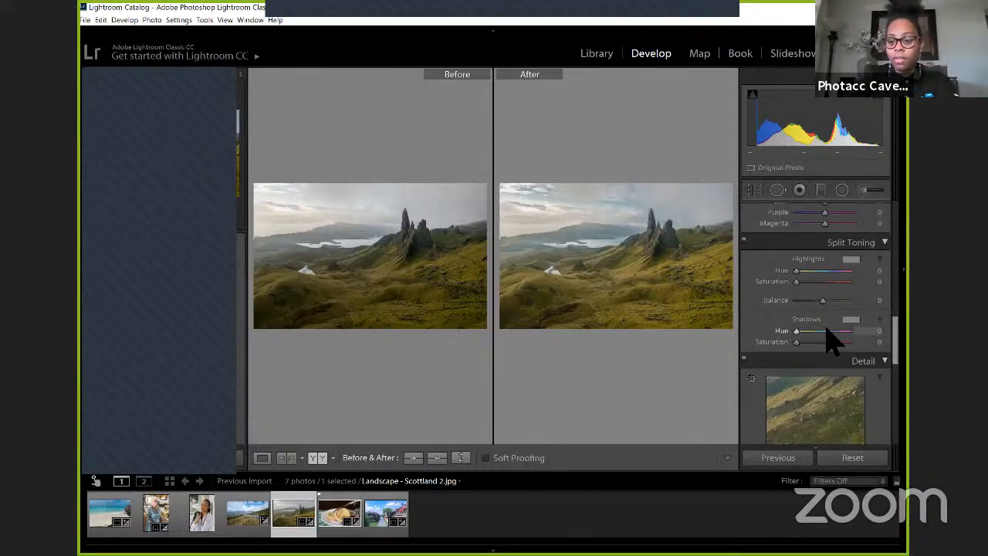
{"action": "left_click", "coordinate": [851, 260]}
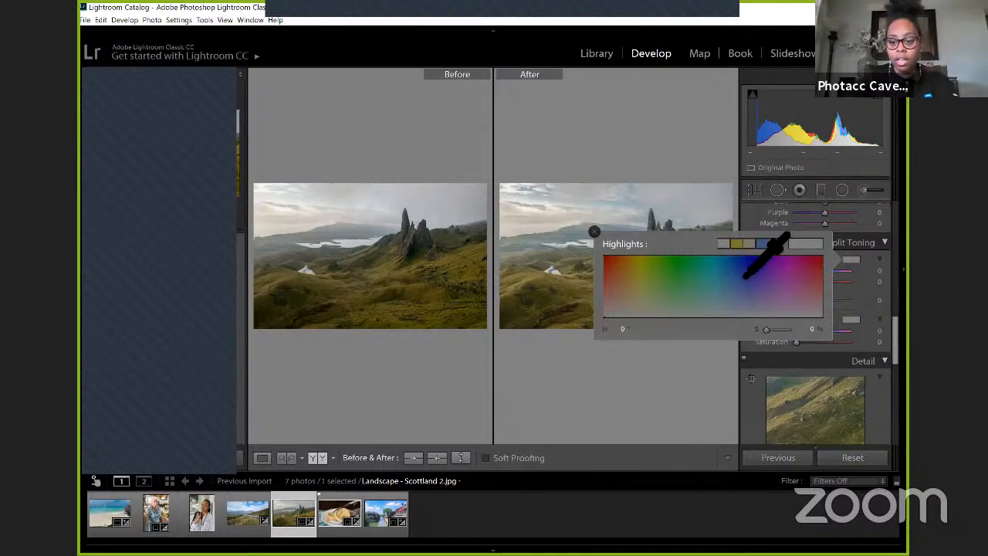
{"action": "left_click", "coordinate": [737, 243]}
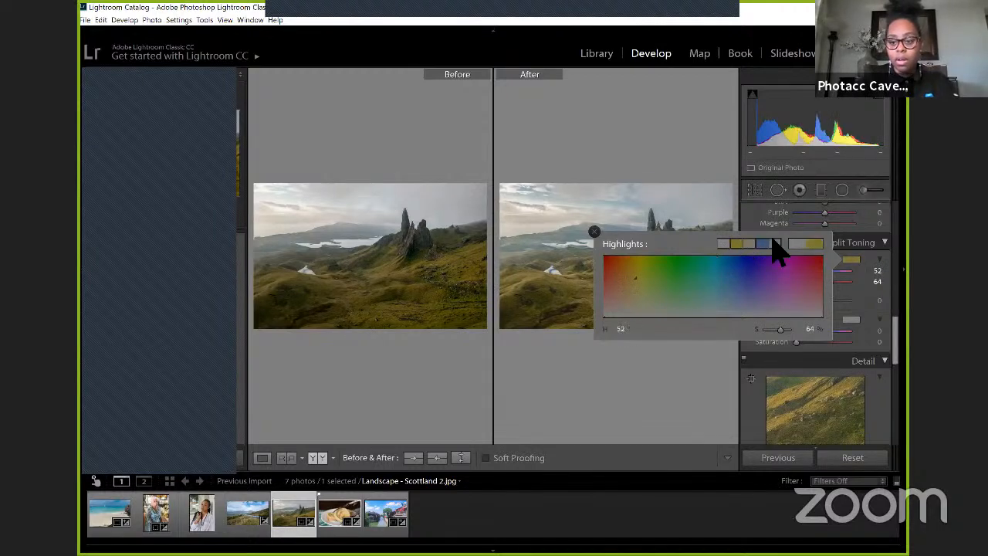
{"action": "left_click", "coordinate": [872, 281]}
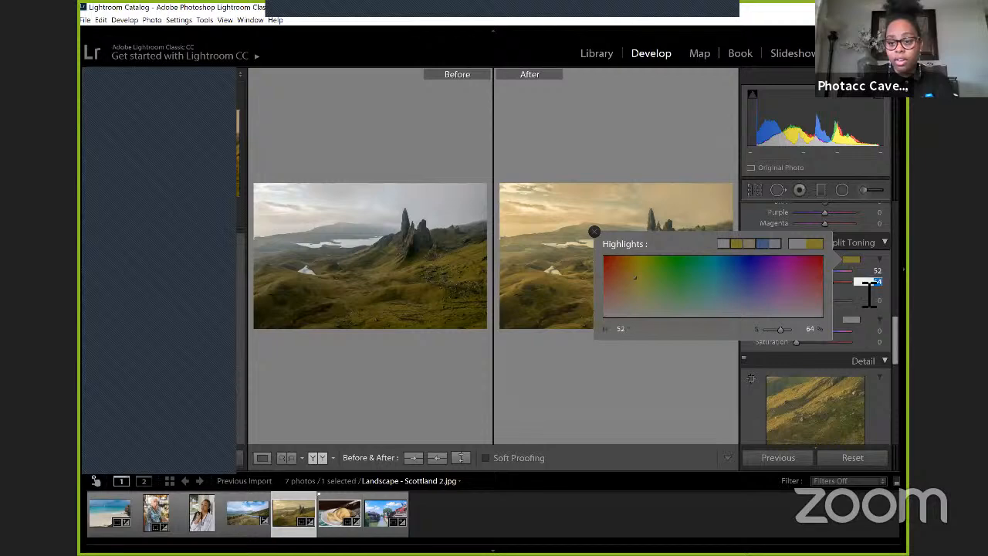
{"action": "left_click", "coordinate": [825, 282]}
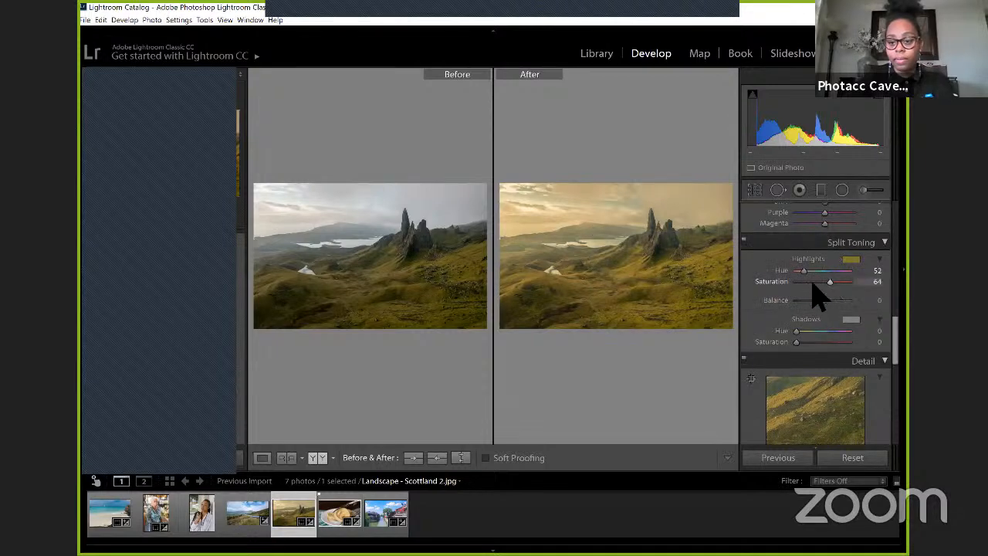
{"action": "left_click_drag", "start_coordinate": [811, 283], "coordinate": [797, 283]}
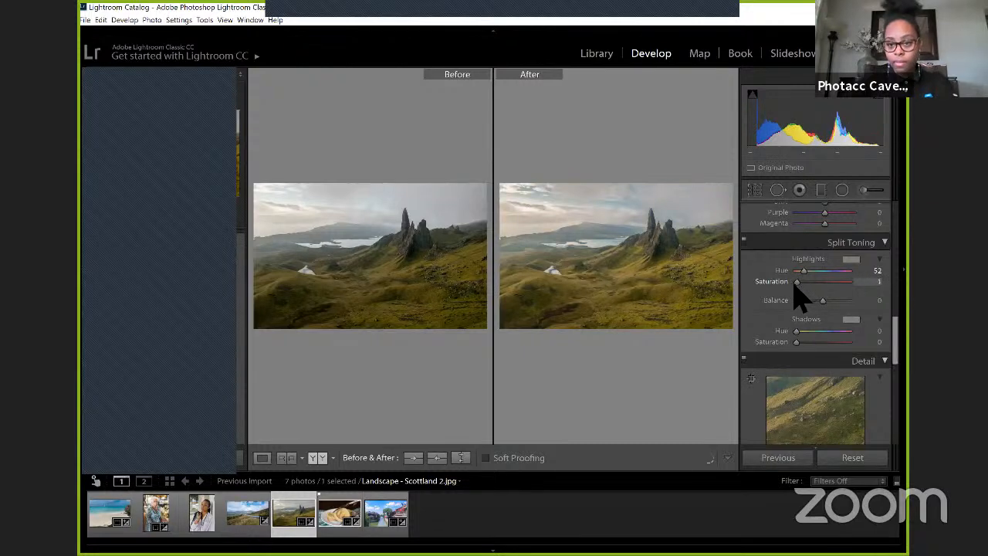
Step: Tint the landscape's split-toning highlights blue with Hue 199 and Saturation 18
{"action": "left_click", "coordinate": [850, 261]}
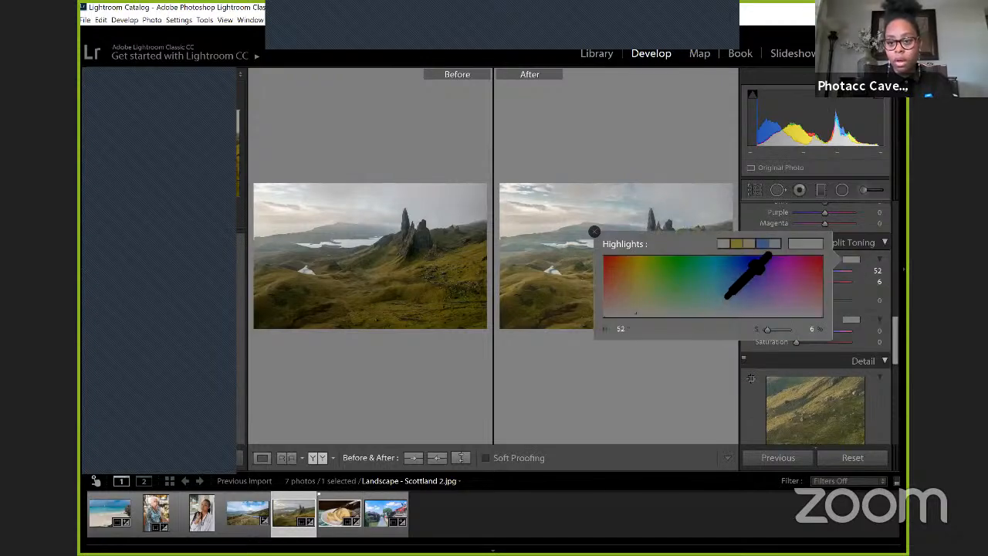
{"action": "left_click", "coordinate": [723, 258]}
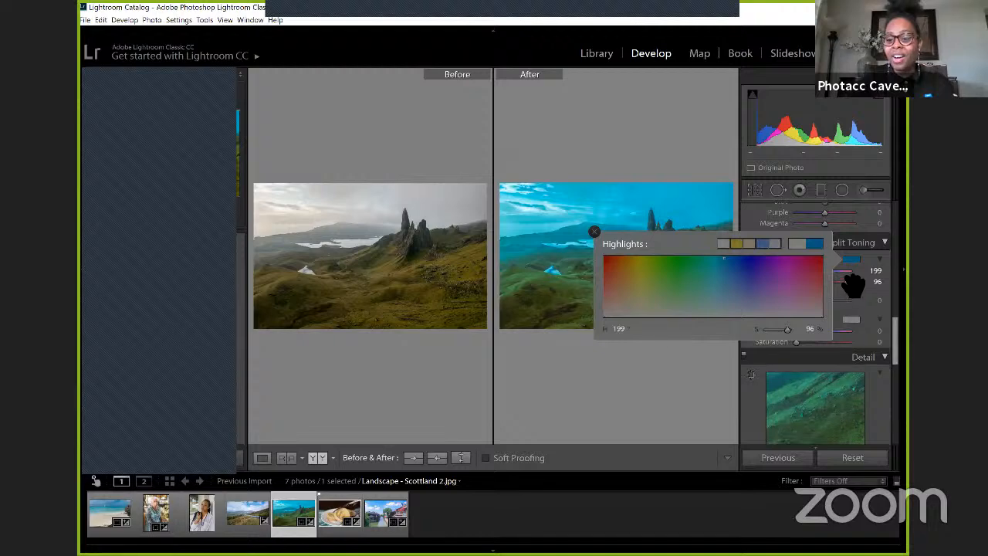
{"action": "left_click", "coordinate": [877, 244]}
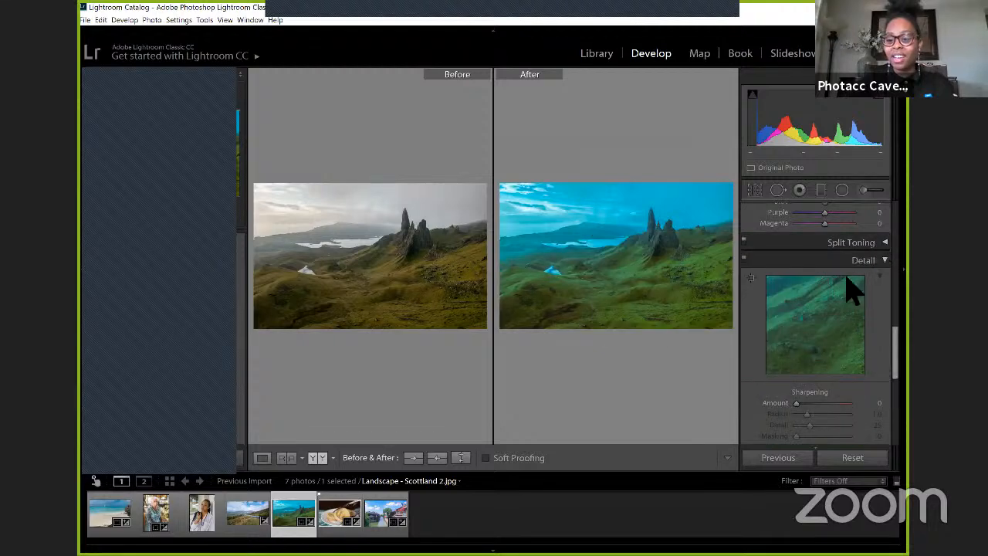
{"action": "left_click", "coordinate": [877, 244]}
{"action": "left_click_drag", "start_coordinate": [839, 281], "coordinate": [798, 282]}
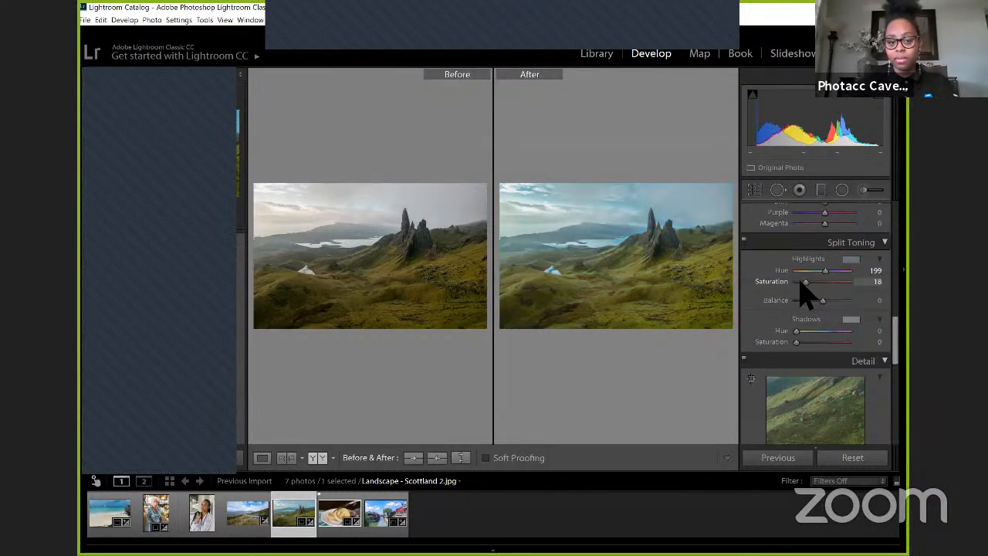
Step: Warm the landscape's split-toning shadows with Hue 39 and Saturation 17
{"action": "left_click", "coordinate": [852, 323]}
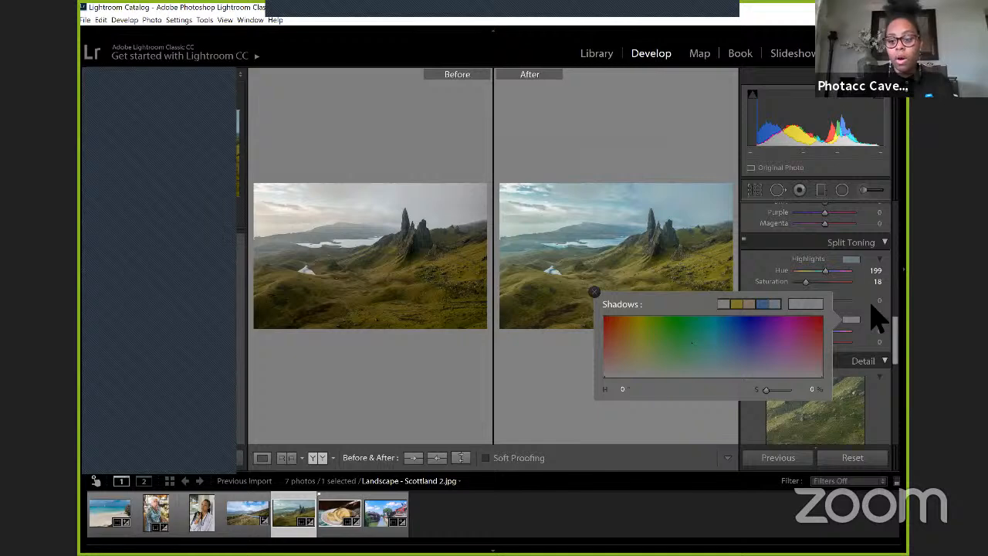
{"action": "left_click", "coordinate": [557, 319]}
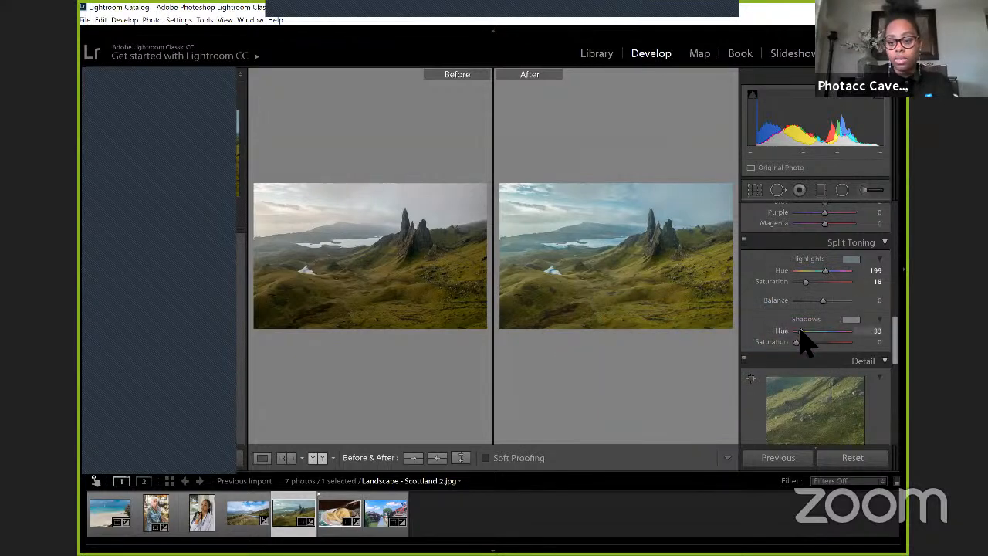
{"action": "left_click_drag", "start_coordinate": [800, 331], "coordinate": [804, 343]}
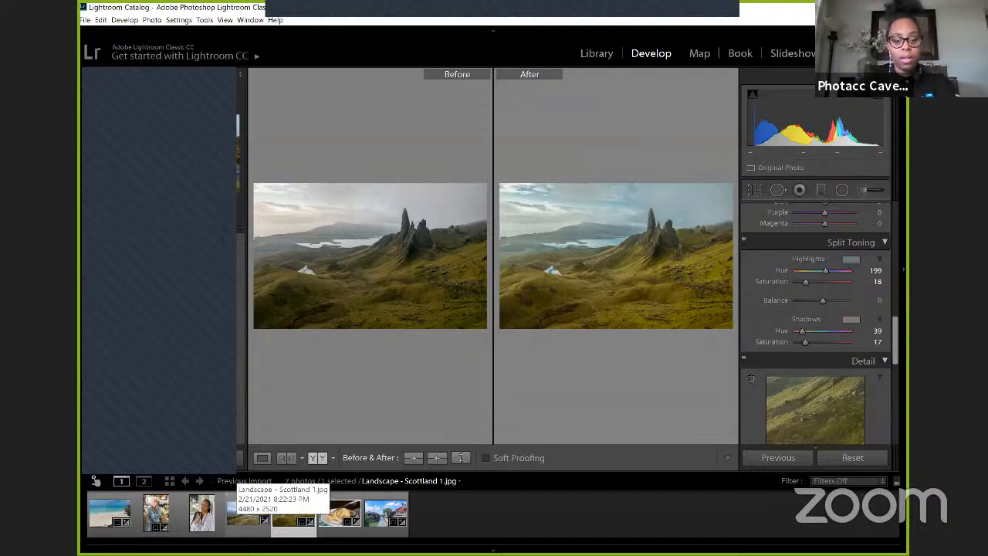
Step: Apply the Matte color preset to Landscape - Scottland 1.jpg and expand the Creative presets
{"action": "left_click", "coordinate": [245, 517]}
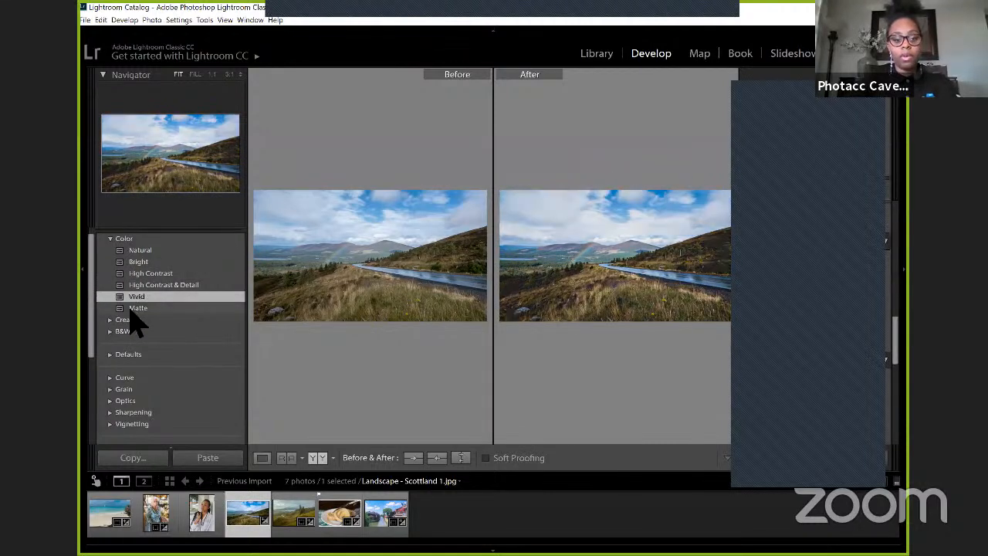
{"action": "left_click", "coordinate": [130, 308]}
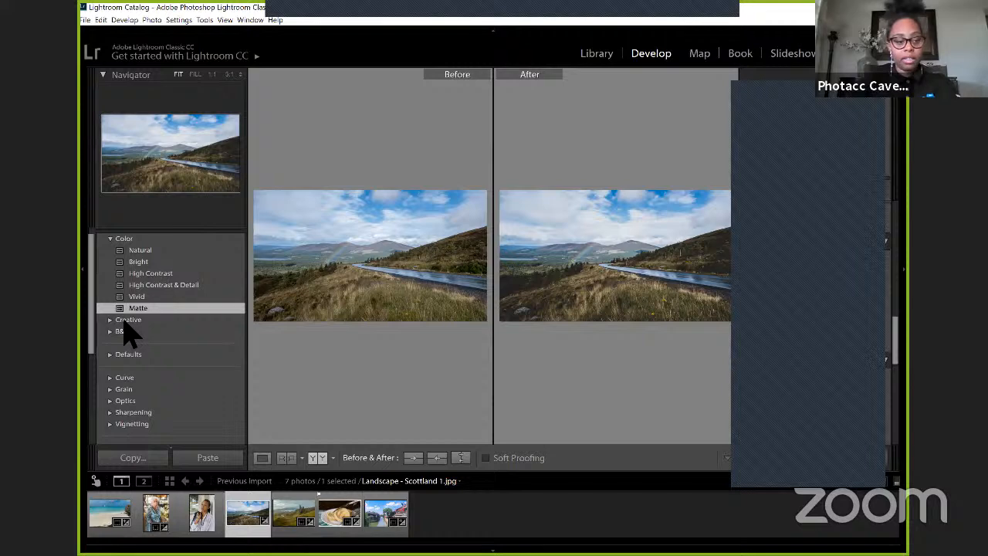
{"action": "left_click", "coordinate": [123, 321]}
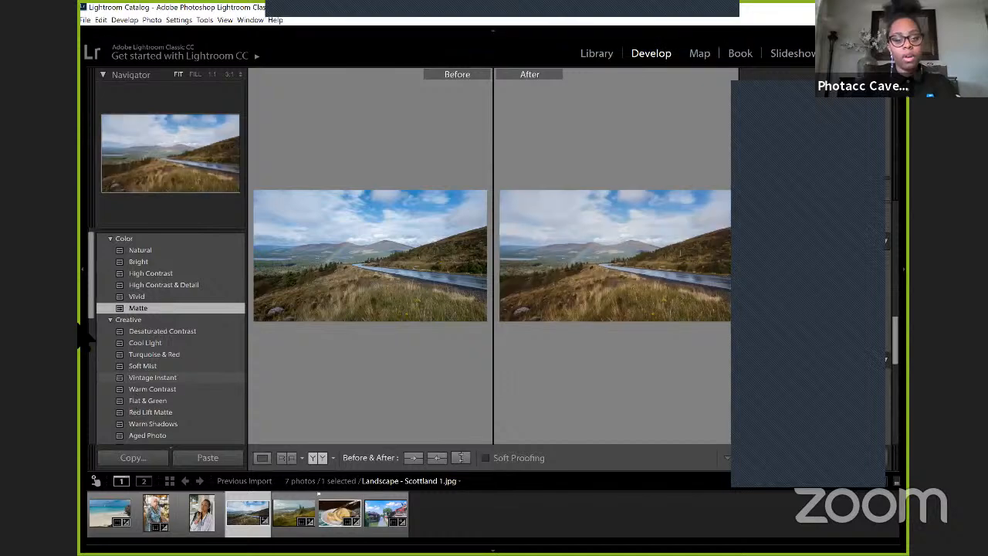
Step: Revert the road landscape to its Import history state and apply the Urban Landscape user preset
{"action": "scroll", "coordinate": [117, 324], "scroll_direction": "down", "scroll_amount": 2}
{"action": "scroll", "coordinate": [117, 340], "scroll_direction": "down", "scroll_amount": 10}
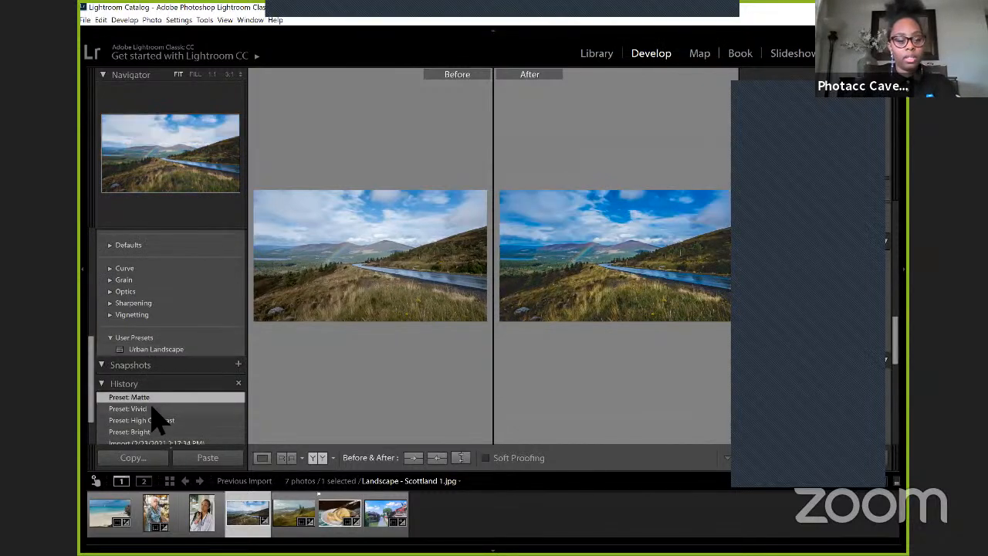
{"action": "scroll", "coordinate": [159, 419], "scroll_direction": "down", "scroll_amount": 2}
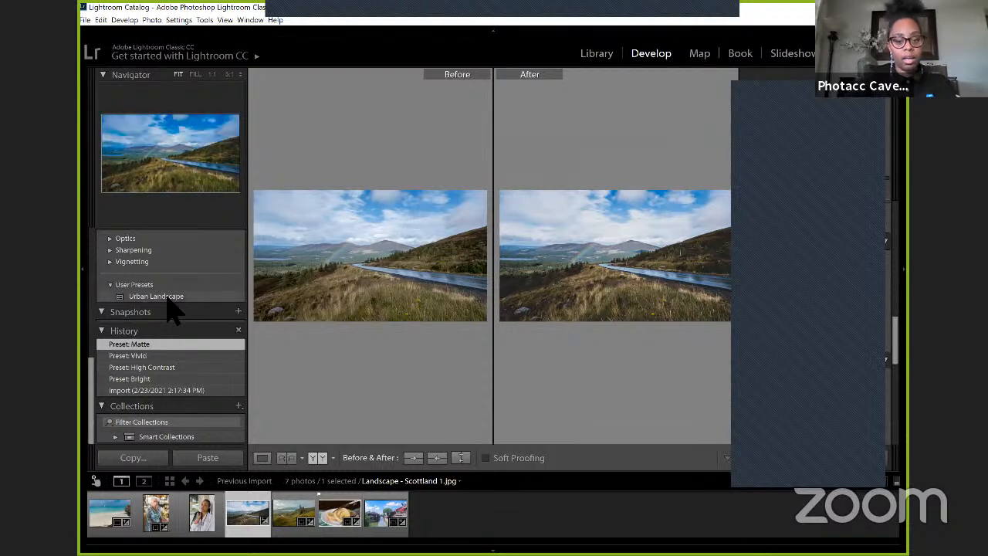
{"action": "left_click", "coordinate": [158, 391]}
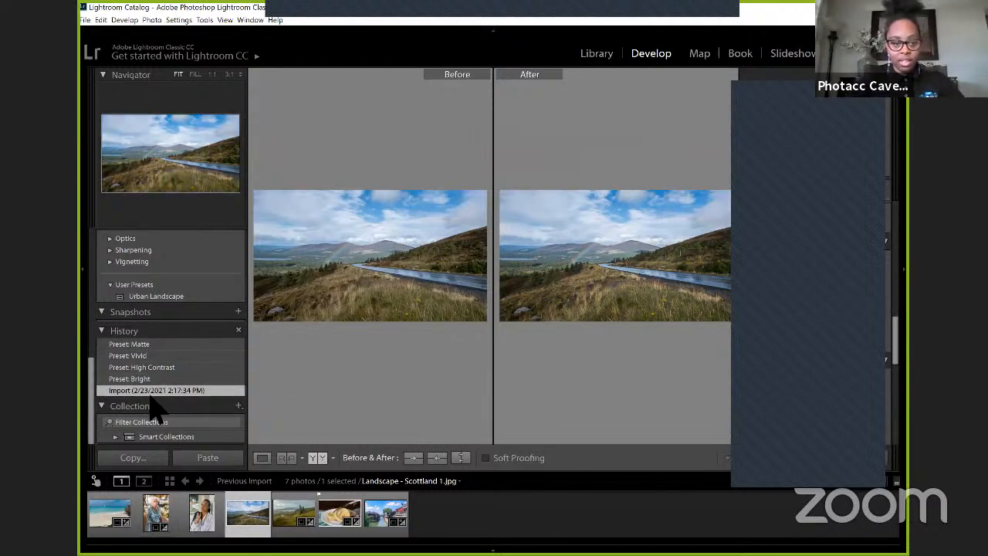
{"action": "left_click", "coordinate": [159, 298]}
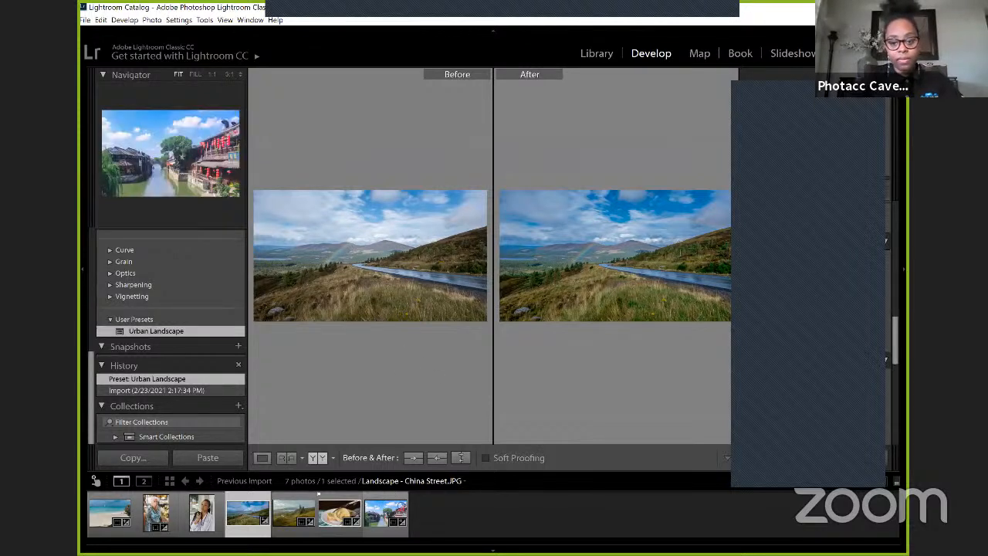
Step: Select Landscape - China Street.JPG to compare its before and after versions
{"action": "left_click", "coordinate": [394, 510]}
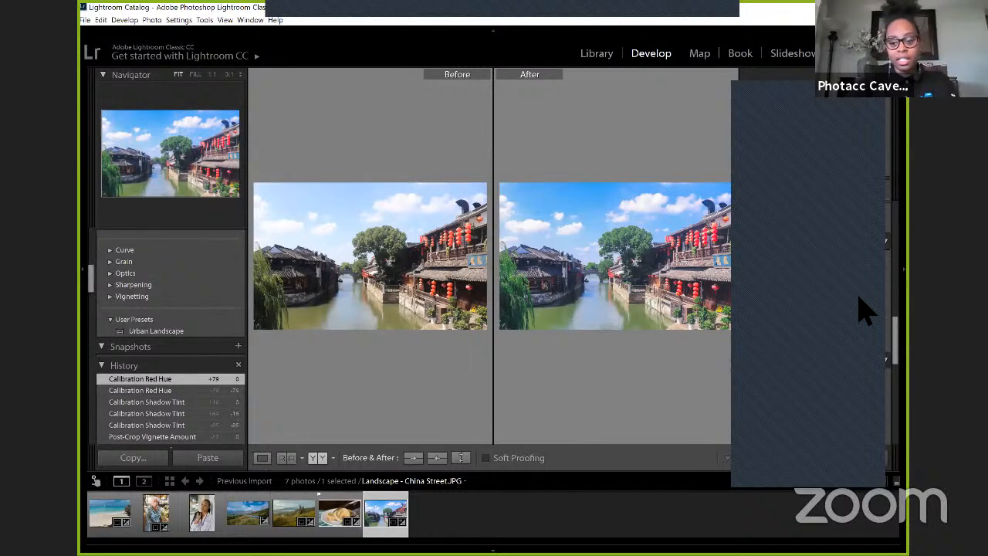
Step: Collapse the Effects, Detail and Split Toning adjustment groups for the China street photo
{"action": "scroll", "coordinate": [866, 310], "scroll_direction": "down", "scroll_amount": 5}
{"action": "scroll", "coordinate": [865, 310], "scroll_direction": "down", "scroll_amount": 3}
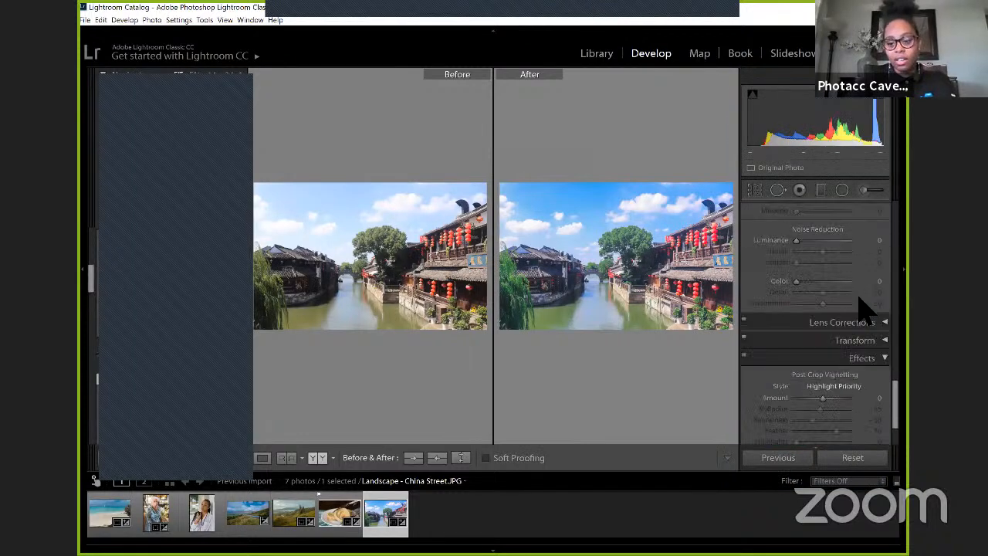
{"action": "scroll", "coordinate": [858, 296], "scroll_direction": "up", "scroll_amount": 1}
{"action": "scroll", "coordinate": [858, 297], "scroll_direction": "down", "scroll_amount": 1}
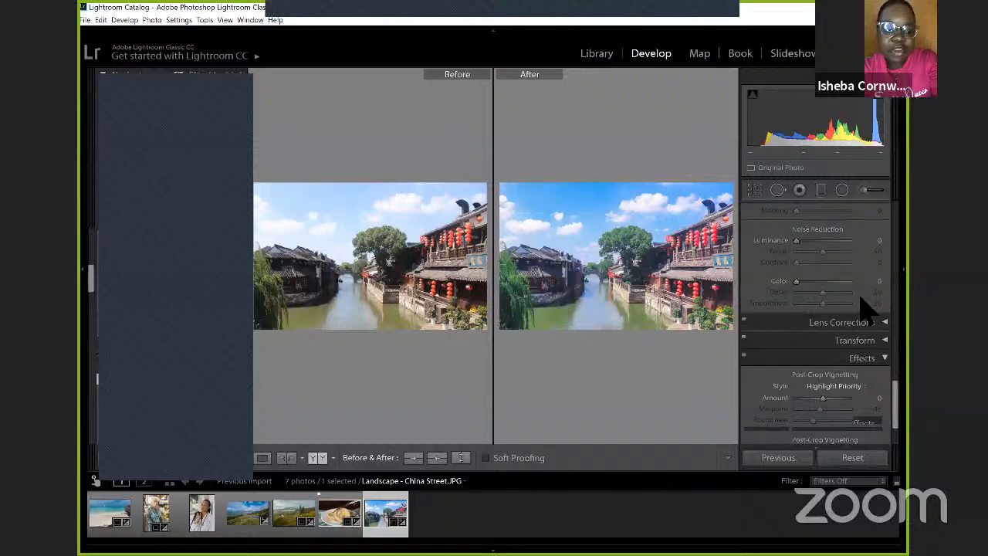
{"action": "left_click", "coordinate": [884, 357]}
{"action": "scroll", "coordinate": [877, 319], "scroll_direction": "up", "scroll_amount": 1}
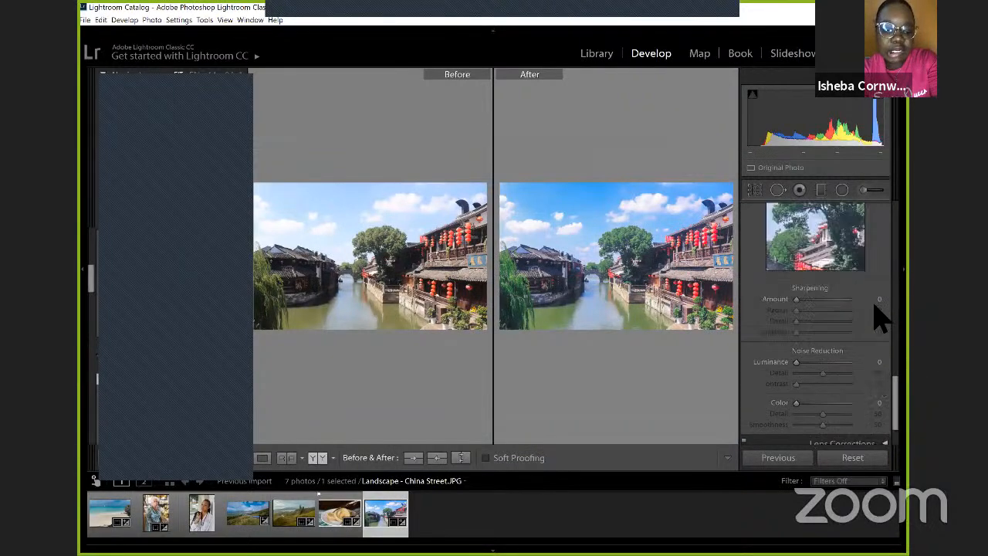
{"action": "scroll", "coordinate": [877, 307], "scroll_direction": "up", "scroll_amount": 1}
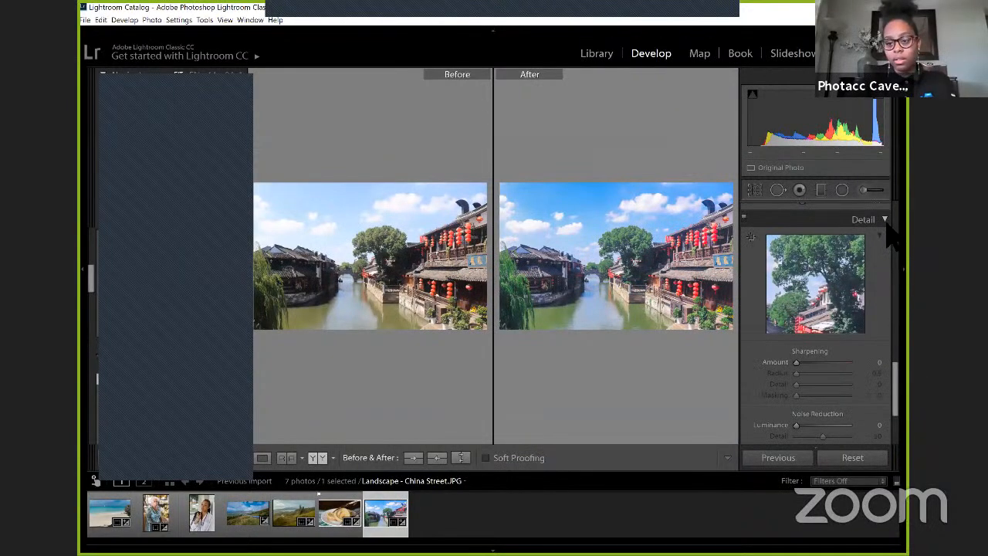
{"action": "left_click", "coordinate": [886, 231]}
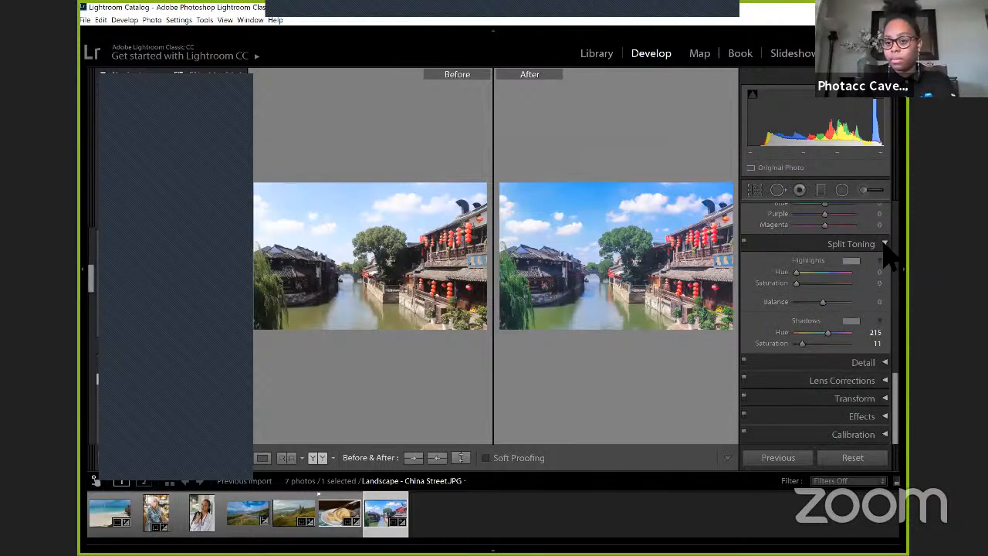
{"action": "left_click", "coordinate": [886, 243]}
Step: Collapse the HSL / Color, Tone Curve and Basic adjustment groups
{"action": "scroll", "coordinate": [884, 309], "scroll_direction": "up", "scroll_amount": 1}
{"action": "left_click", "coordinate": [884, 307]}
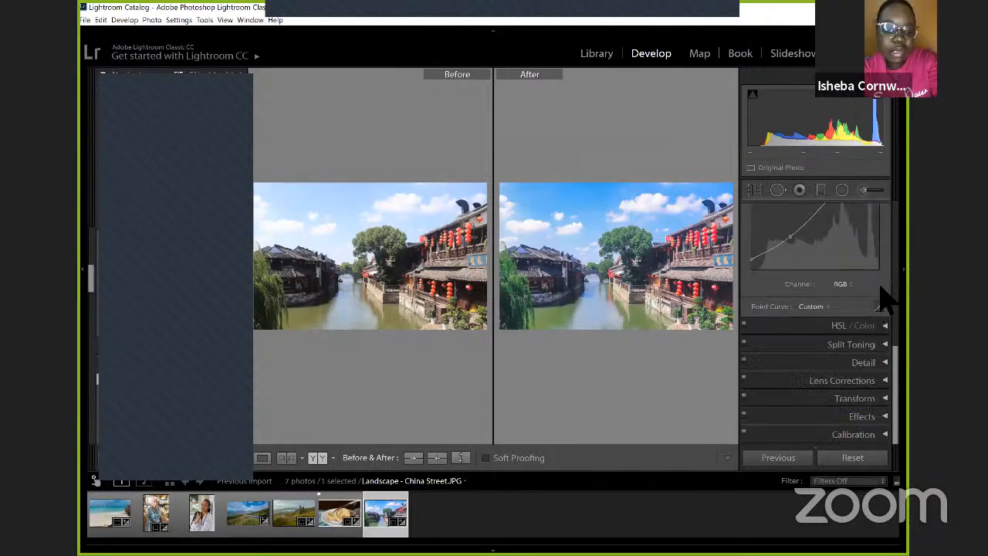
{"action": "scroll", "coordinate": [888, 297], "scroll_direction": "up", "scroll_amount": 1}
{"action": "scroll", "coordinate": [883, 297], "scroll_direction": "up", "scroll_amount": 2}
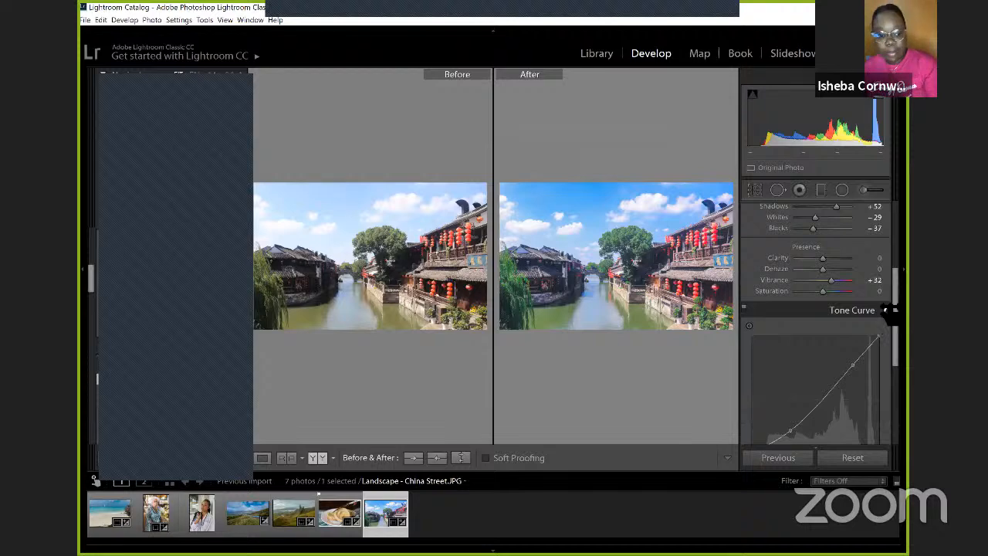
{"action": "left_click", "coordinate": [886, 309]}
{"action": "scroll", "coordinate": [891, 301], "scroll_direction": "up", "scroll_amount": 4}
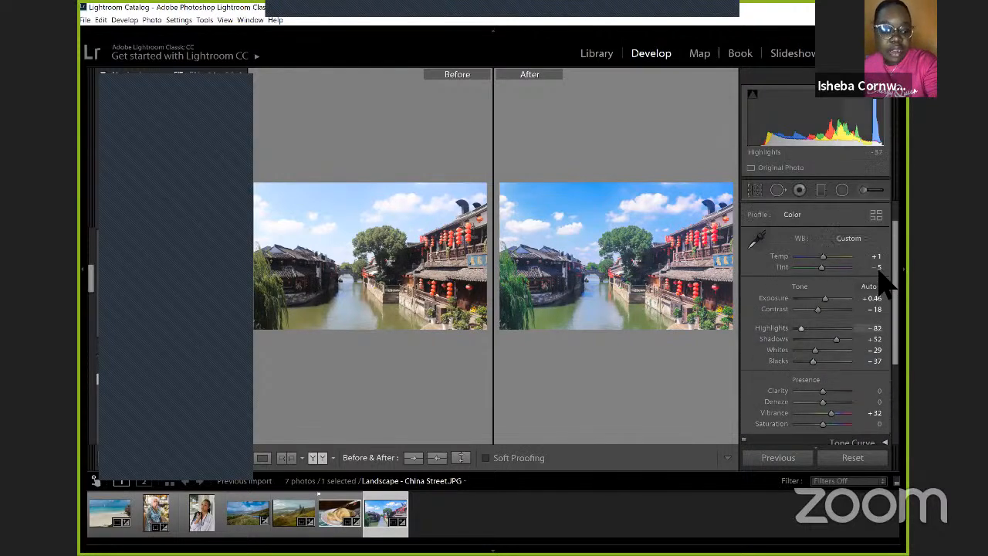
{"action": "left_click", "coordinate": [885, 211]}
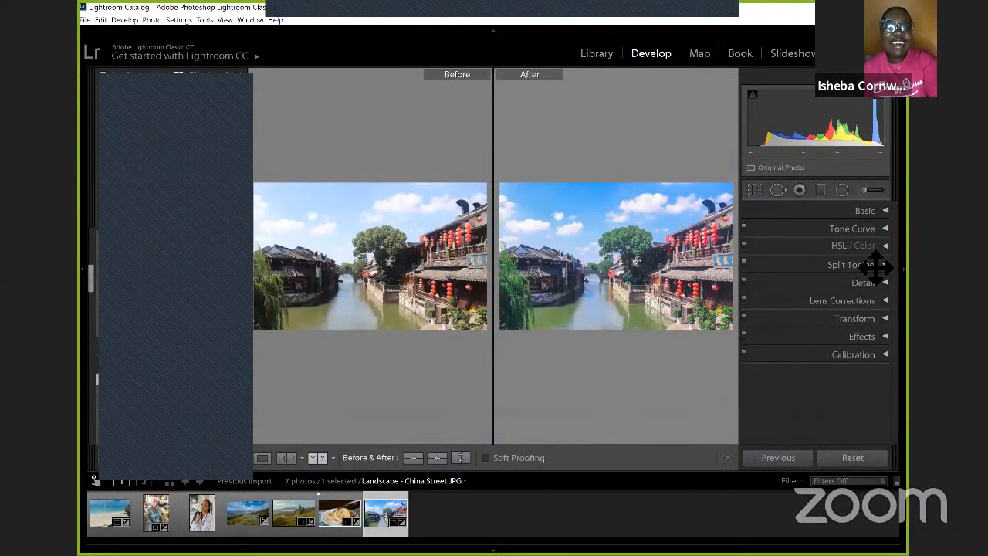
Step: Select Landscape - Scottland 1.jpg, bring up its delete confirmation, and dismiss it without removing the photo
{"action": "left_click", "coordinate": [335, 11]}
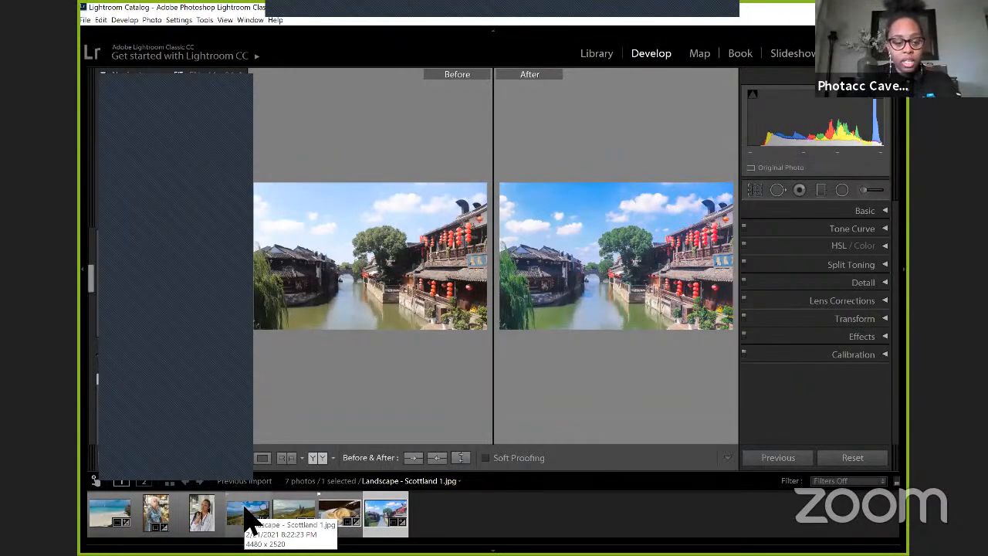
{"action": "left_click", "coordinate": [252, 522]}
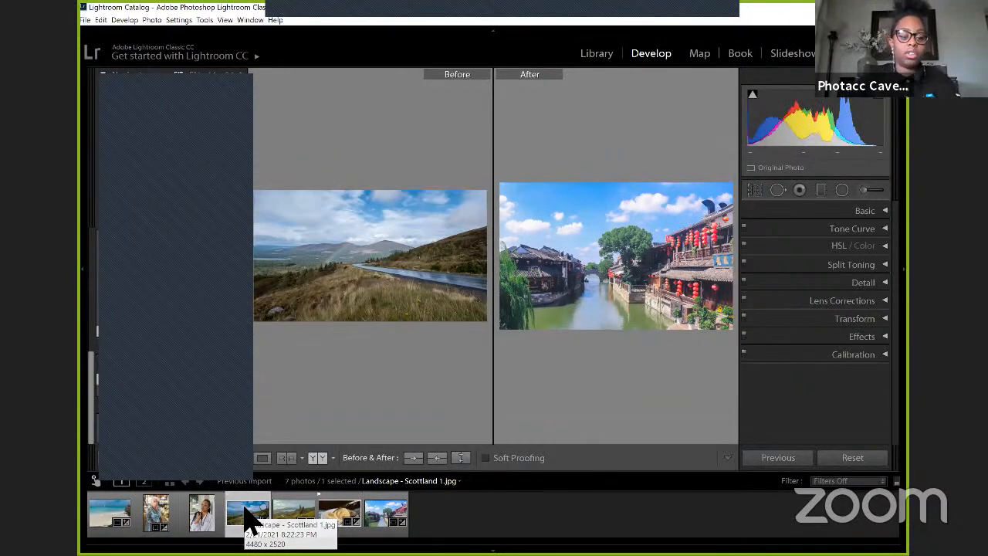
{"action": "right_click", "coordinate": [245, 508]}
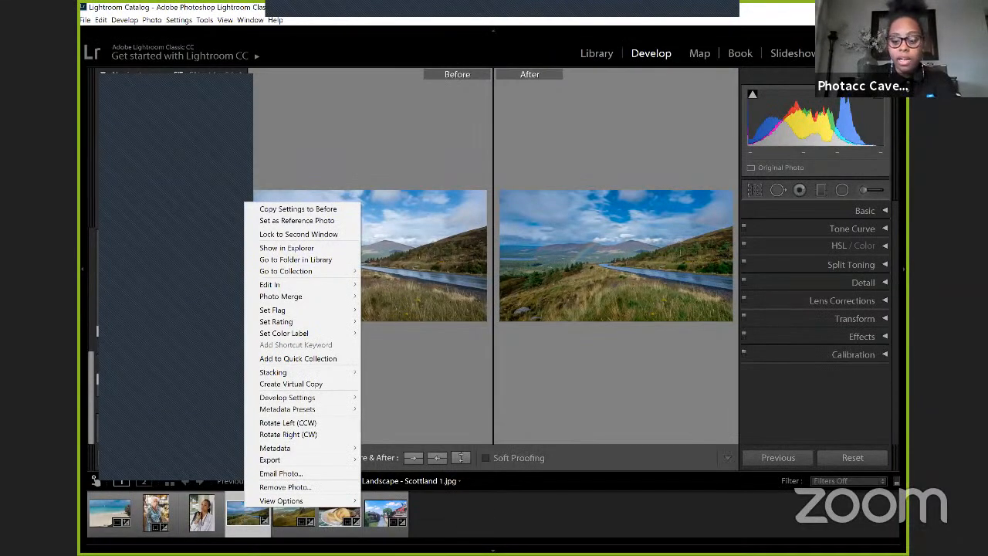
{"action": "left_click", "coordinate": [285, 515]}
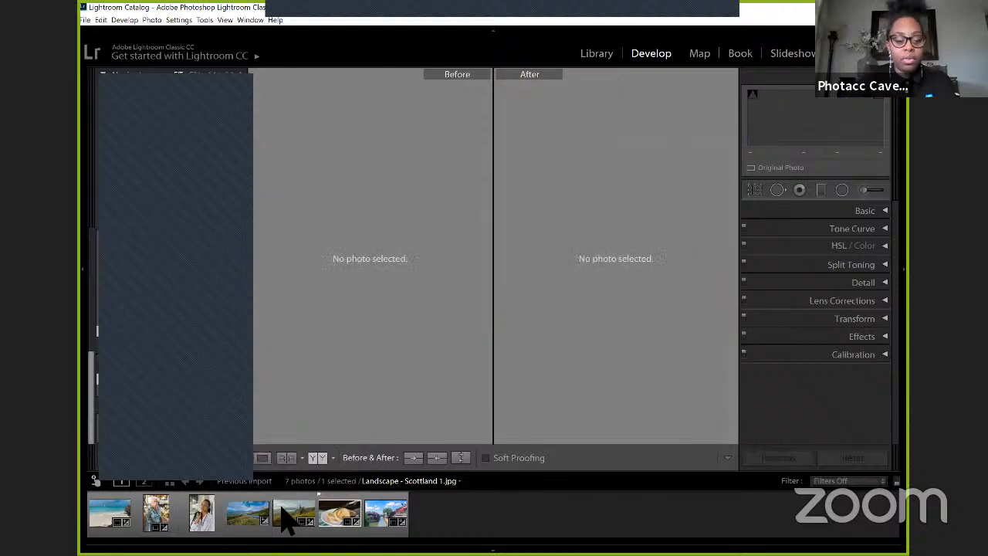
{"action": "left_click", "coordinate": [248, 512]}
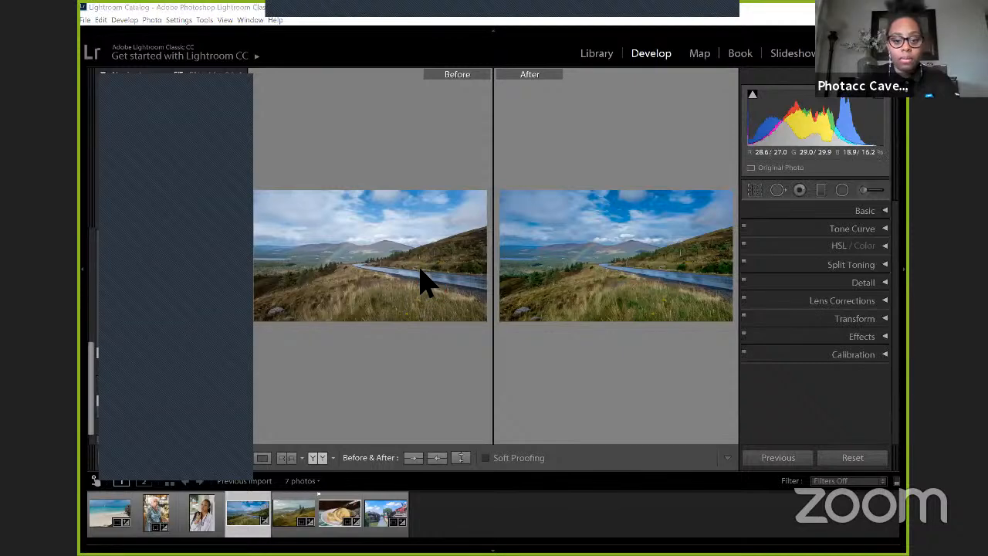
{"action": "key", "text": "Delete"}
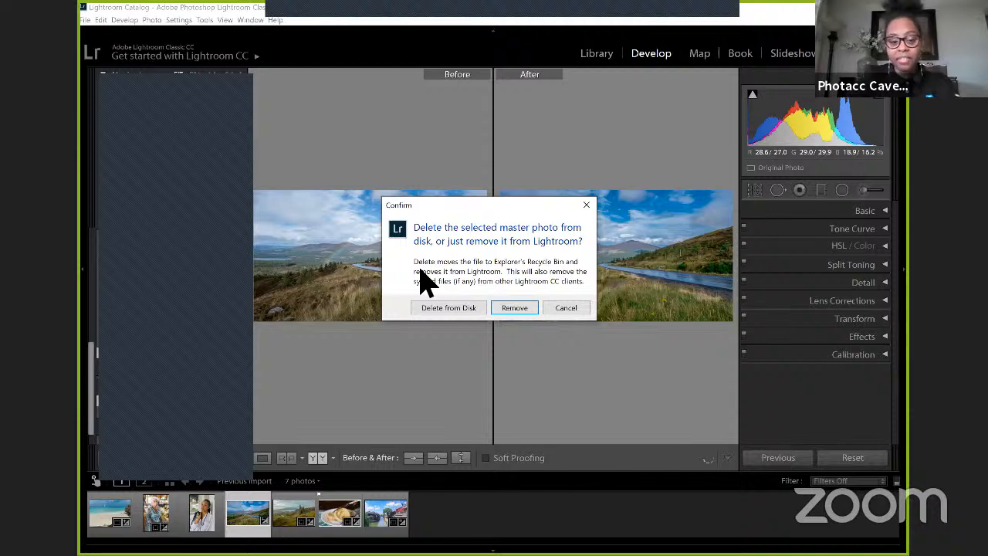
{"action": "left_click", "coordinate": [586, 205]}
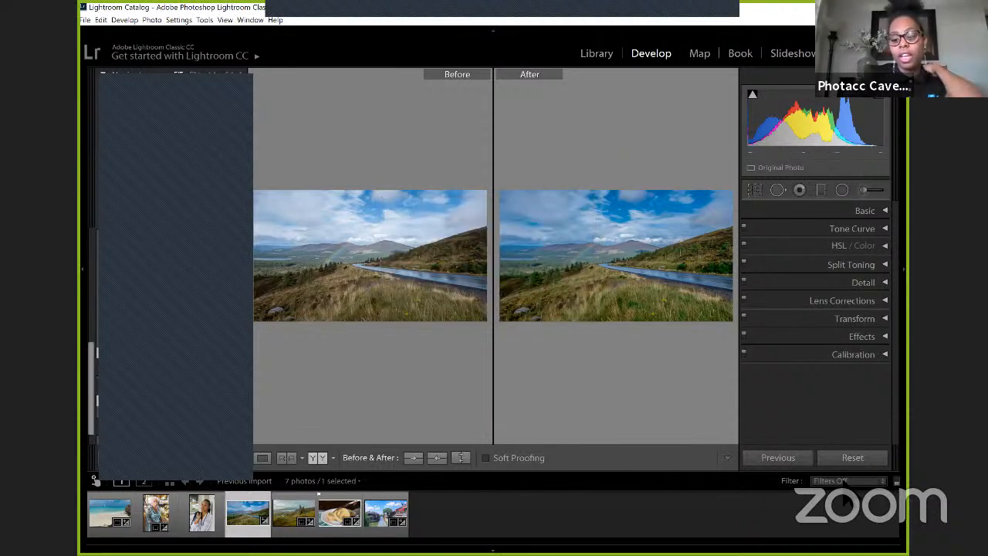
Step: Filter the filmstrip with the Rated preset and clear the one-star rating filter
{"action": "left_click", "coordinate": [846, 480]}
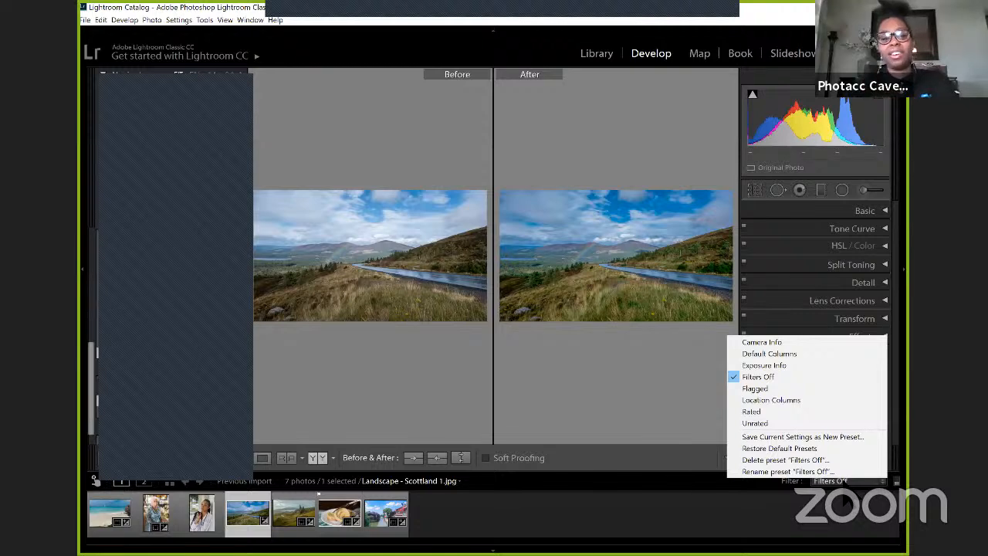
{"action": "left_click", "coordinate": [774, 411]}
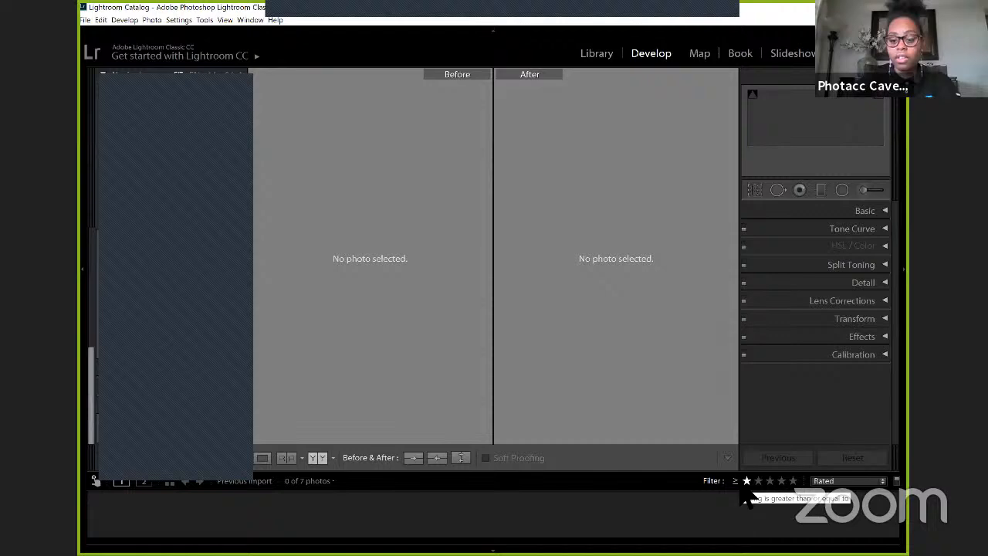
{"action": "left_click", "coordinate": [744, 480]}
Step: Rate Landscape - China Street.JPG five stars and Portrait - Old Lady.JPG three stars
{"action": "left_click", "coordinate": [233, 503]}
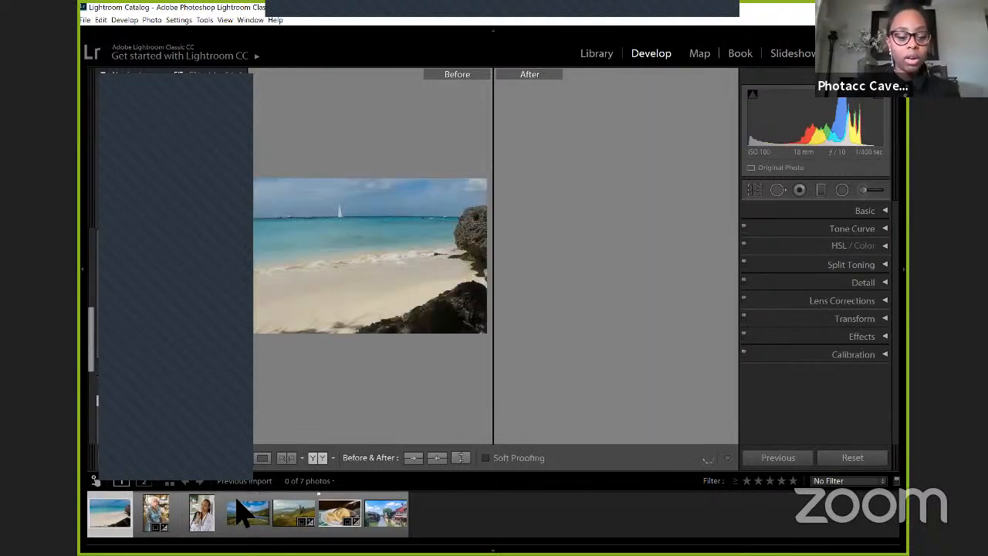
{"action": "left_click", "coordinate": [386, 513]}
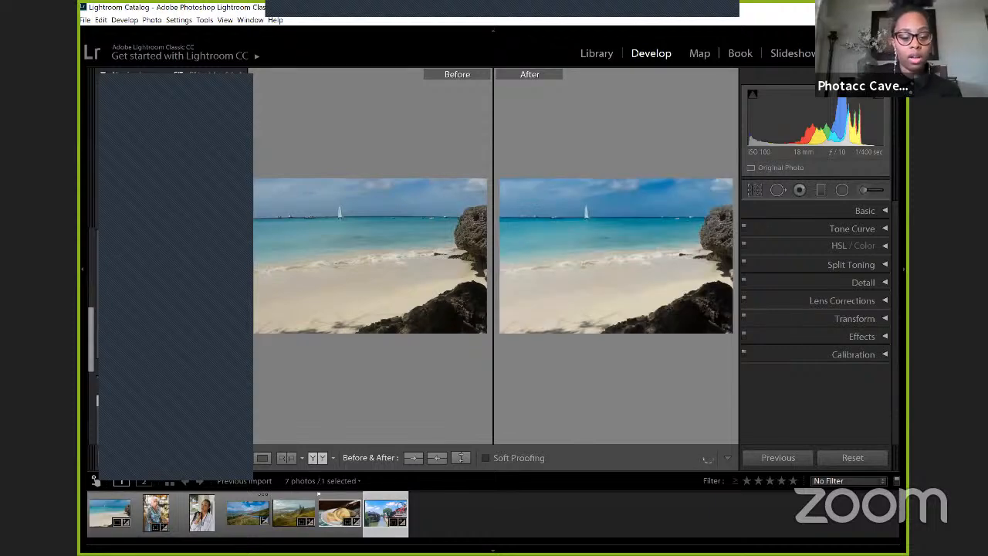
{"action": "key", "text": "5"}
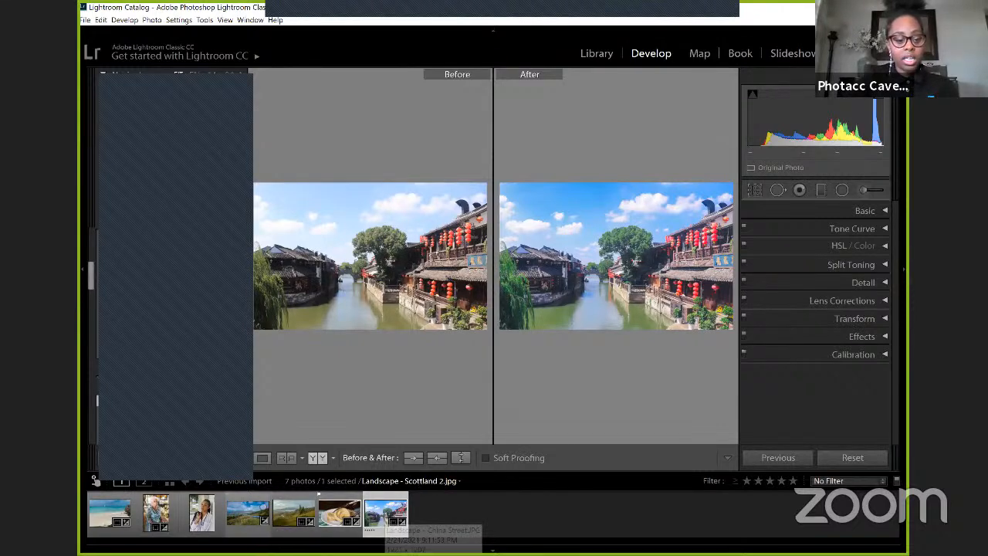
{"action": "left_click", "coordinate": [155, 512]}
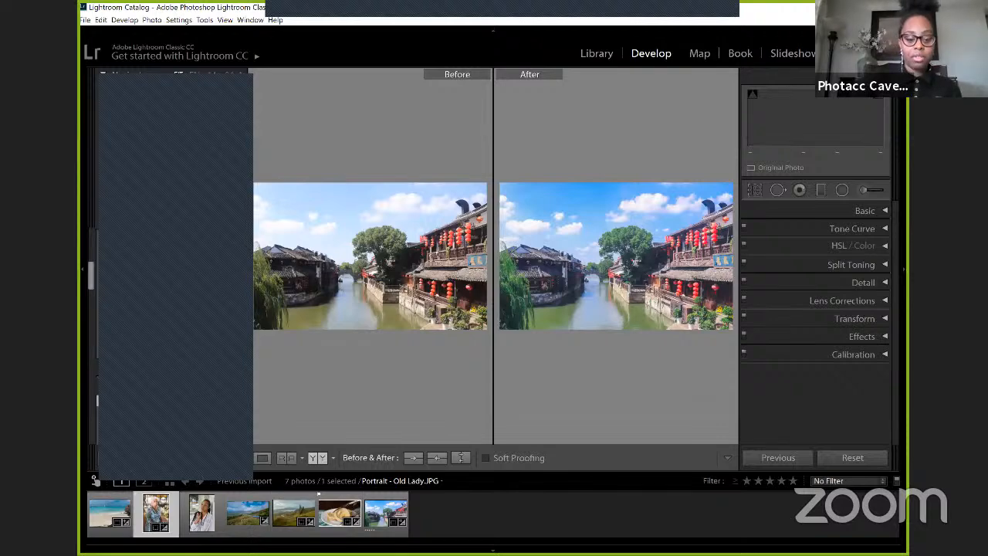
{"action": "key", "text": "3"}
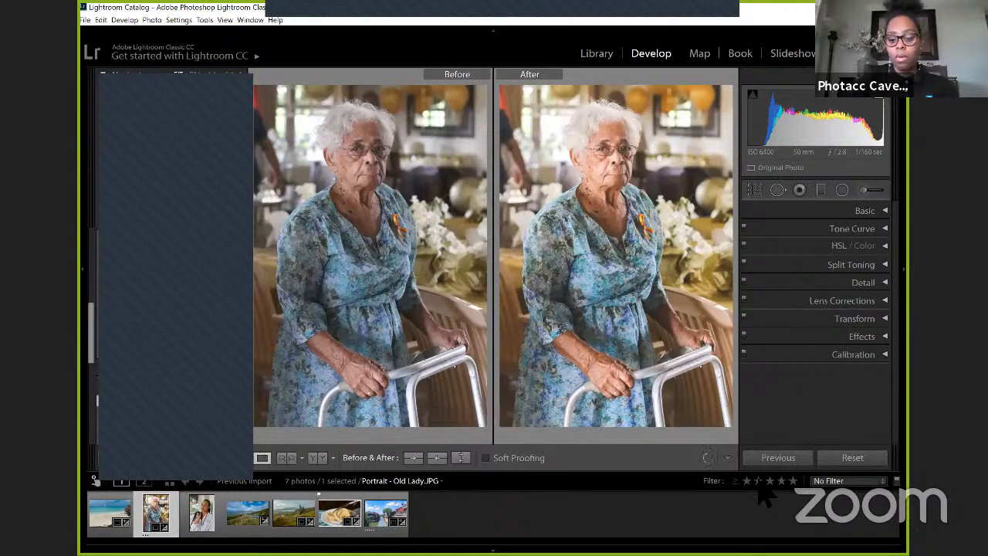
Step: Leave the before/after comparison and filter the filmstrip by three stars and higher, narrowing it to five stars
{"action": "key", "text": "y"}
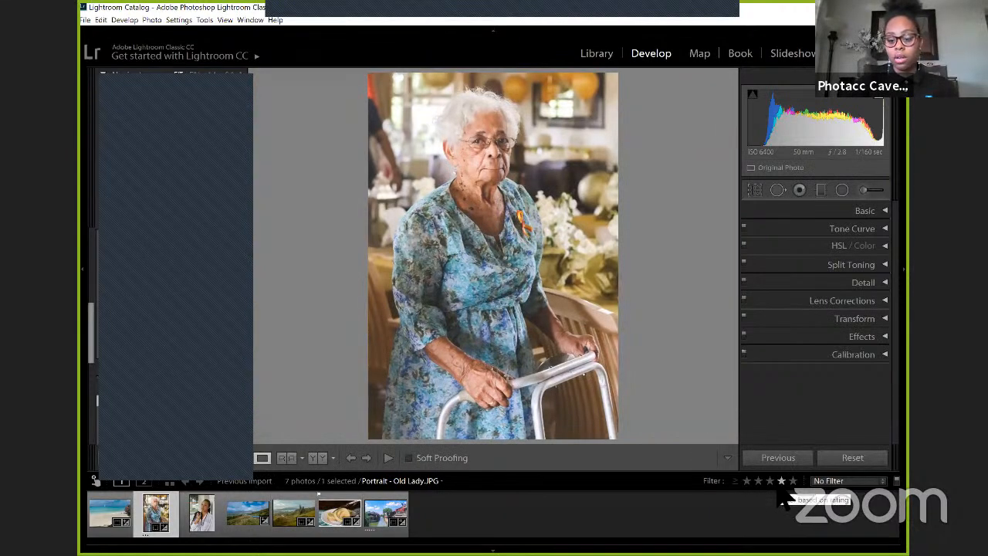
{"action": "left_click", "coordinate": [769, 480]}
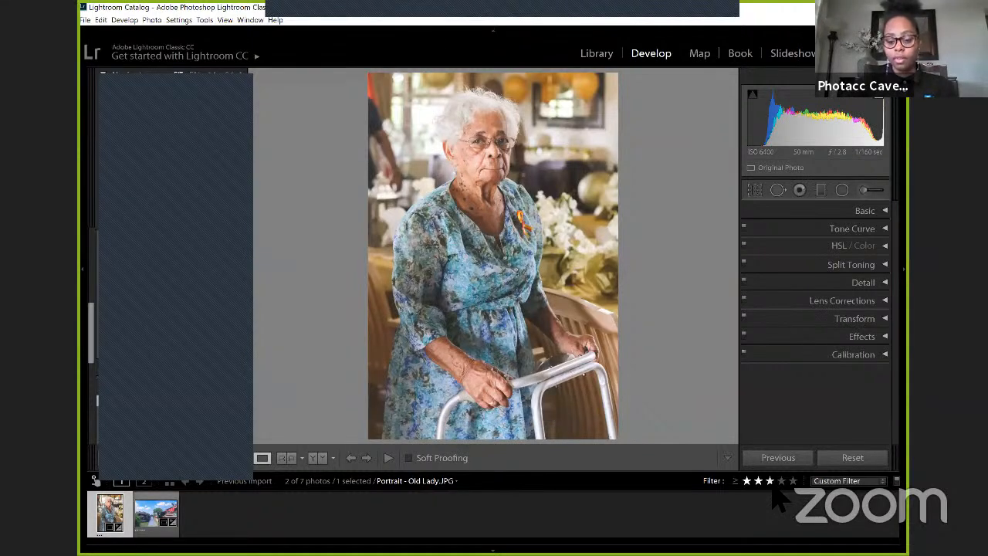
{"action": "left_click", "coordinate": [793, 480]}
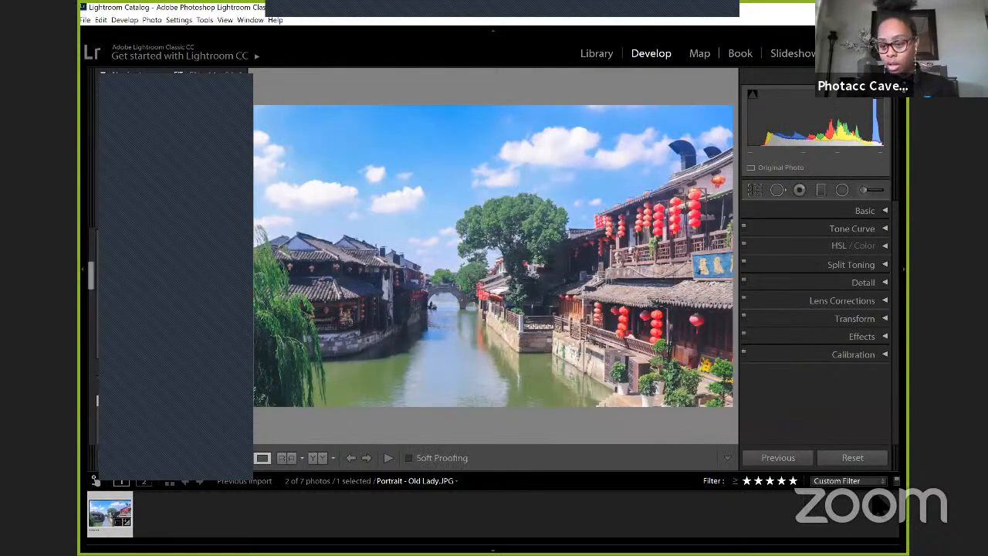
Step: Review the rating comparison options, filter presets and photo sources, and clear the five-star filter
{"action": "left_click", "coordinate": [735, 481]}
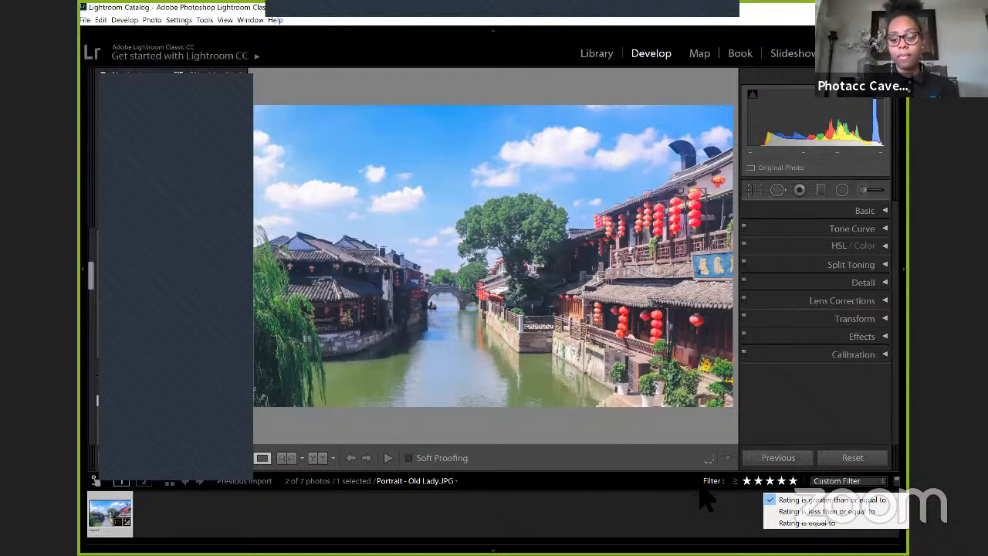
{"action": "left_click", "coordinate": [698, 487]}
{"action": "left_click", "coordinate": [817, 481]}
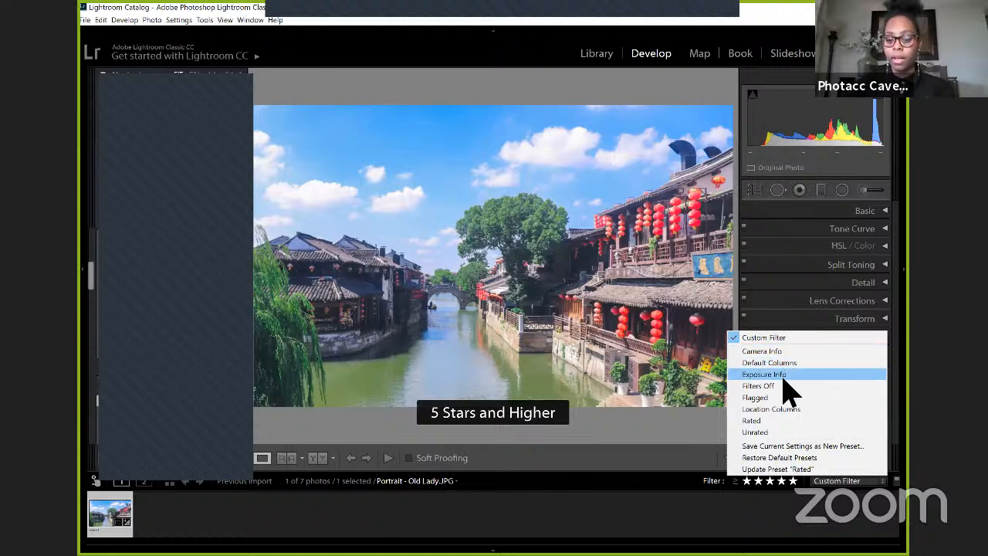
{"action": "left_click", "coordinate": [588, 476]}
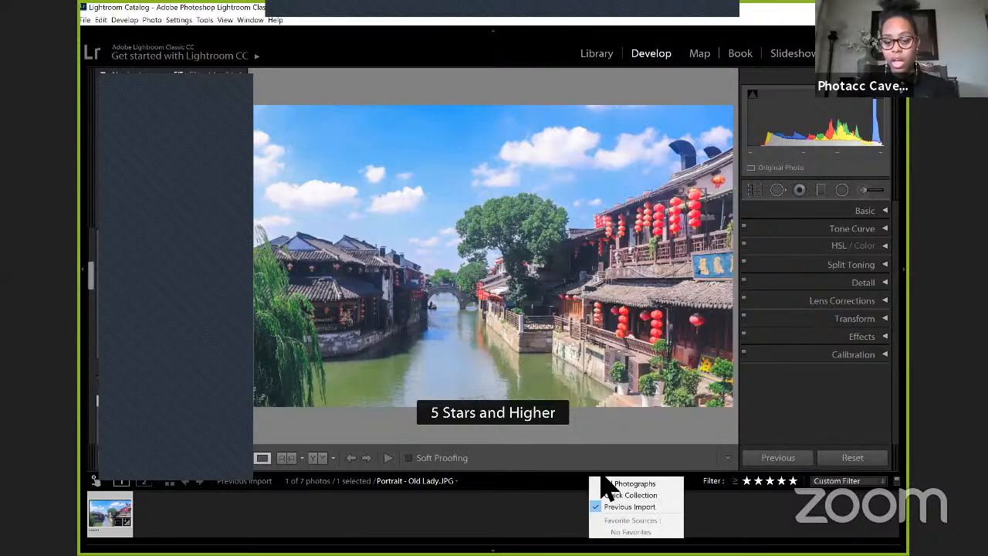
{"action": "left_click", "coordinate": [568, 478]}
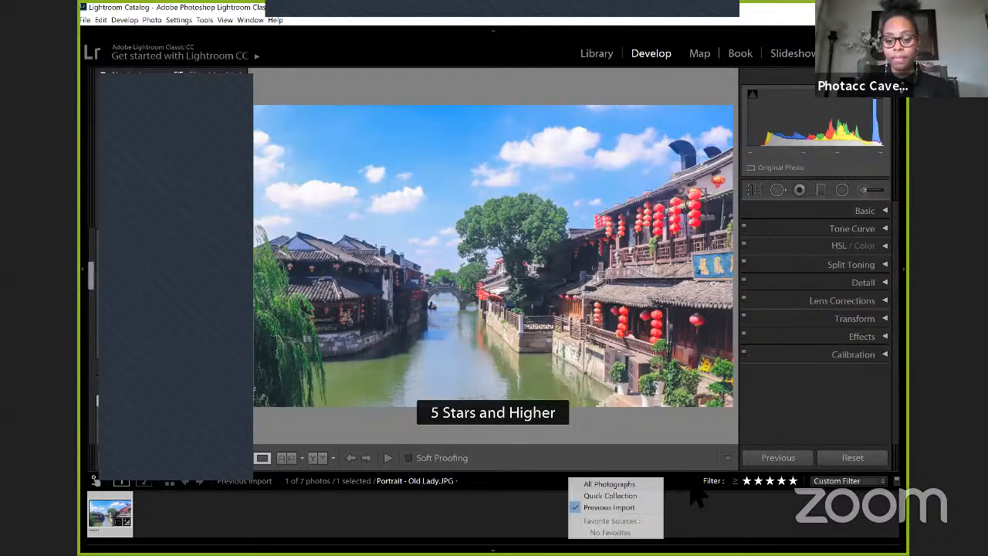
{"action": "left_click", "coordinate": [793, 481]}
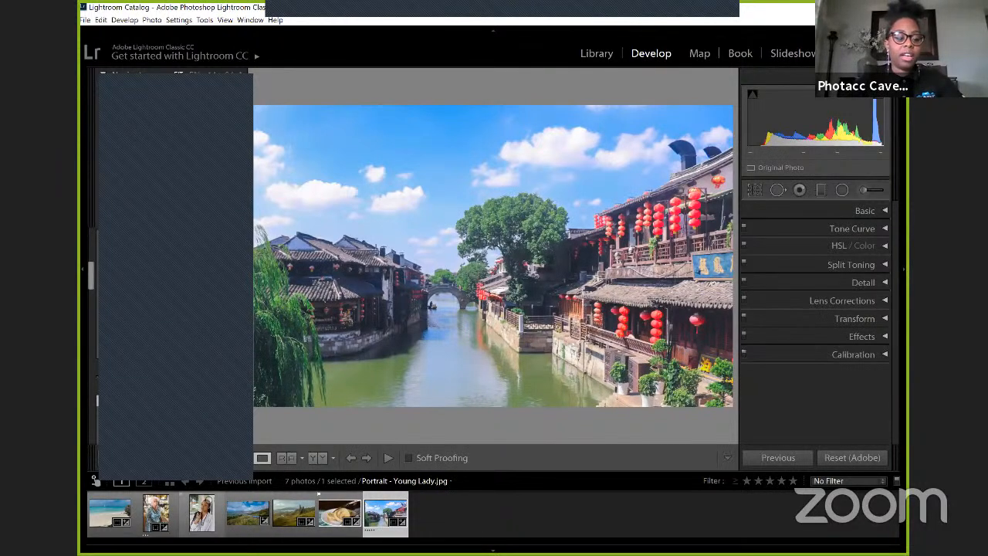
Step: Select the unbroken run of photos from Landscape - China Street.JPG to Portrait - Young Lady.jpg, and clear the selection
{"action": "left_click", "coordinate": [201, 511], "text": "shift"}
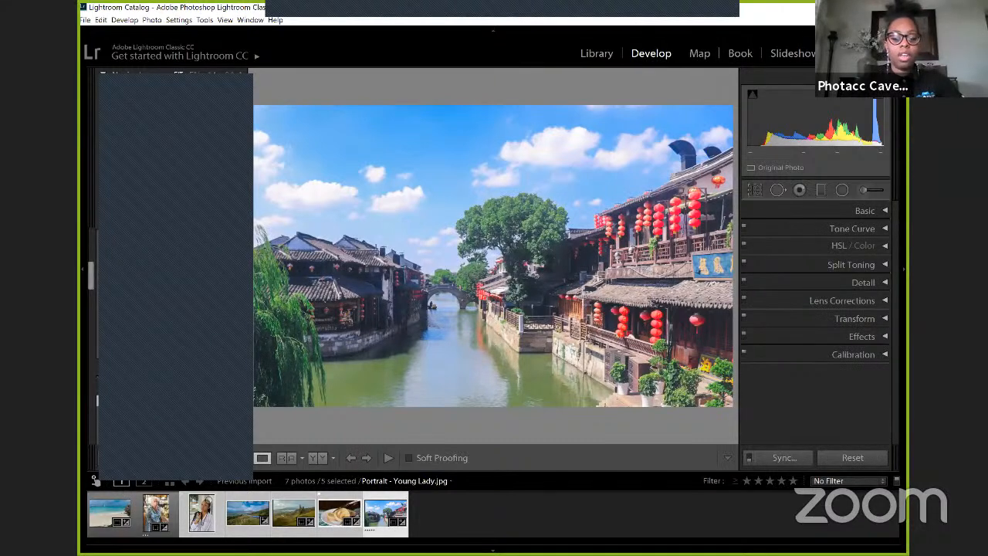
{"action": "key", "text": "ctrl+d"}
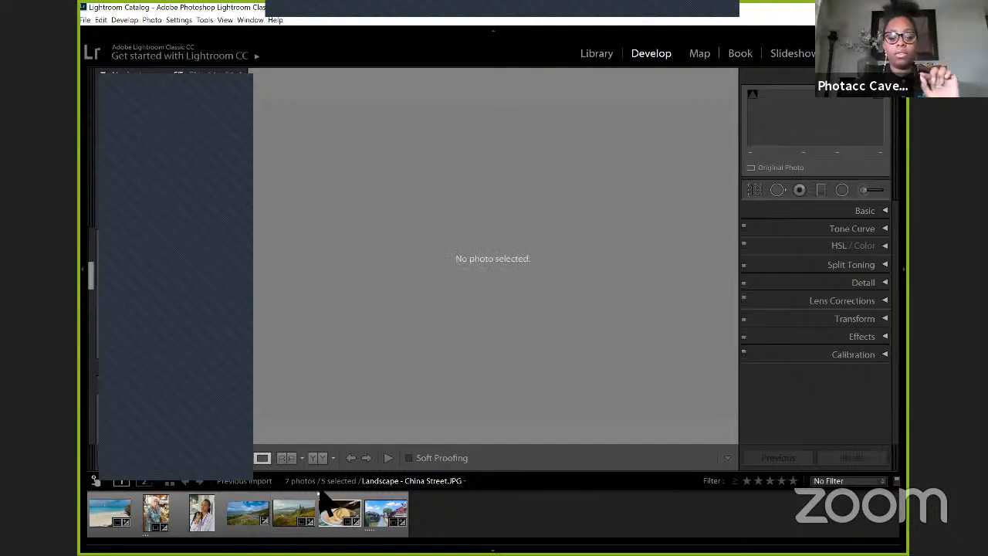
Step: Select China Street, Old Lady and the two mountain landscapes individually, try the photo deletion without carrying it out, and deselect everything
{"action": "left_click", "coordinate": [385, 511]}
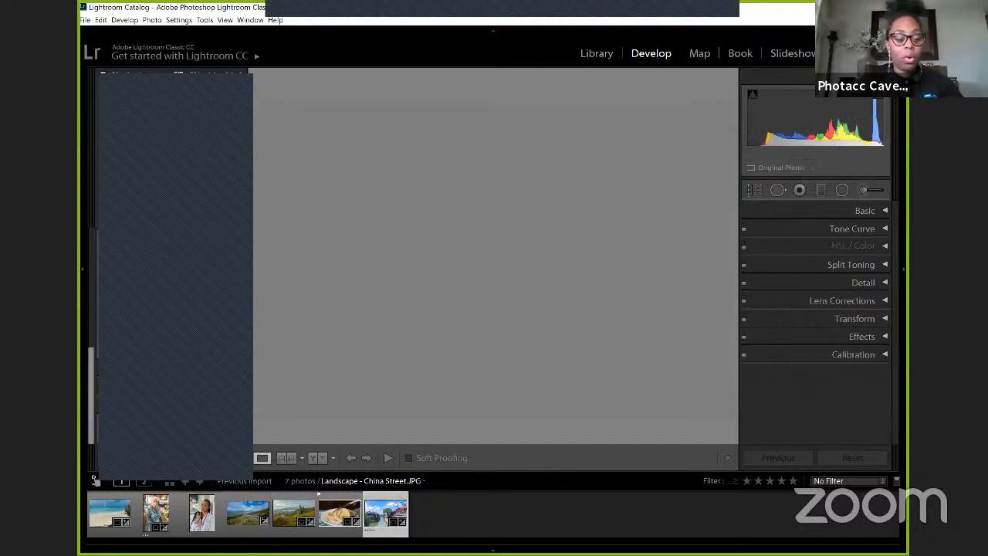
{"action": "left_click", "coordinate": [291, 507], "text": "ctrl"}
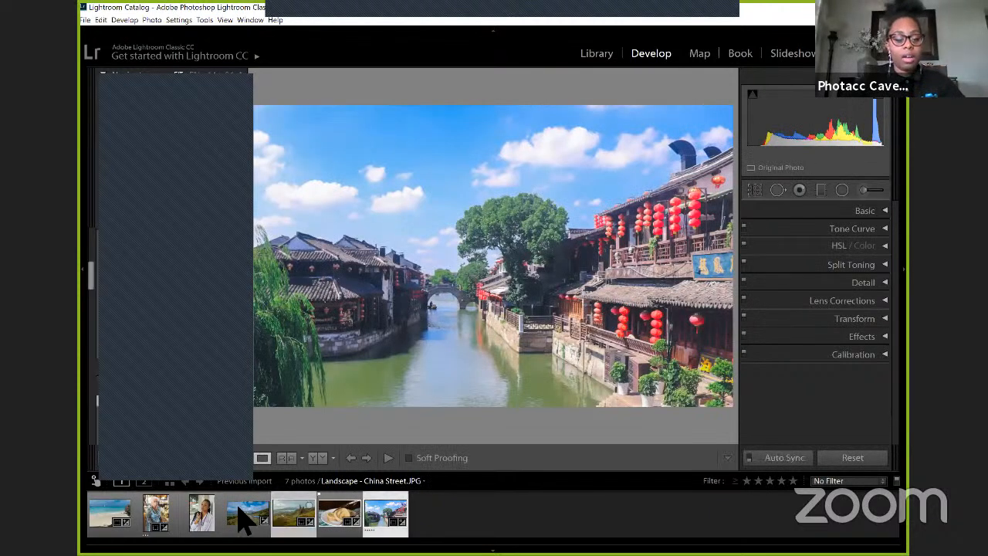
{"action": "left_click", "coordinate": [237, 508], "text": "ctrl"}
{"action": "left_click", "coordinate": [177, 508], "text": "ctrl"}
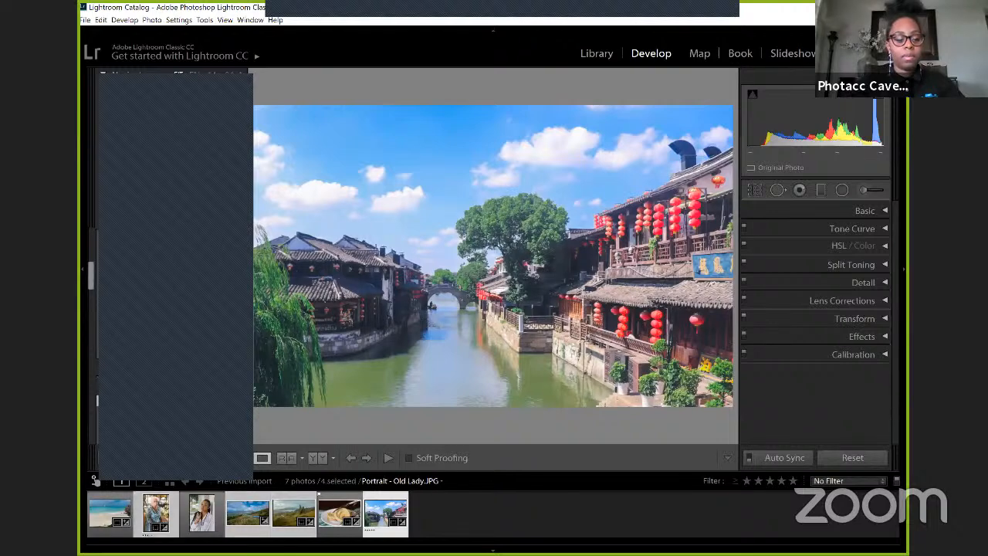
{"action": "key", "text": "Delete"}
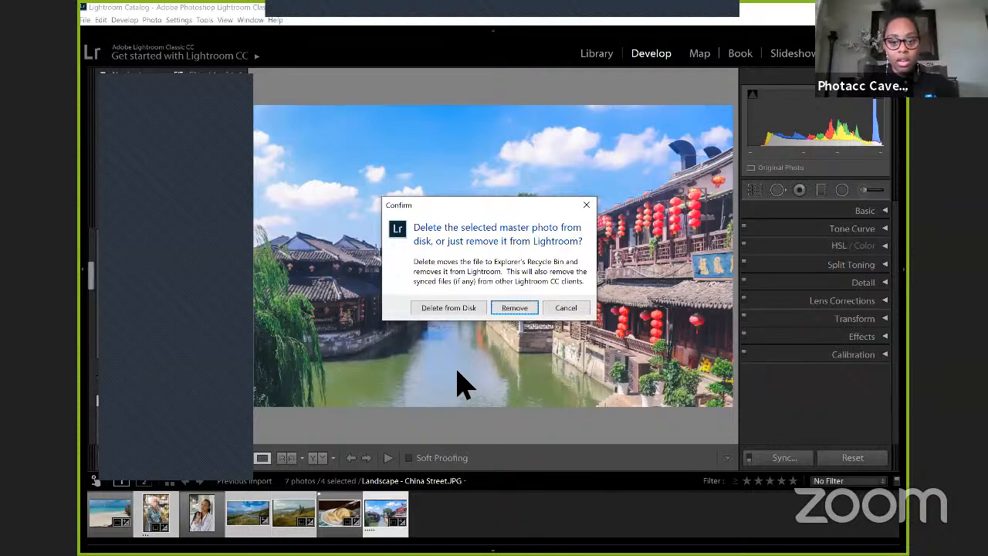
{"action": "left_click", "coordinate": [587, 207]}
{"action": "key", "text": "ctrl+d"}
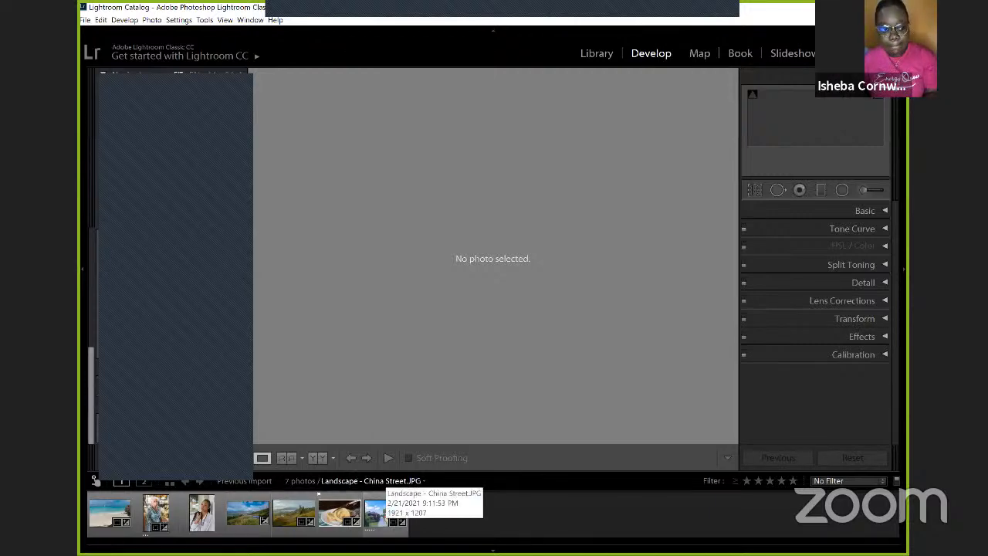
Step: Select Landscape - China Street.JPG, Portrait - Old Lady.JPG and Landscape - Scottland 2.jpg together and open the export settings for them
{"action": "left_click", "coordinate": [376, 511]}
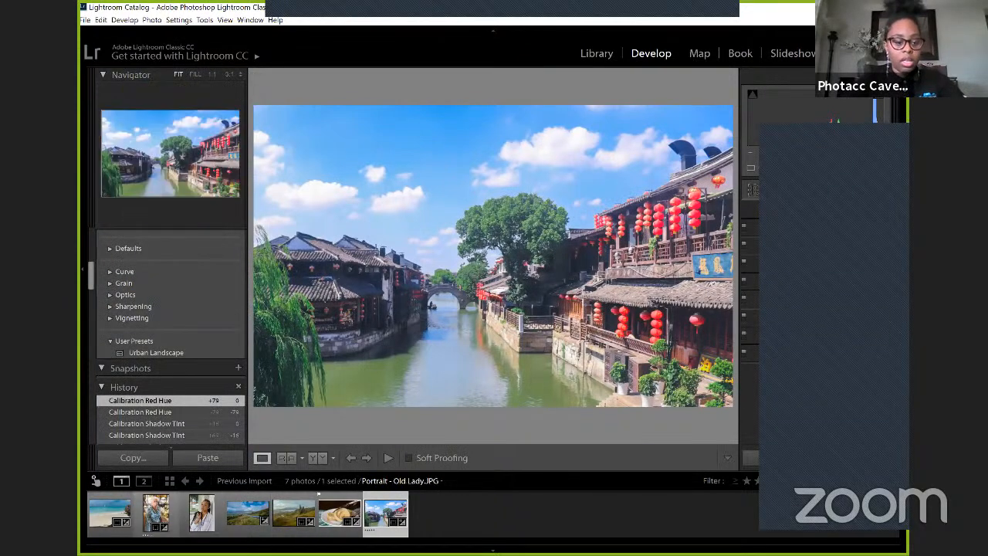
{"action": "left_click", "coordinate": [156, 514], "text": "ctrl"}
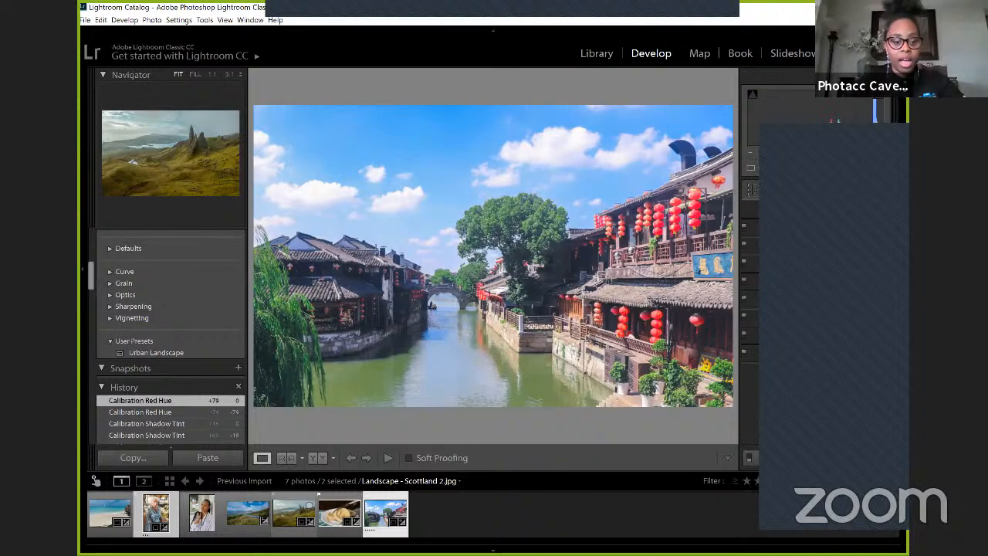
{"action": "left_click", "coordinate": [293, 513], "text": "ctrl"}
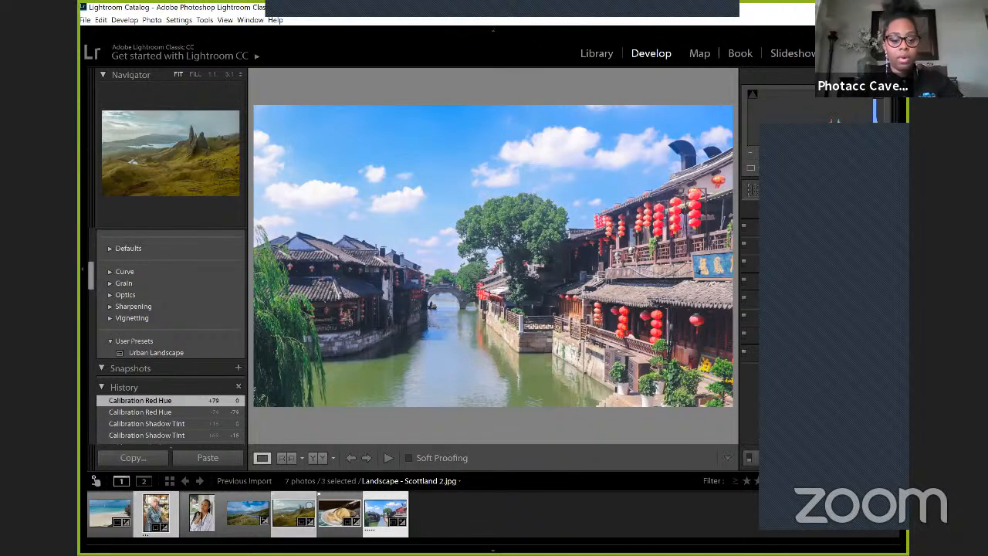
{"action": "left_click", "coordinate": [99, 20]}
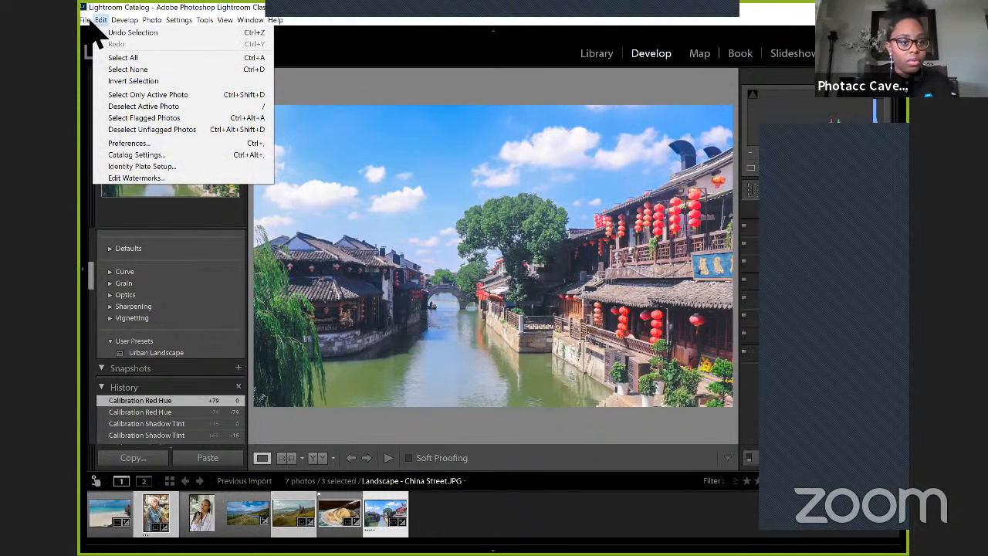
{"action": "mouse_move", "coordinate": [88, 21]}
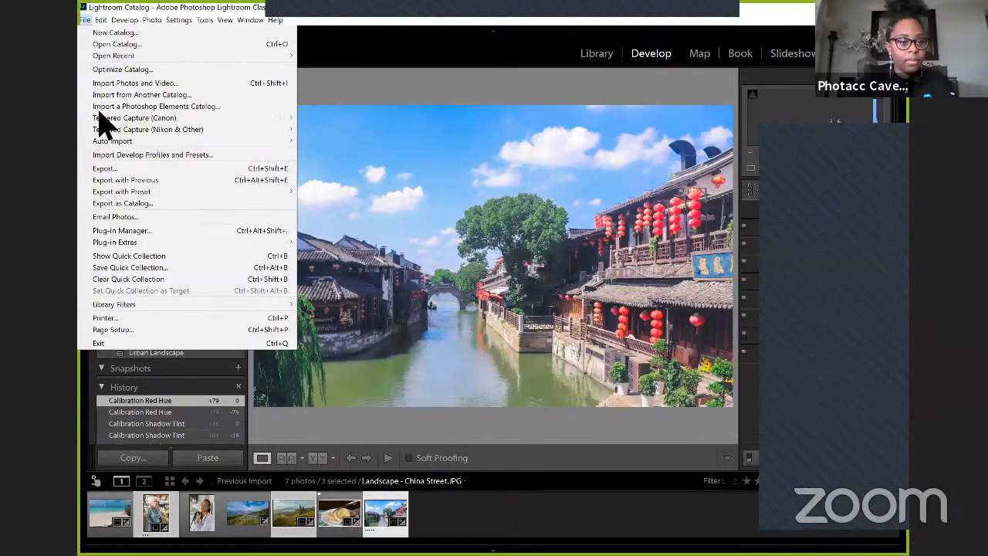
{"action": "left_click", "coordinate": [107, 170]}
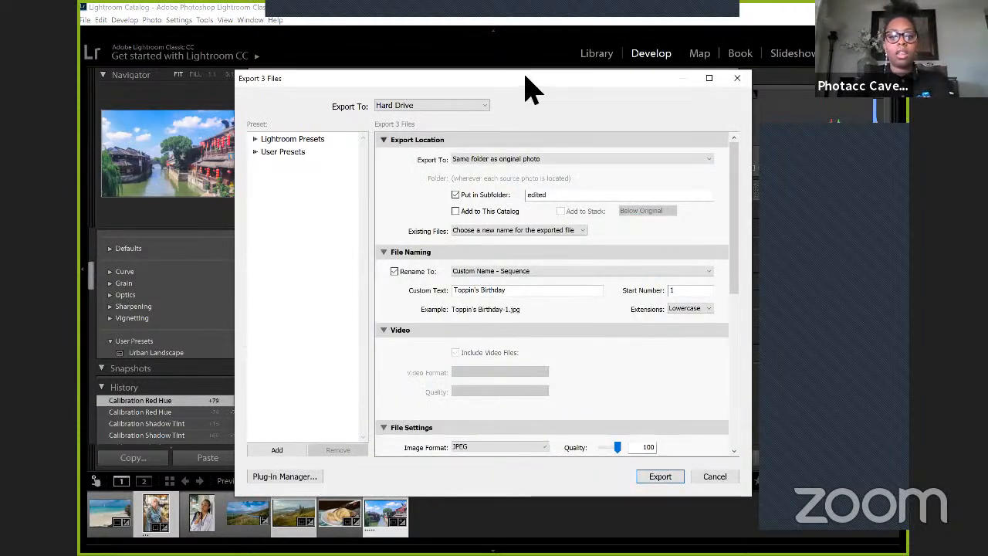
Step: Review the available export destinations and the folder choices for the export location, keeping Hard Drive and Same folder as original photo
{"action": "left_click_drag", "start_coordinate": [524, 81], "coordinate": [510, 73]}
{"action": "left_click", "coordinate": [462, 99]}
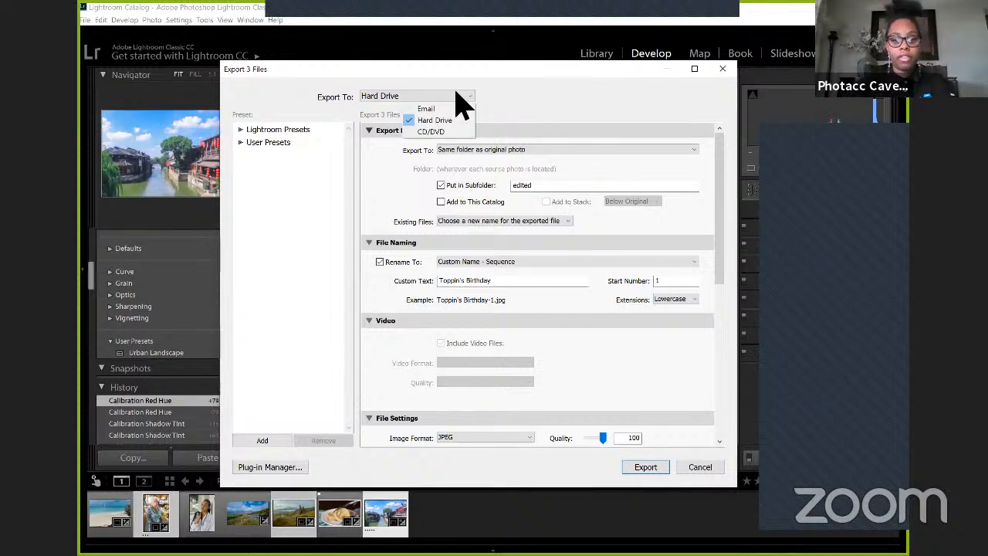
{"action": "left_click", "coordinate": [485, 144]}
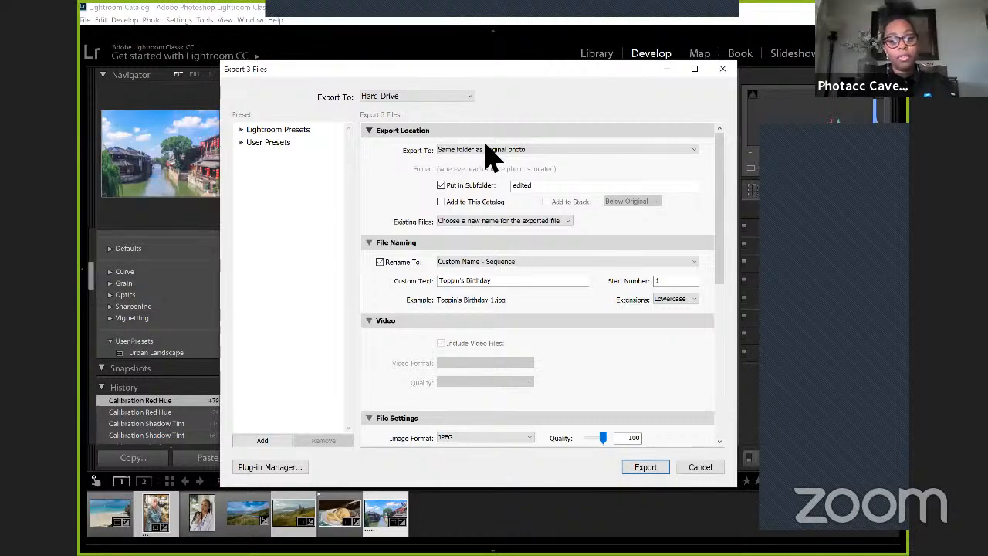
{"action": "left_click", "coordinate": [486, 150]}
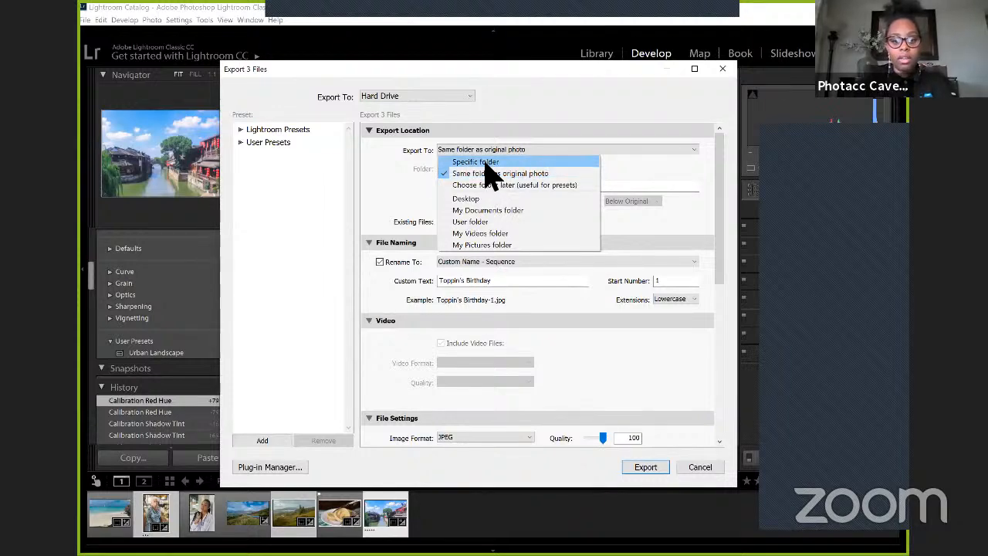
{"action": "left_click", "coordinate": [531, 143]}
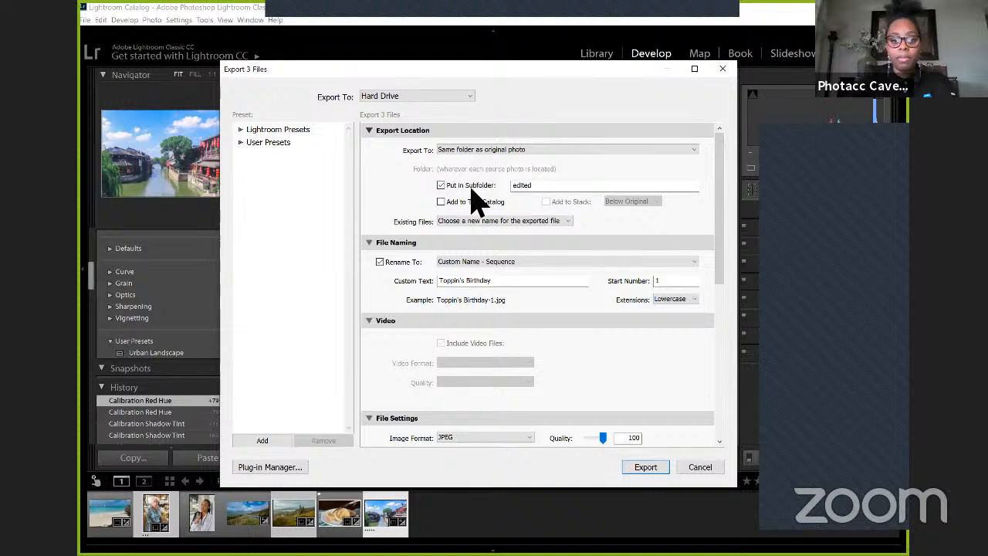
Step: Examine the subfolder setting, the remaining export sections and the templates offered for renaming the files
{"action": "left_click", "coordinate": [545, 193]}
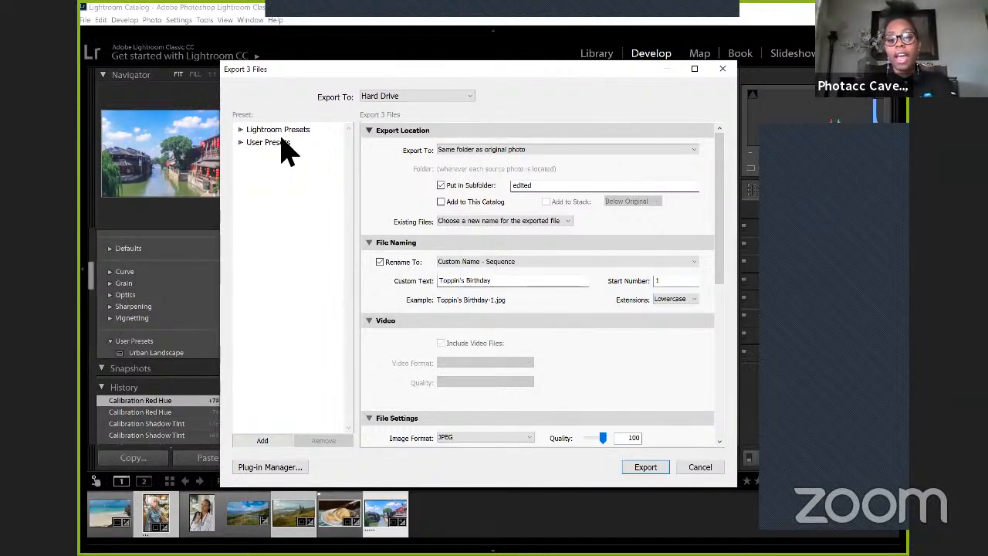
{"action": "scroll", "coordinate": [571, 168], "scroll_direction": "down", "scroll_amount": 10}
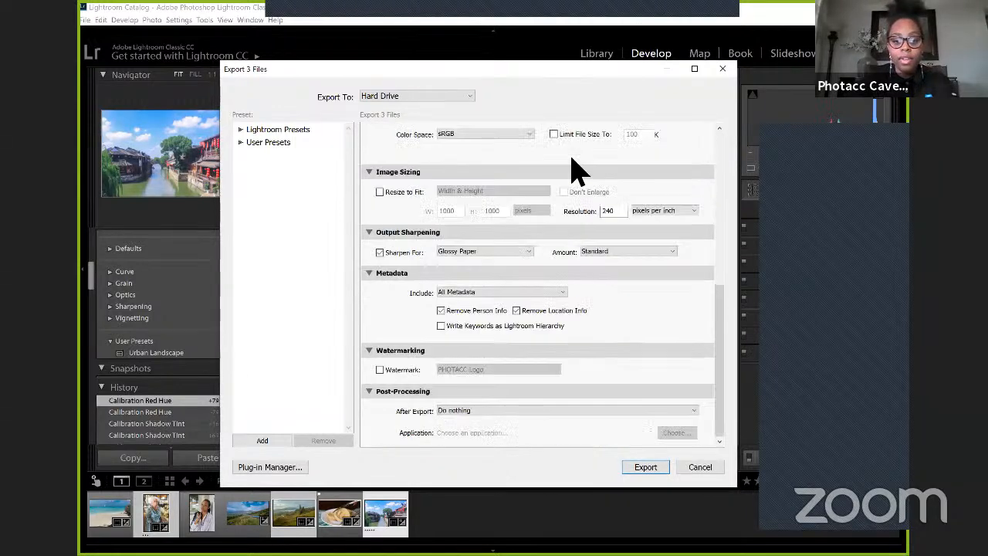
{"action": "scroll", "coordinate": [575, 169], "scroll_direction": "up", "scroll_amount": 10}
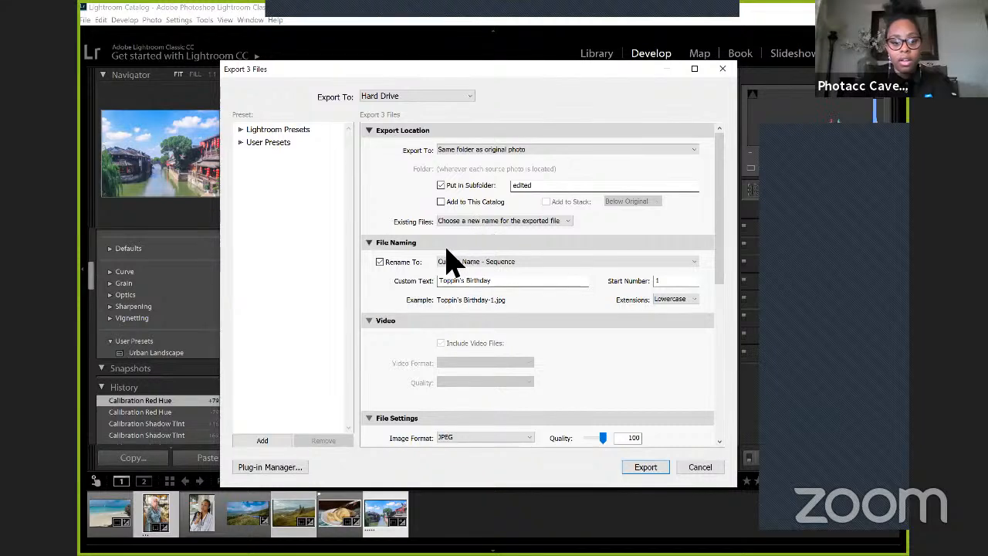
{"action": "scroll", "coordinate": [450, 258], "scroll_direction": "down", "scroll_amount": 5}
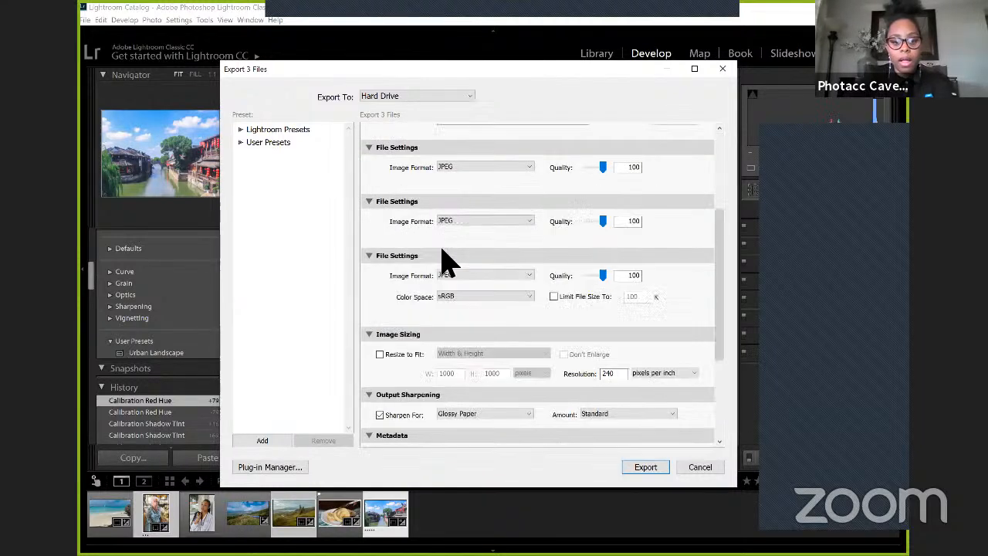
{"action": "scroll", "coordinate": [452, 262], "scroll_direction": "up", "scroll_amount": 5}
{"action": "left_click", "coordinate": [454, 264]}
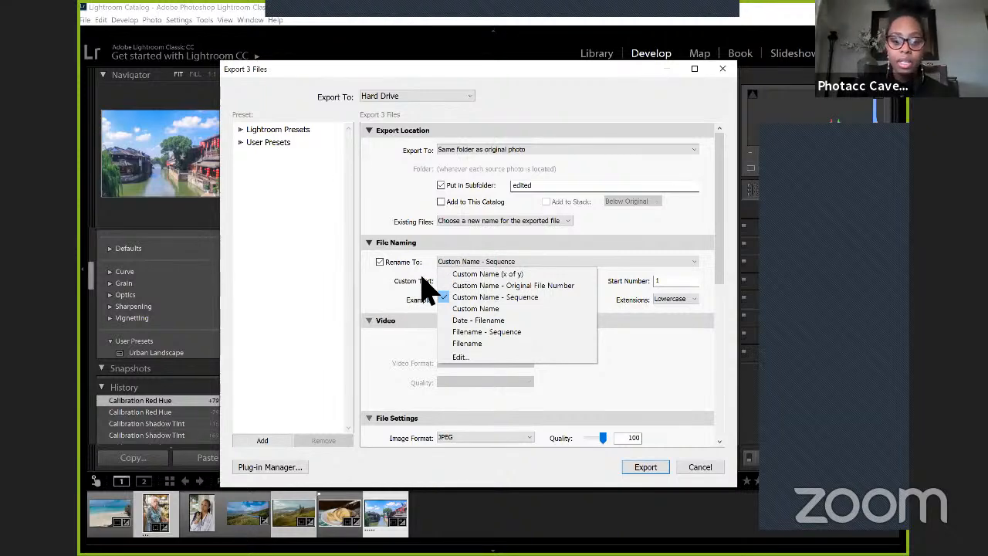
{"action": "left_click", "coordinate": [424, 283]}
Step: Set the custom text for the exported file names to Harrison's Cave
{"action": "triple_click", "coordinate": [495, 282]}
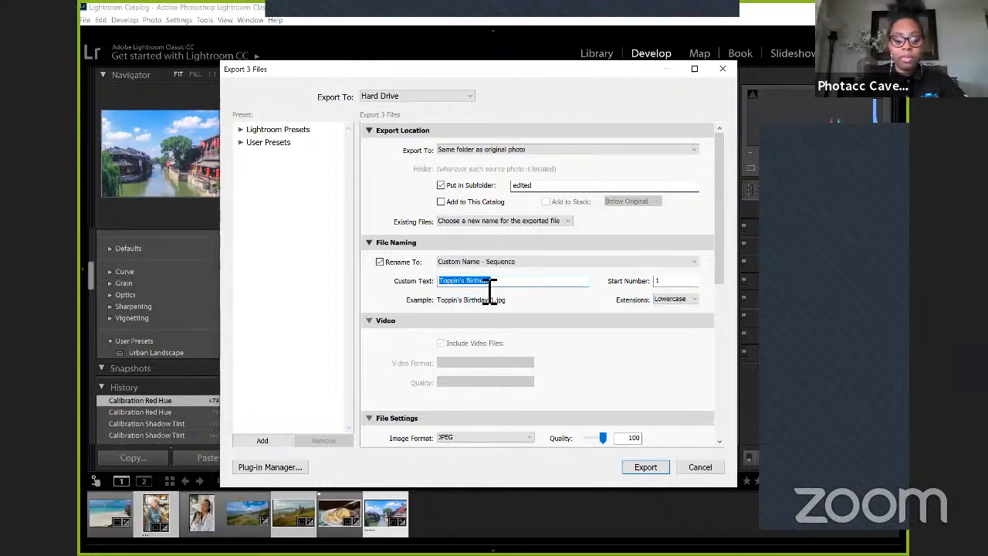
{"action": "type", "text": "My to H"}
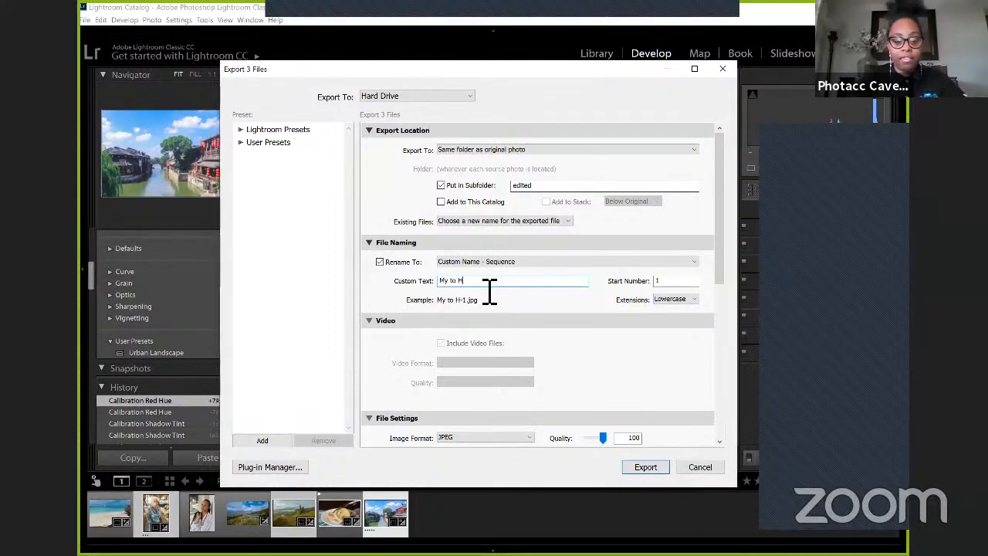
{"action": "key", "text": "BackSpace"}
{"action": "key", "text": "BackSpace"}
{"action": "key", "text": "BackSpace"}
{"action": "key", "text": "BackSpace"}
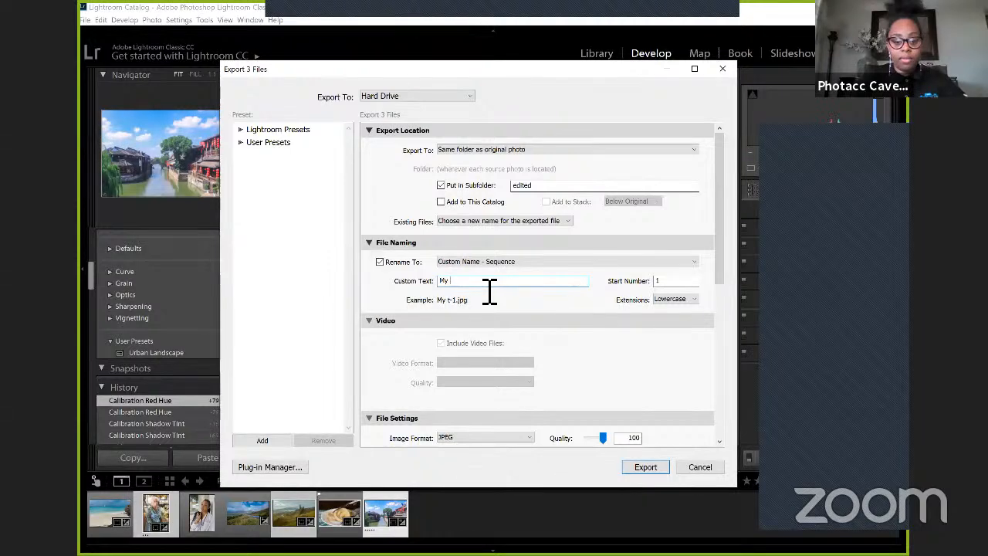
{"action": "key", "text": "BackSpace"}
{"action": "key", "text": "BackSpace"}
{"action": "key", "text": "BackSpace"}
{"action": "type", "text": "Harris"}
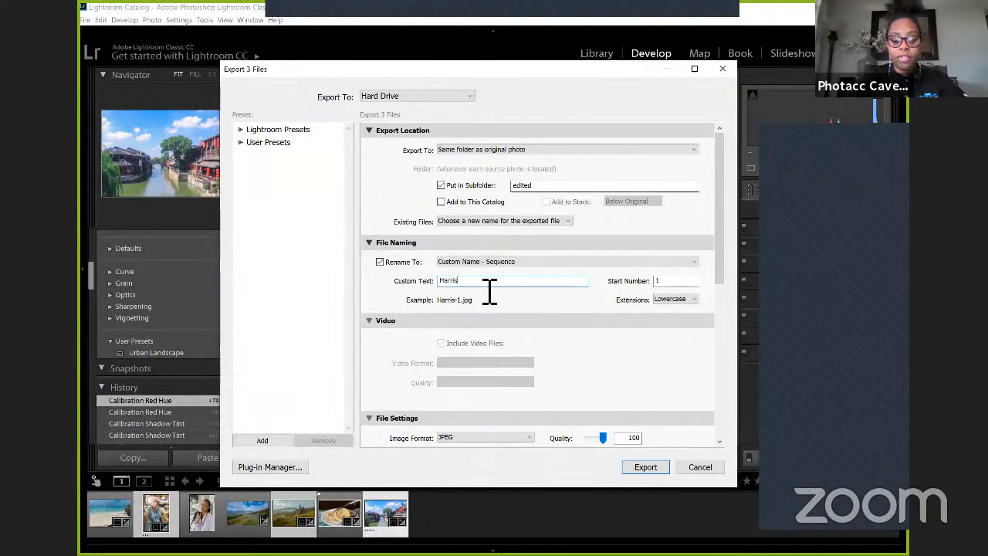
{"action": "type", "text": "on's Cave"}
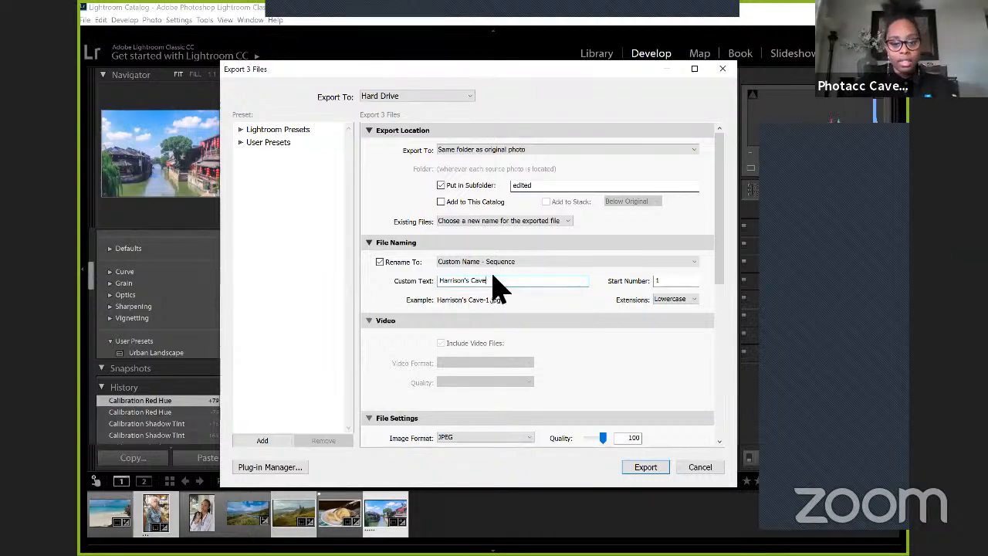
Step: Review the renaming templates again, keeping Custom Name - Sequence, and collapse and re-expand the File Naming section
{"action": "left_click", "coordinate": [496, 262]}
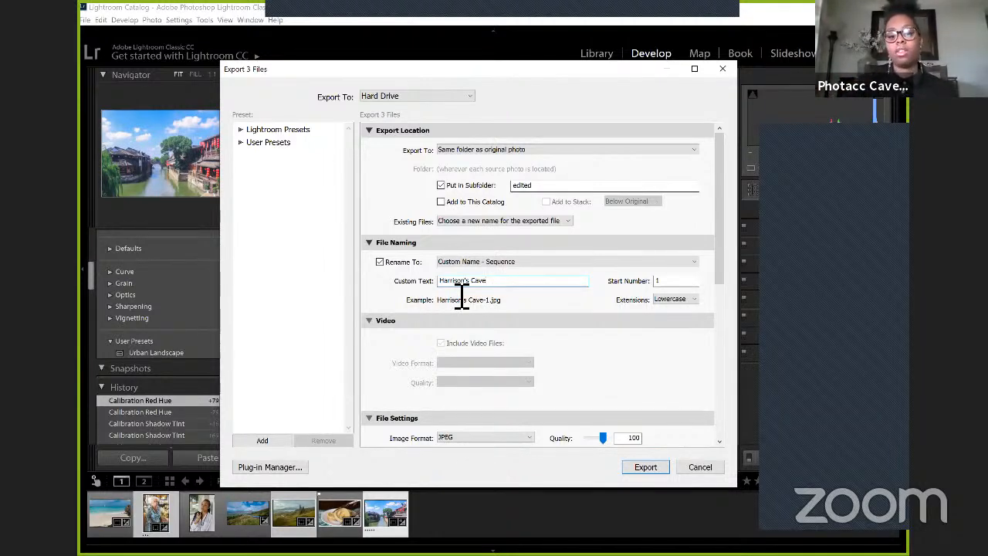
{"action": "left_click", "coordinate": [491, 262]}
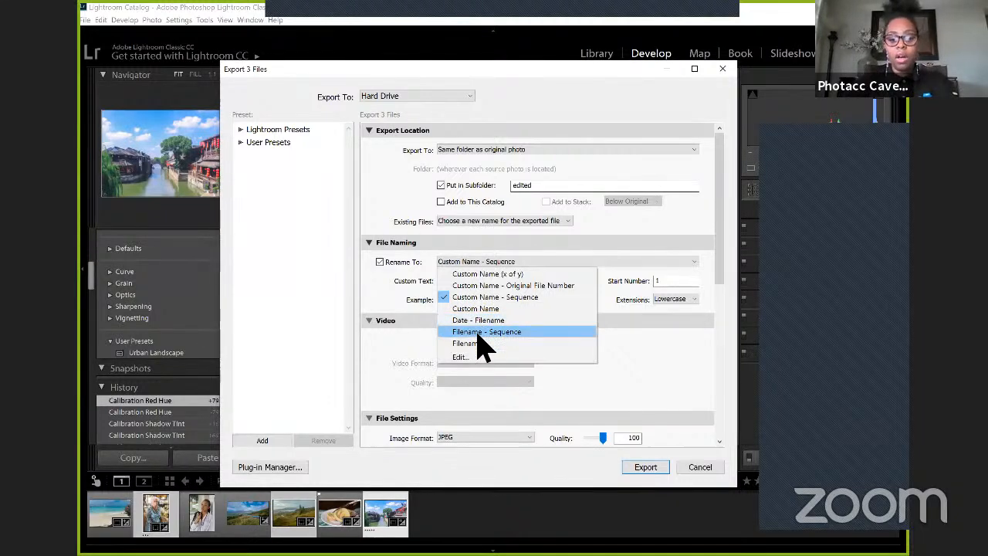
{"action": "left_click", "coordinate": [524, 246]}
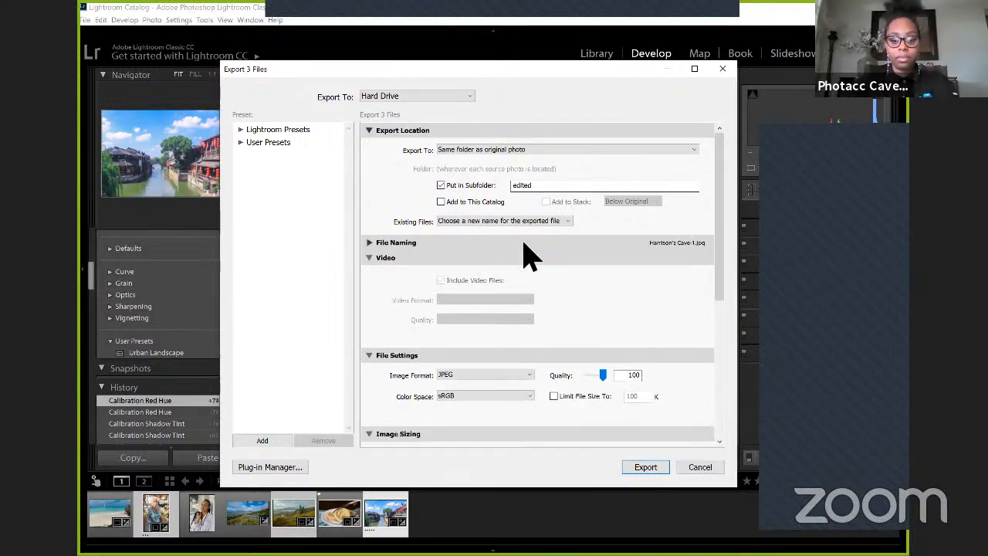
{"action": "left_click", "coordinate": [540, 245]}
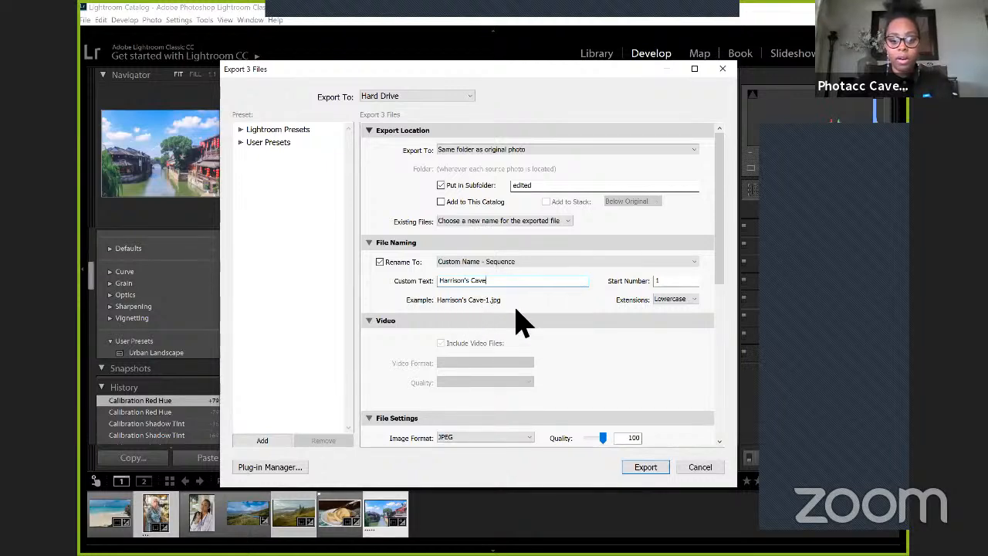
Step: Set the start number of the exported file name sequence to 6
{"action": "left_click", "coordinate": [684, 283]}
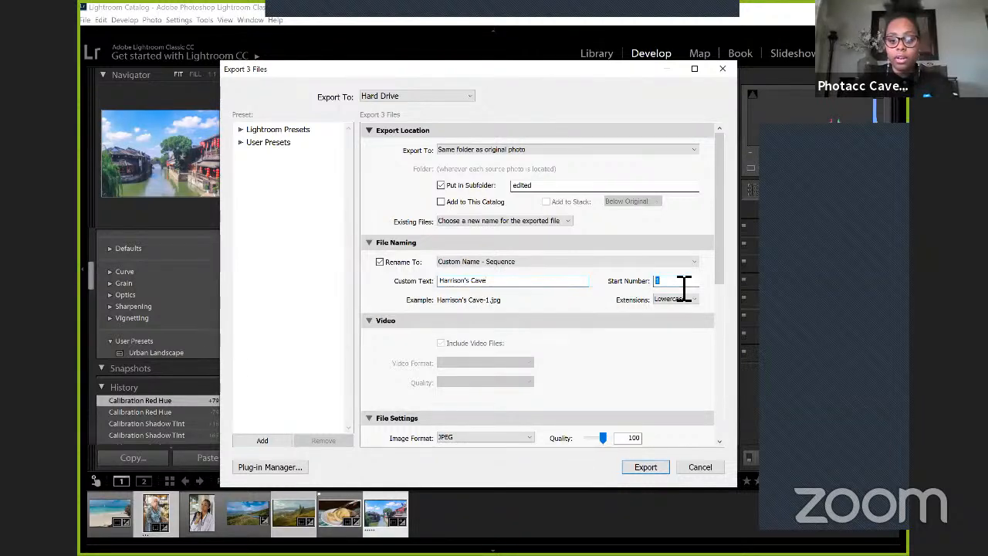
{"action": "left_click", "coordinate": [683, 286]}
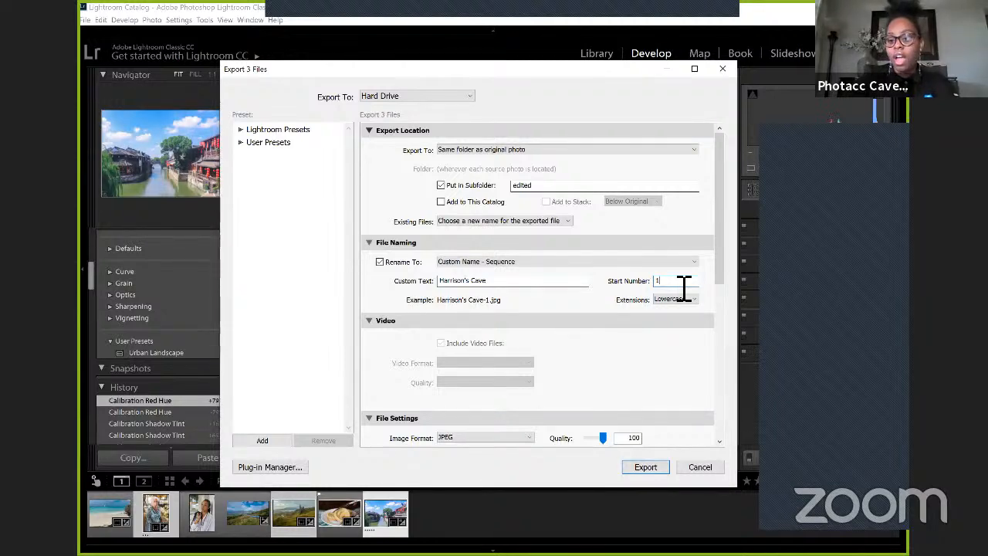
{"action": "key", "text": "BackSpace"}
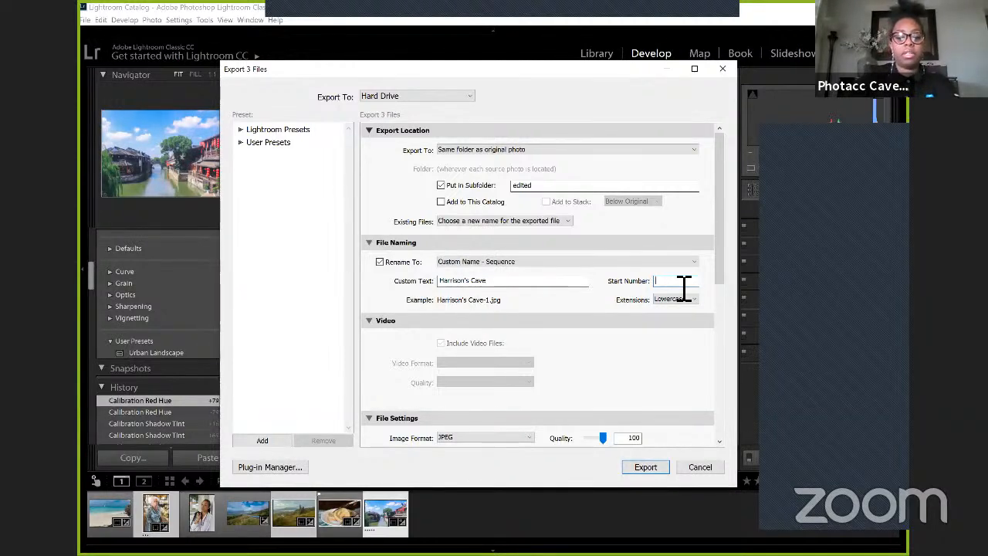
{"action": "type", "text": "6"}
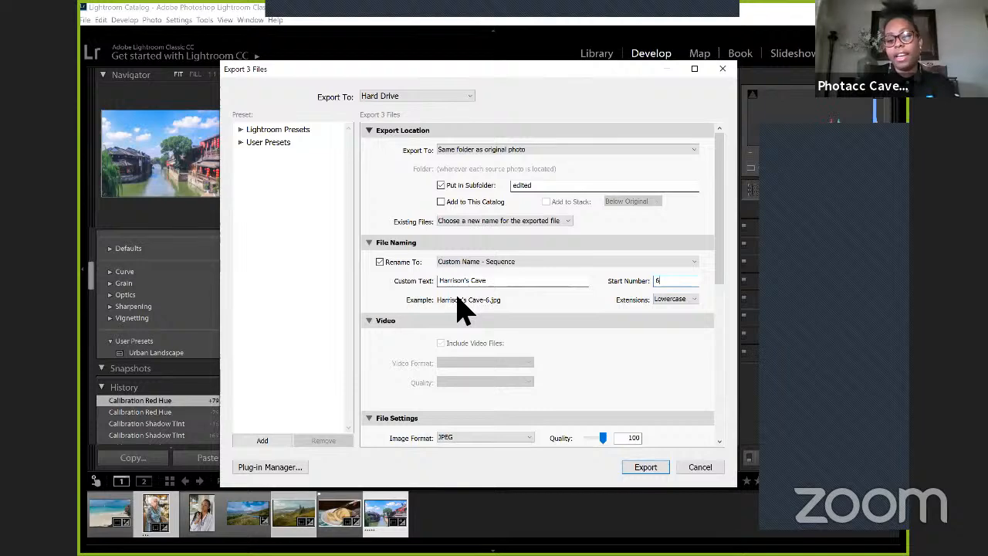
Step: Look over the remaining export sections and collapse the Video section
{"action": "scroll", "coordinate": [459, 309], "scroll_direction": "down", "scroll_amount": 10}
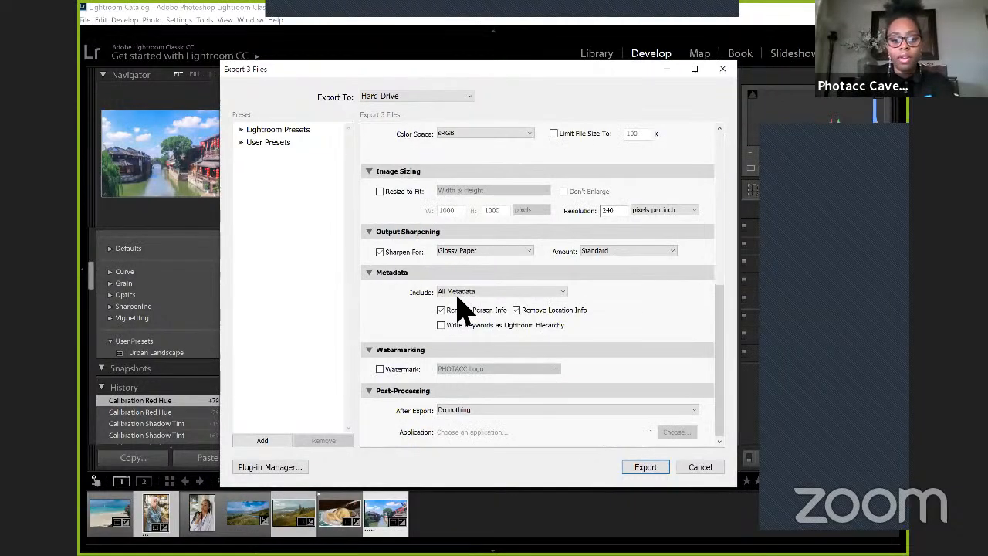
{"action": "scroll", "coordinate": [461, 309], "scroll_direction": "up", "scroll_amount": 10}
{"action": "scroll", "coordinate": [463, 308], "scroll_direction": "down", "scroll_amount": 10}
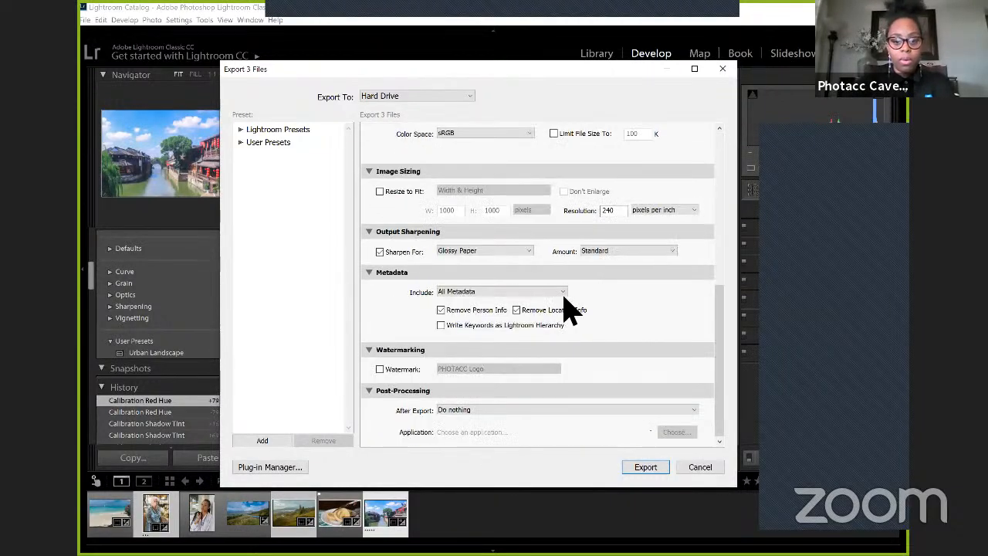
{"action": "left_click_drag", "start_coordinate": [725, 316], "coordinate": [719, 163]}
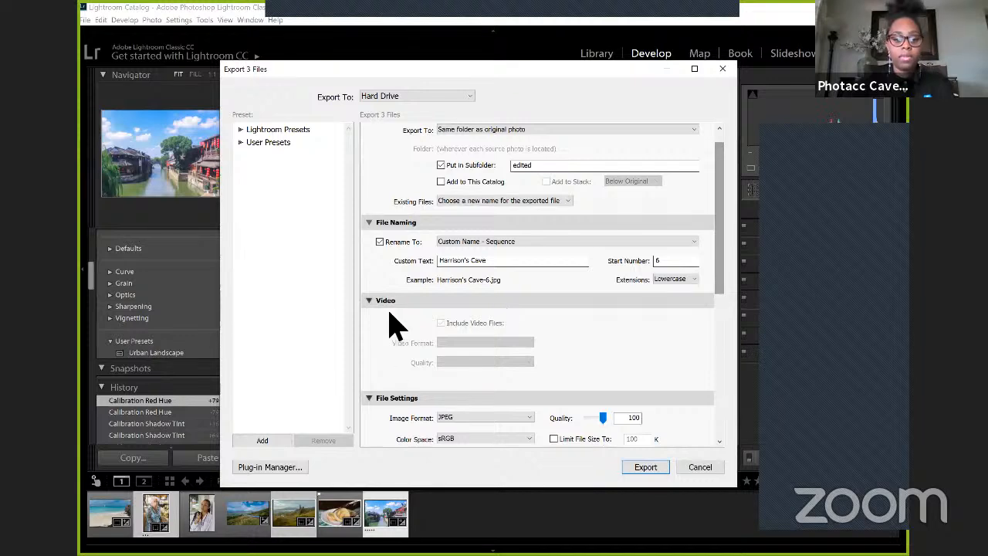
{"action": "left_click", "coordinate": [369, 302]}
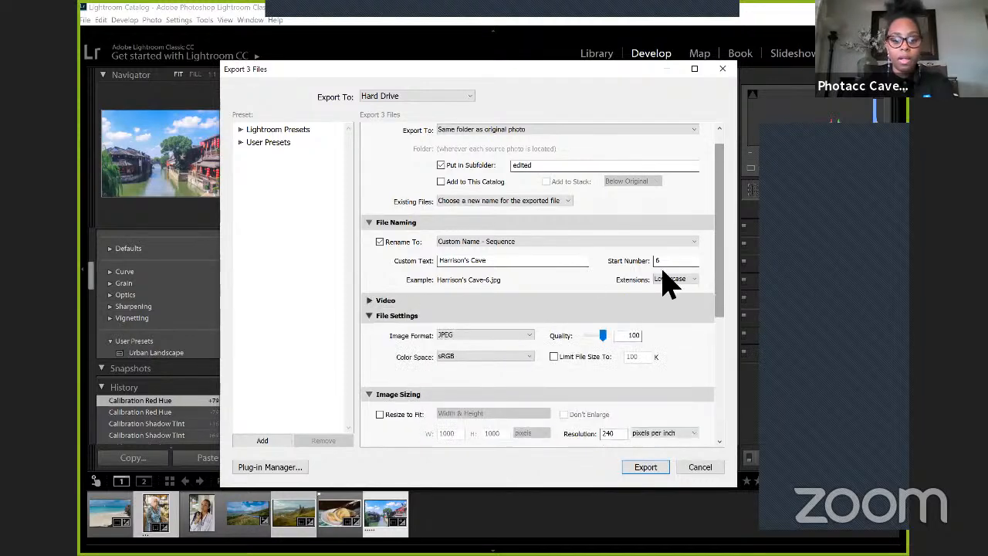
Step: Review the image formats offered under File Settings, keeping JPEG
{"action": "left_click_drag", "start_coordinate": [726, 247], "coordinate": [723, 286]}
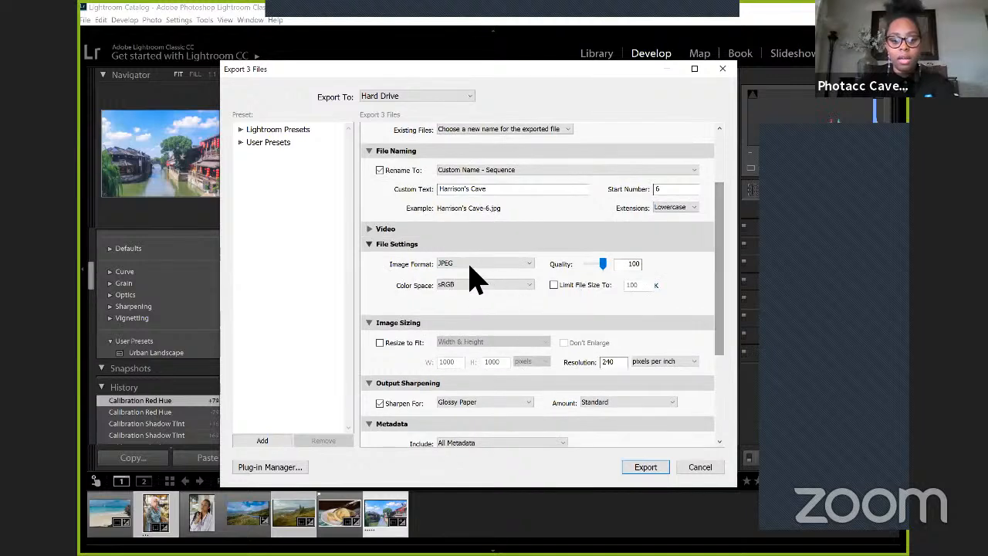
{"action": "left_click", "coordinate": [471, 267]}
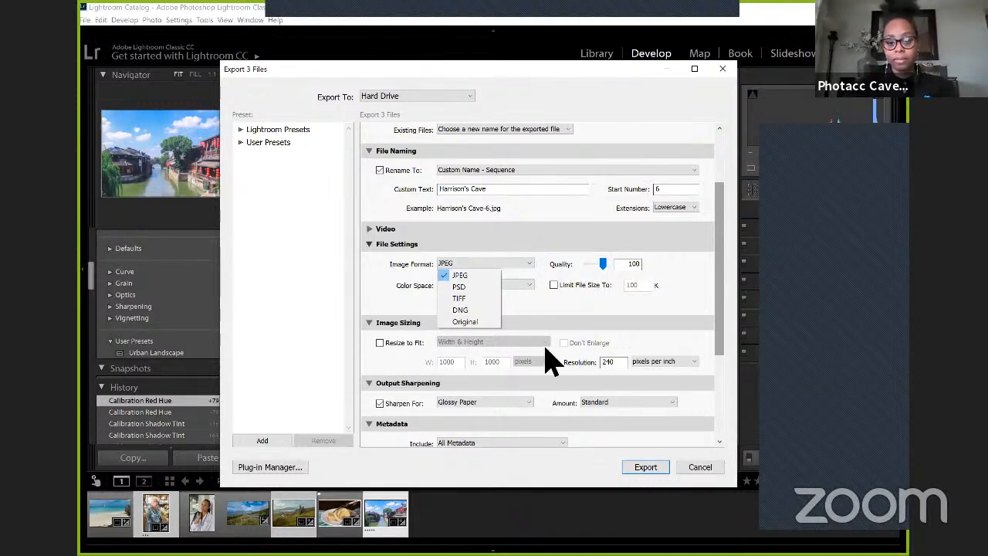
{"action": "left_click", "coordinate": [578, 270]}
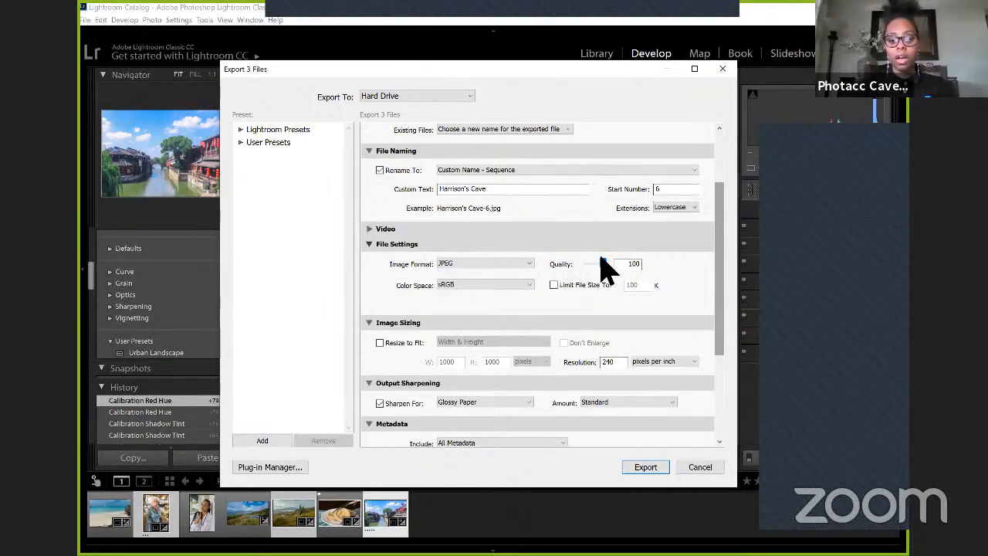
Step: Limit the exported file size to 100 K and review the color spaces, keeping sRGB
{"action": "left_click_drag", "start_coordinate": [606, 270], "coordinate": [603, 264]}
{"action": "left_click", "coordinate": [568, 284]}
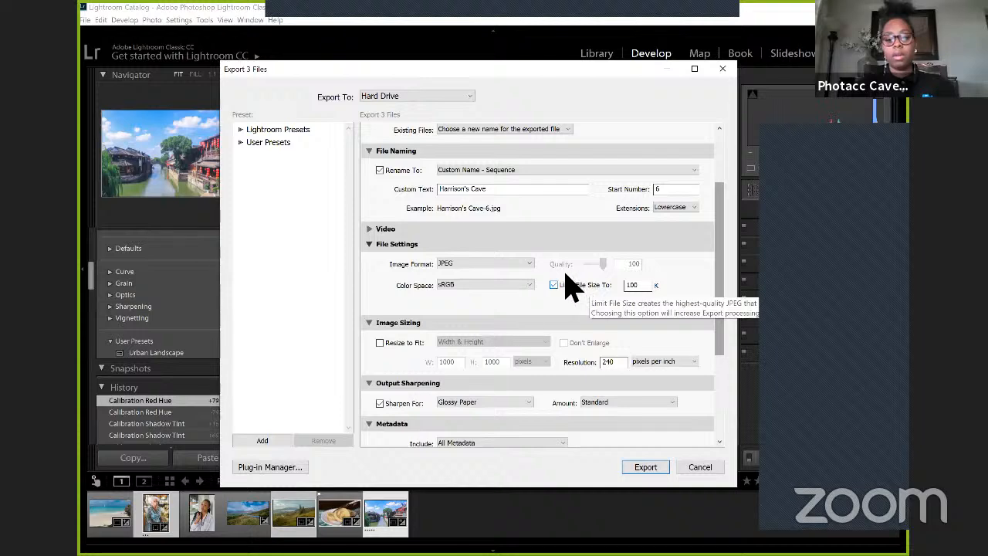
{"action": "left_click", "coordinate": [519, 285]}
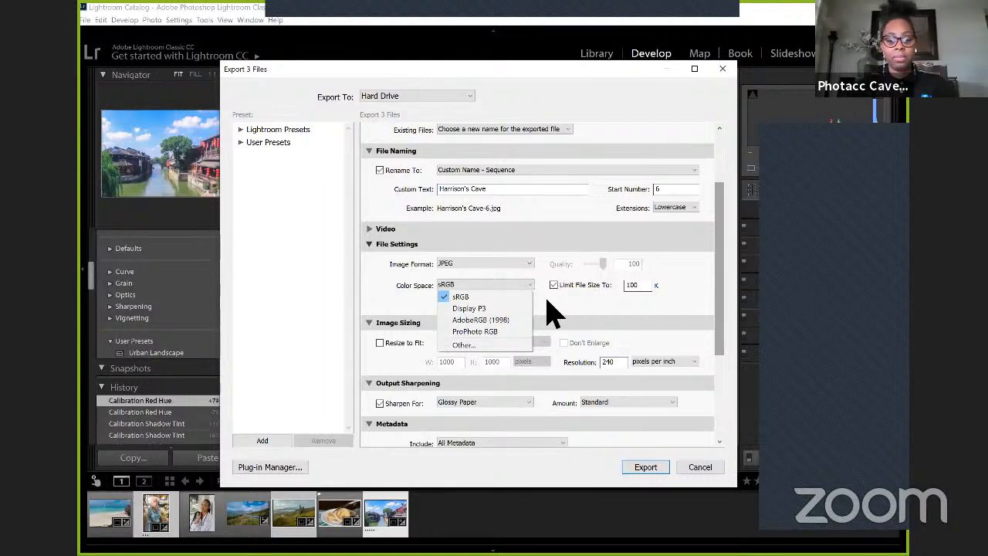
{"action": "left_click", "coordinate": [692, 294]}
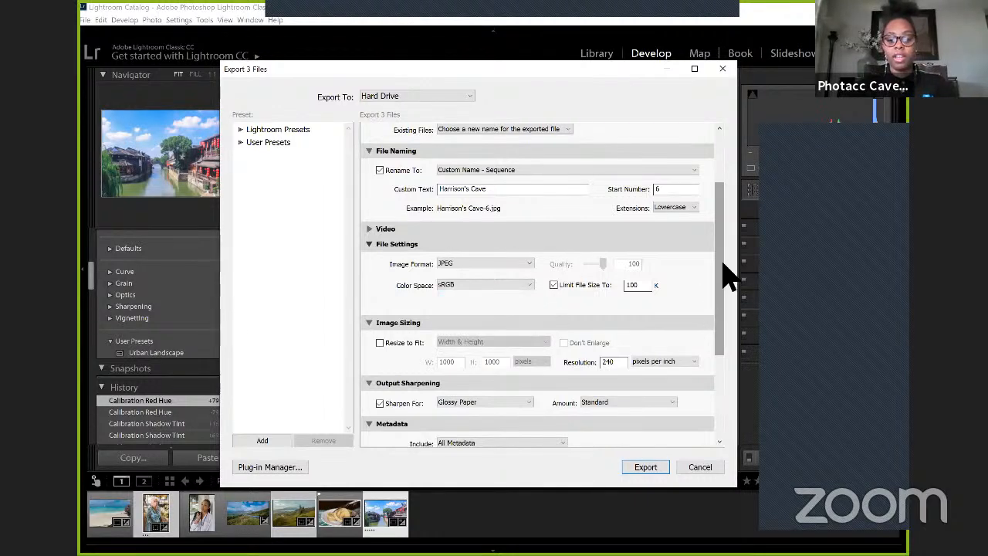
Step: Try the Resize to Fit option under Image Sizing and switch it off again
{"action": "left_click_drag", "start_coordinate": [723, 274], "coordinate": [717, 317]}
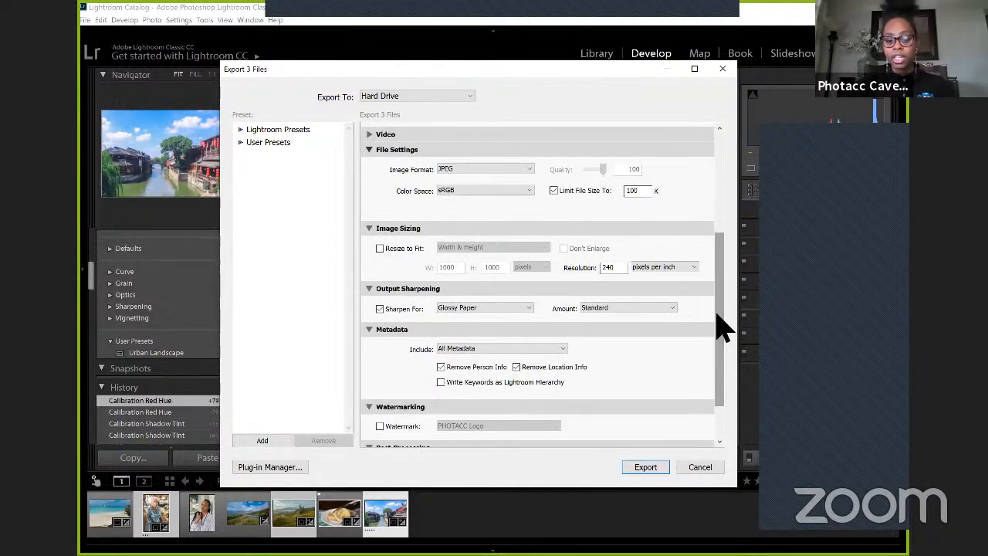
{"action": "left_click", "coordinate": [407, 251]}
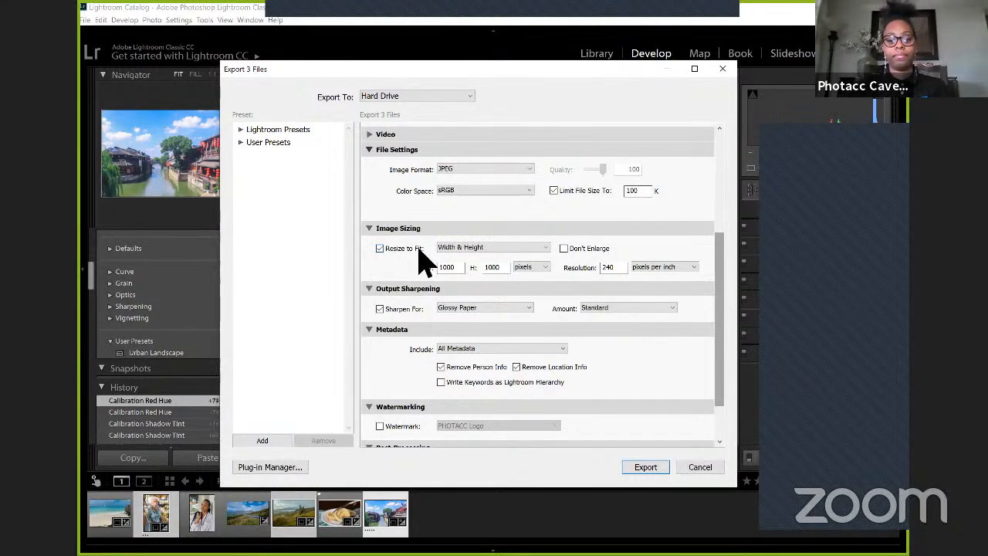
{"action": "left_click", "coordinate": [423, 262]}
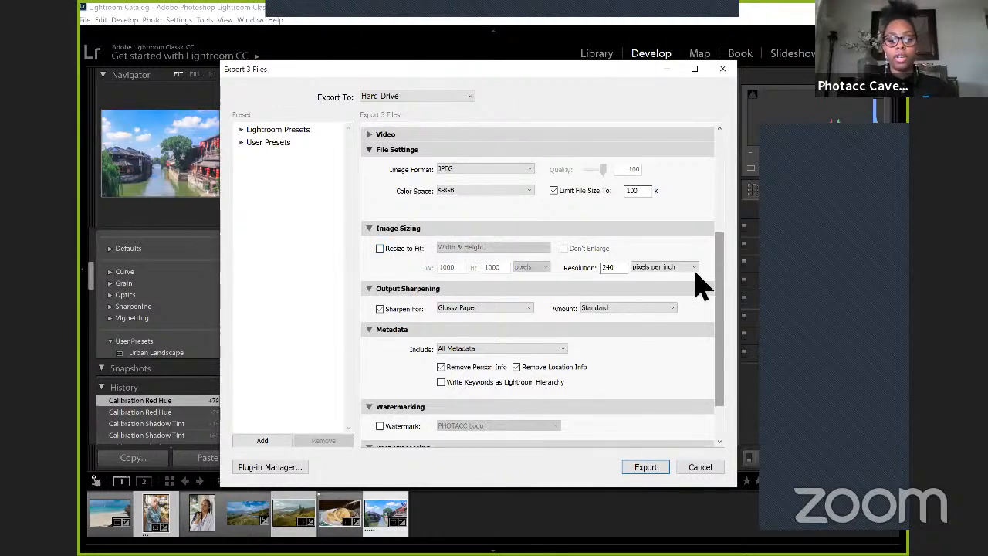
Step: Review the media choices for output sharpening, keeping Glossy Paper
{"action": "scroll", "coordinate": [710, 308], "scroll_direction": "down", "scroll_amount": 2}
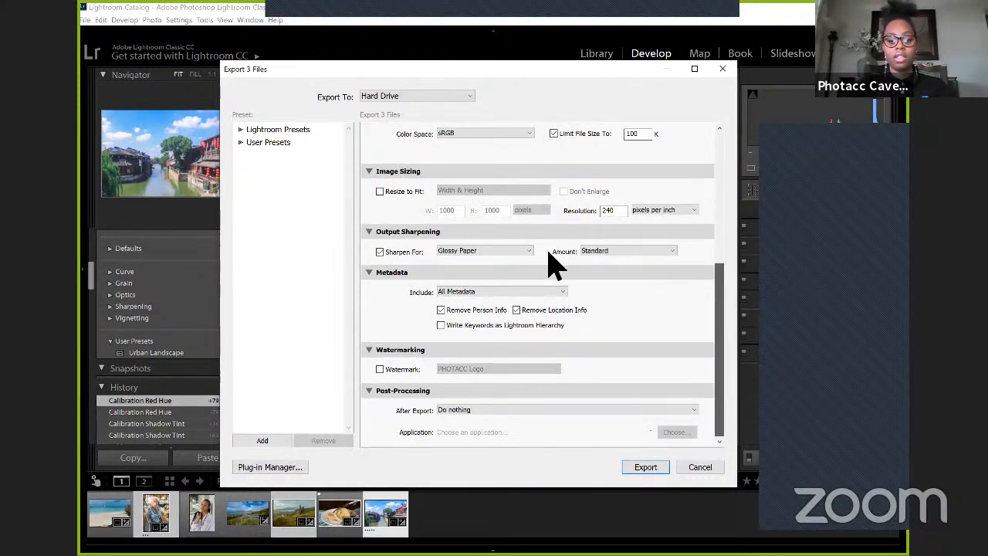
{"action": "left_click", "coordinate": [520, 248]}
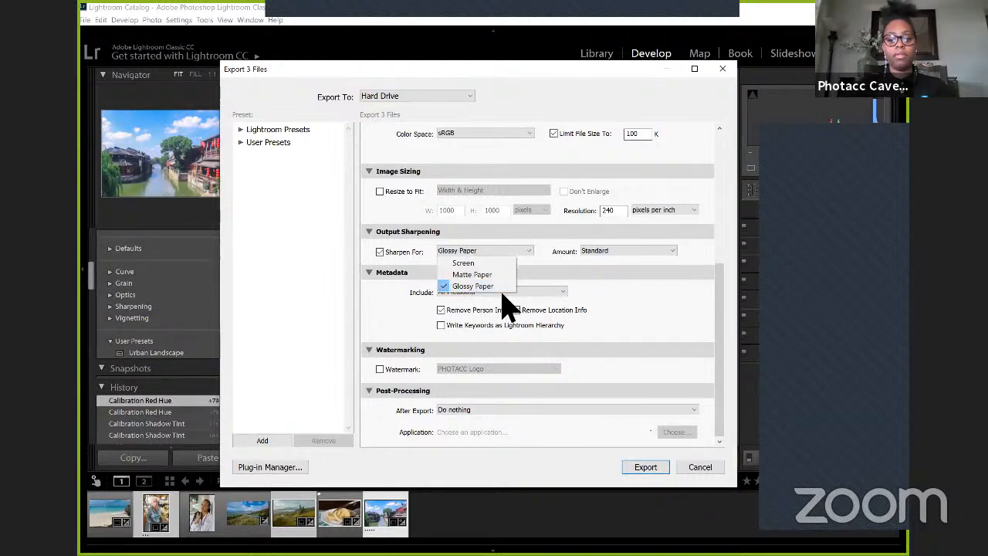
{"action": "left_click", "coordinate": [541, 261]}
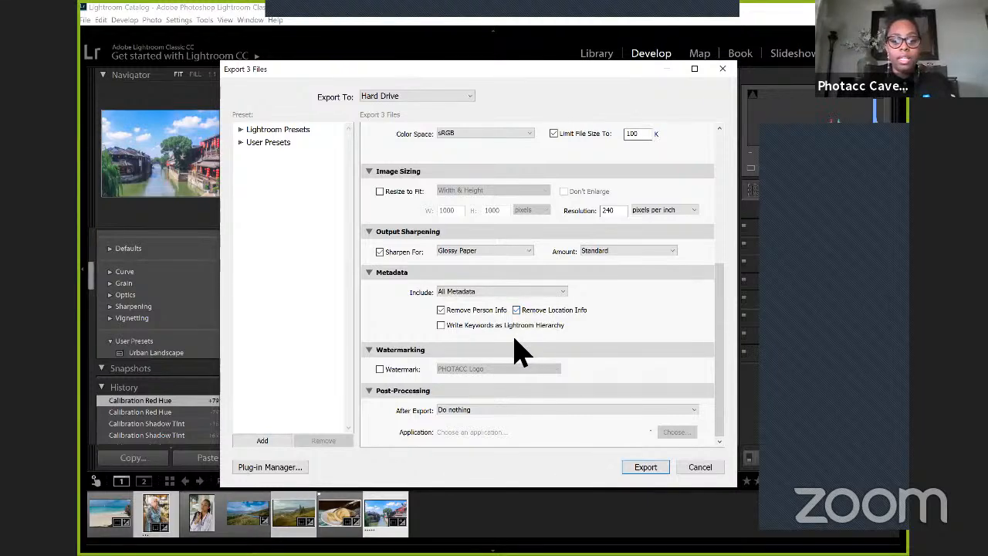
Step: Enable the watermark for the export, open the Watermark Editor and review the preset options for PHOTACC Logo
{"action": "left_click", "coordinate": [389, 369]}
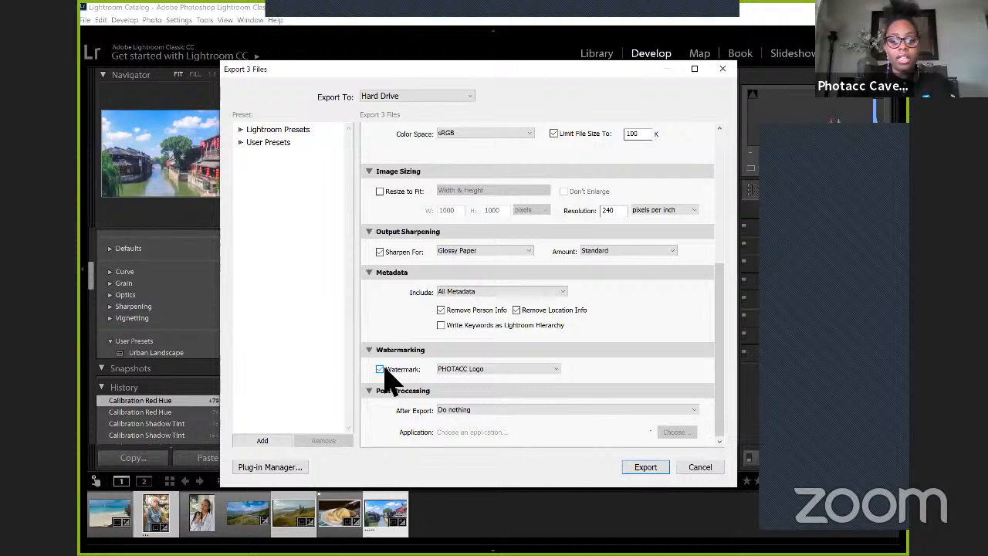
{"action": "left_click", "coordinate": [469, 370]}
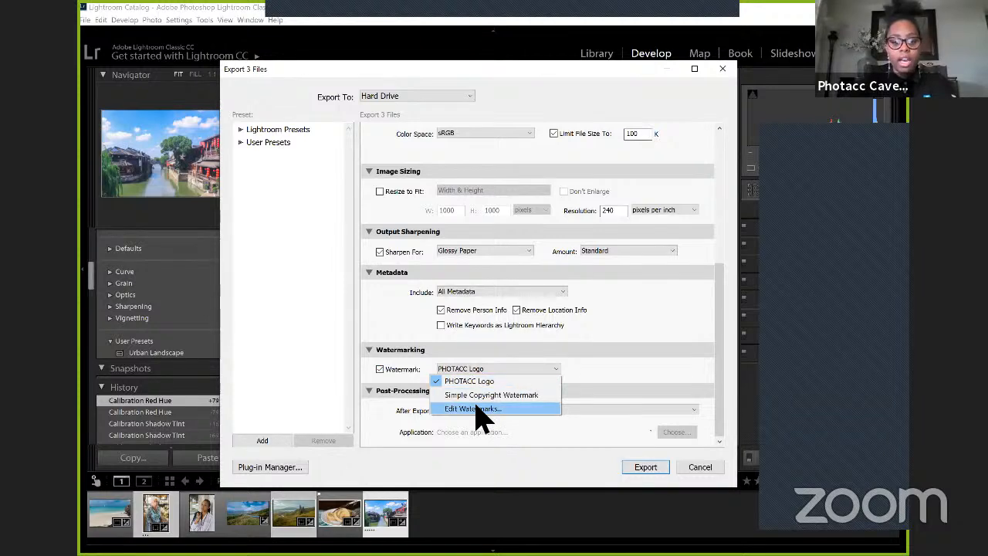
{"action": "left_click", "coordinate": [476, 409]}
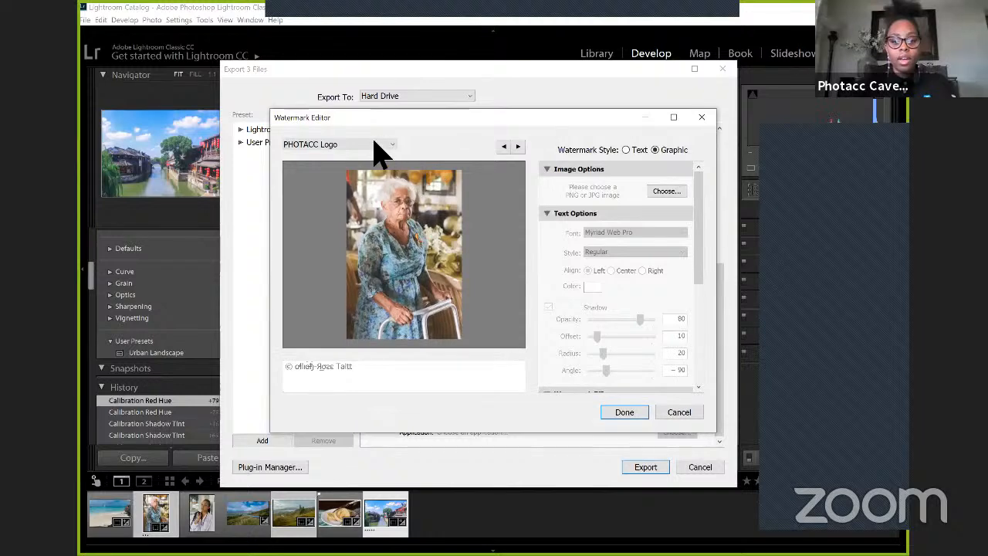
{"action": "left_click", "coordinate": [375, 143]}
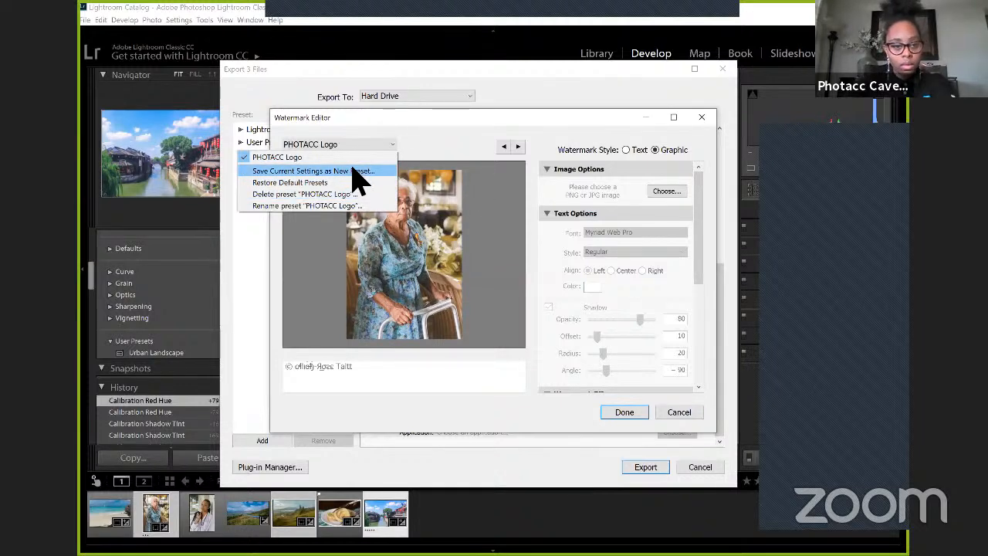
{"action": "left_click", "coordinate": [434, 145]}
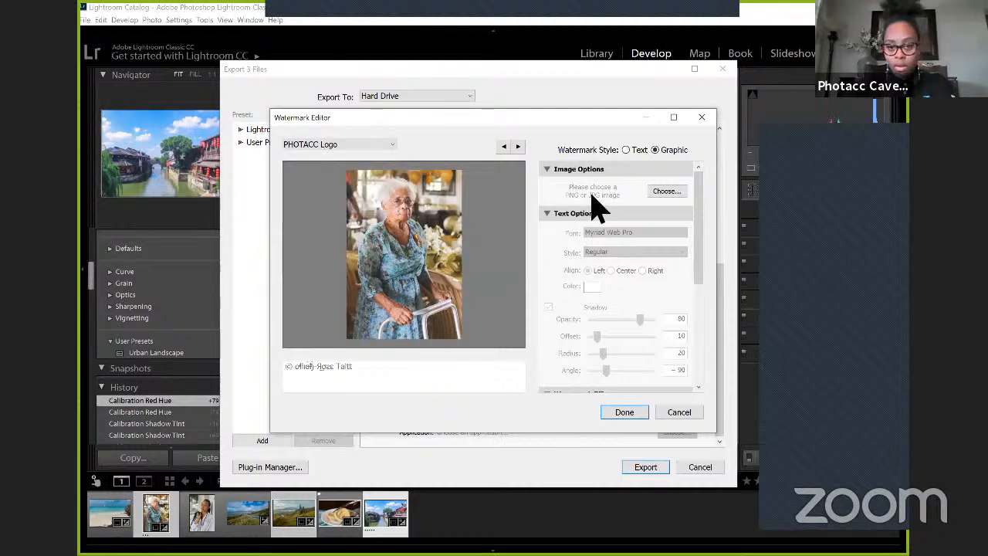
Step: Start choosing an image for the graphic watermark and look through the folder tree for its location
{"action": "left_click", "coordinate": [652, 192]}
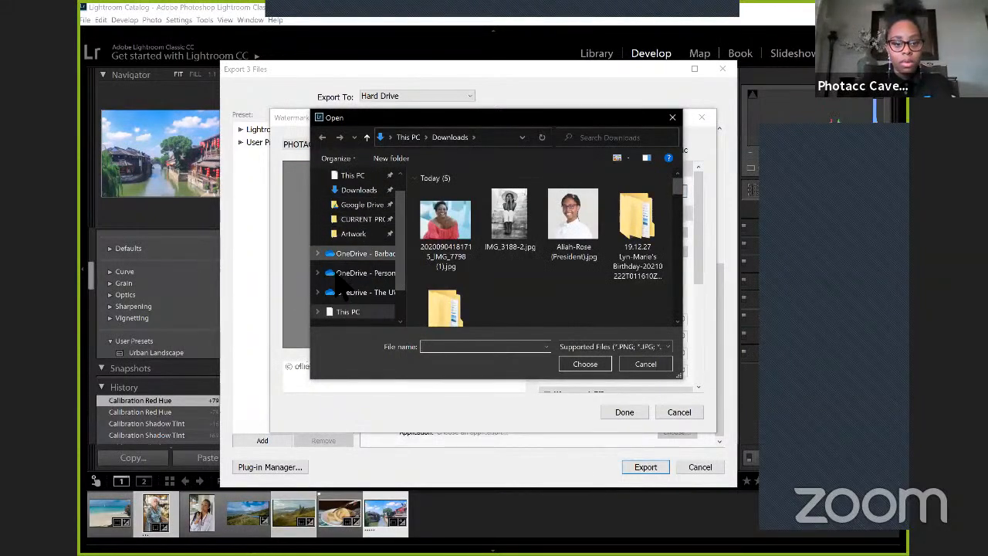
{"action": "scroll", "coordinate": [340, 277], "scroll_direction": "down", "scroll_amount": 1}
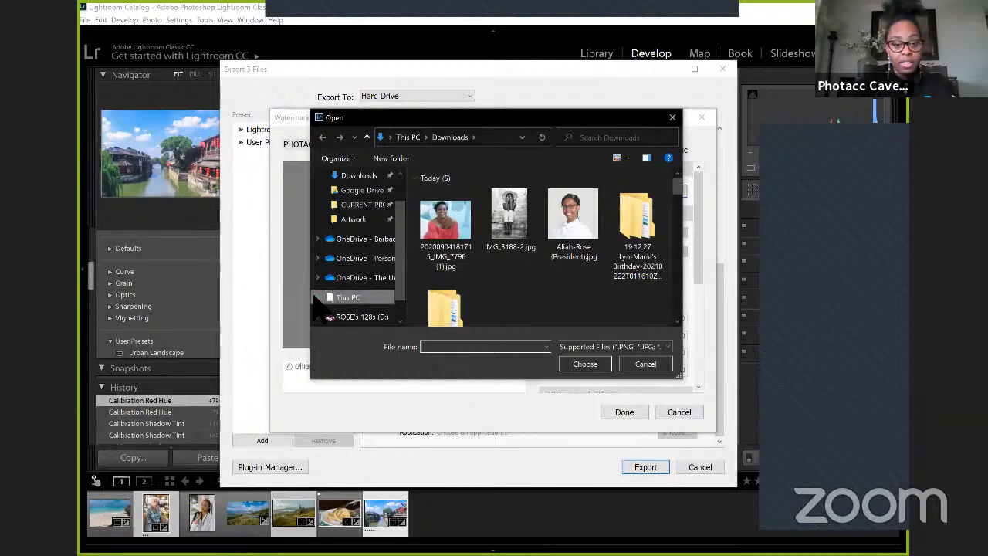
{"action": "left_click", "coordinate": [317, 297]}
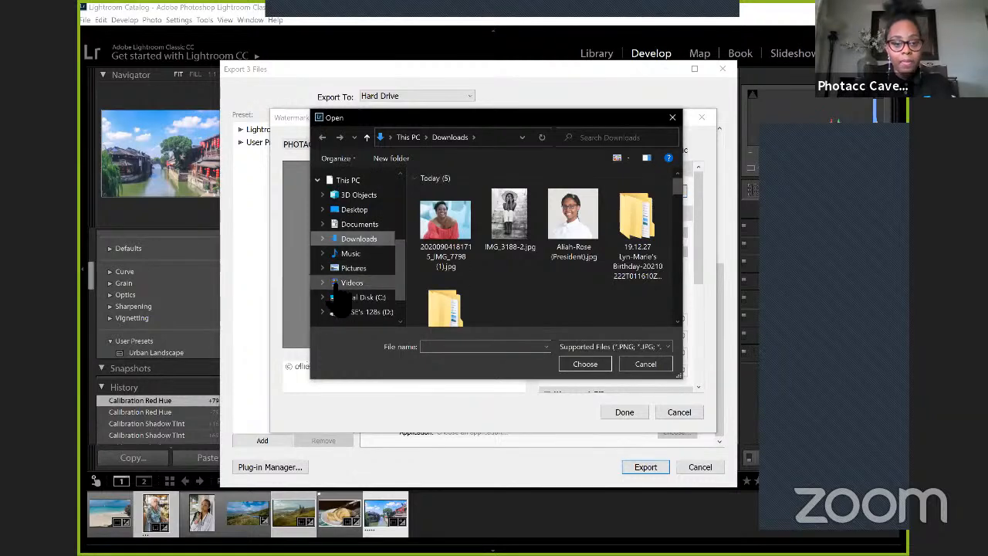
{"action": "scroll", "coordinate": [339, 297], "scroll_direction": "down", "scroll_amount": 3}
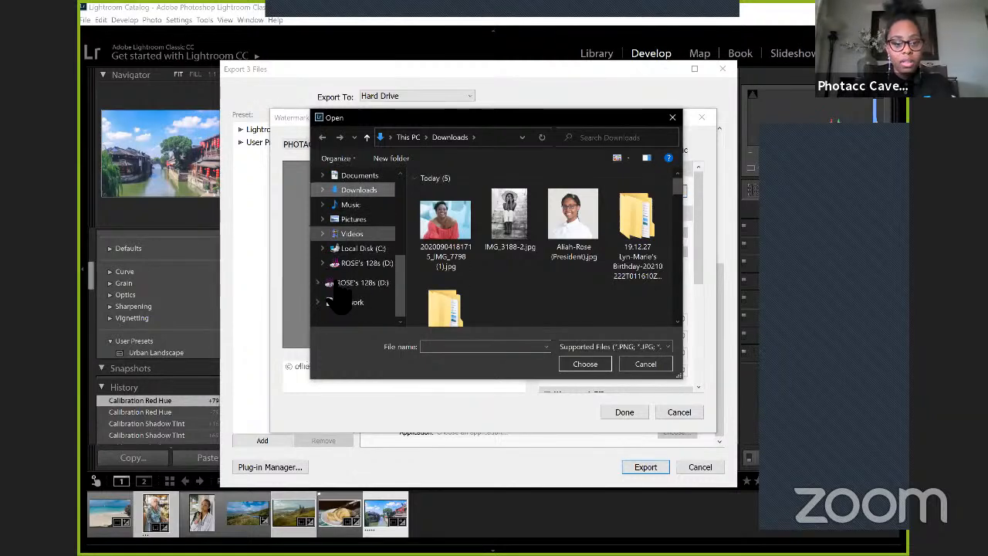
{"action": "scroll", "coordinate": [339, 262], "scroll_direction": "up", "scroll_amount": 6}
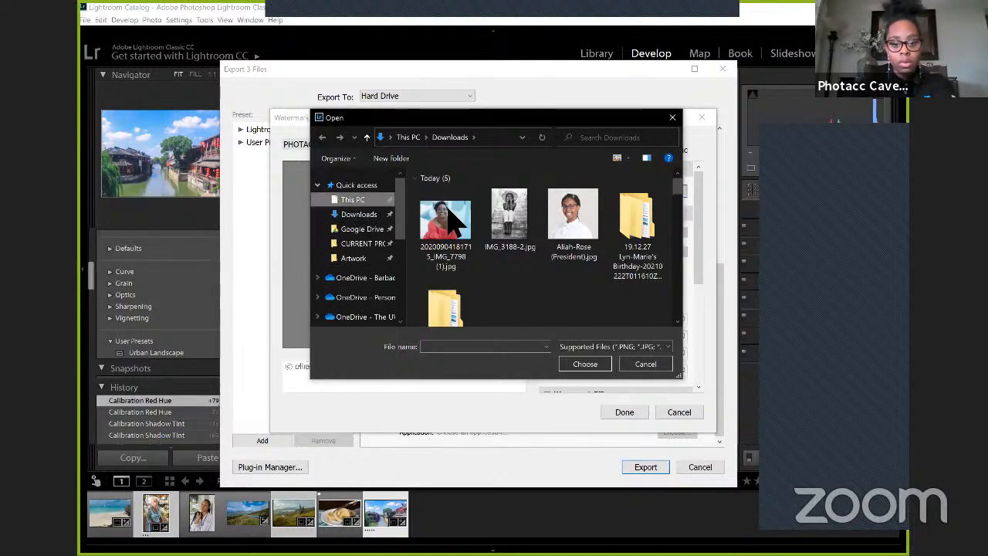
Step: Browse to the Desktop folder of the user profile on Local Disk (C:) to find a watermark image
{"action": "left_click", "coordinate": [353, 199]}
{"action": "scroll", "coordinate": [479, 237], "scroll_direction": "down", "scroll_amount": 5}
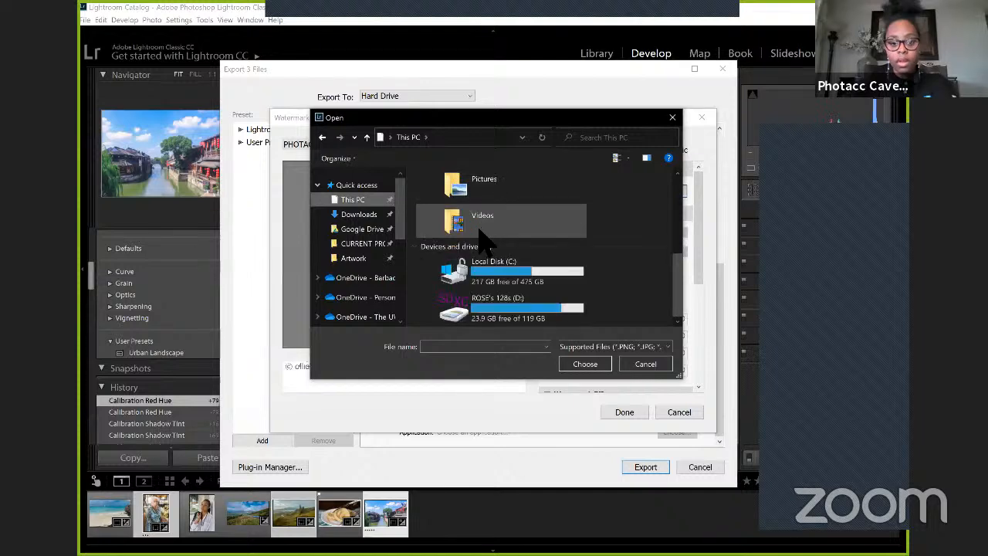
{"action": "double_click", "coordinate": [494, 265]}
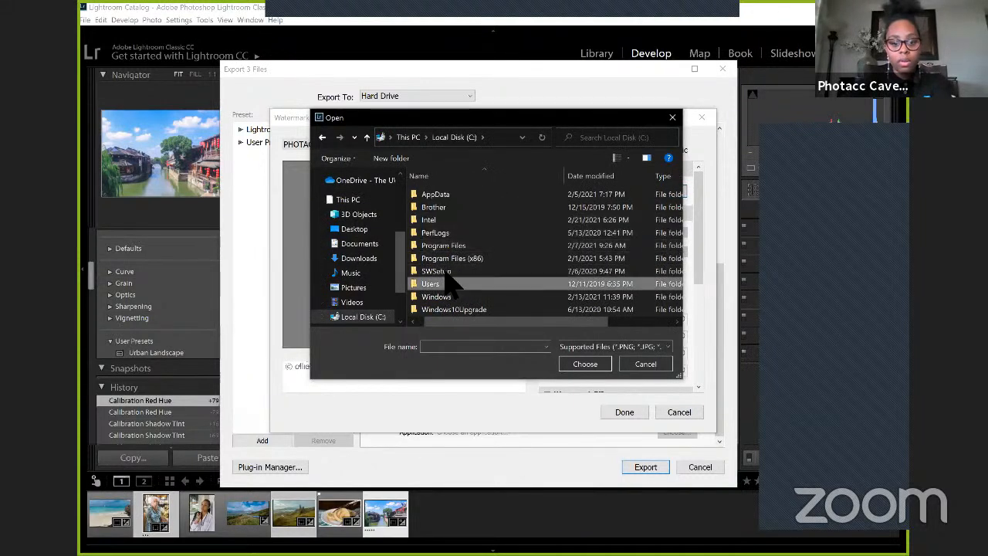
{"action": "double_click", "coordinate": [446, 283]}
{"action": "left_click", "coordinate": [449, 198]}
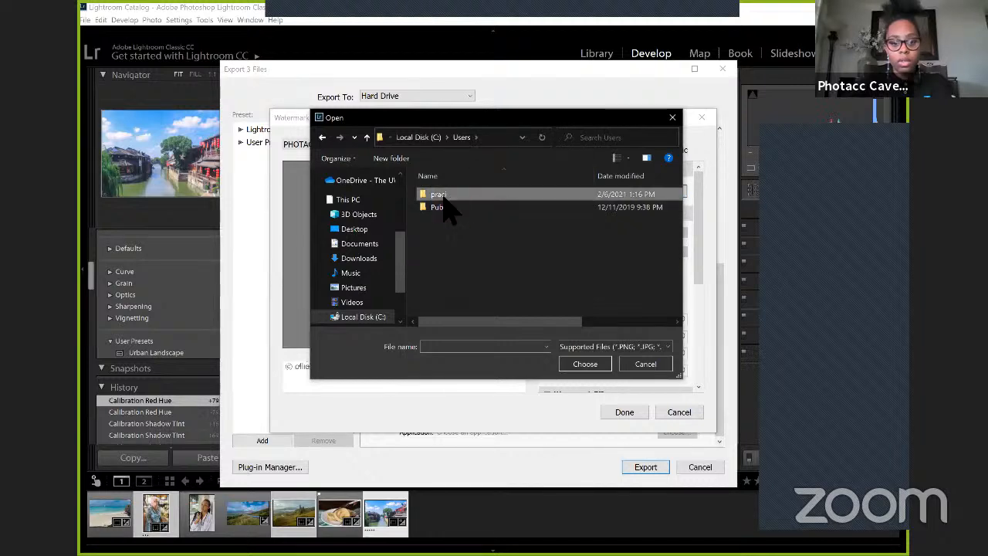
{"action": "double_click", "coordinate": [448, 198]}
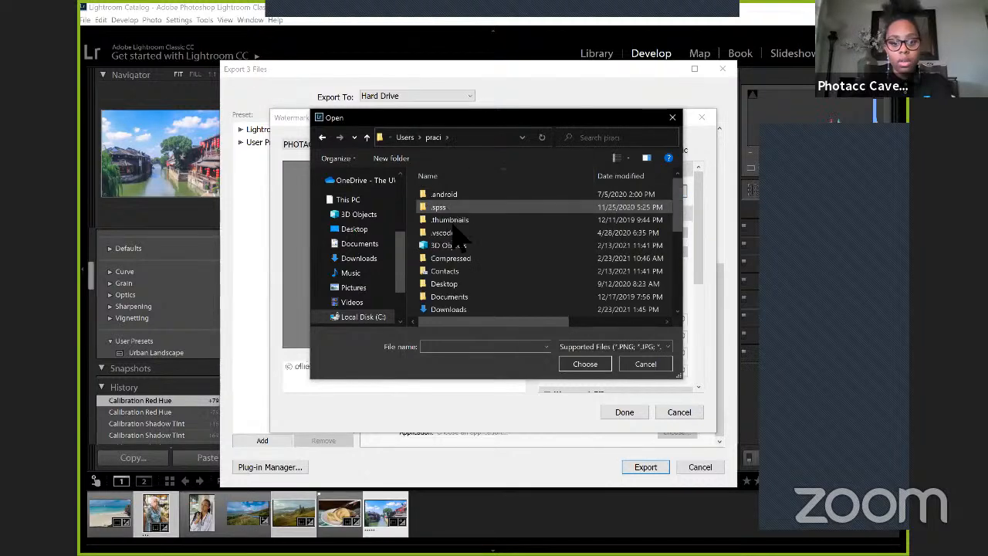
{"action": "double_click", "coordinate": [446, 283]}
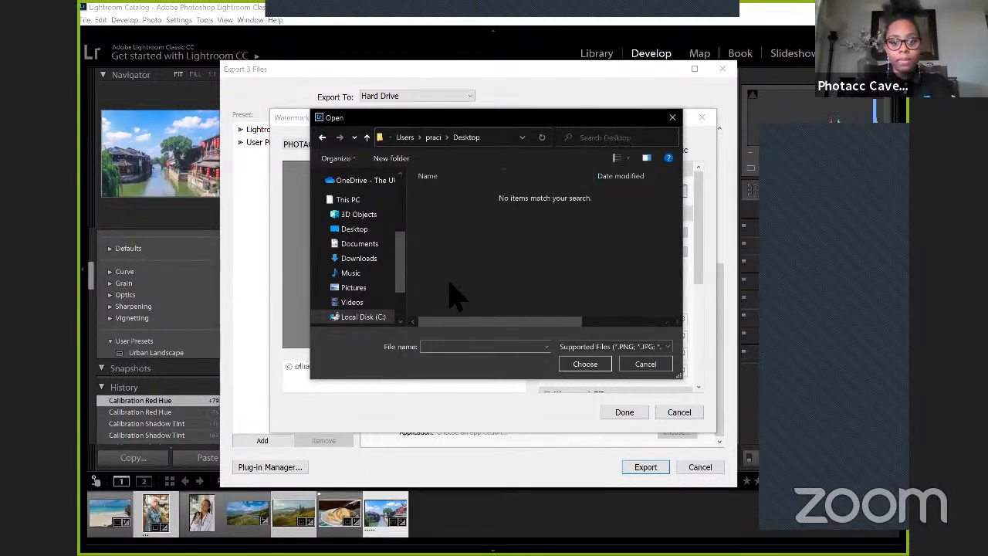
Step: Restrict the file list to PNG, check the Downloads folder and close the file chooser without picking an image
{"action": "left_click", "coordinate": [594, 348]}
{"action": "left_click", "coordinate": [595, 368]}
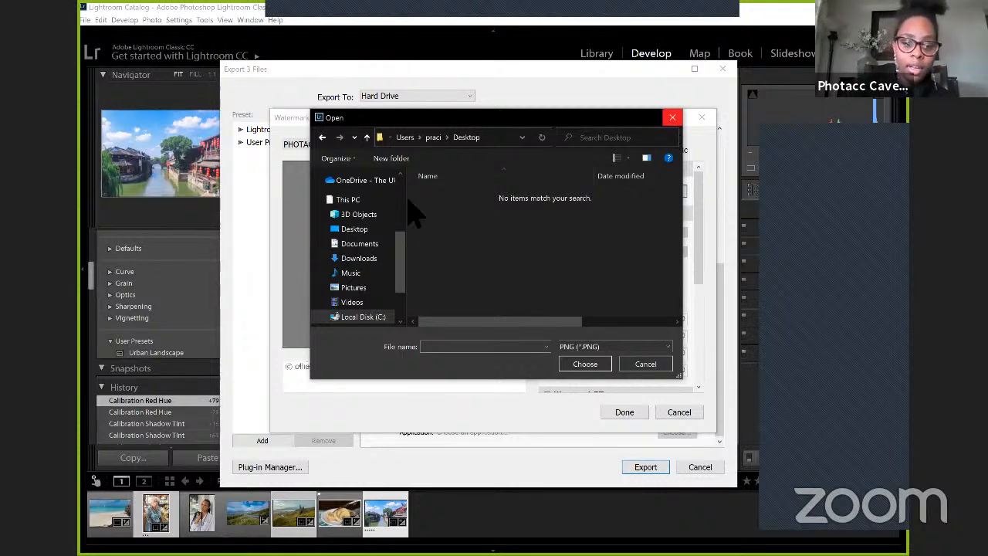
{"action": "scroll", "coordinate": [374, 277], "scroll_direction": "up", "scroll_amount": 5}
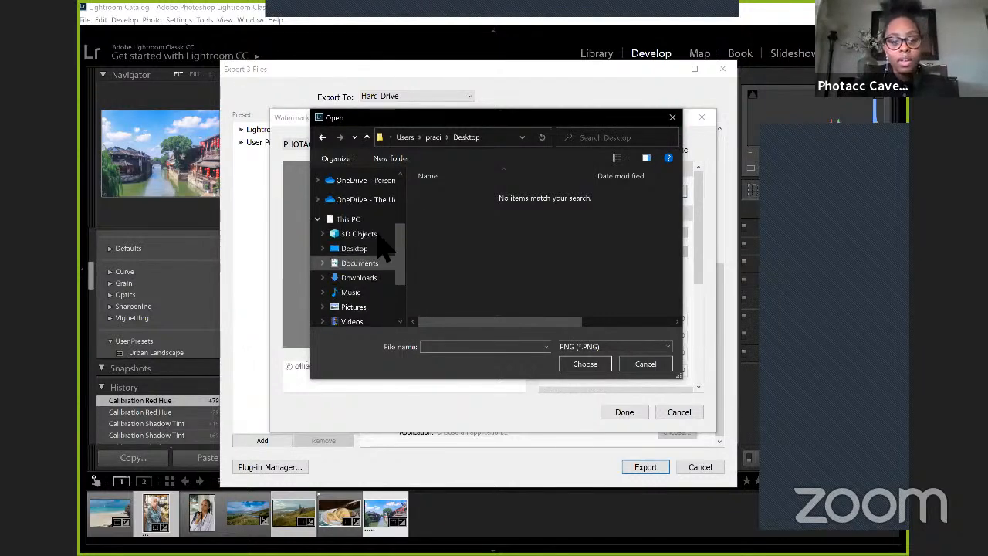
{"action": "left_click", "coordinate": [369, 215]}
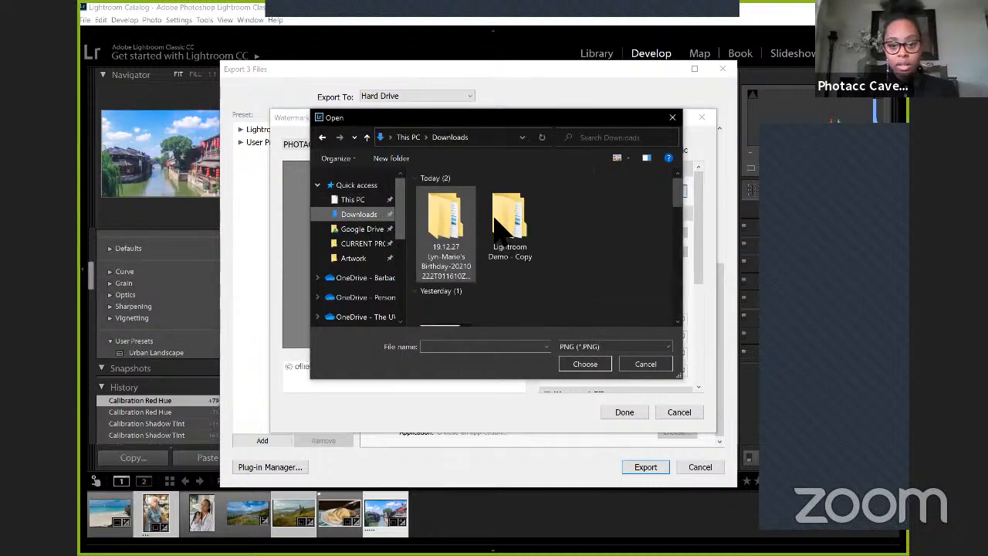
{"action": "left_click", "coordinate": [678, 118]}
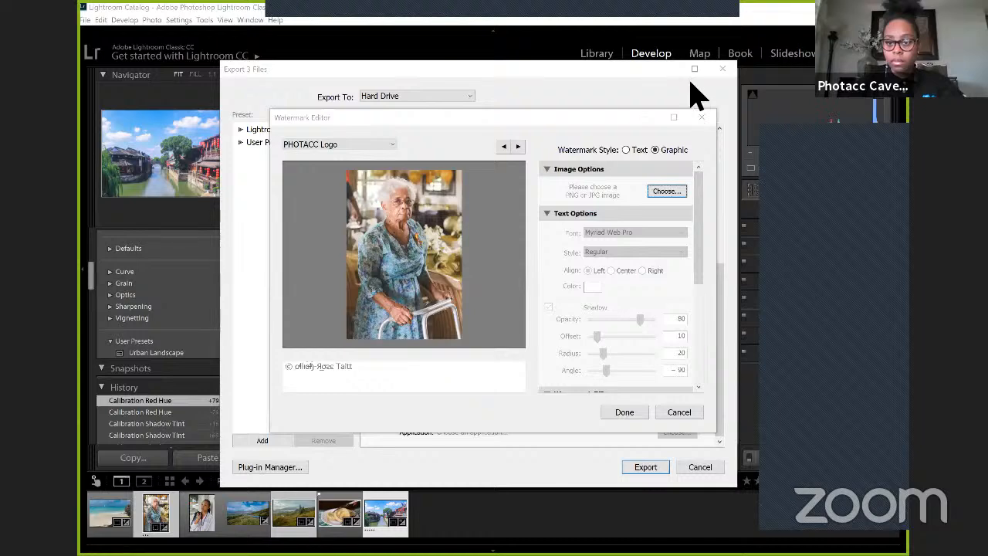
Step: Close and reopen the Watermark Editor from the export settings and review the PHOTACC Logo preset's options and graphic settings
{"action": "left_click", "coordinate": [701, 118]}
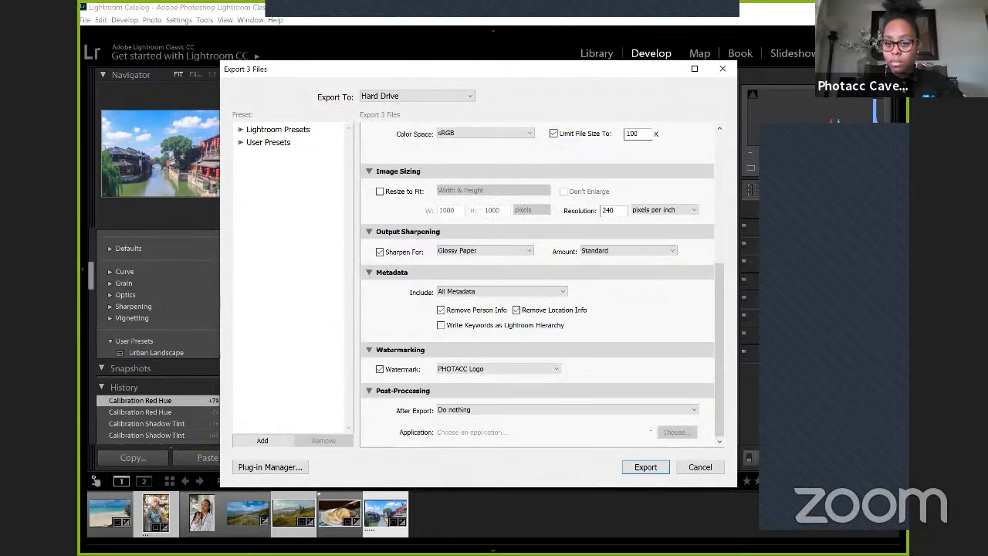
{"action": "left_click", "coordinate": [449, 372]}
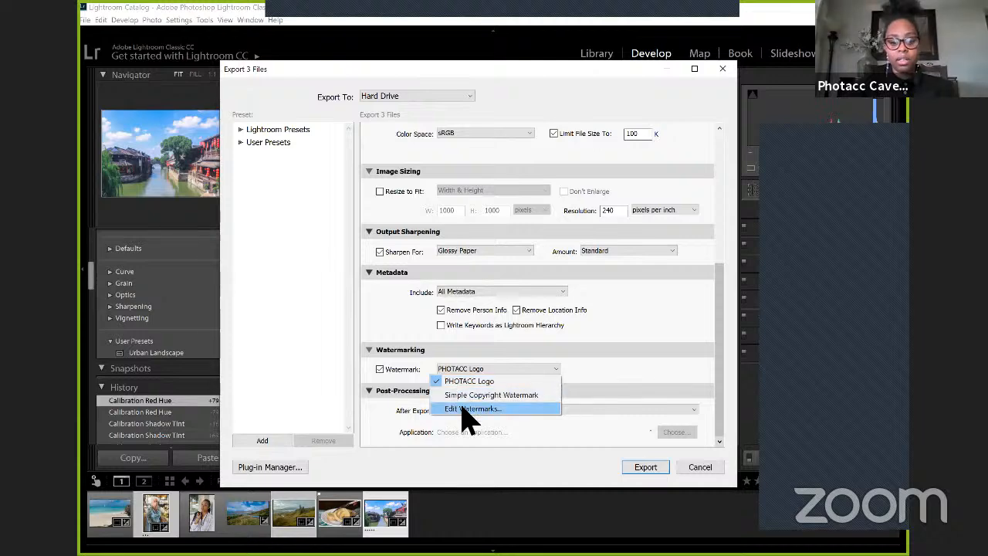
{"action": "left_click", "coordinate": [462, 409]}
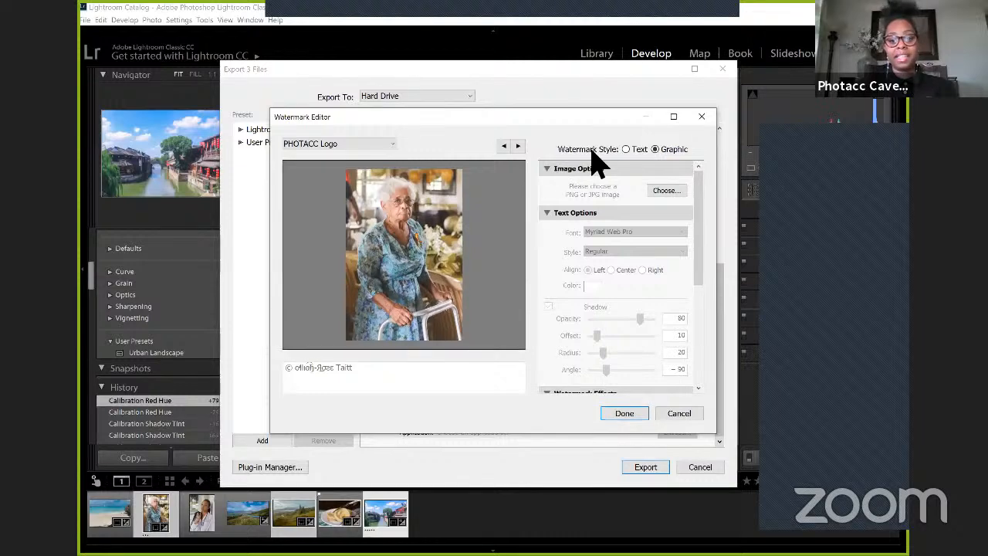
{"action": "left_click", "coordinate": [391, 146]}
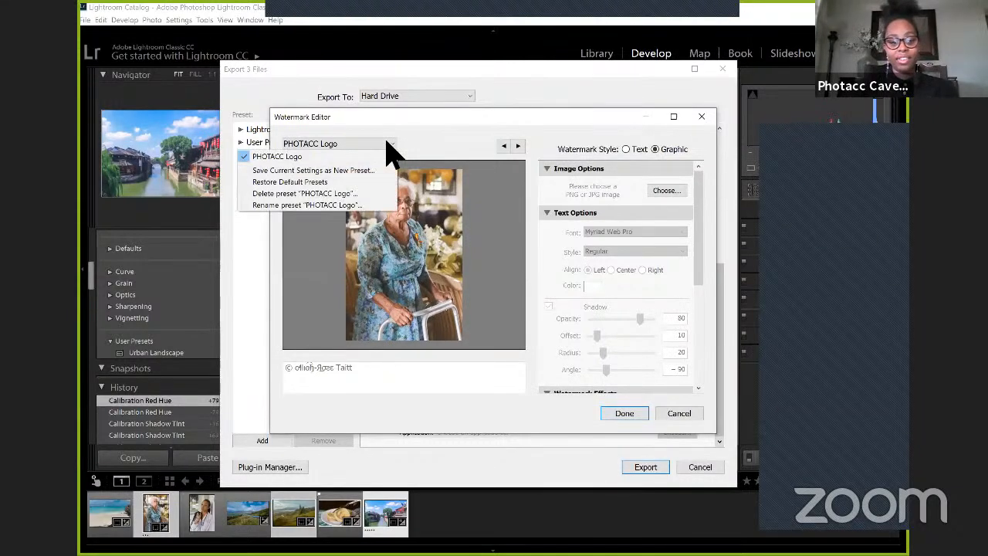
{"action": "left_click", "coordinate": [484, 150]}
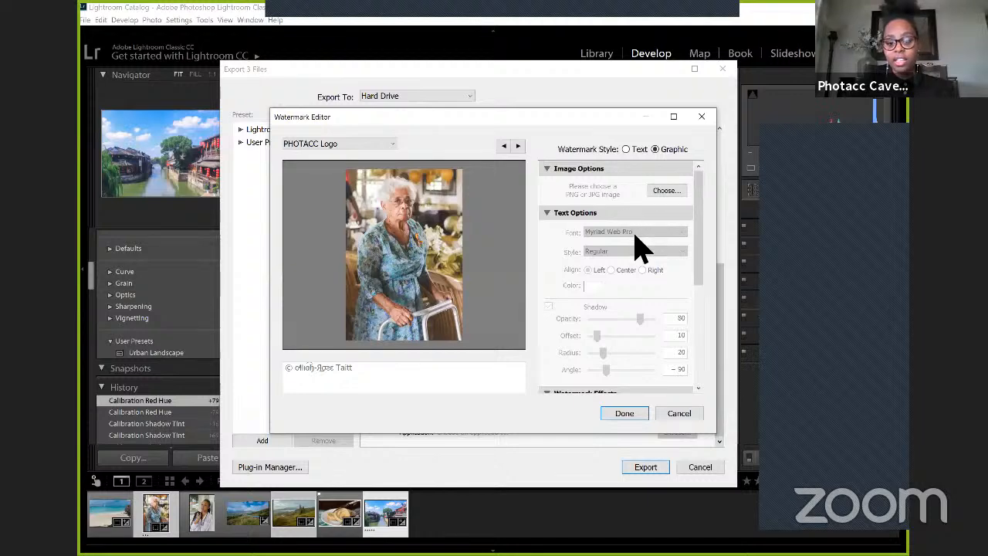
{"action": "scroll", "coordinate": [638, 261], "scroll_direction": "down", "scroll_amount": 3}
{"action": "scroll", "coordinate": [637, 262], "scroll_direction": "up", "scroll_amount": 5}
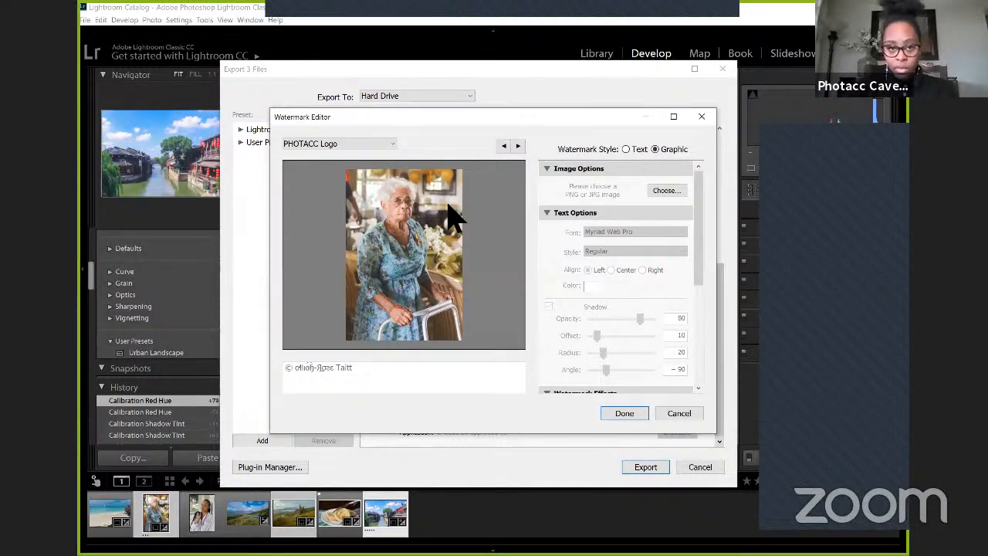
Step: Try restoring the default watermark presets and check the preset list again
{"action": "left_click", "coordinate": [344, 146]}
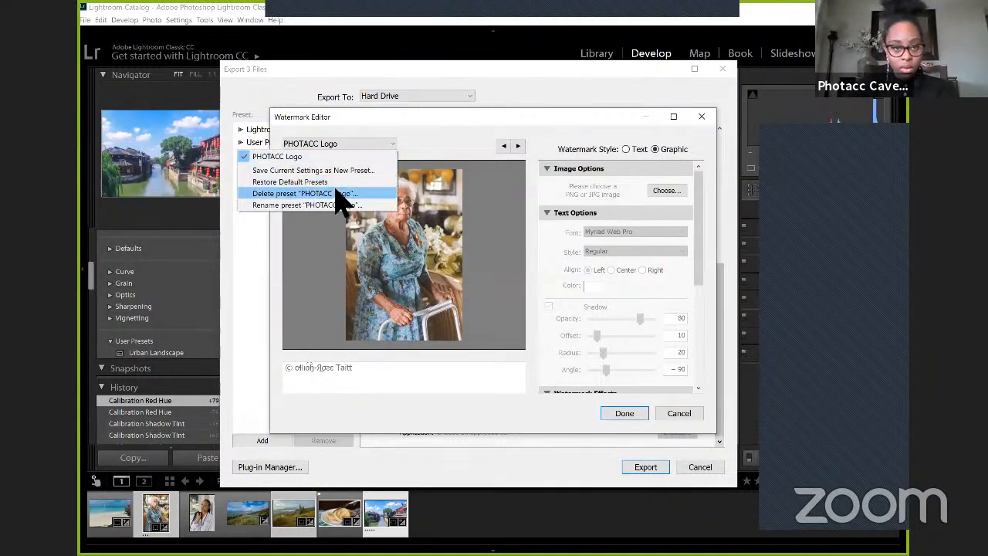
{"action": "left_click", "coordinate": [334, 182]}
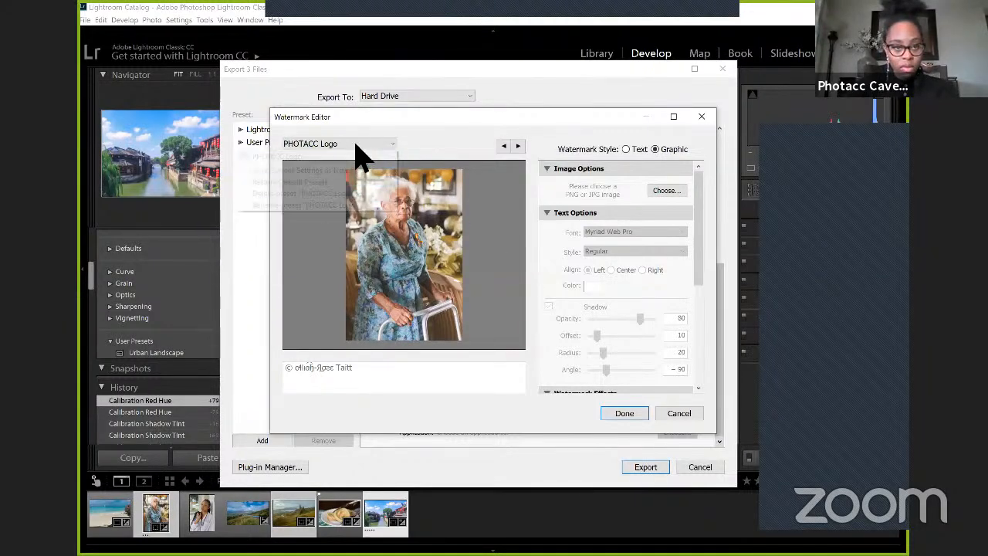
{"action": "left_click", "coordinate": [357, 146]}
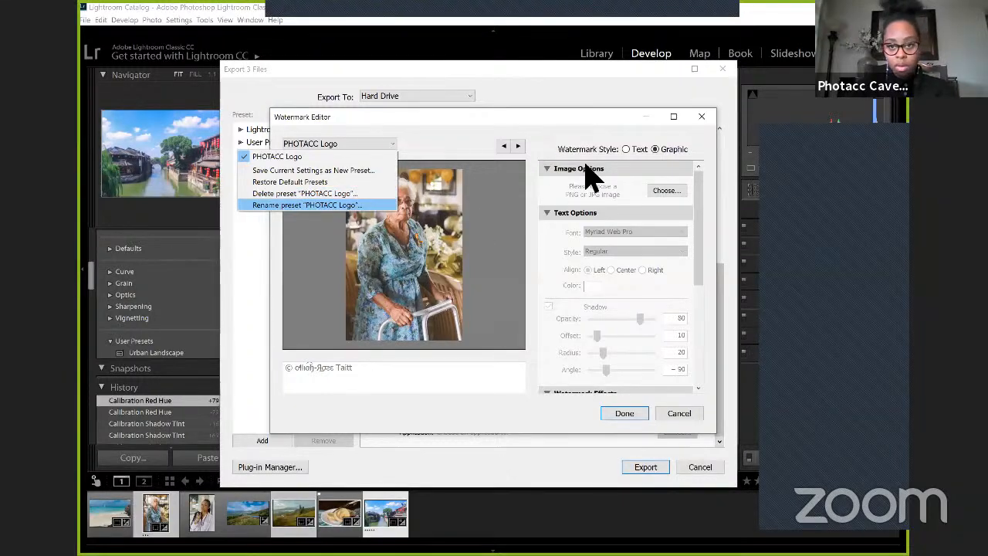
Step: Switch the watermark style to Text and set its font to NSimSun
{"action": "left_click", "coordinate": [625, 151]}
{"action": "left_click", "coordinate": [626, 150]}
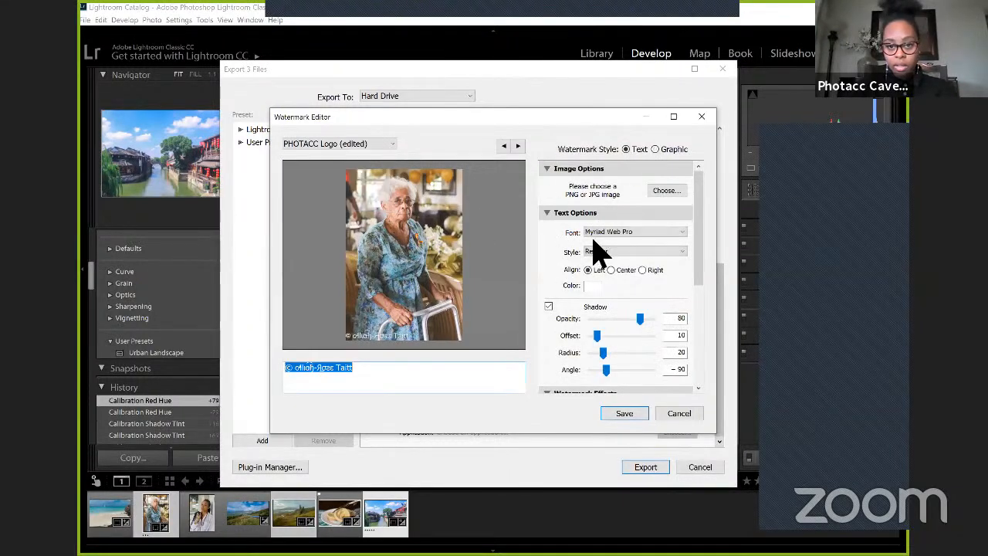
{"action": "left_click", "coordinate": [382, 334]}
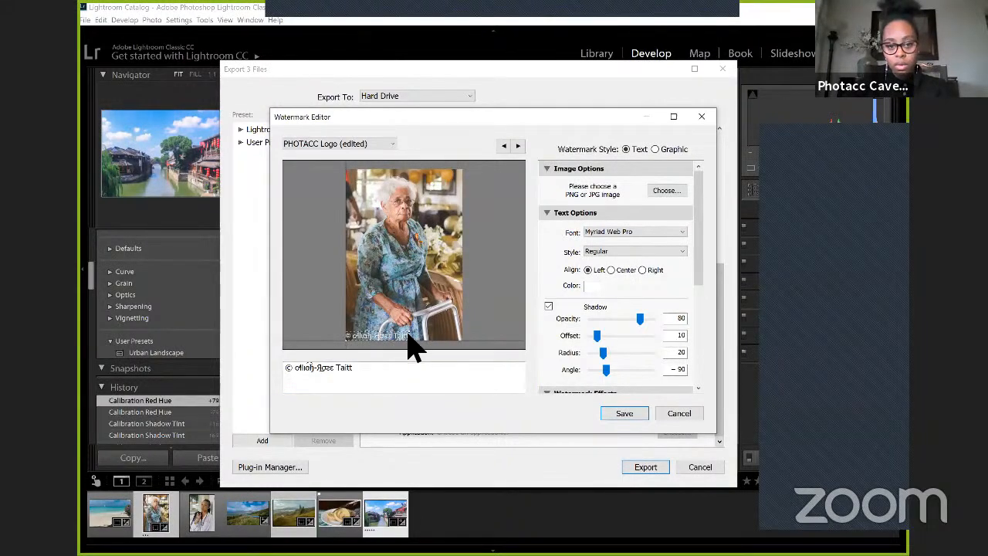
{"action": "left_click", "coordinate": [618, 233]}
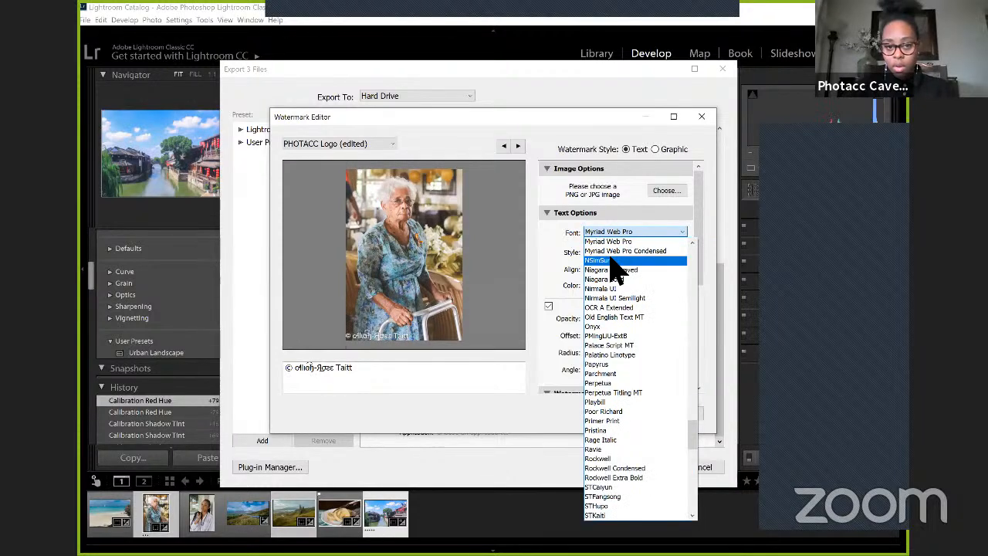
{"action": "left_click", "coordinate": [612, 260]}
{"action": "left_click", "coordinate": [611, 233]}
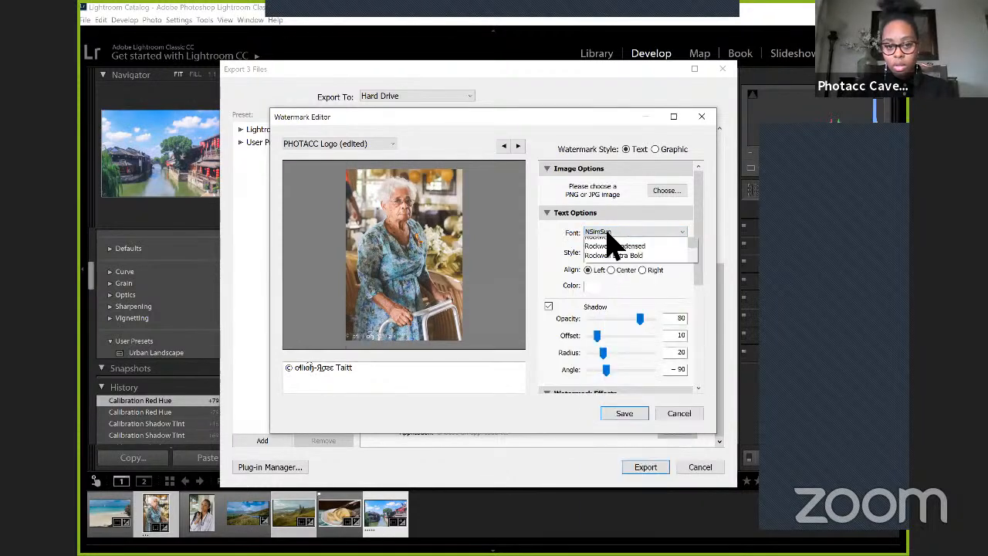
Step: Replace the watermark text with the copyright symbol followed by the photographer's first name
{"action": "left_click", "coordinate": [365, 373]}
{"action": "left_click", "coordinate": [364, 377]}
{"action": "key", "text": "ctrl+a"}
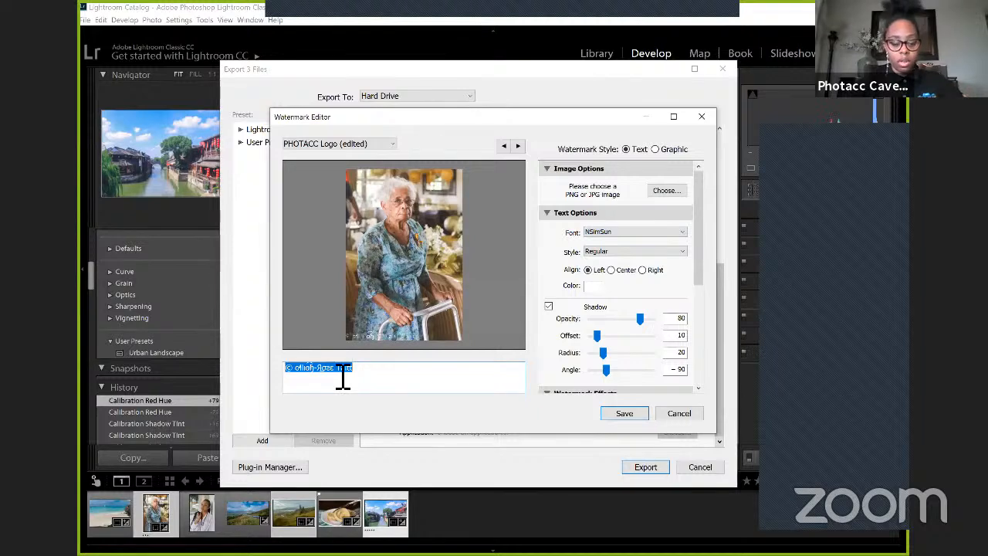
{"action": "left_click", "coordinate": [342, 378]}
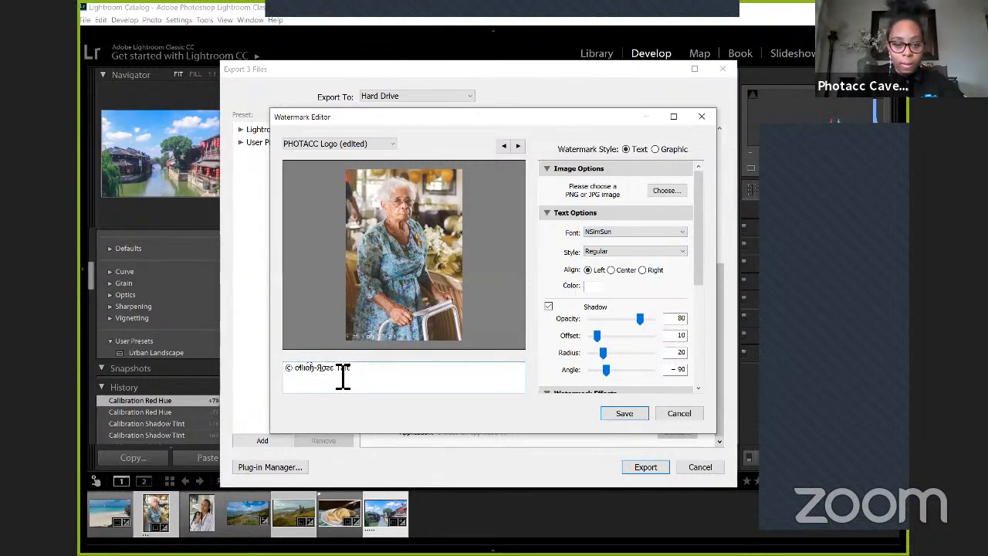
{"action": "key", "text": "BackSpace"}
{"action": "key", "text": "BackSpace"}
{"action": "key", "text": "BackSpace"}
{"action": "key", "text": "BackSpace"}
{"action": "key", "text": "BackSpace"}
{"action": "key", "text": "BackSpace"}
{"action": "key", "text": "BackSpace"}
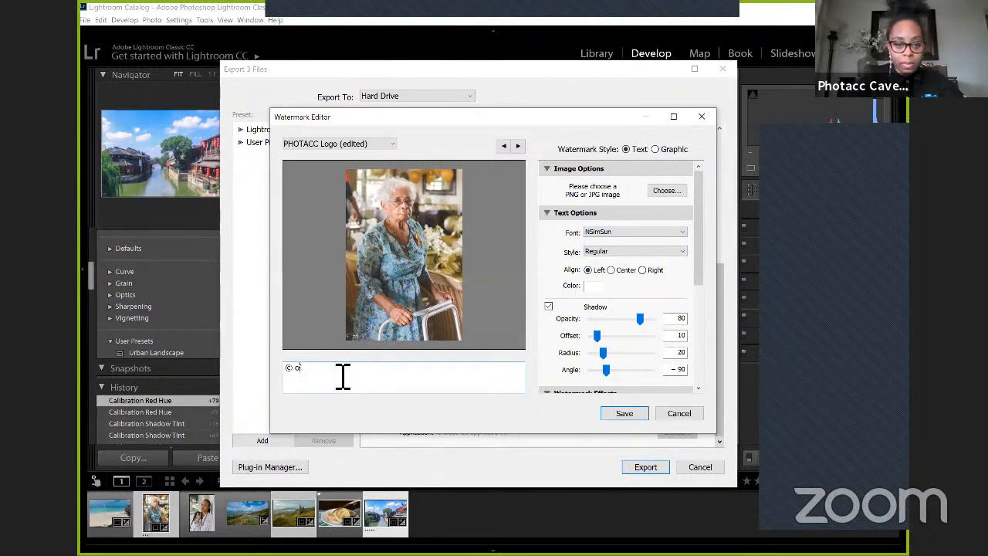
{"action": "type", "text": "Aliah"}
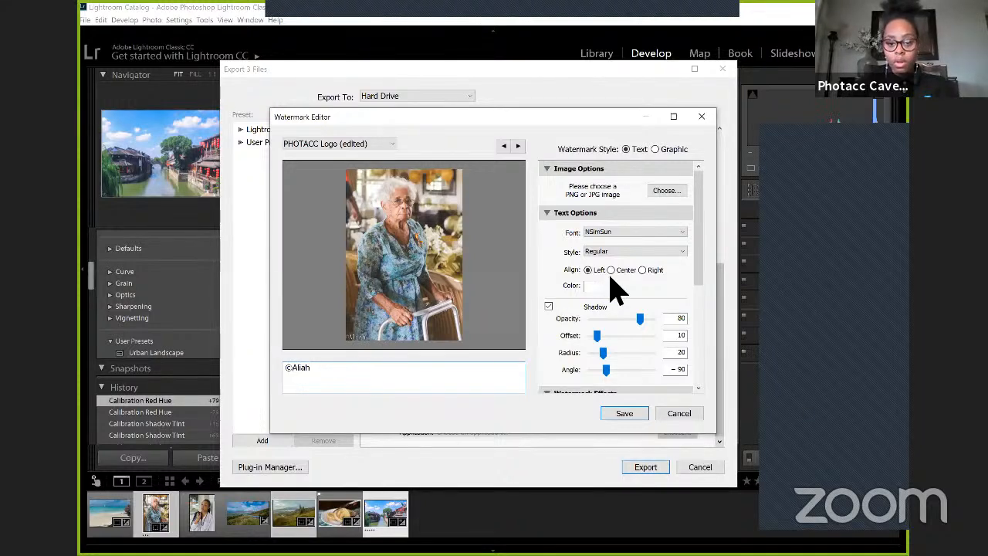
Step: Try a mid-grey colour for the watermark text and set it back to white
{"action": "scroll", "coordinate": [598, 262], "scroll_direction": "down", "scroll_amount": 5}
{"action": "scroll", "coordinate": [598, 263], "scroll_direction": "up", "scroll_amount": 5}
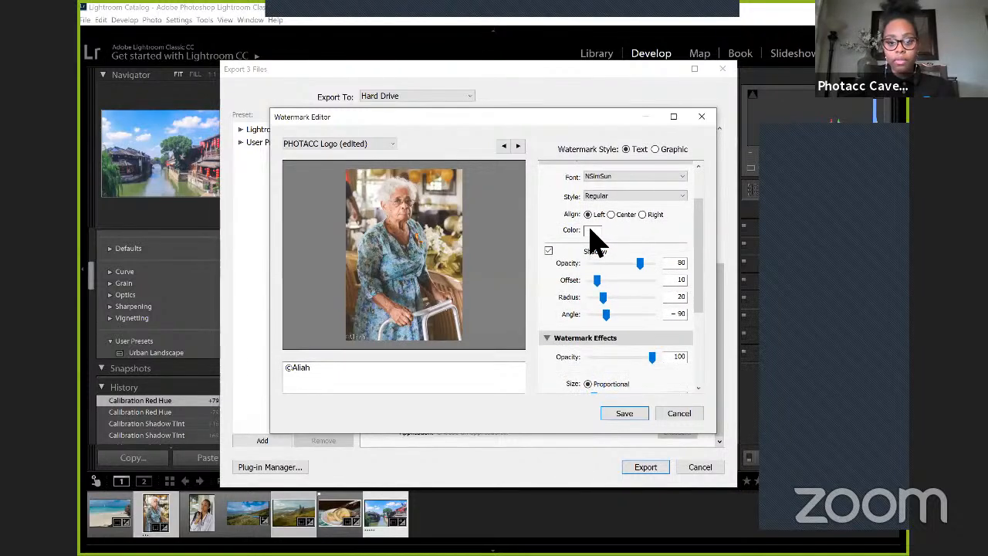
{"action": "left_click", "coordinate": [591, 230]}
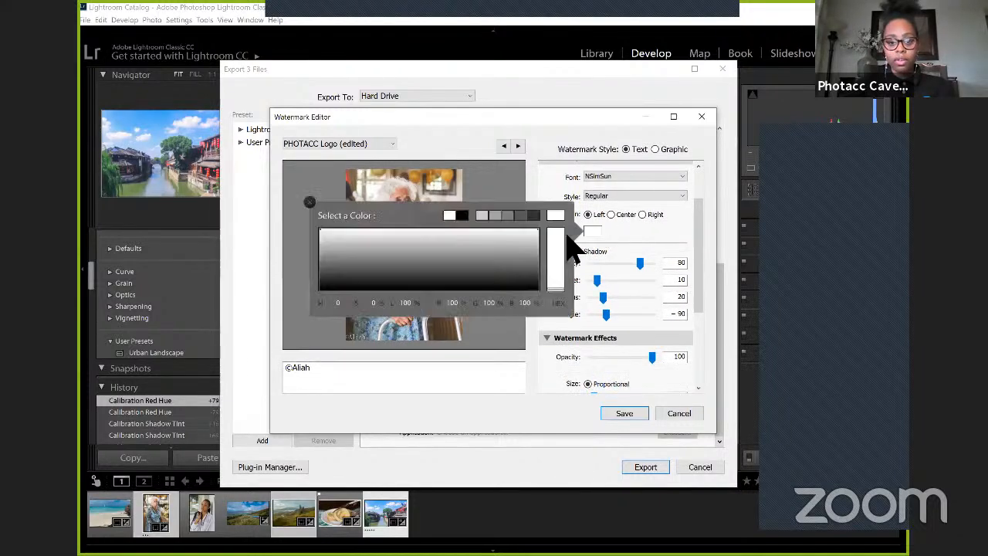
{"action": "left_click", "coordinate": [315, 297]}
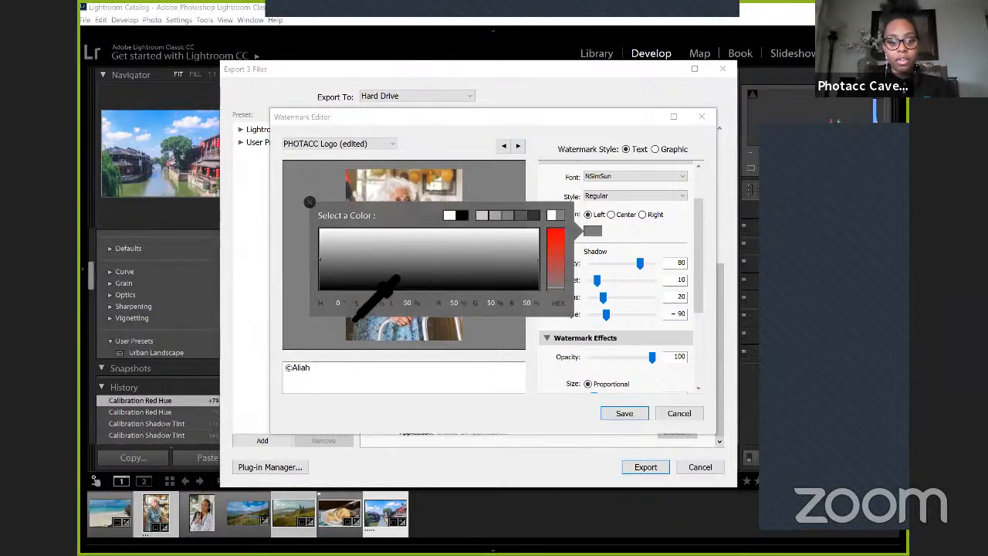
{"action": "left_click_drag", "start_coordinate": [354, 321], "coordinate": [318, 230]}
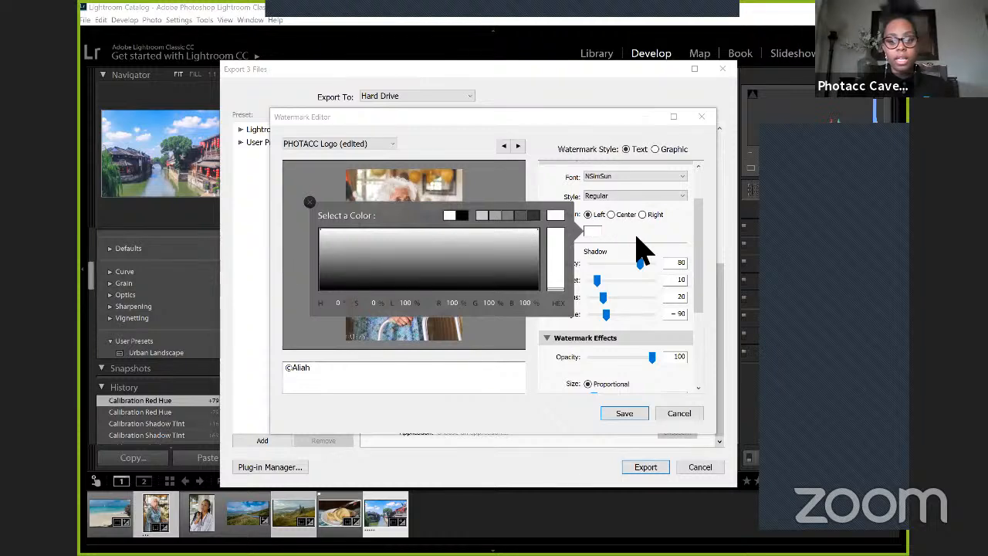
{"action": "left_click", "coordinate": [629, 274]}
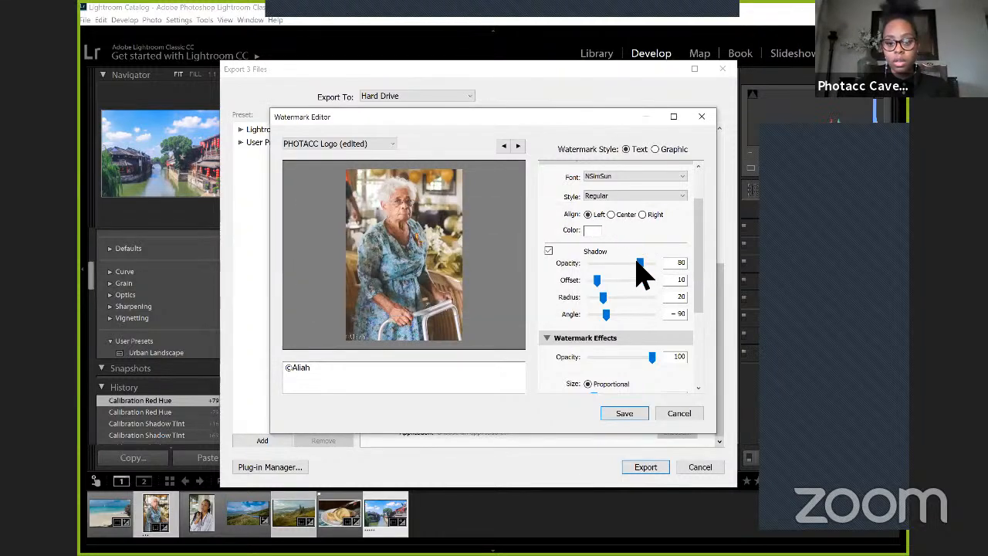
Step: Set the watermark's shadow opacity to 100 and try different anchor positions, finishing with the bottom-right corner of the photo
{"action": "left_click_drag", "start_coordinate": [639, 262], "coordinate": [654, 274]}
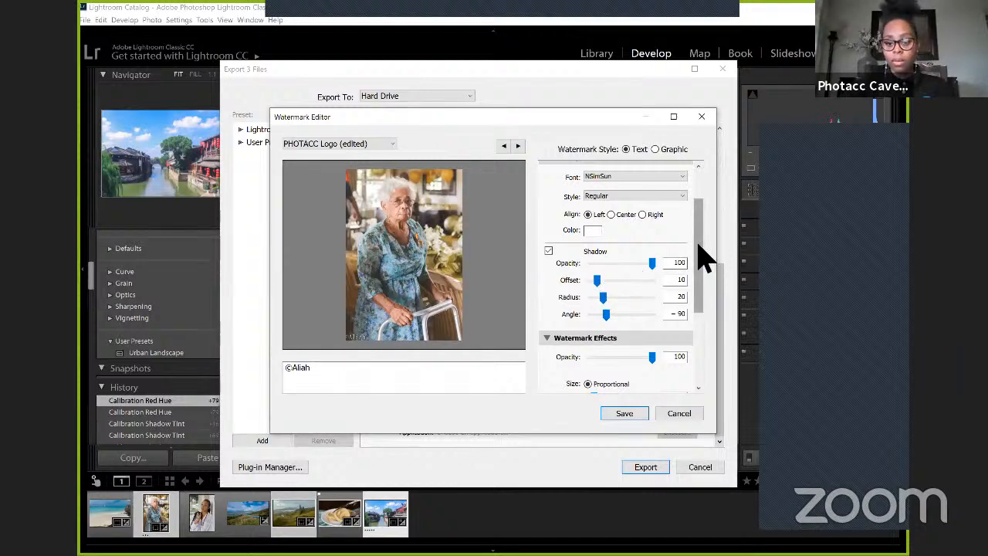
{"action": "scroll", "coordinate": [697, 326], "scroll_direction": "down", "scroll_amount": 3}
{"action": "left_click_drag", "start_coordinate": [694, 322], "coordinate": [694, 327]}
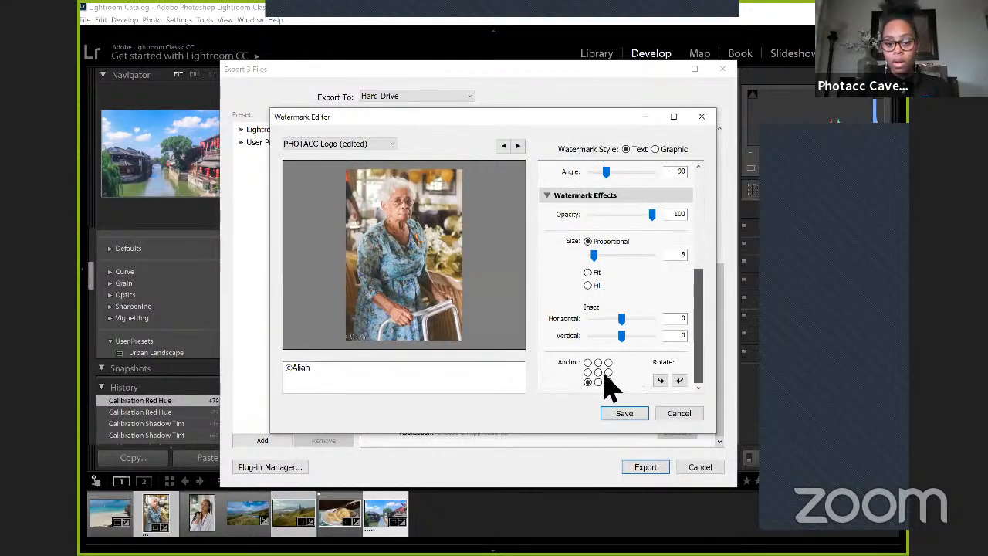
{"action": "left_click", "coordinate": [587, 362]}
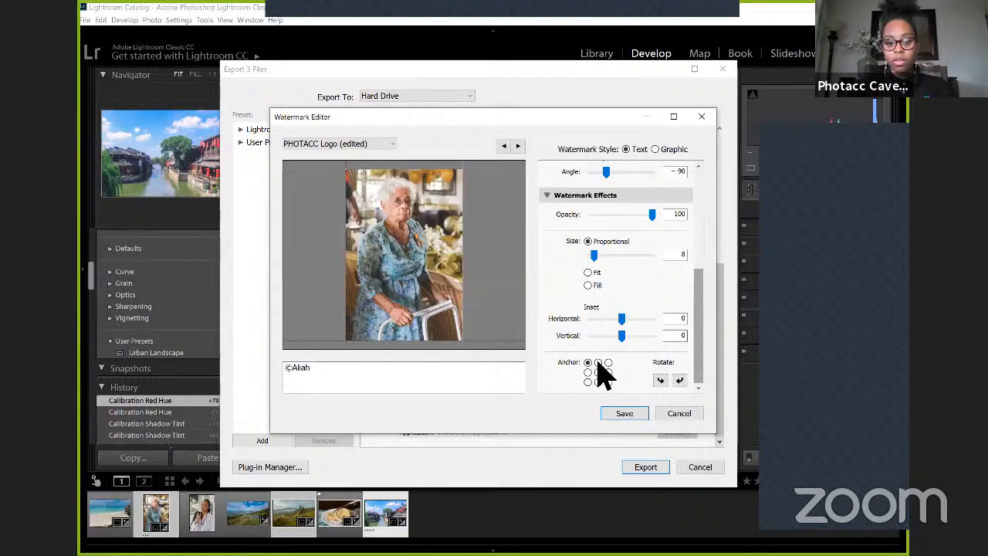
{"action": "left_click", "coordinate": [599, 363]}
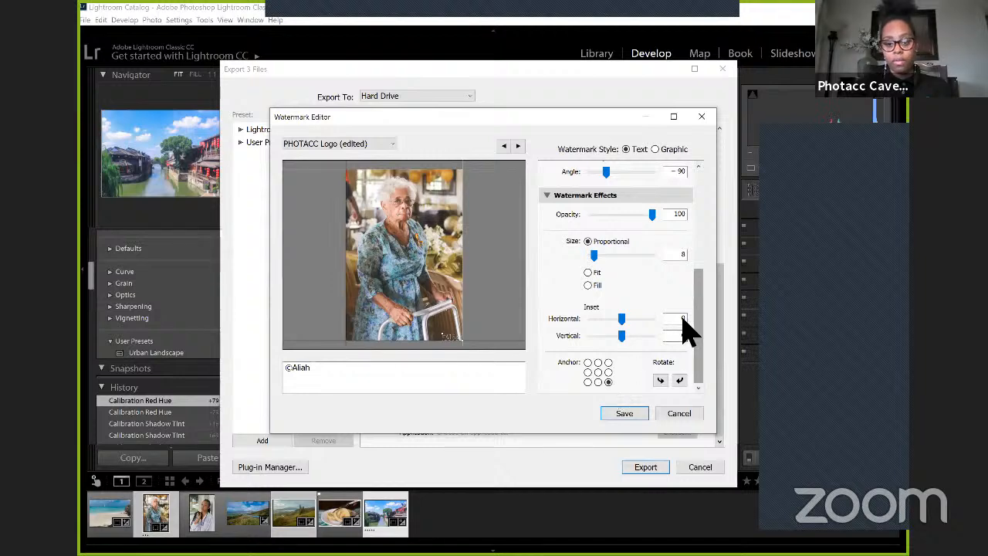
Step: Save the edited text watermark as a new preset named with the photographer's first name
{"action": "mouse_move", "coordinate": [695, 292]}
{"action": "left_mouse_down"}
{"action": "mouse_move", "coordinate": [699, 253]}
{"action": "mouse_move", "coordinate": [697, 289]}
{"action": "left_mouse_up"}
{"action": "left_click", "coordinate": [625, 413]}
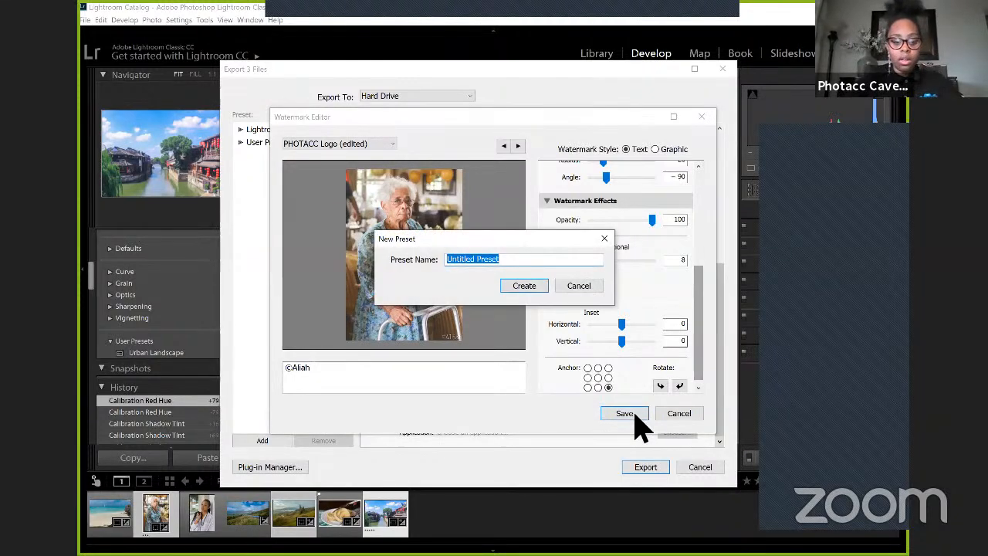
{"action": "type", "text": "Aliah\""}
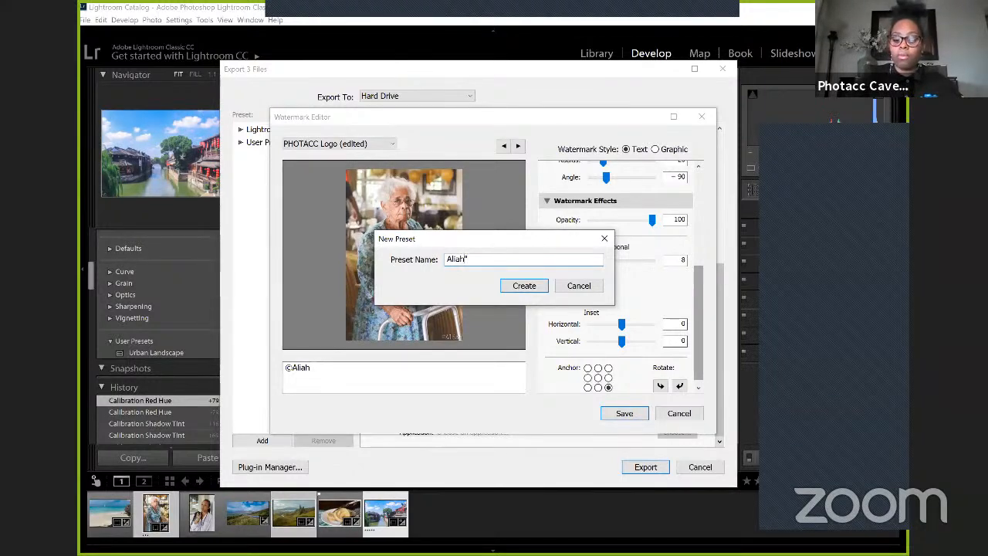
{"action": "left_click", "coordinate": [513, 287]}
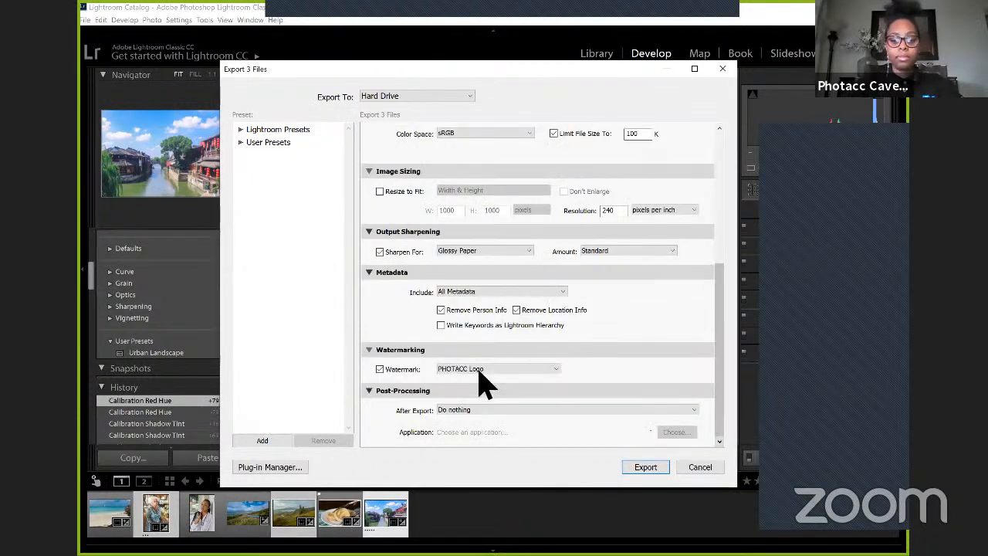
Step: Set the after-export action to Show in Explorer and export the three selected photos
{"action": "left_click", "coordinate": [532, 409]}
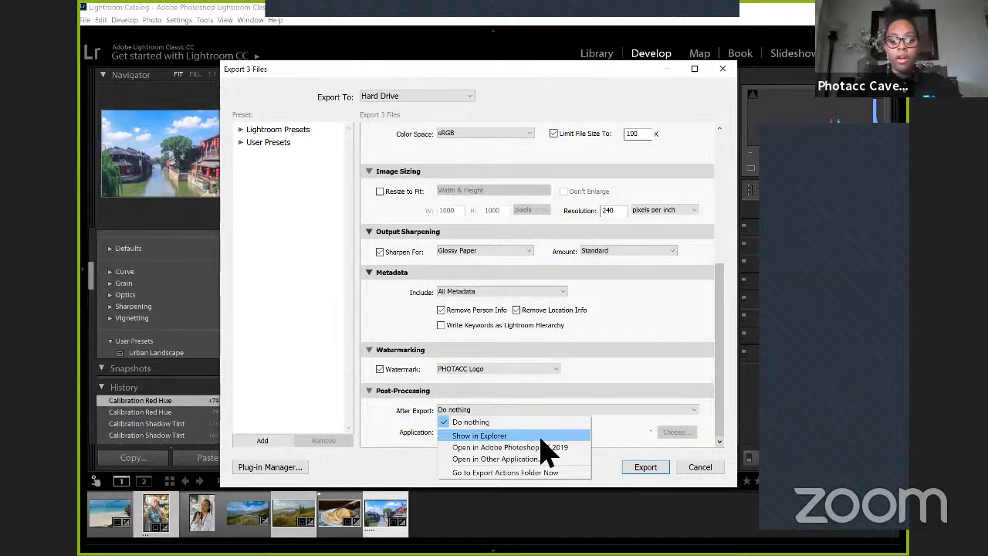
{"action": "left_click", "coordinate": [540, 437]}
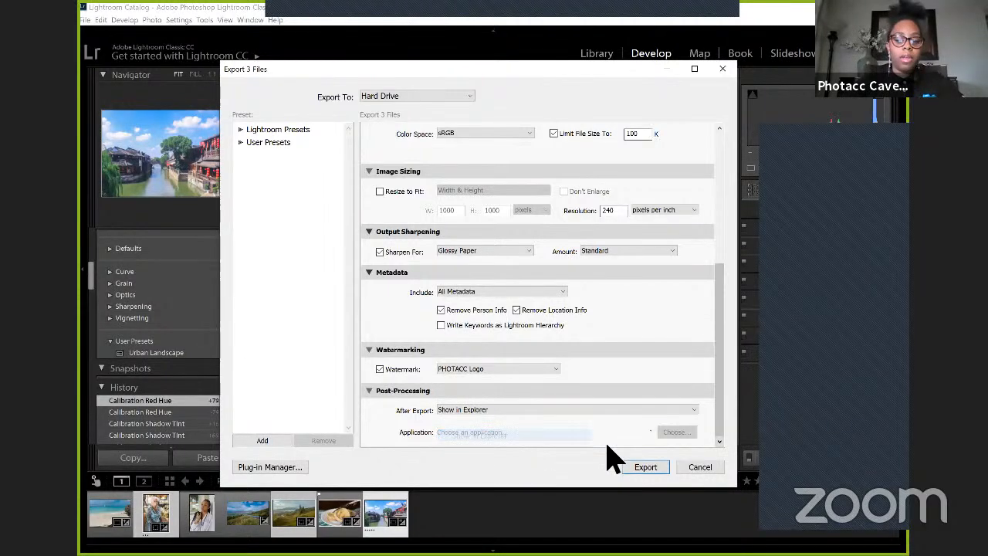
{"action": "left_click", "coordinate": [646, 469]}
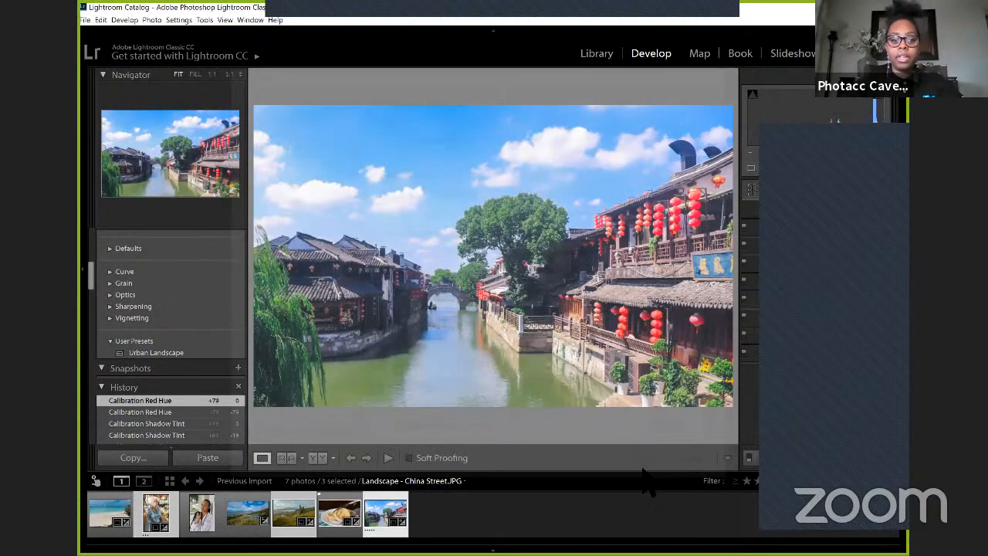
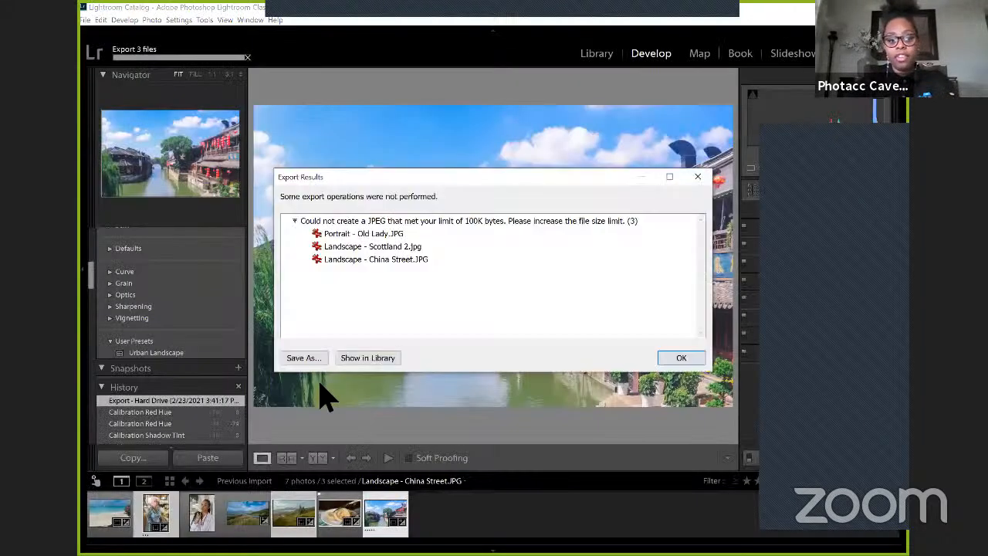
Step: Dismiss the export results report and deselect all photos in the filmstrip
{"action": "left_click", "coordinate": [699, 177]}
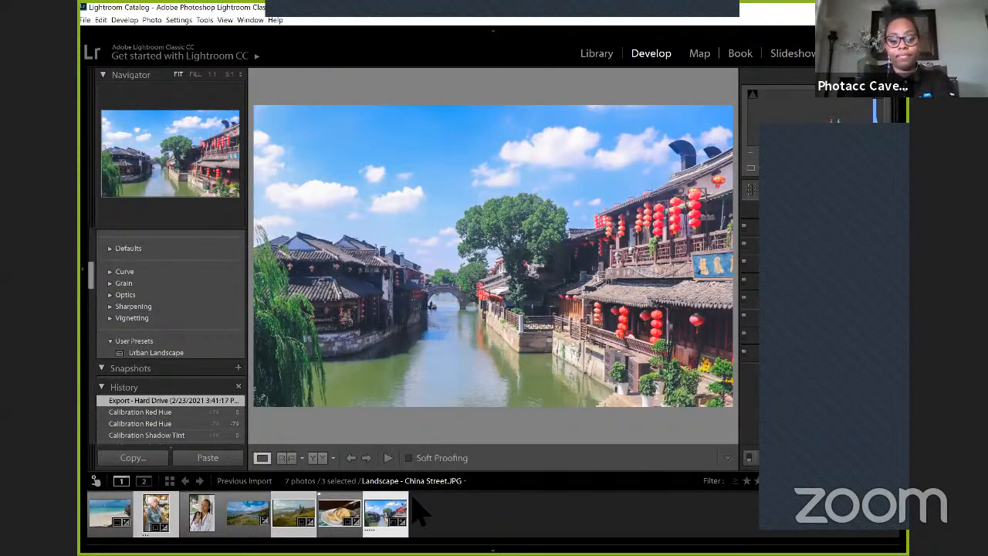
{"action": "left_click", "coordinate": [492, 520]}
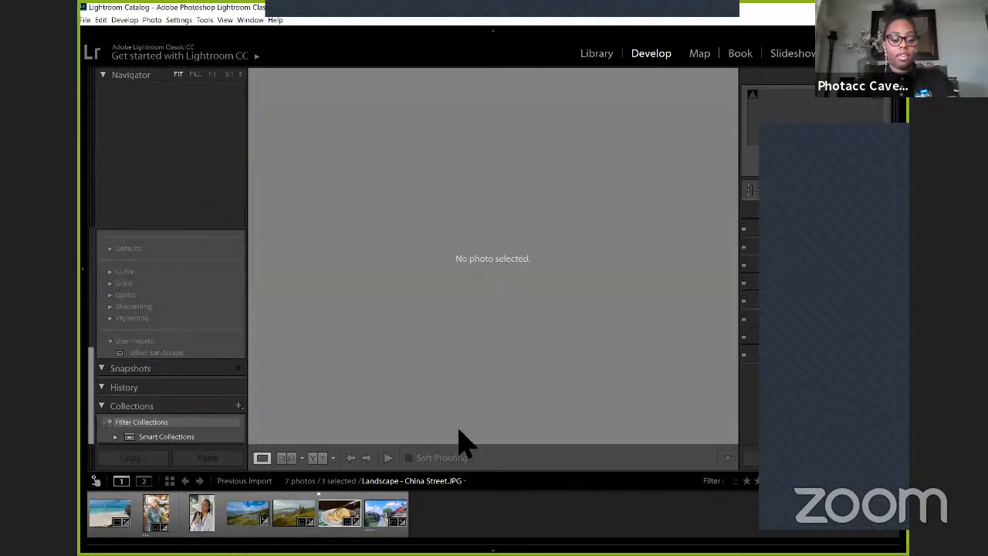
Step: Switch to the Lightroom Tutorial Slides in Google Slides, view the closing slide, and return to the Part 3 Recap slide
{"action": "key", "text": "alt+Tab"}
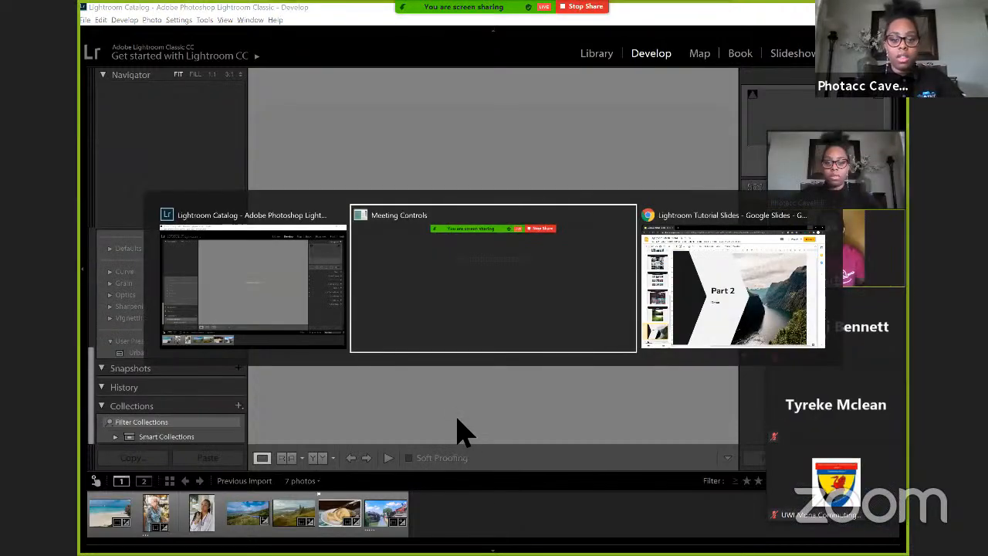
{"action": "key", "text": "alt+Tab"}
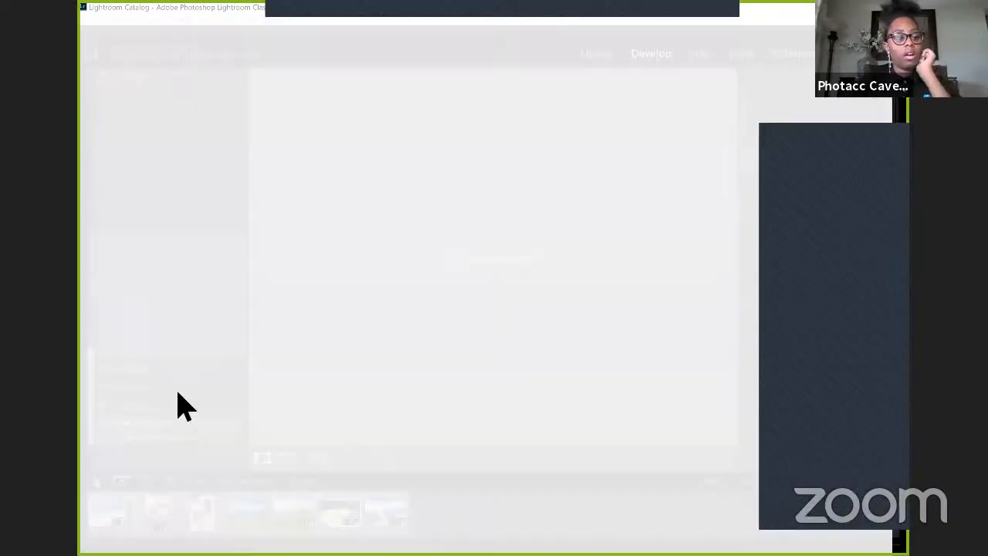
{"action": "scroll", "coordinate": [181, 439], "scroll_direction": "down", "scroll_amount": 2}
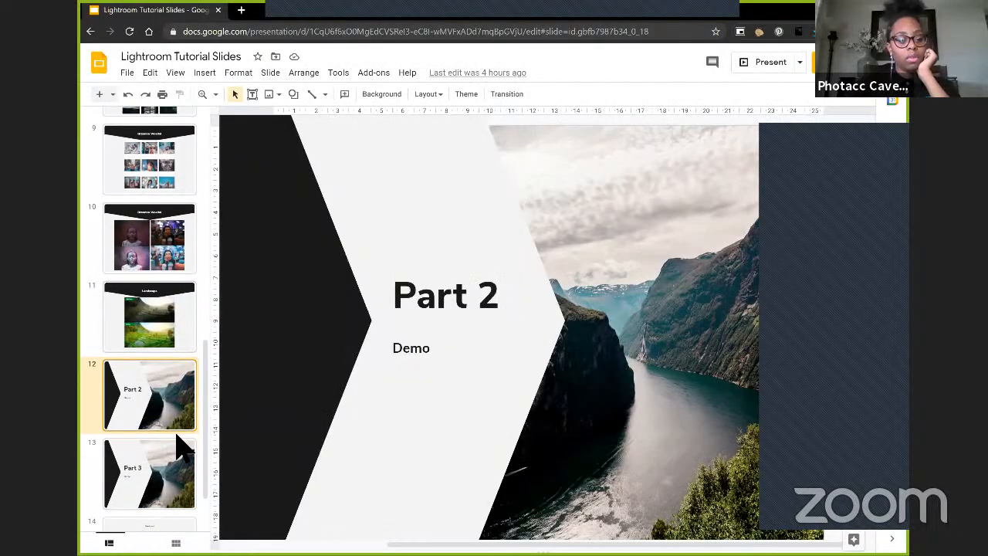
{"action": "left_click", "coordinate": [178, 451]}
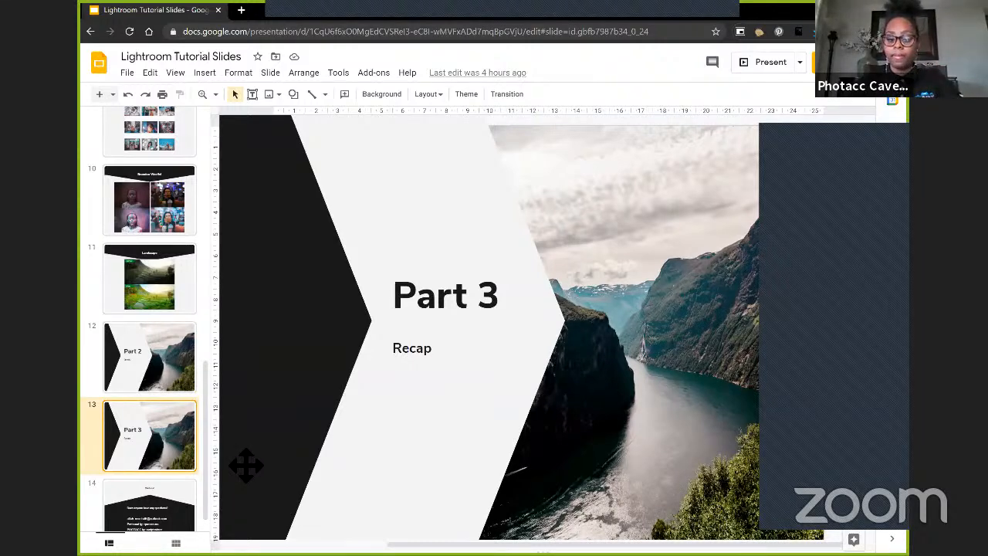
{"action": "left_click", "coordinate": [170, 500]}
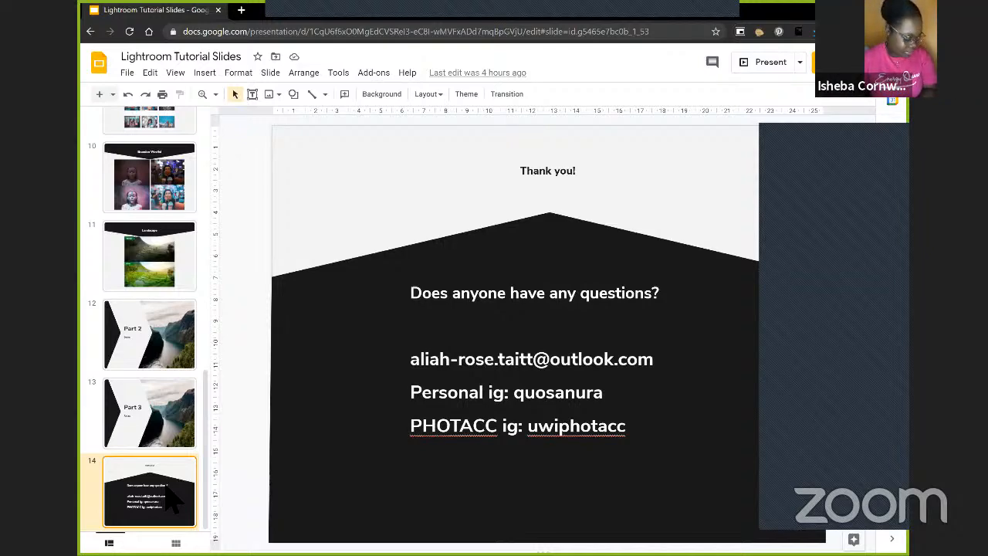
{"action": "left_click", "coordinate": [154, 433]}
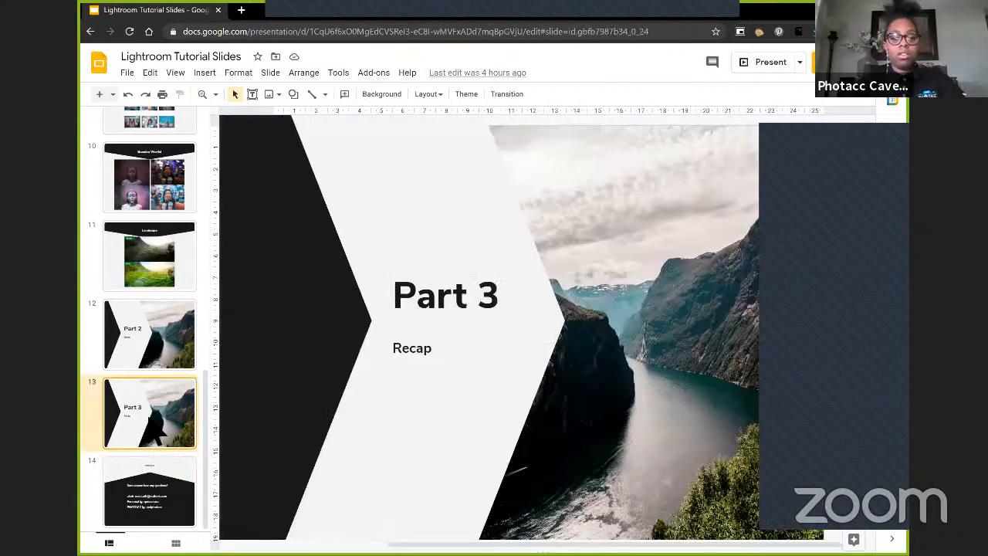
Step: Switch back to Lightroom, select the China Street photo, view the file commands, and show the photos in the Library module
{"action": "key", "text": "alt+Tab"}
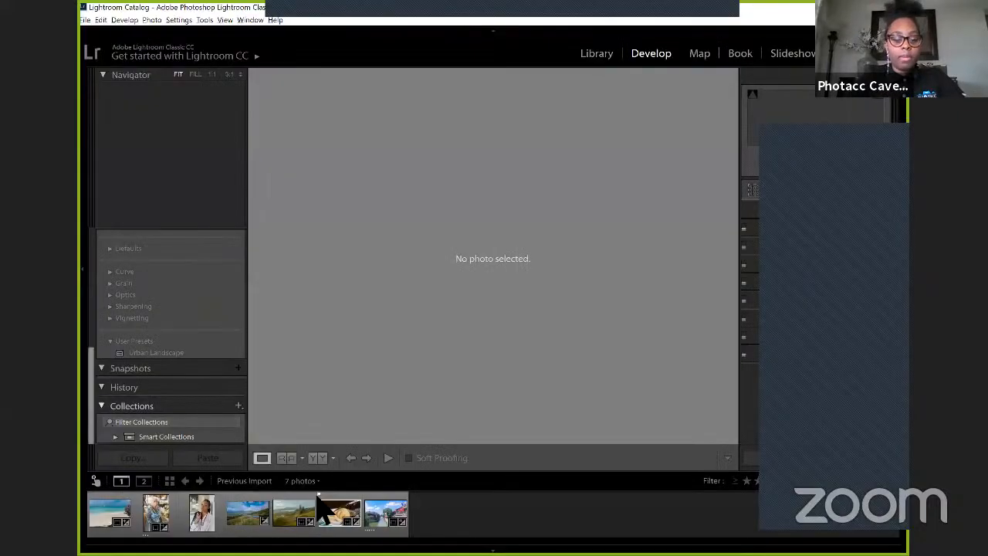
{"action": "left_click", "coordinate": [386, 512]}
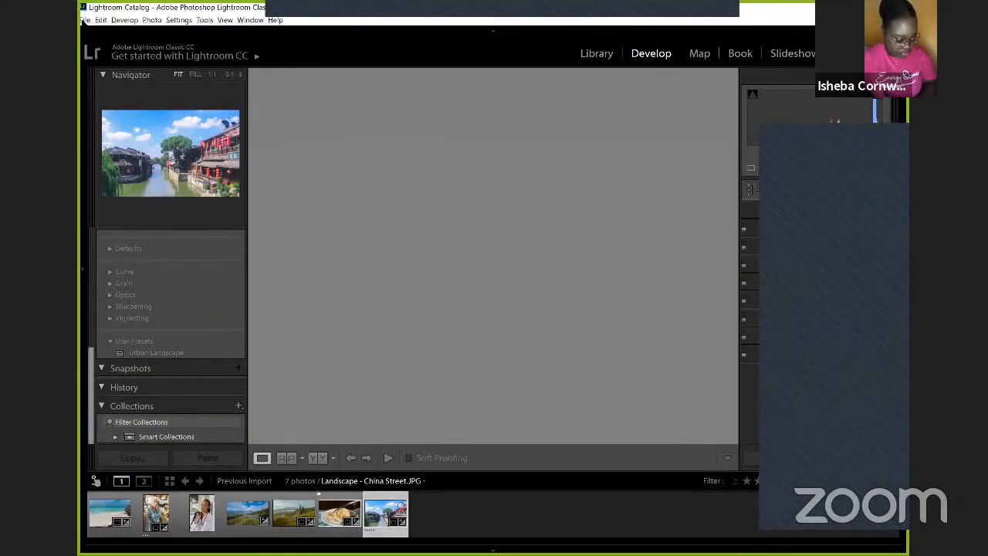
{"action": "left_click", "coordinate": [86, 21]}
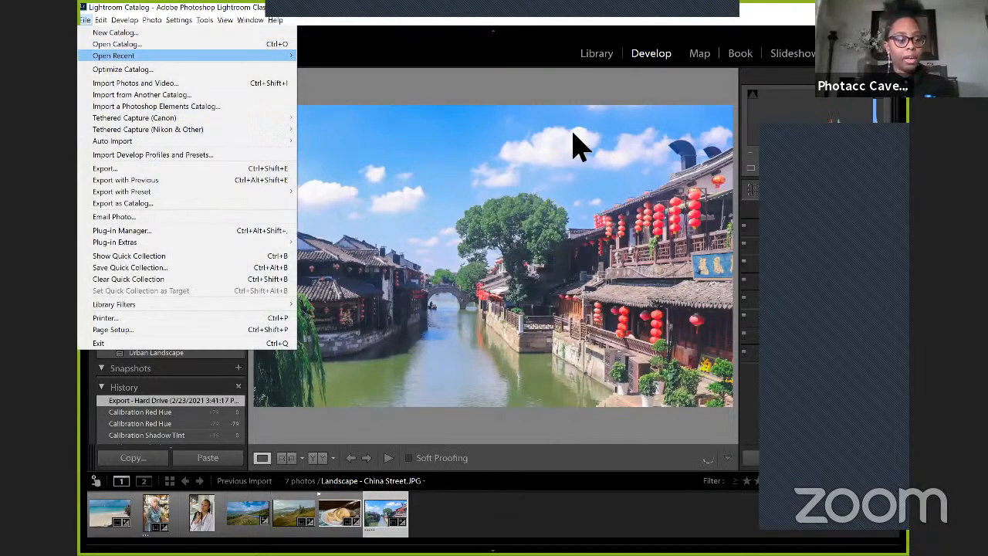
{"action": "left_click", "coordinate": [598, 69]}
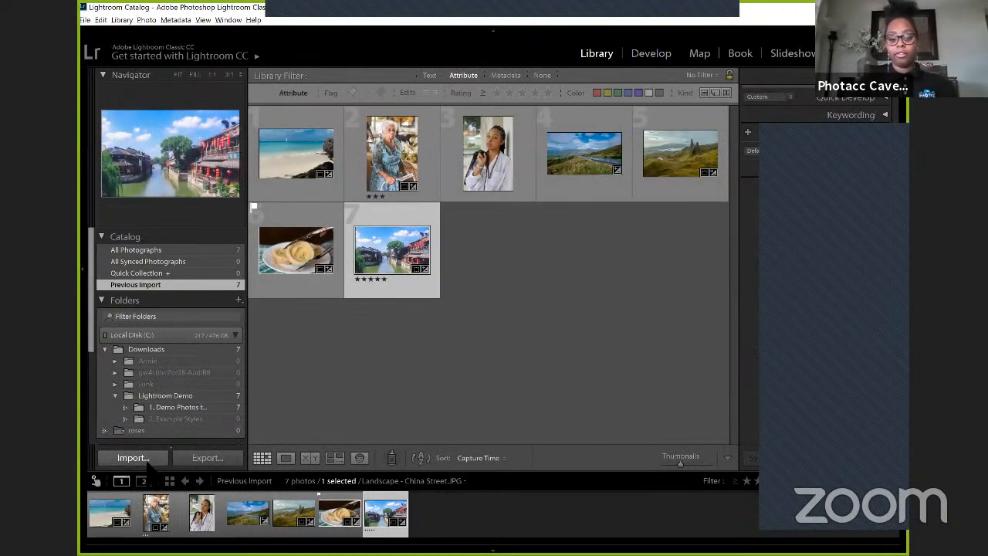
Step: Open the Barbados landscape photo in the Develop module and look through the available colour and creative presets
{"action": "left_click", "coordinate": [293, 160]}
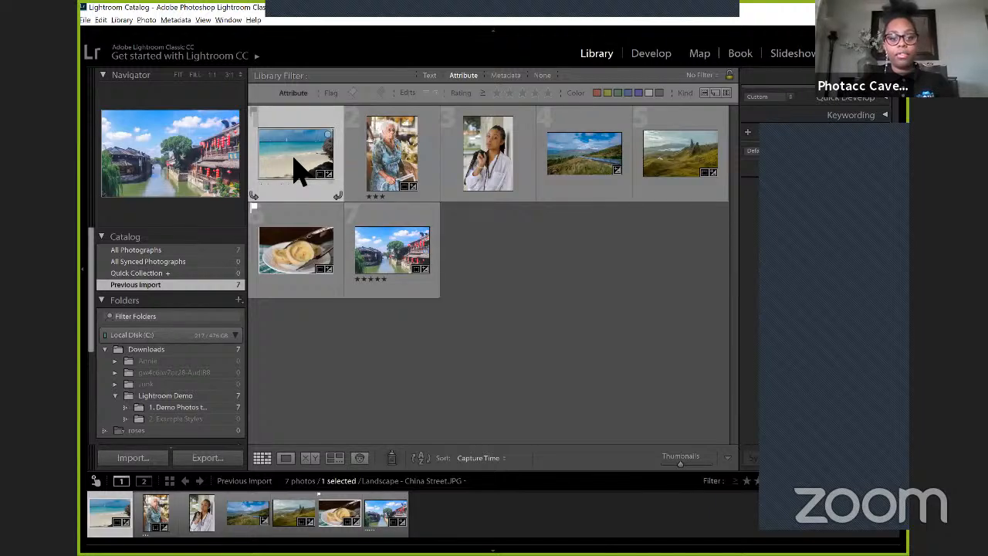
{"action": "left_click", "coordinate": [662, 64]}
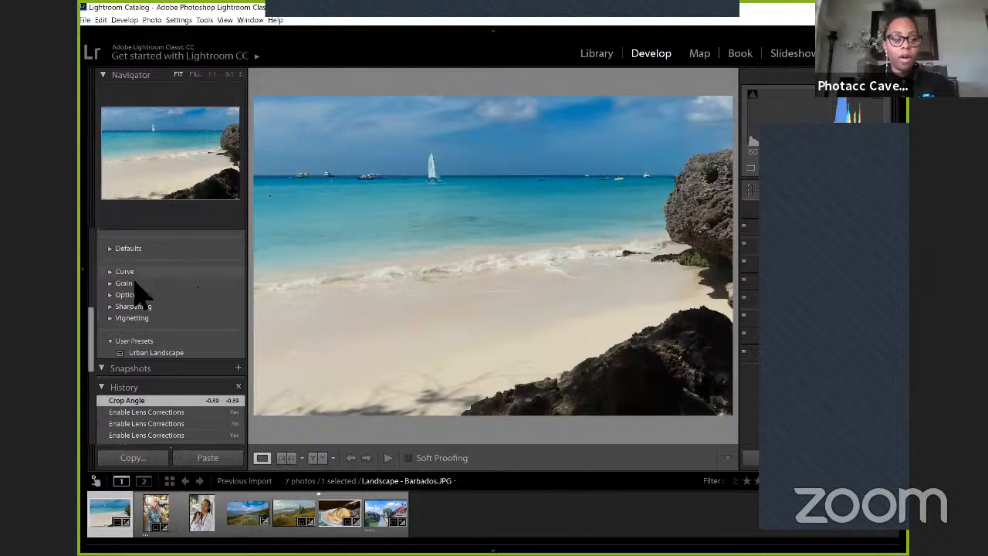
{"action": "scroll", "coordinate": [170, 283], "scroll_direction": "up", "scroll_amount": 5}
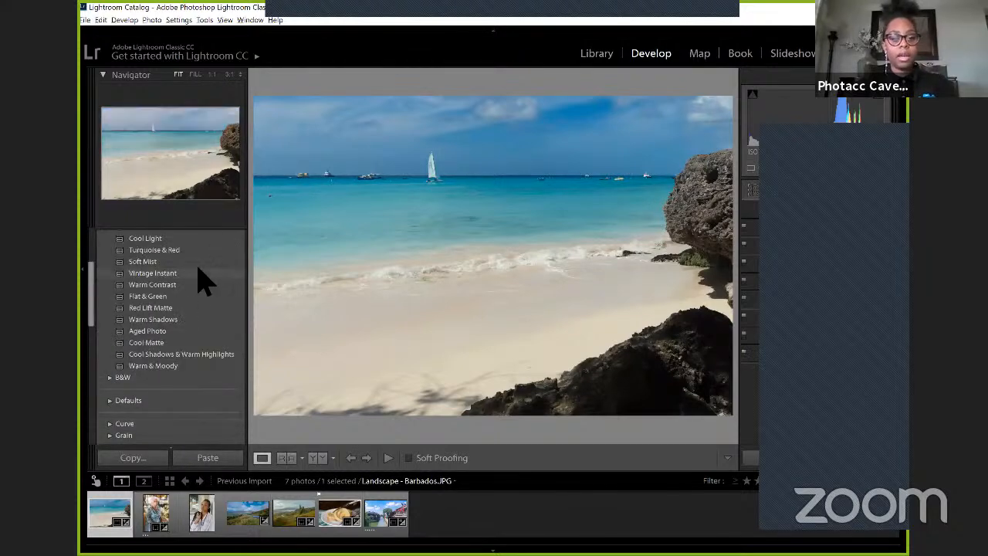
{"action": "left_click", "coordinate": [200, 273]}
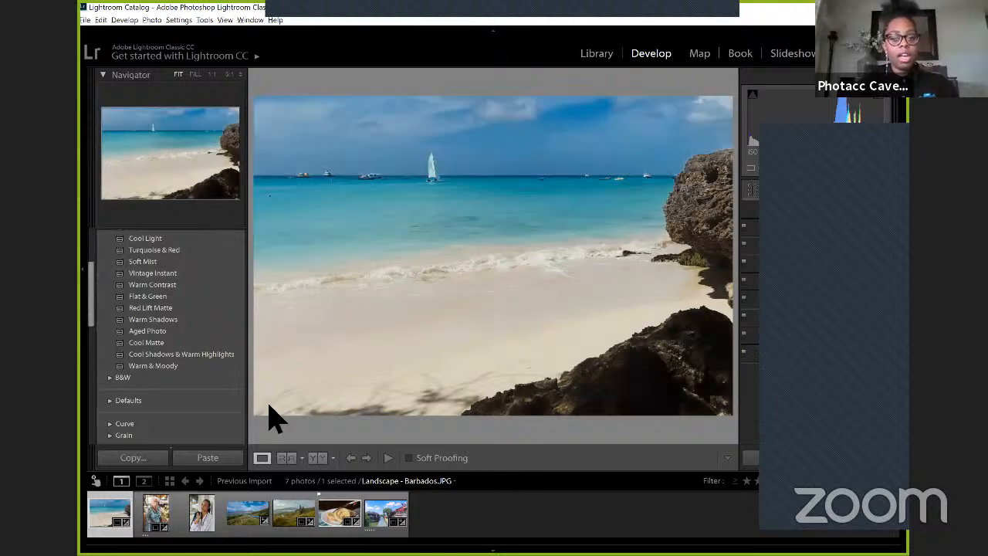
{"action": "scroll", "coordinate": [201, 347], "scroll_direction": "up", "scroll_amount": 2}
{"action": "scroll", "coordinate": [203, 297], "scroll_direction": "up", "scroll_amount": 3}
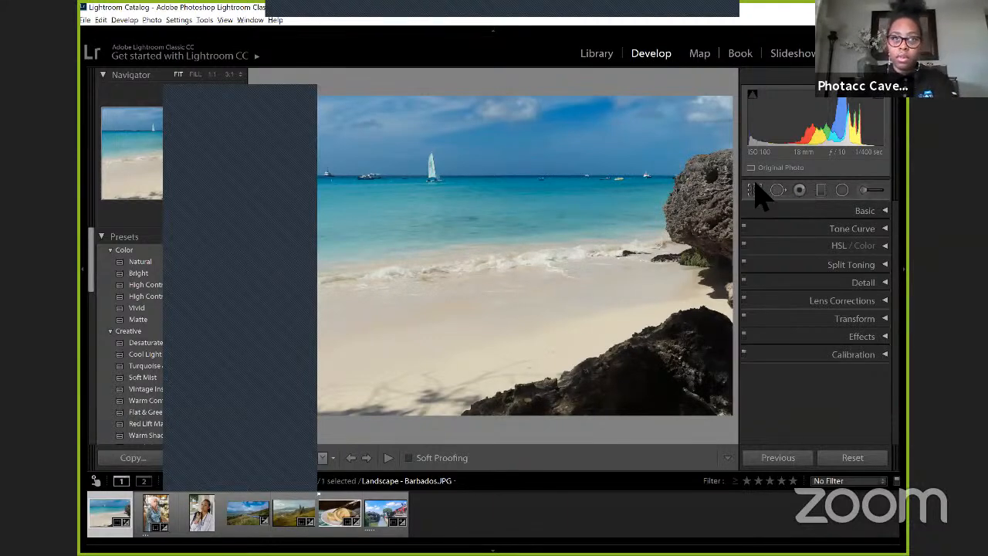
Step: Expand the Basic adjustments of the Barbados photo and review the white balance, tone and presence settings
{"action": "left_click", "coordinate": [877, 209]}
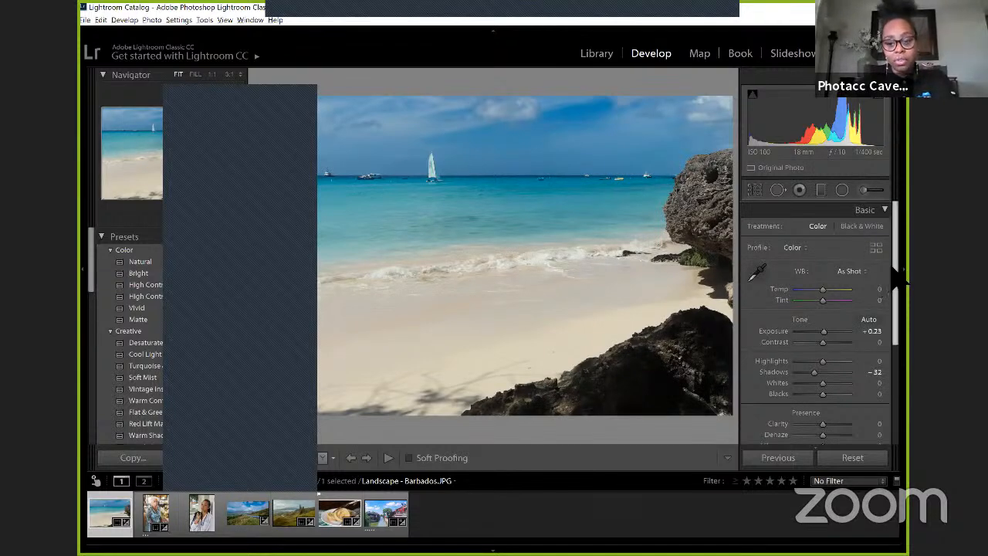
{"action": "scroll", "coordinate": [899, 281], "scroll_direction": "down", "scroll_amount": 1}
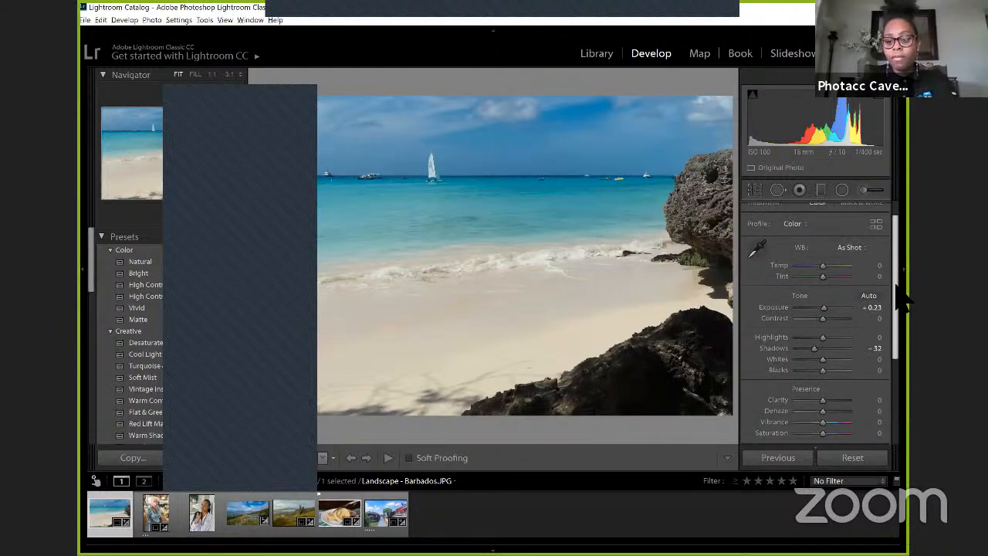
{"action": "scroll", "coordinate": [895, 293], "scroll_direction": "down", "scroll_amount": 3}
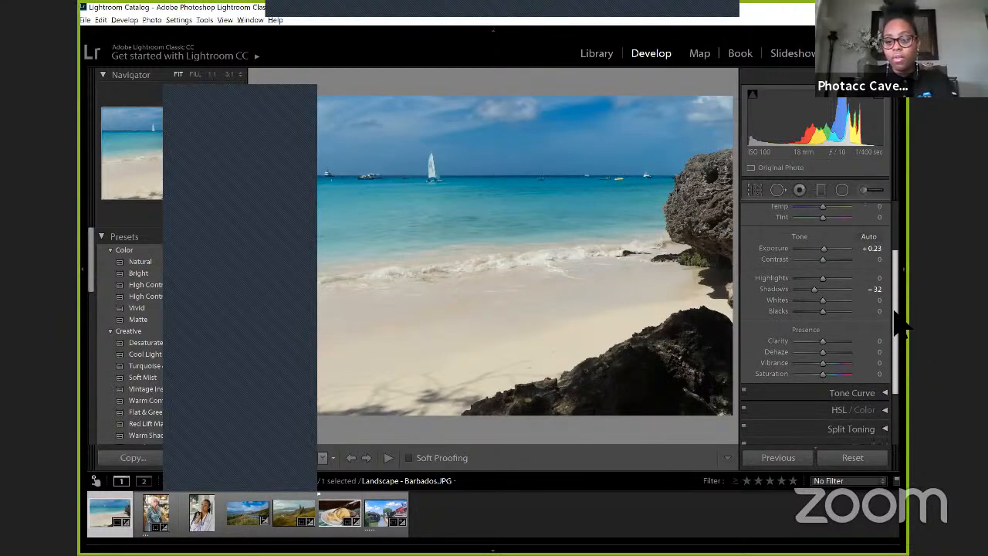
{"action": "scroll", "coordinate": [897, 335], "scroll_direction": "down", "scroll_amount": 1}
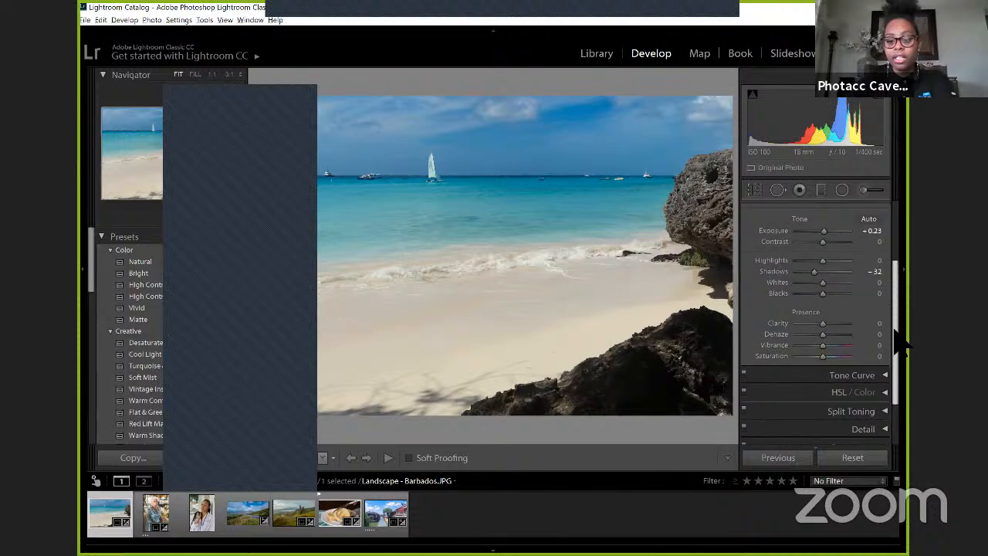
{"action": "scroll", "coordinate": [897, 340], "scroll_direction": "down", "scroll_amount": 3}
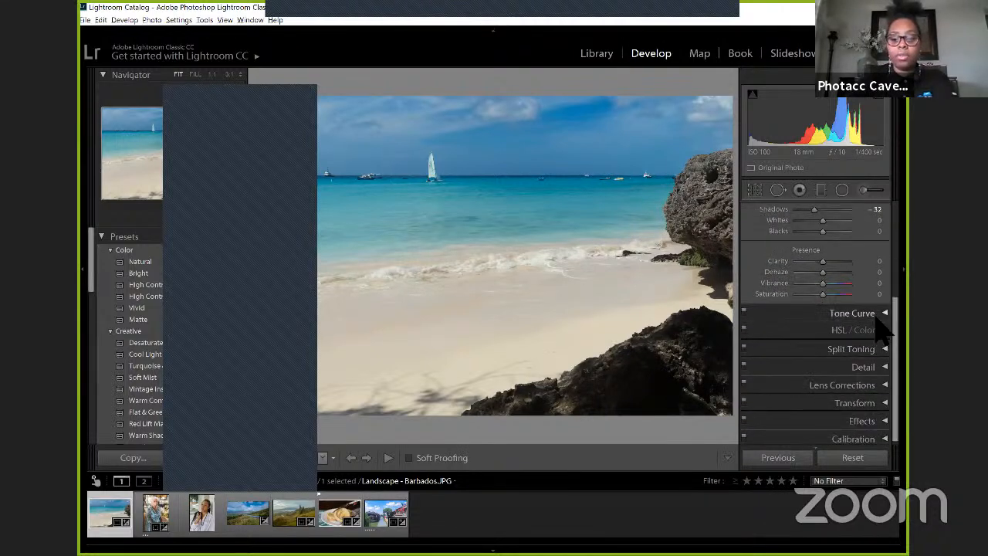
Step: Expand the Tone Curve of the Barbados photo and view its colour channel options, keeping RGB
{"action": "left_click", "coordinate": [880, 313]}
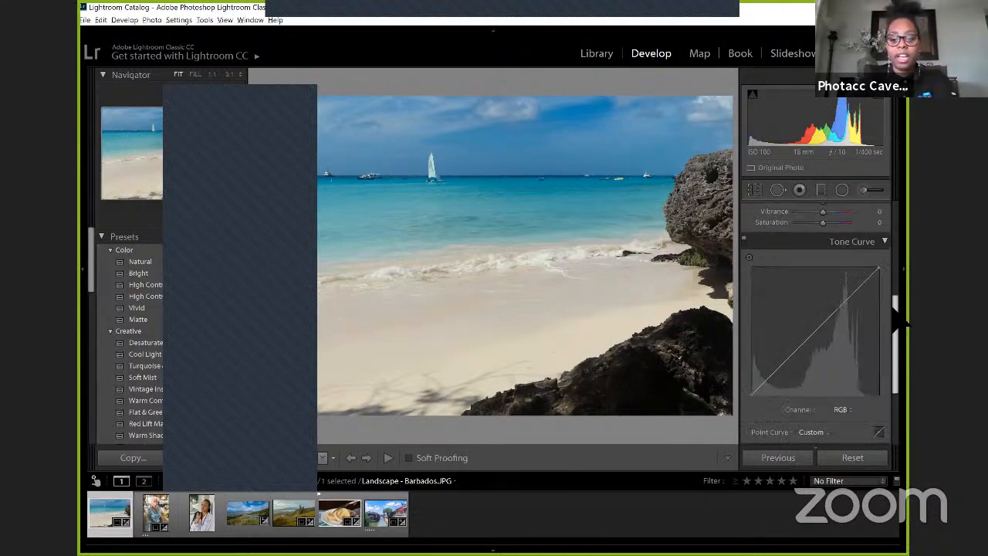
{"action": "scroll", "coordinate": [897, 322], "scroll_direction": "down", "scroll_amount": 1}
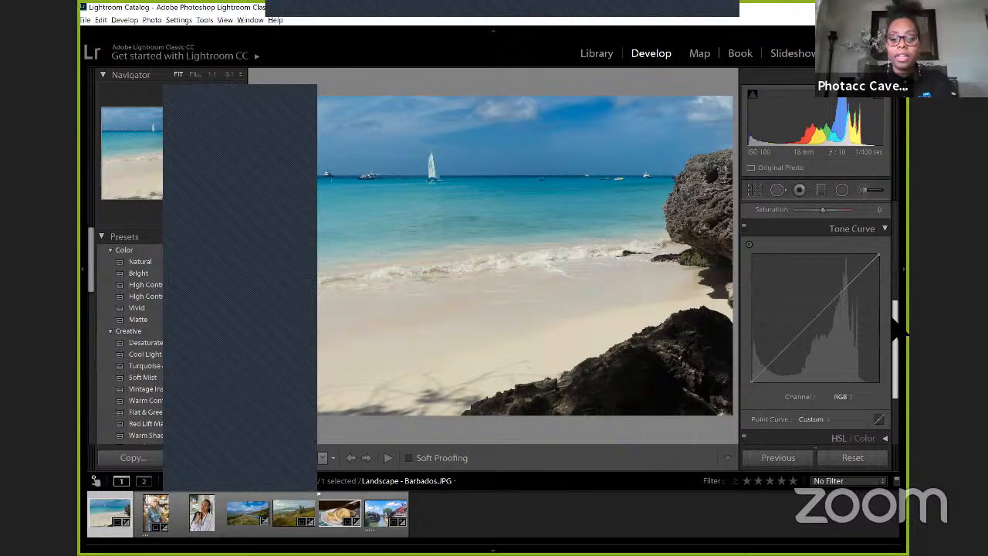
{"action": "left_click", "coordinate": [846, 395]}
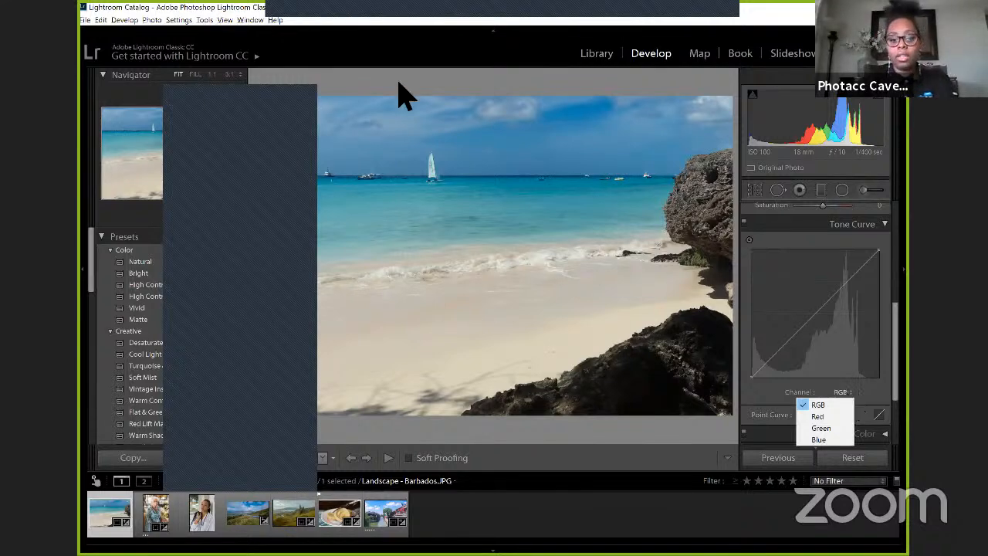
{"action": "left_click", "coordinate": [884, 398]}
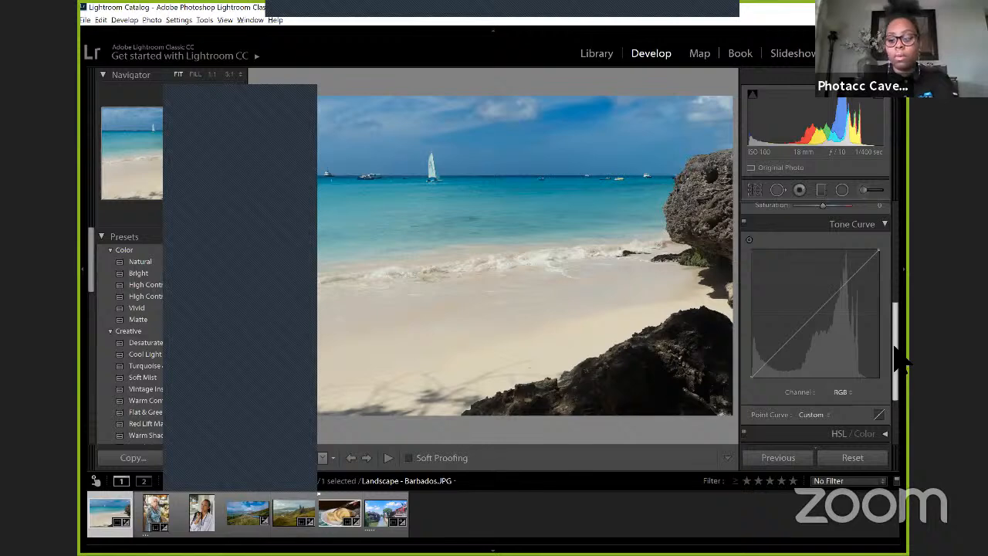
Step: Expand the HSL / Color adjustments of the Barbados photo and view the hue settings
{"action": "scroll", "coordinate": [895, 349], "scroll_direction": "down", "scroll_amount": 1}
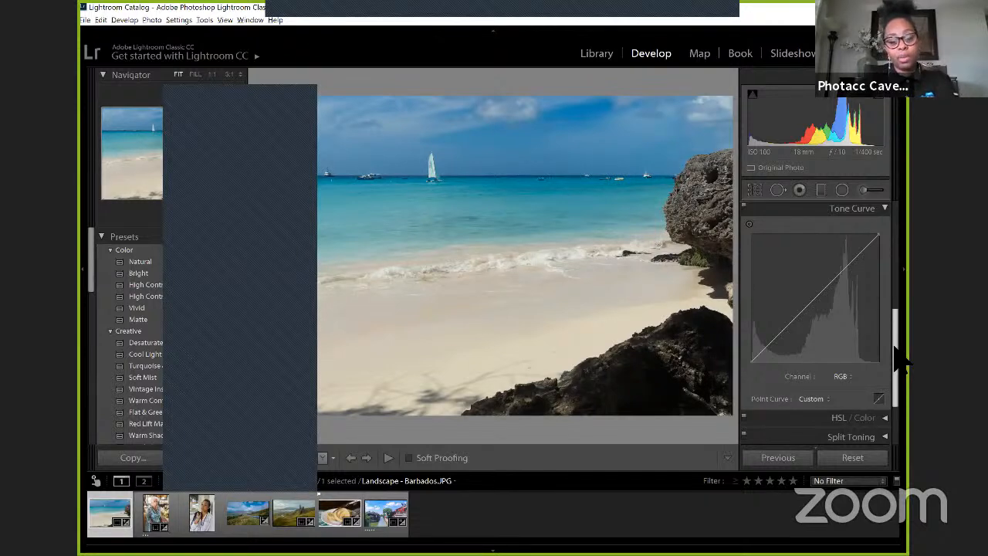
{"action": "scroll", "coordinate": [895, 349], "scroll_direction": "down", "scroll_amount": 3}
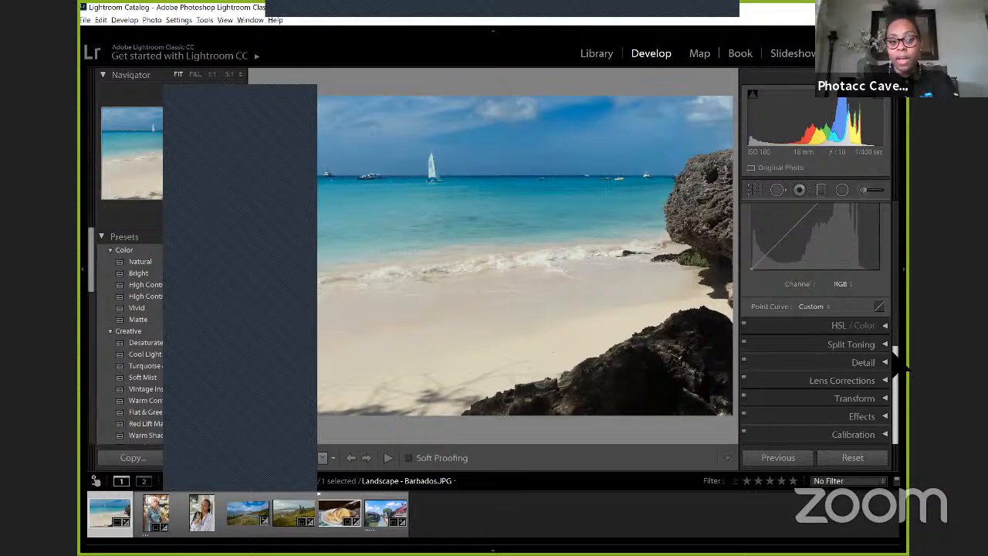
{"action": "left_click", "coordinate": [884, 325]}
{"action": "left_click_drag", "start_coordinate": [896, 340], "coordinate": [896, 360]}
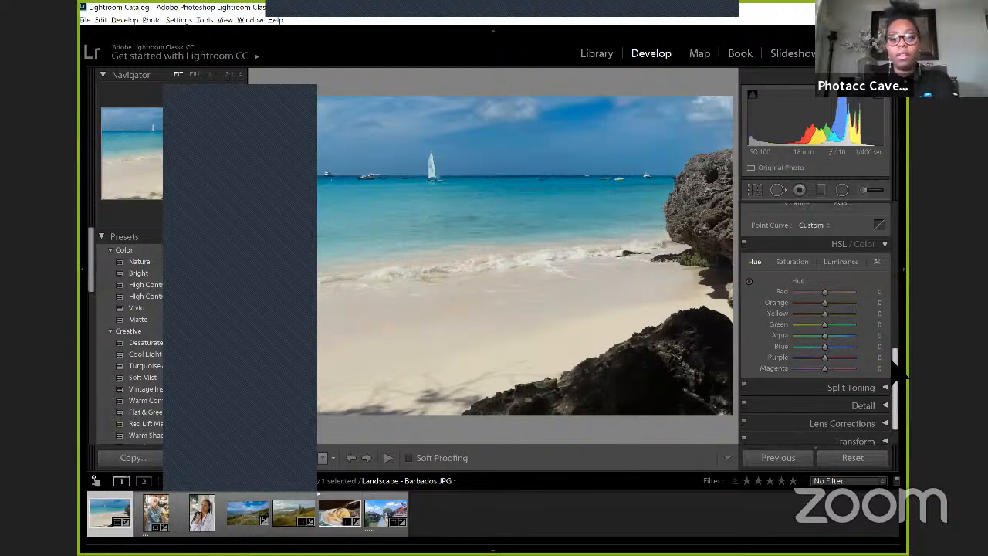
Step: Turn on the side-by-side Before and After comparison and view it for the Barbados and China Street photos
{"action": "left_click", "coordinate": [322, 457]}
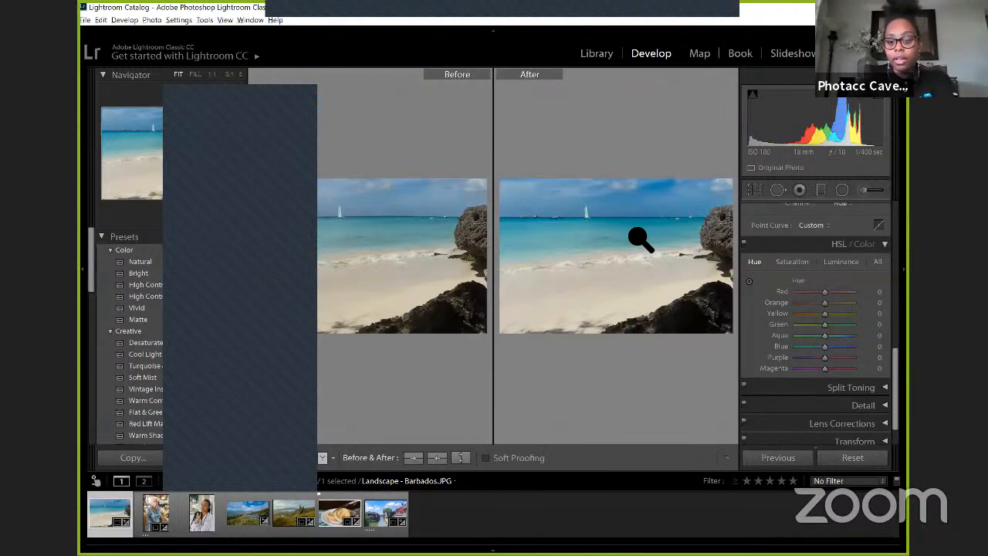
{"action": "left_click", "coordinate": [386, 513]}
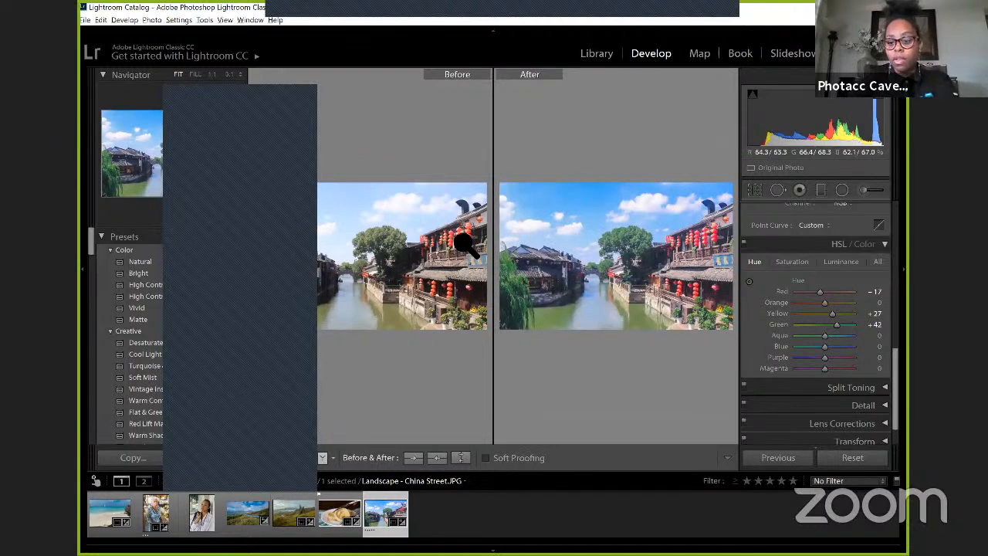
Step: Review the China Street photo's HSL saturation and tone curve adjustments, and expand its Split Toning settings
{"action": "left_click", "coordinate": [790, 263]}
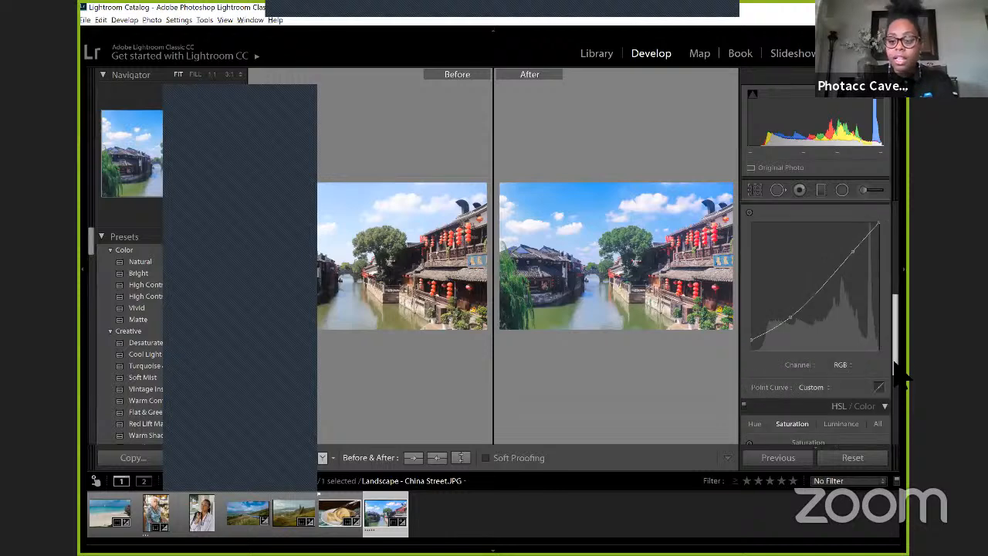
{"action": "scroll", "coordinate": [898, 375], "scroll_direction": "up", "scroll_amount": 3}
{"action": "scroll", "coordinate": [894, 366], "scroll_direction": "down", "scroll_amount": 5}
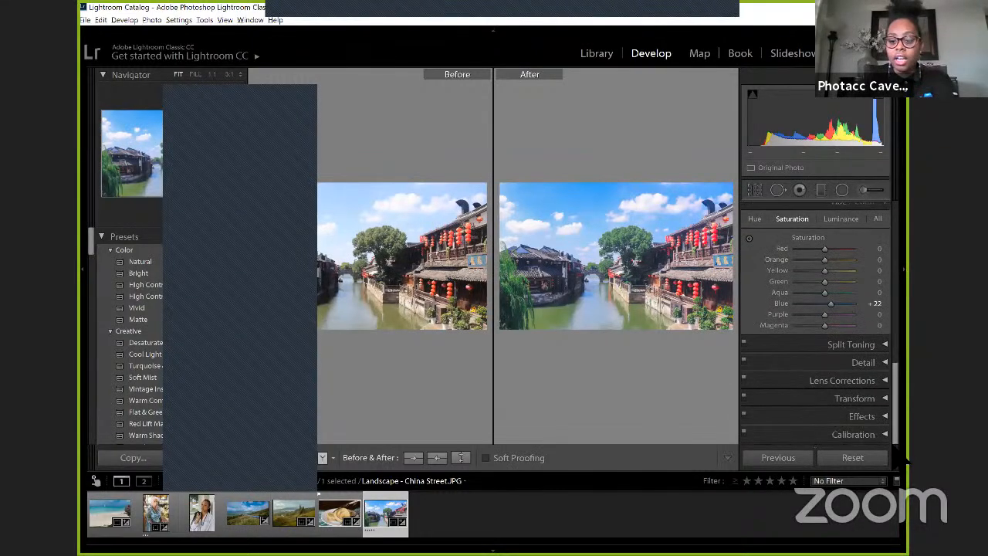
{"action": "left_click", "coordinate": [882, 345]}
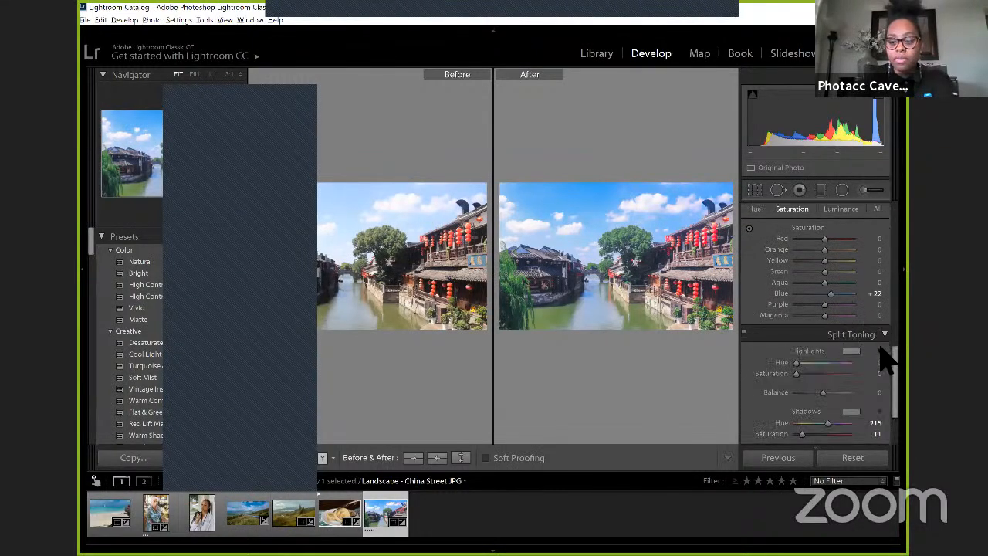
{"action": "scroll", "coordinate": [889, 374], "scroll_direction": "down", "scroll_amount": 3}
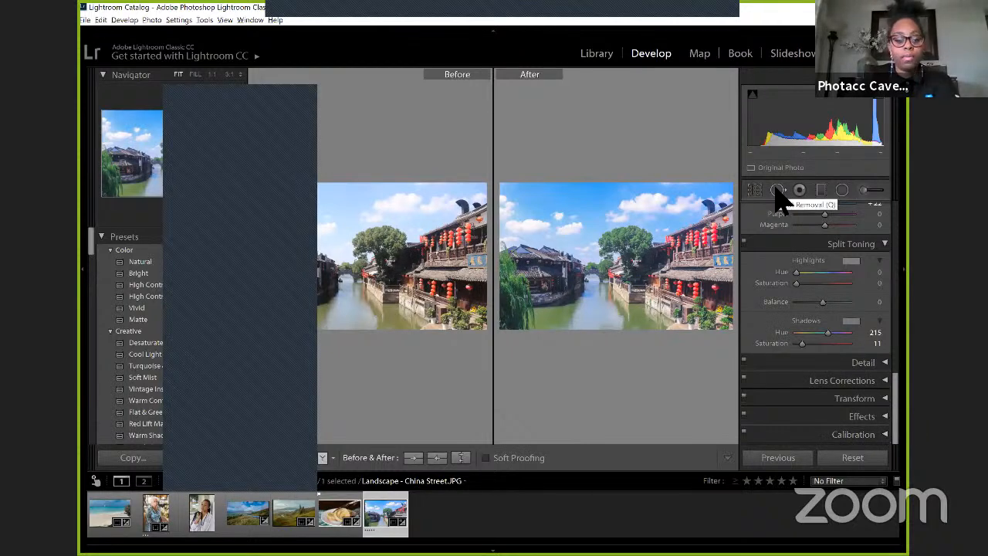
Step: Select the Quiche, Scotland 1 and white-top portrait photos together in the filmstrip, and clear the selection
{"action": "left_click", "coordinate": [340, 510]}
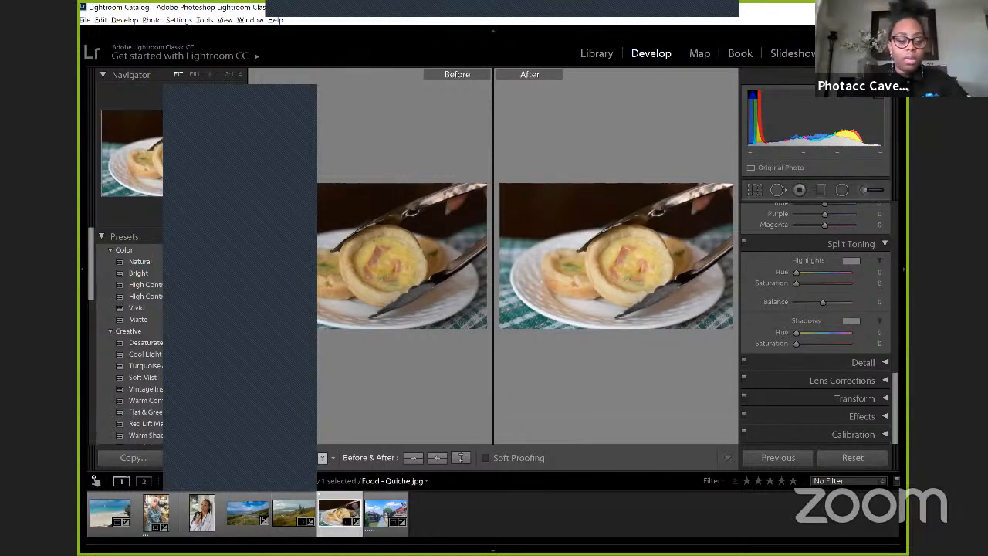
{"action": "left_click", "coordinate": [247, 514], "text": "ctrl"}
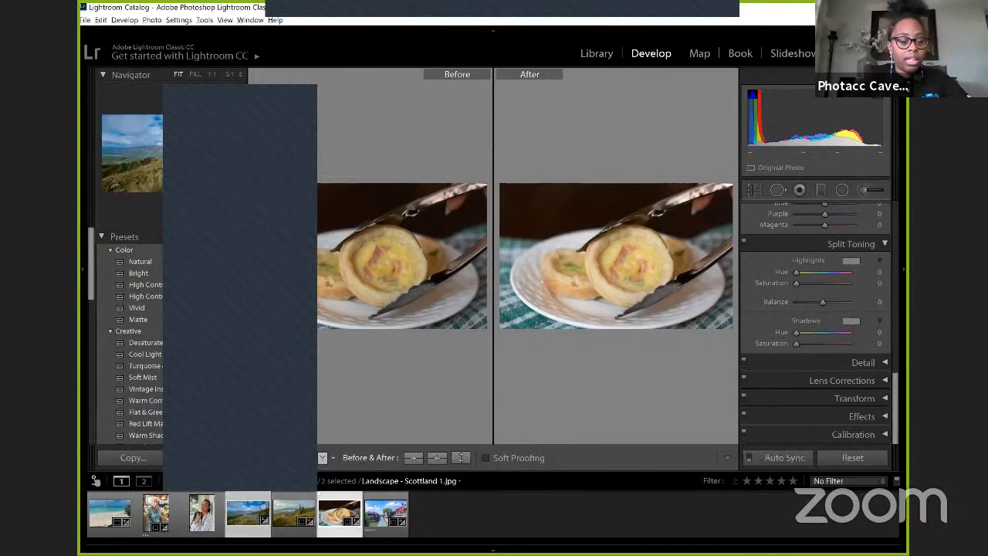
{"action": "left_click", "coordinate": [214, 515], "text": "ctrl"}
{"action": "left_click", "coordinate": [685, 500]}
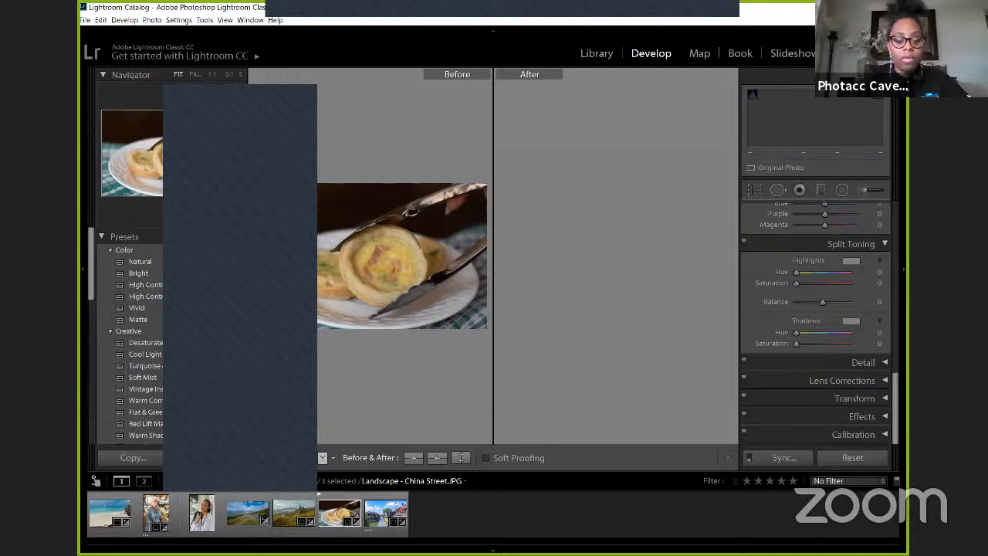
Step: Filter the filmstrip to photos rated five stars and review the available export commands
{"action": "left_click", "coordinate": [793, 479]}
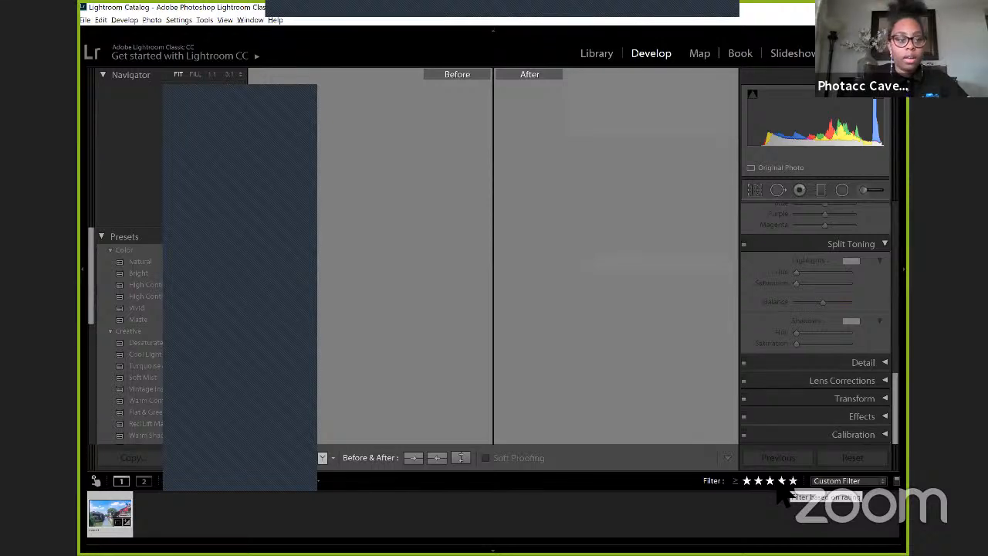
{"action": "left_click", "coordinate": [85, 20]}
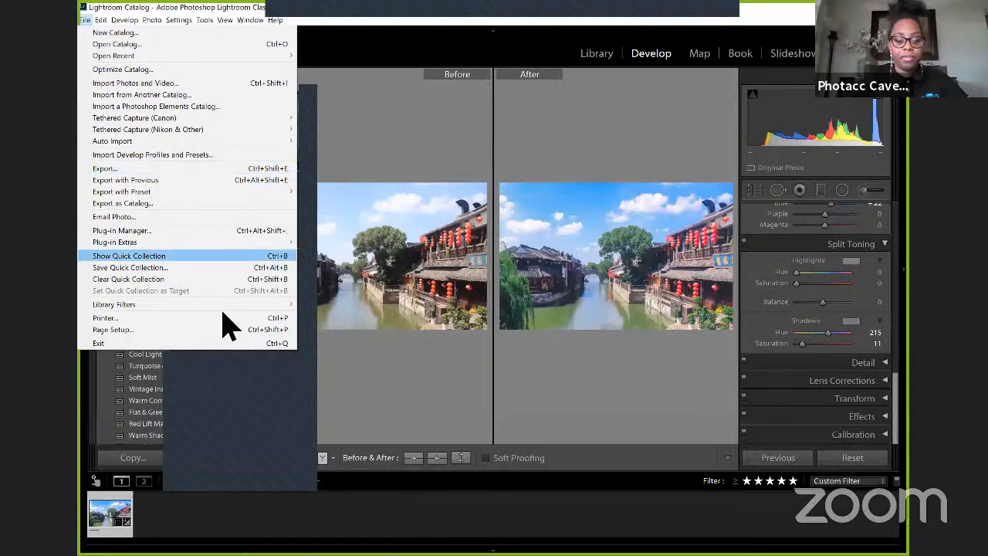
{"action": "left_click", "coordinate": [363, 502]}
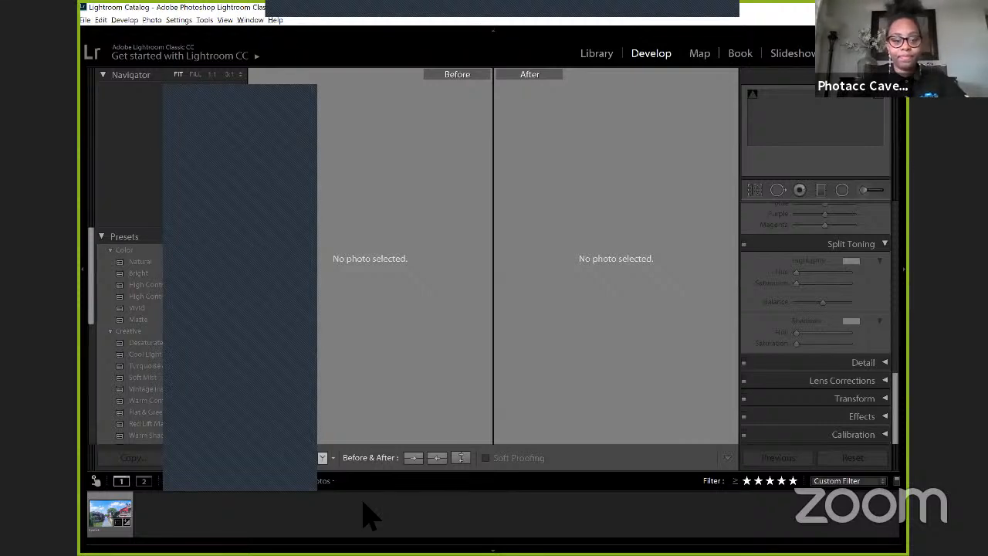
Step: Switch to the Lightroom Tutorial Slides presentation in Google Slides and lower the system volume
{"action": "key", "text": "alt+Tab"}
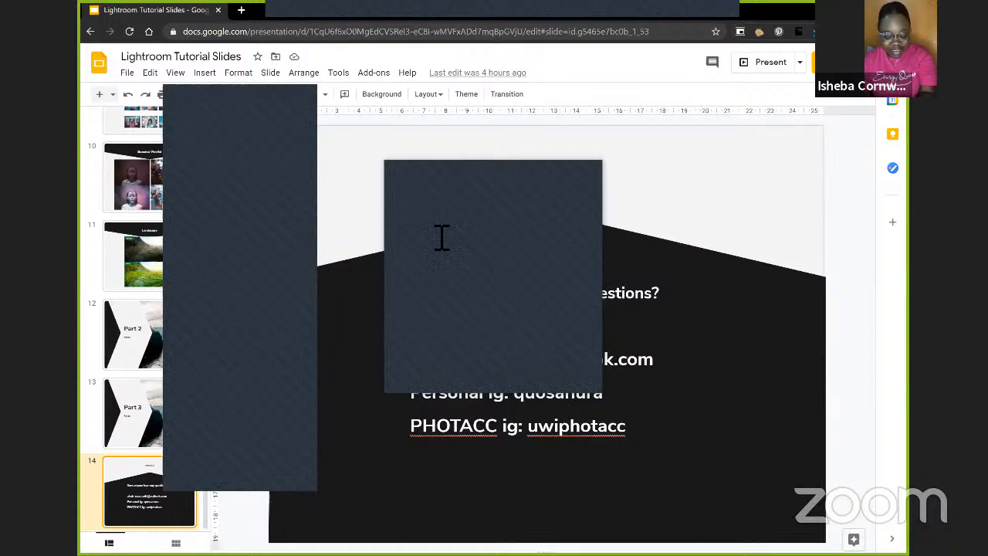
{"action": "key", "text": "XF86AudioLowerVolume"}
{"action": "key", "text": "XF86AudioLowerVolume"}
{"action": "key", "text": "XF86AudioLowerVolume"}
{"action": "key", "text": "XF86AudioLowerVolume"}
{"action": "key", "text": "XF86AudioLowerVolume"}
{"action": "key", "text": "XF86AudioLowerVolume"}
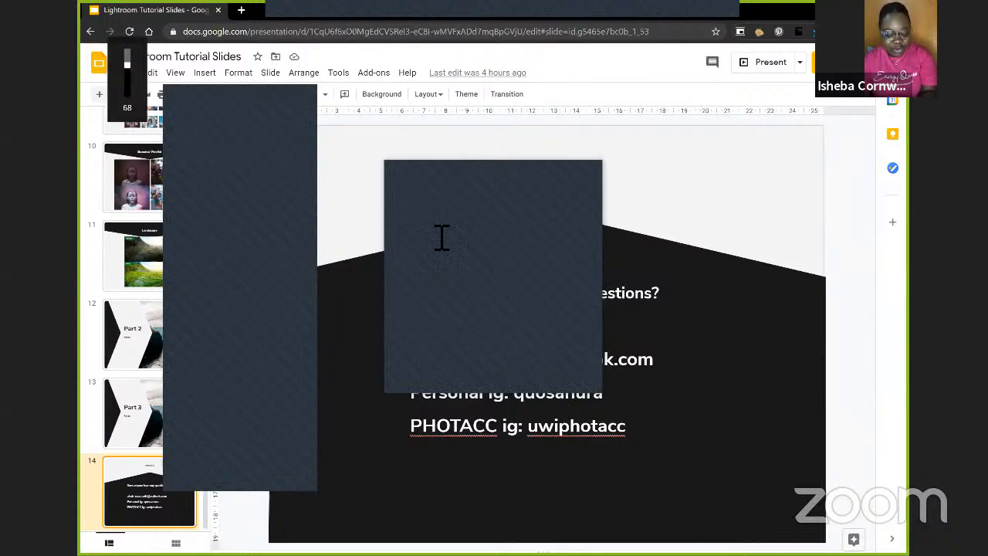
{"action": "key", "text": "XF86AudioLowerVolume"}
{"action": "key", "text": "XF86AudioLowerVolume"}
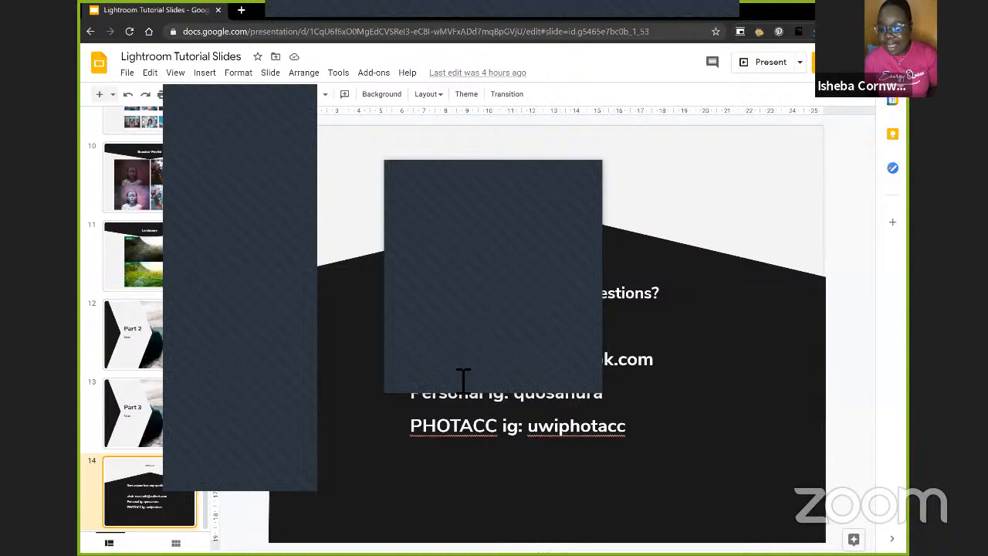
Step: Raise the screen brightness to maximum and open the Windows Start menu
{"action": "key", "text": "XF86AudioMute"}
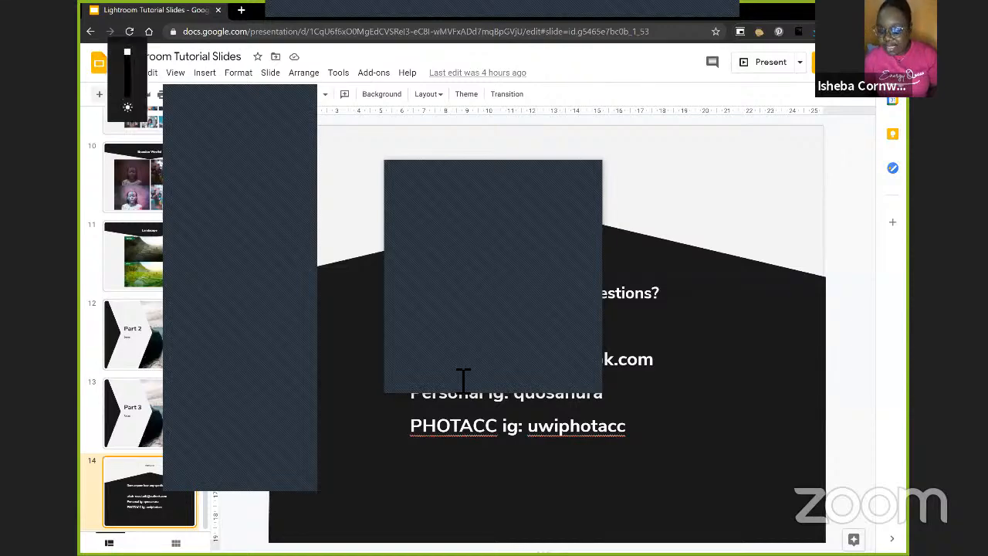
{"action": "key", "text": "XF86AudioRaiseVolume"}
{"action": "key", "text": "XF86AudioRaiseVolume"}
{"action": "key", "text": "XF86AudioRaiseVolume"}
{"action": "key", "text": "XF86AudioRaiseVolume"}
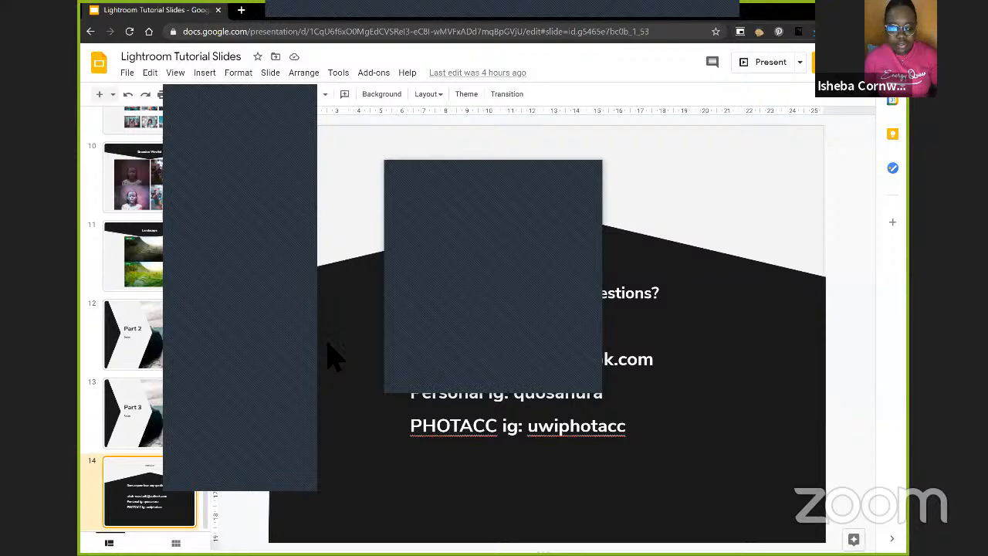
{"action": "left_click", "coordinate": [91, 543]}
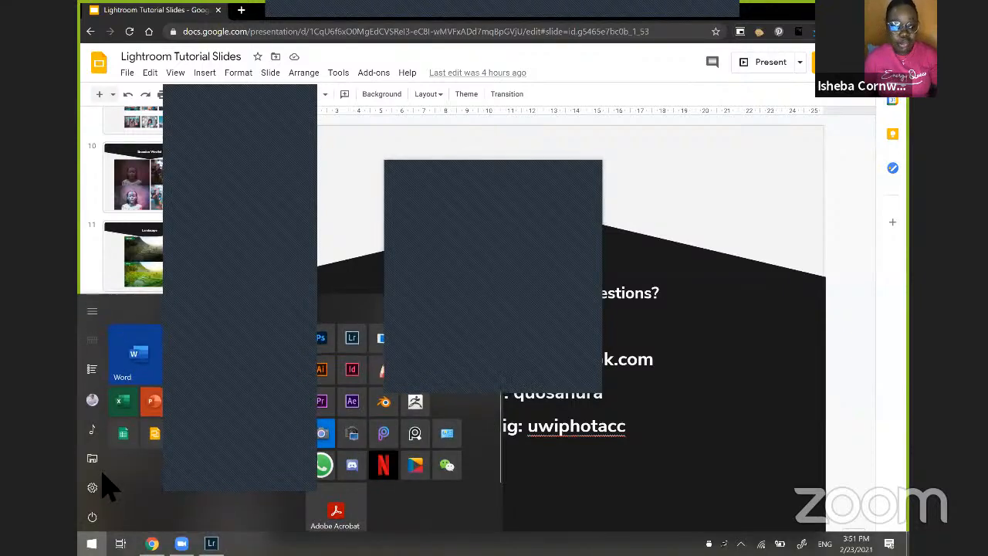